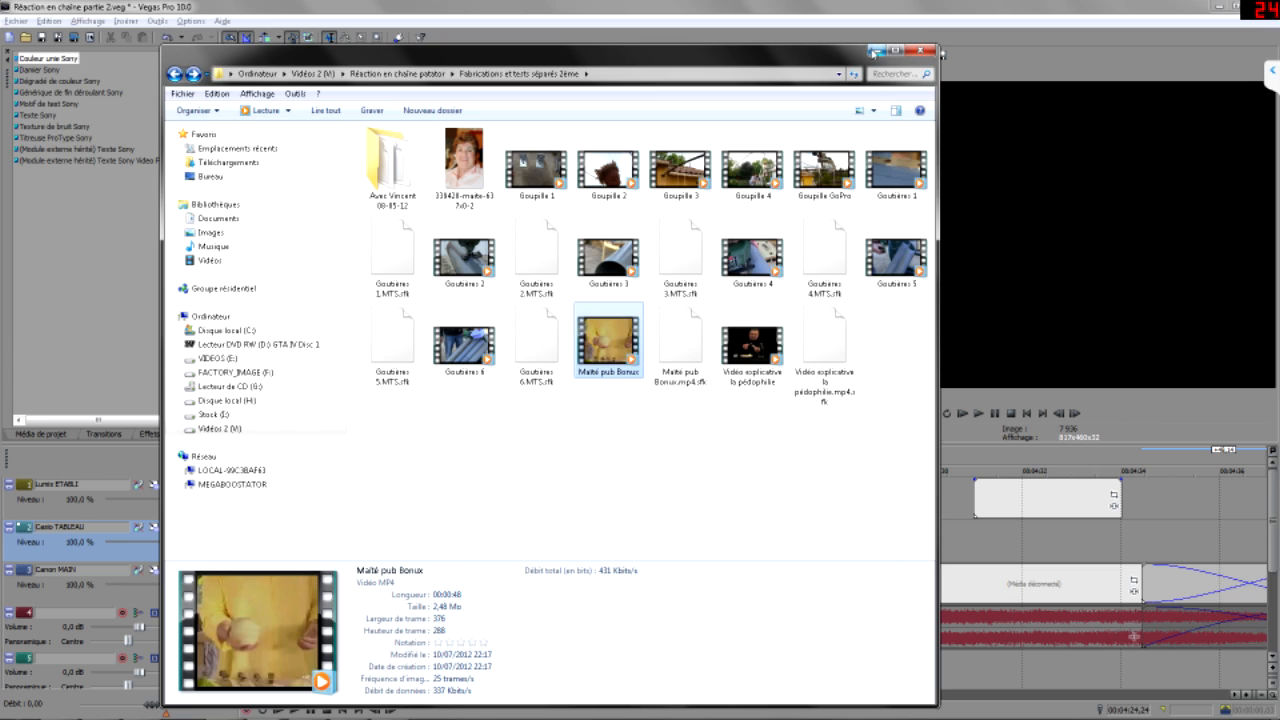
- Move the Maïté pub Bonux clip to the empty stretch of the Canon MAIN track, starting at about 5:34
scroll(808, 550, "down", 3)
left_click_drag(861, 588, 1039, 591)
left_click(999, 590)
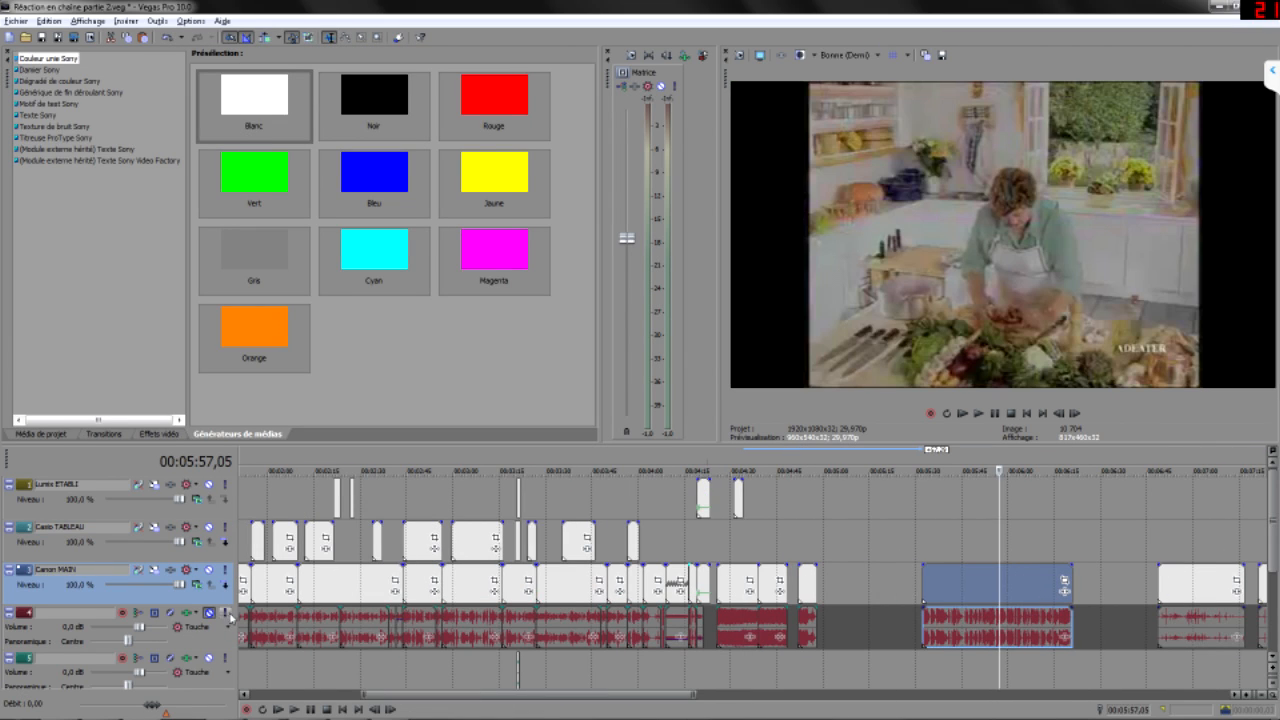
- Unmute the first audio track and play the Bonux ad from 5:57,05 to locate the wanted phrase
left_click(209, 613)
scroll(986, 637, "up", 3)
key("space")
scroll(880, 628, "up", 4)
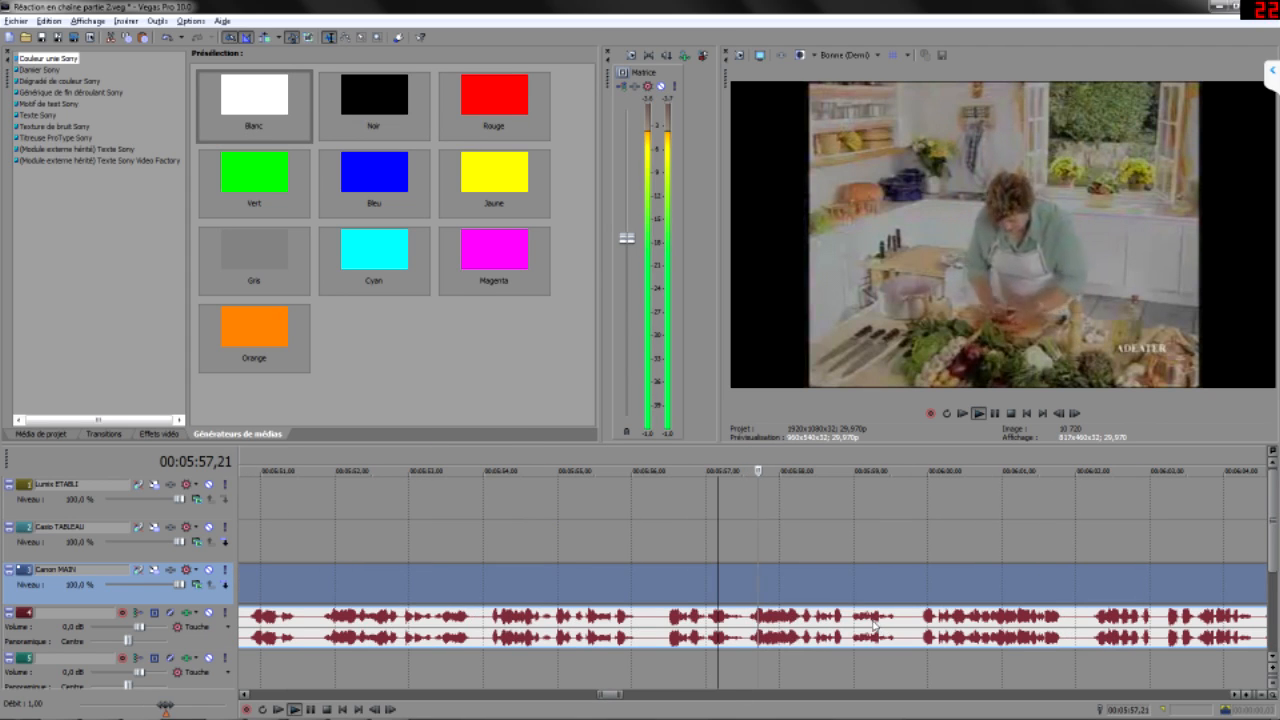
scroll(880, 620, "up", 2)
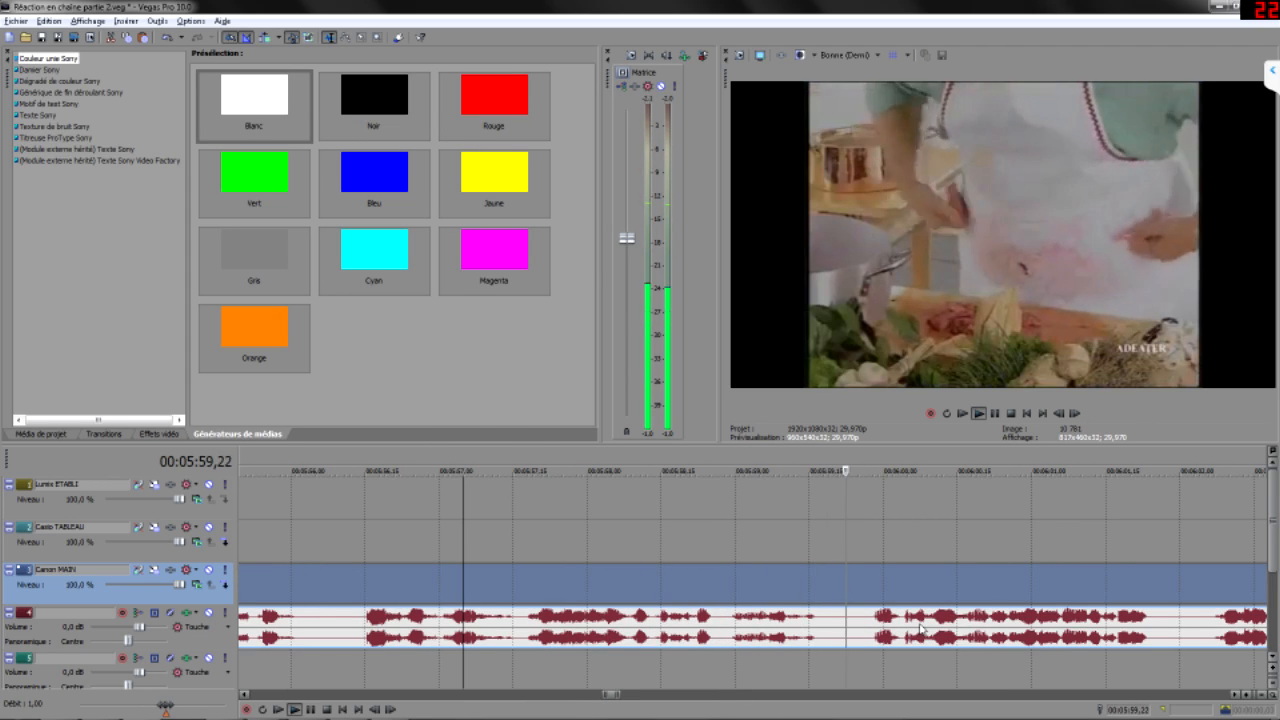
scroll(921, 628, "down", 2)
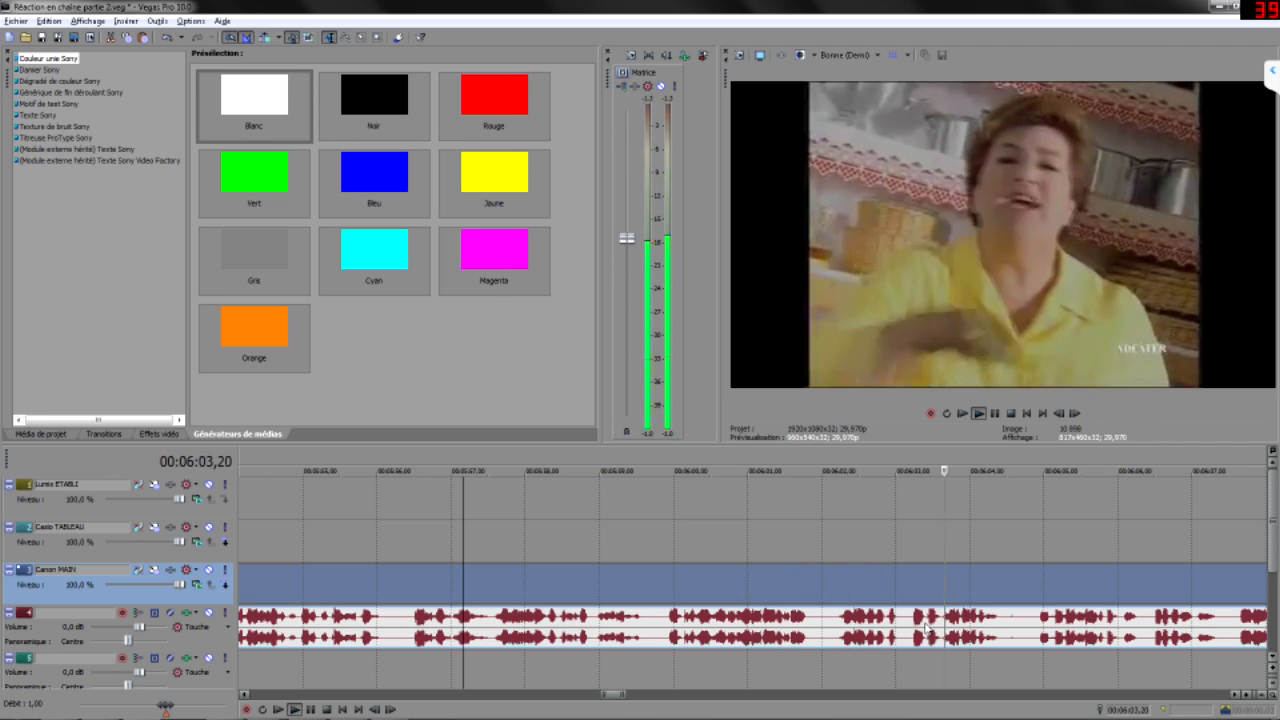
- Split the Bonux ad at 6:04,20 and about 6:02, and delete the portions before and after that excerpt
key("Return")
key("s")
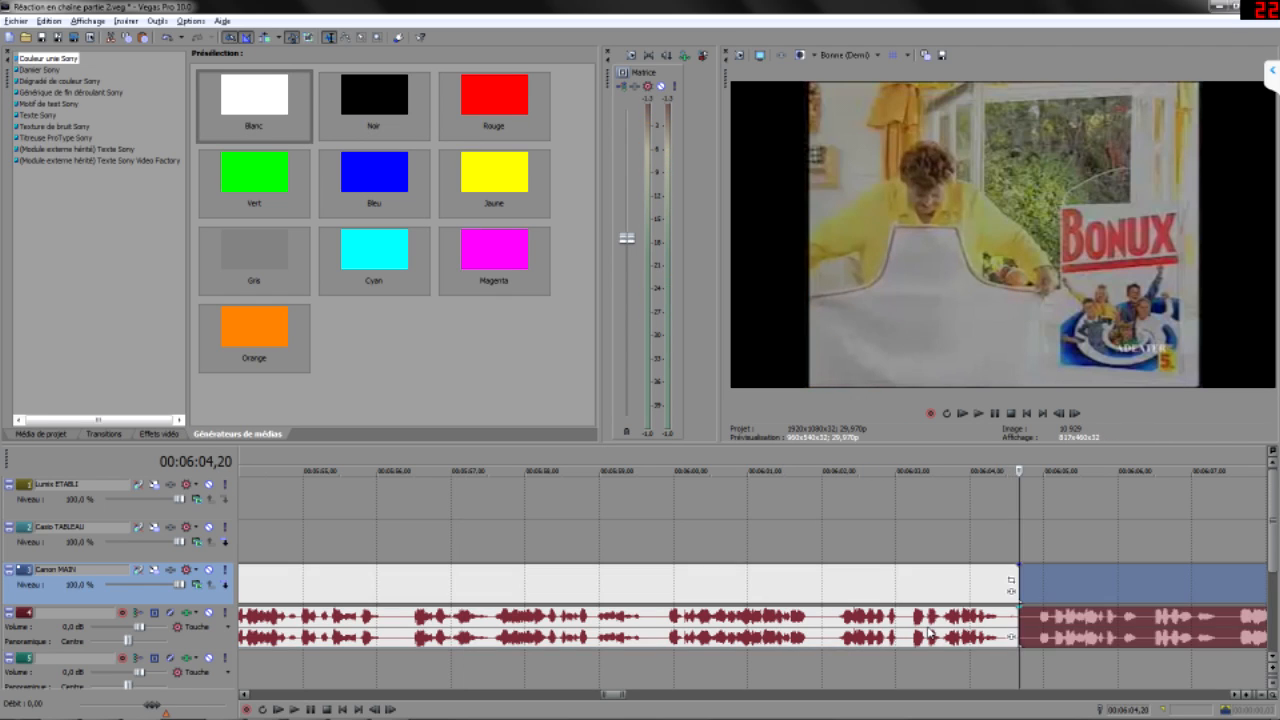
left_click(835, 593)
key("s")
left_click(780, 584)
scroll(987, 618, "down", 2)
key("Delete")
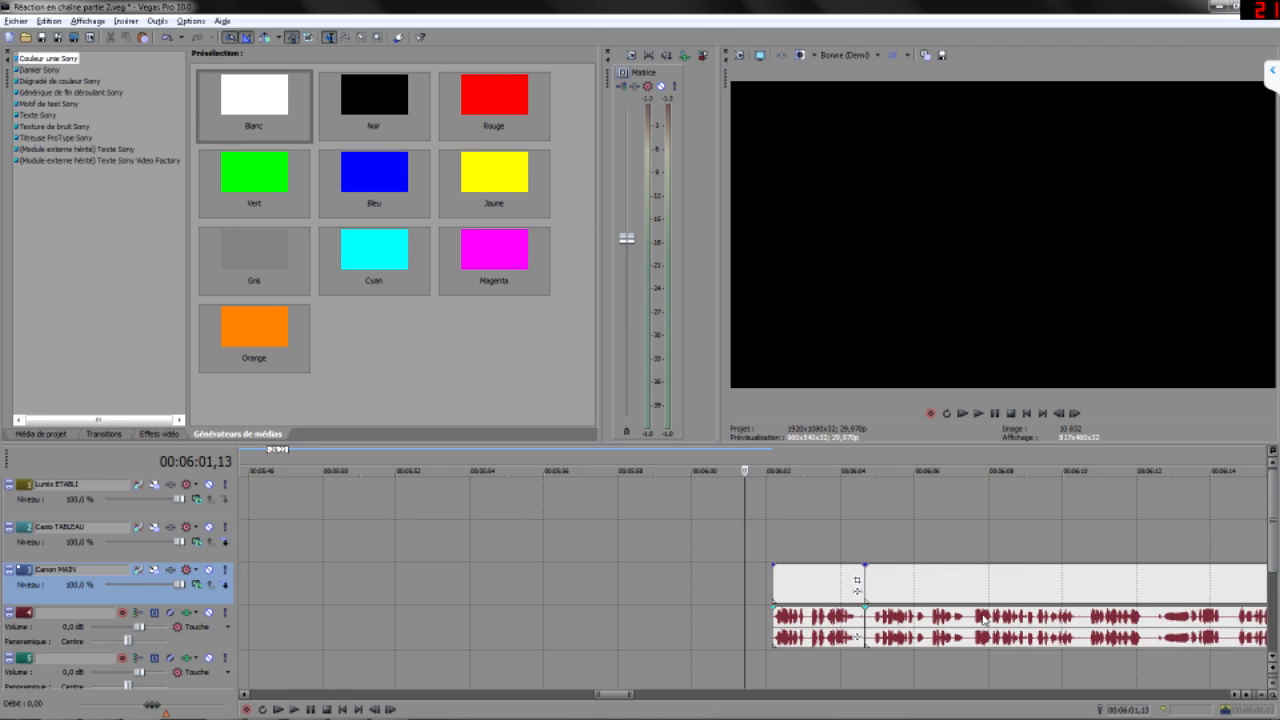
left_click(974, 612)
key("Delete")
- Move the excerpt to the gap at about 4:23 and delete its video part, keeping only the sound
mouse_move(832, 588)
left_mouse_down()
mouse_move(137, 591)
mouse_move(283, 568)
mouse_move(172, 548)
mouse_move(585, 547)
mouse_move(864, 582)
mouse_move(817, 590)
left_mouse_up()
left_click(817, 590)
key("Delete")
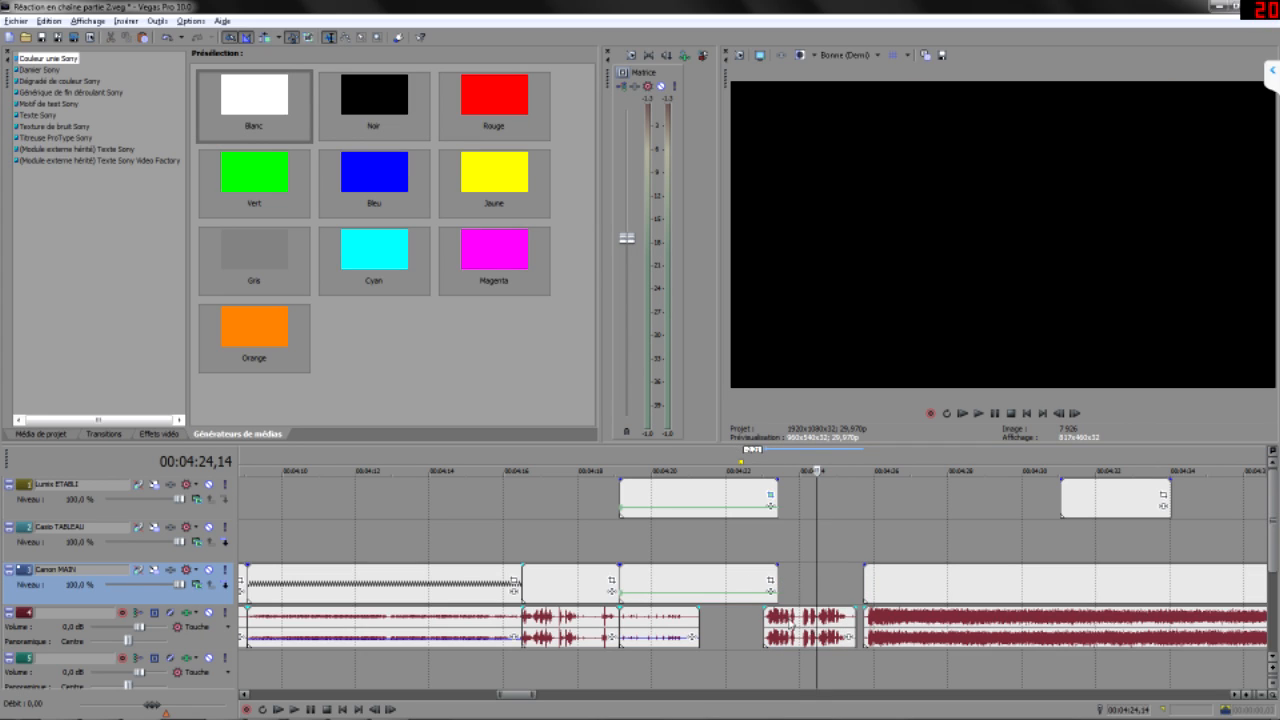
- Move the voice excerpt to the second audio track, starting at about 4:19,11 under the pipe shot
left_click(786, 629)
scroll(801, 630, "up", 2)
scroll(775, 625, "down", 2)
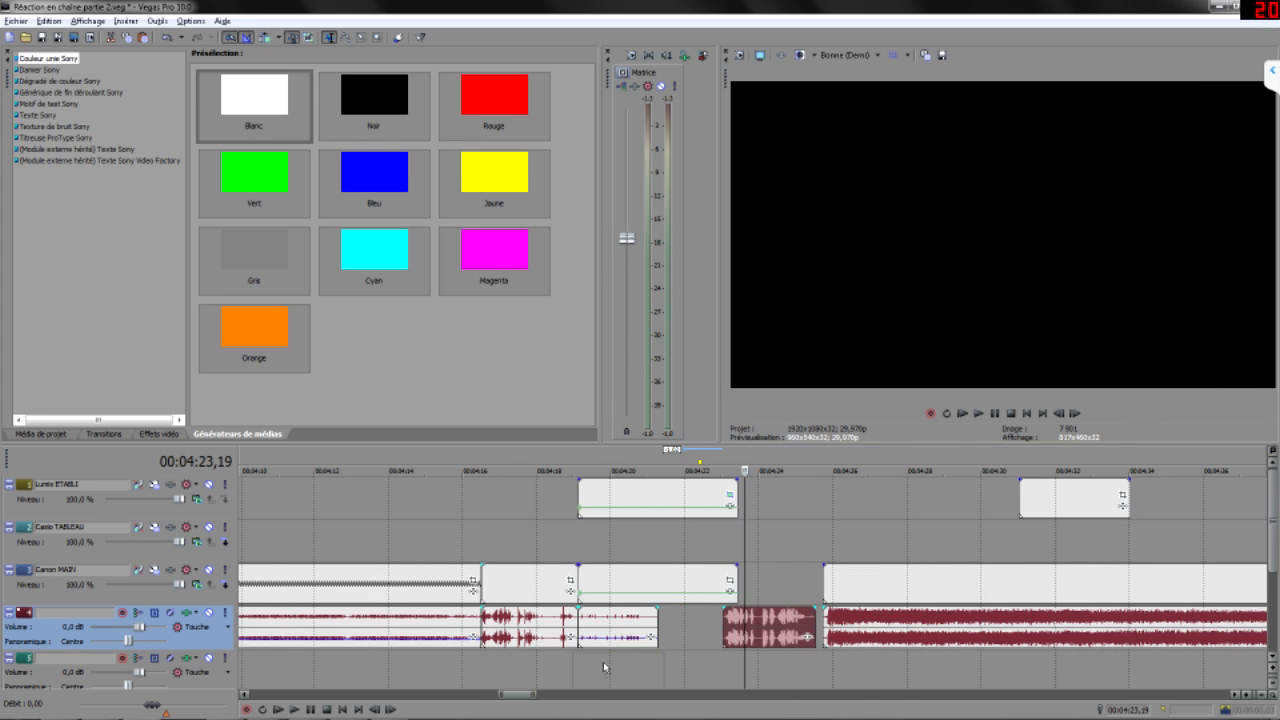
left_click_drag(757, 627, 601, 672)
left_click(577, 681)
key("space")
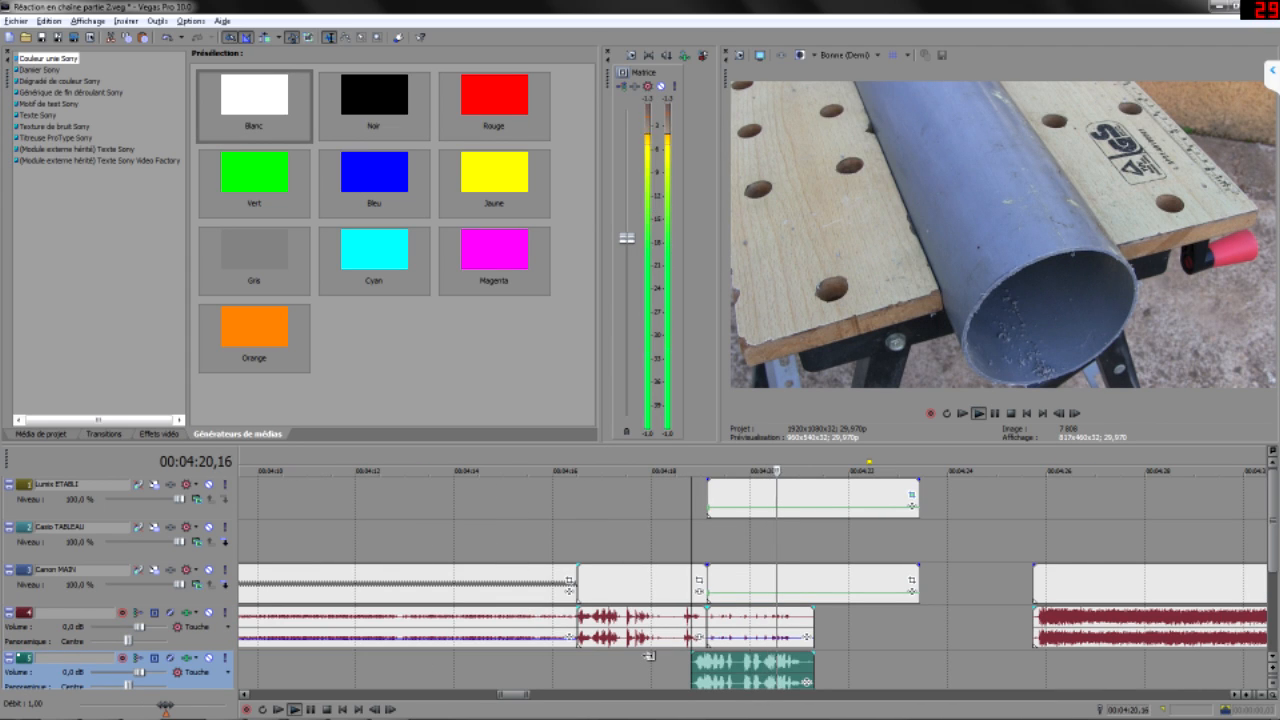
left_click_drag(723, 672, 748, 672)
left_click(722, 668)
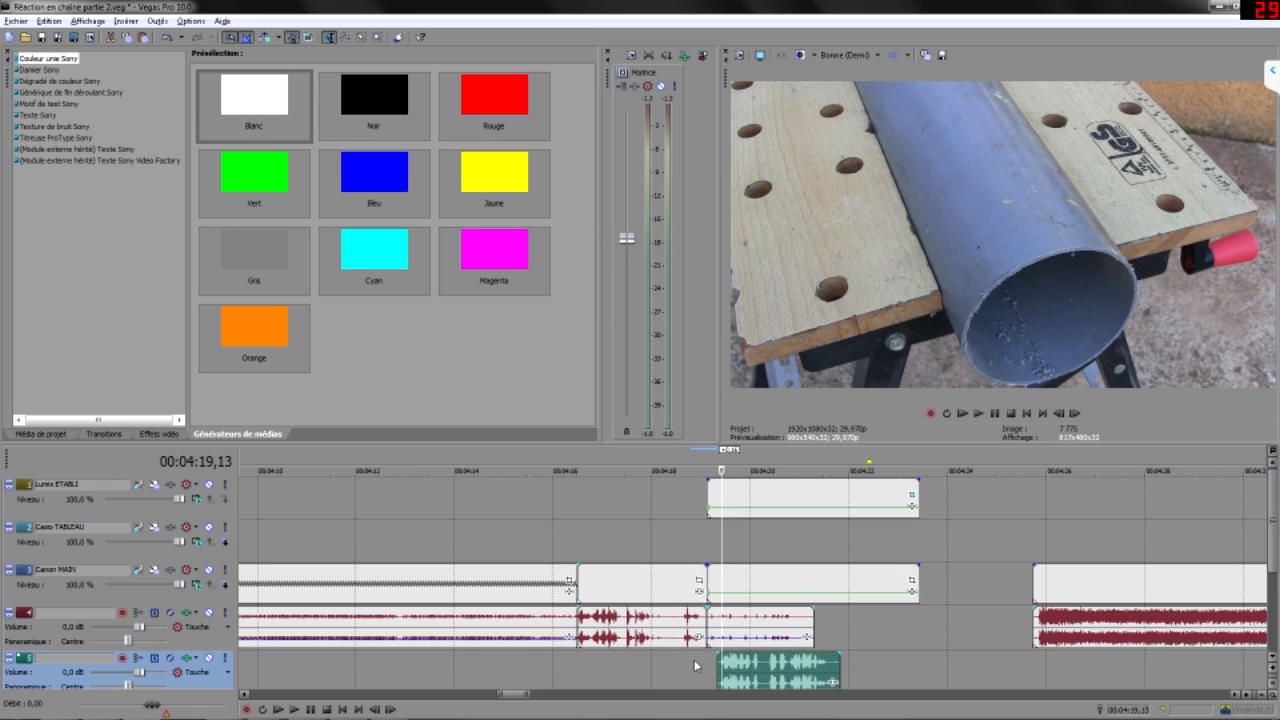
- Inspect the mask around the pipe opening in the Pan/Crop settings of the Goutières 4 event
scroll(786, 632, "down", 2)
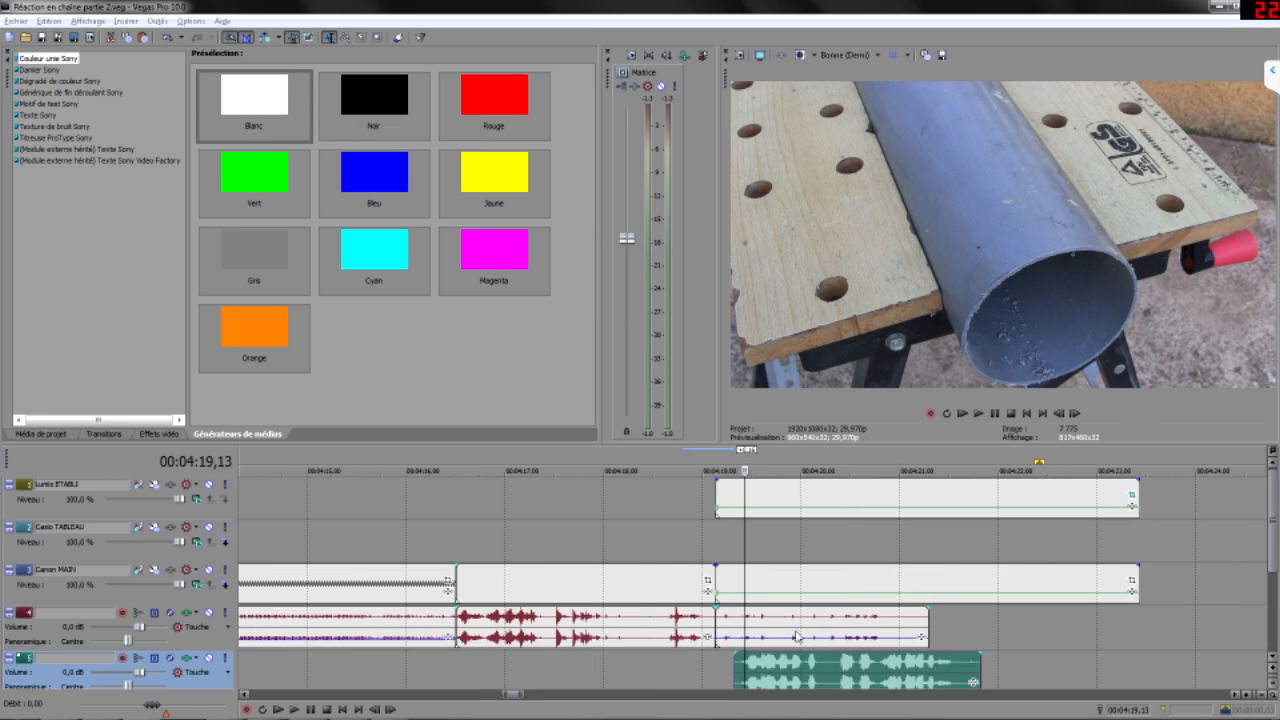
left_click(745, 497)
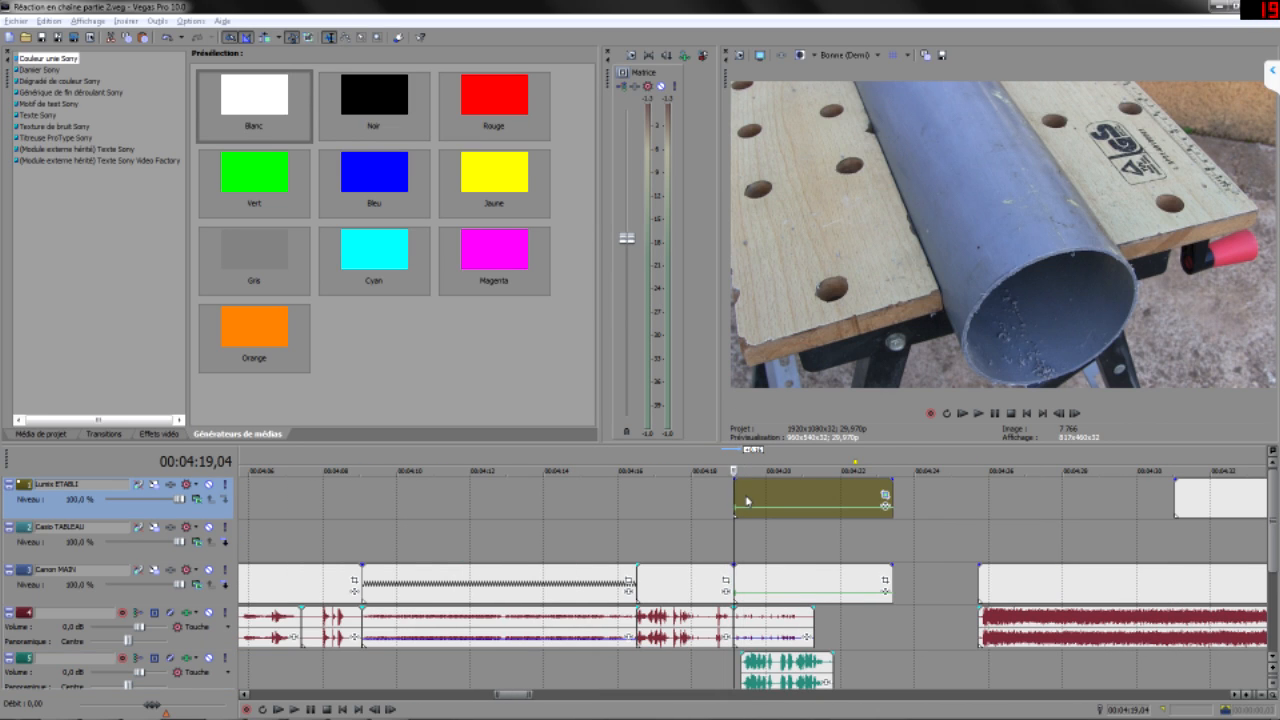
left_click(885, 494)
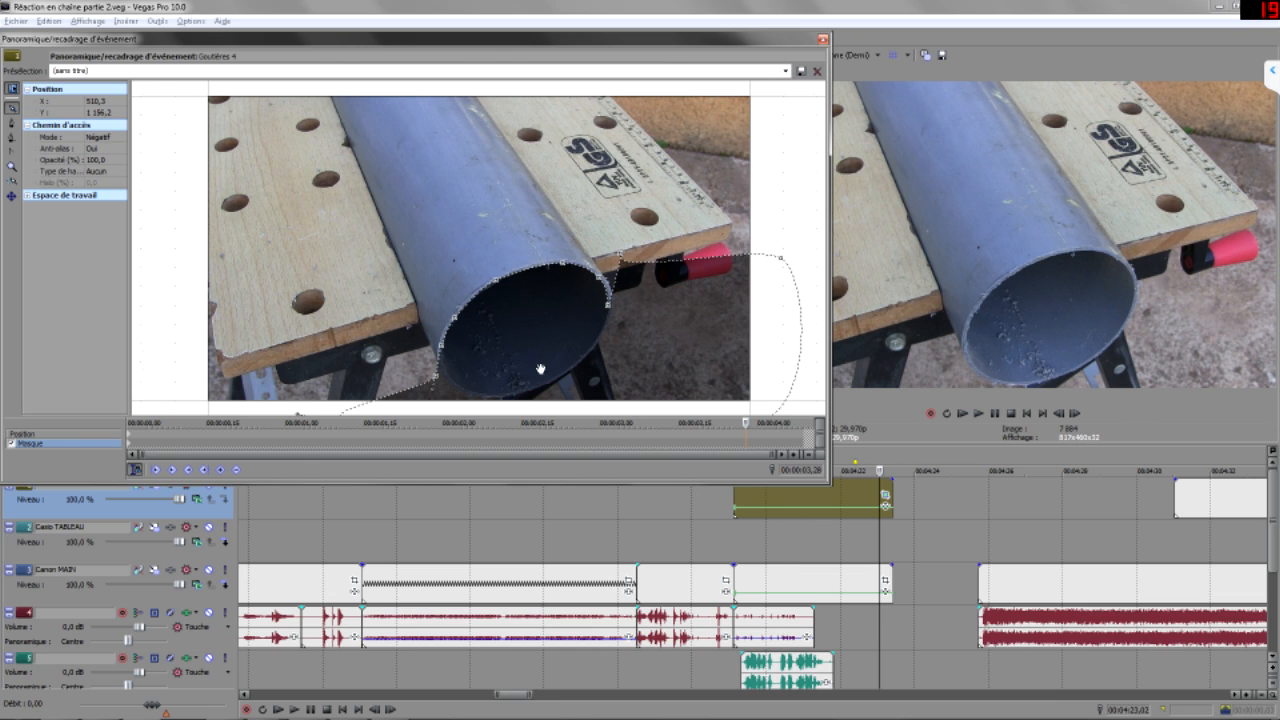
scroll(540, 369, "down", 2)
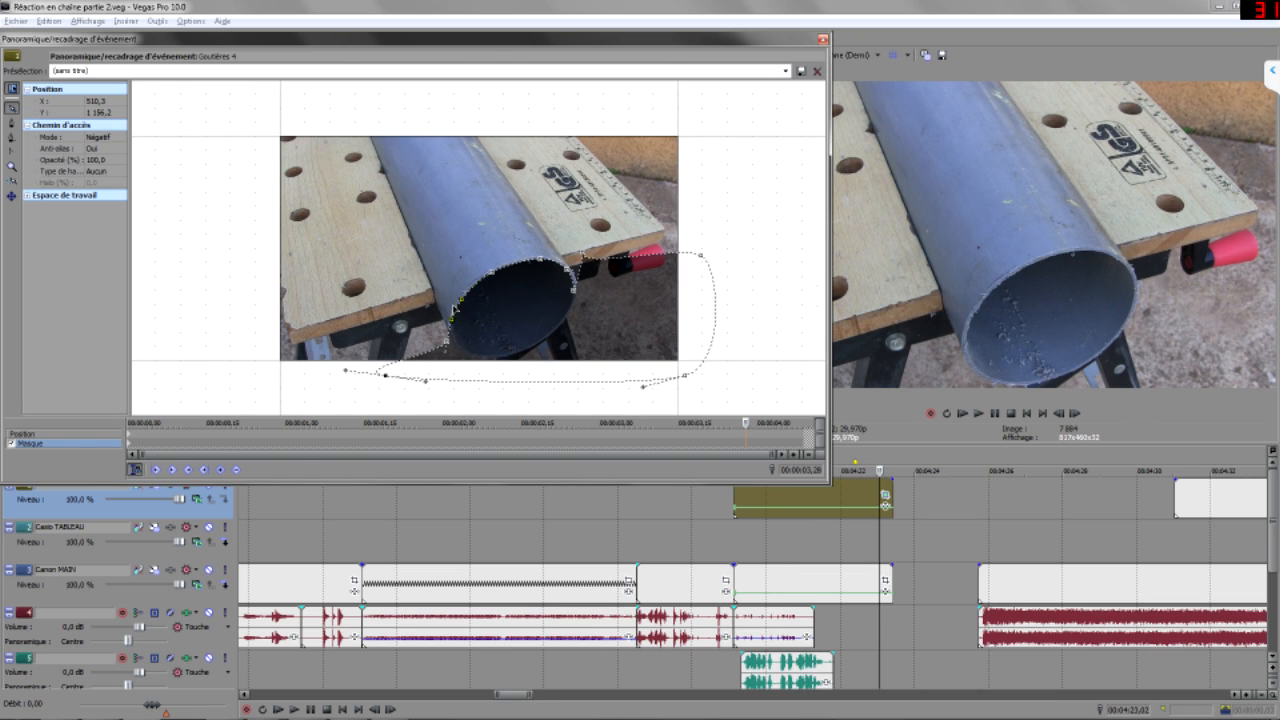
left_click(824, 41)
- Move the portrait photo event from the Lumix ETABLI track to the Casio TABLEAU track at about 4:19,27
left_click_drag(1188, 496, 778, 546)
left_click(788, 541)
left_click(764, 541)
- Enable a mask in the portrait photo's Pan/Crop settings and draw a closed path around the woman's head
left_click(866, 541)
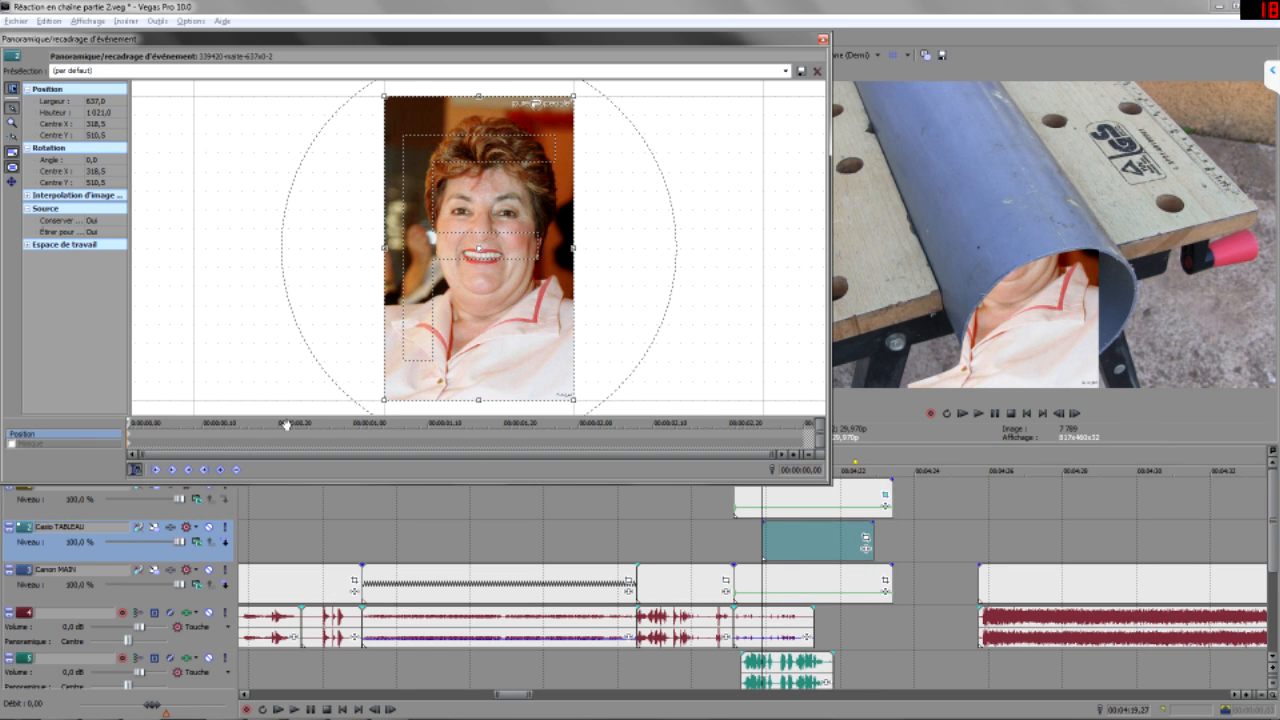
left_click(11, 445)
scroll(490, 200, "up", 4)
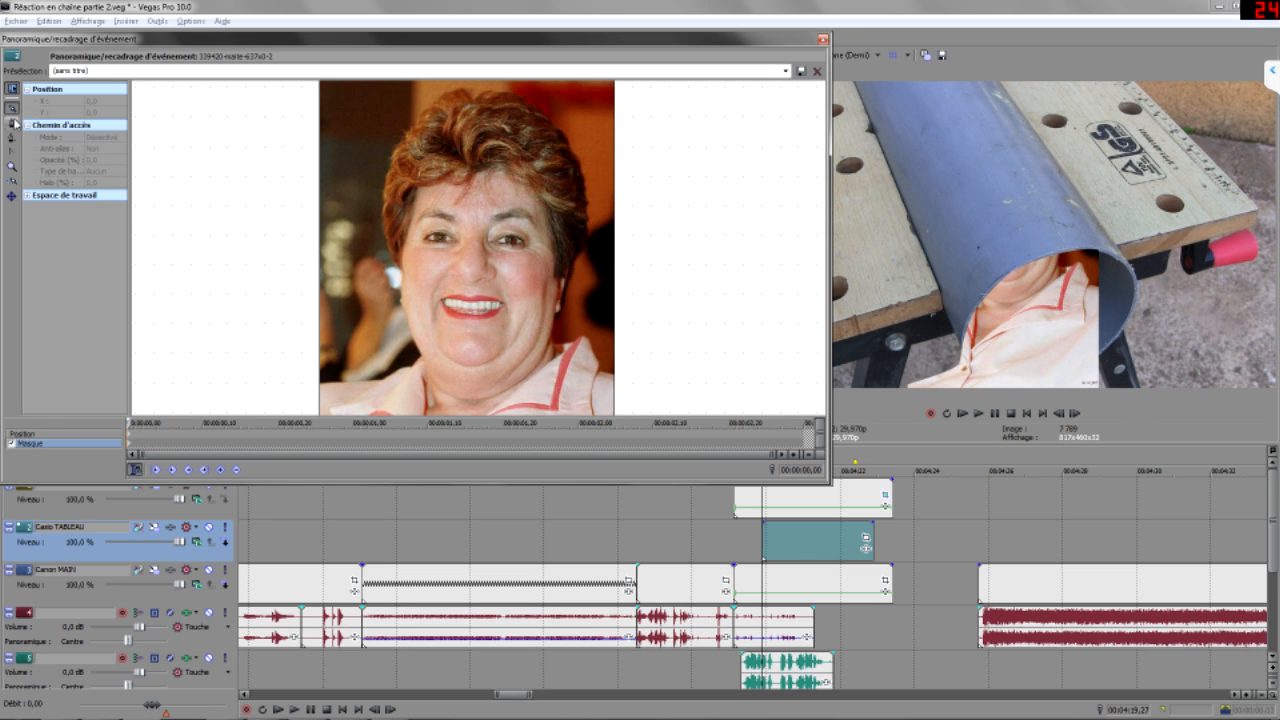
left_click(381, 240)
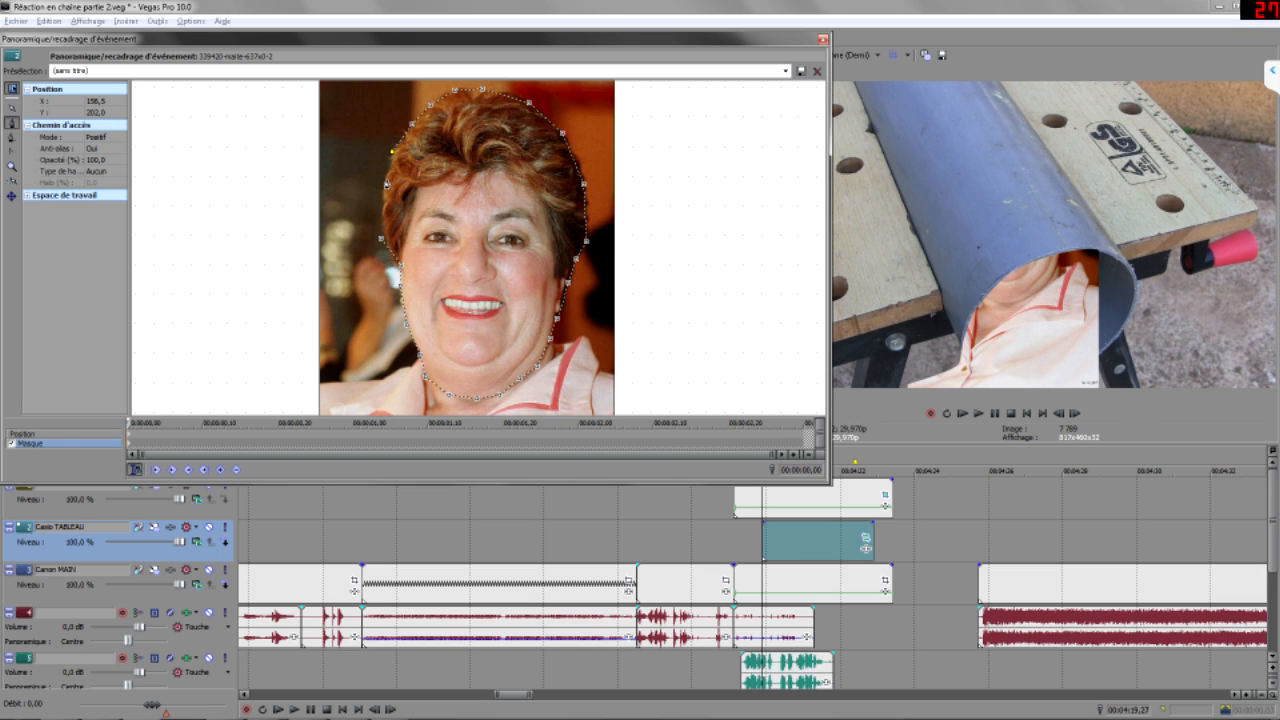
left_click(386, 242)
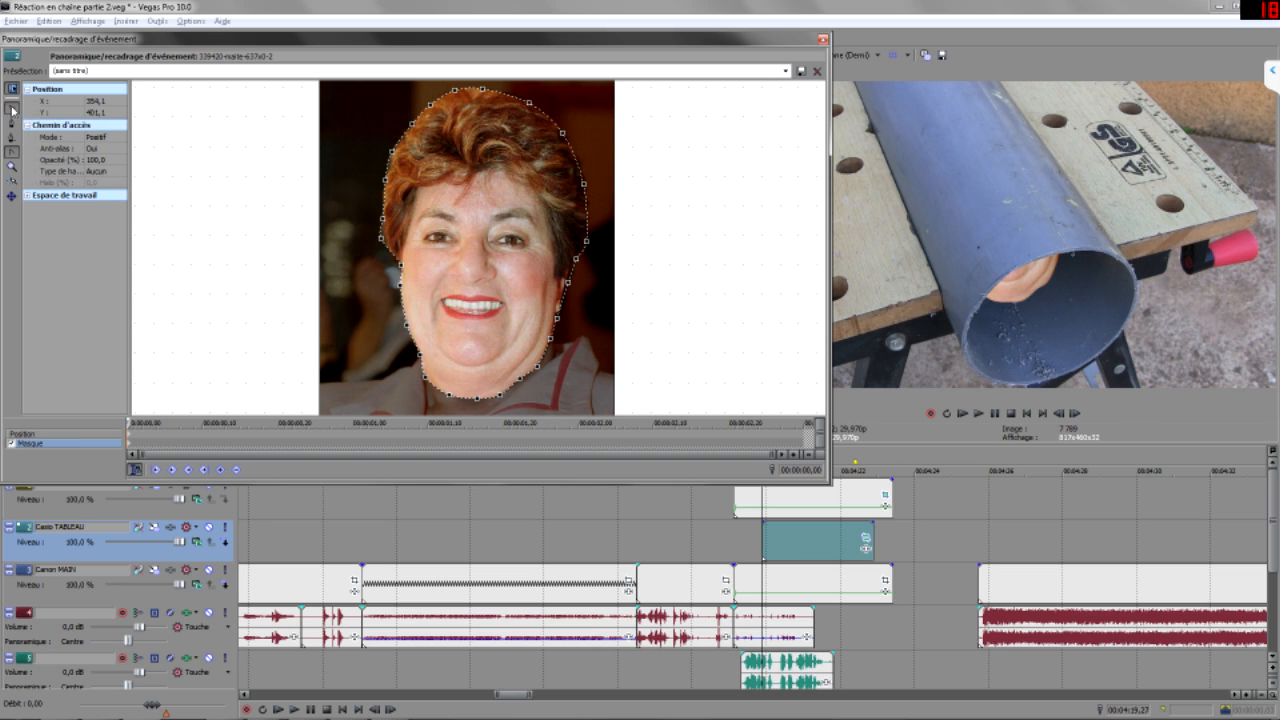
- Apply the 16:9 widescreen TV preset to the photo's position and enlarge its crop frame to about 1470 × 826
left_click(85, 434)
left_click_drag(508, 360, 491, 245)
left_click(786, 71)
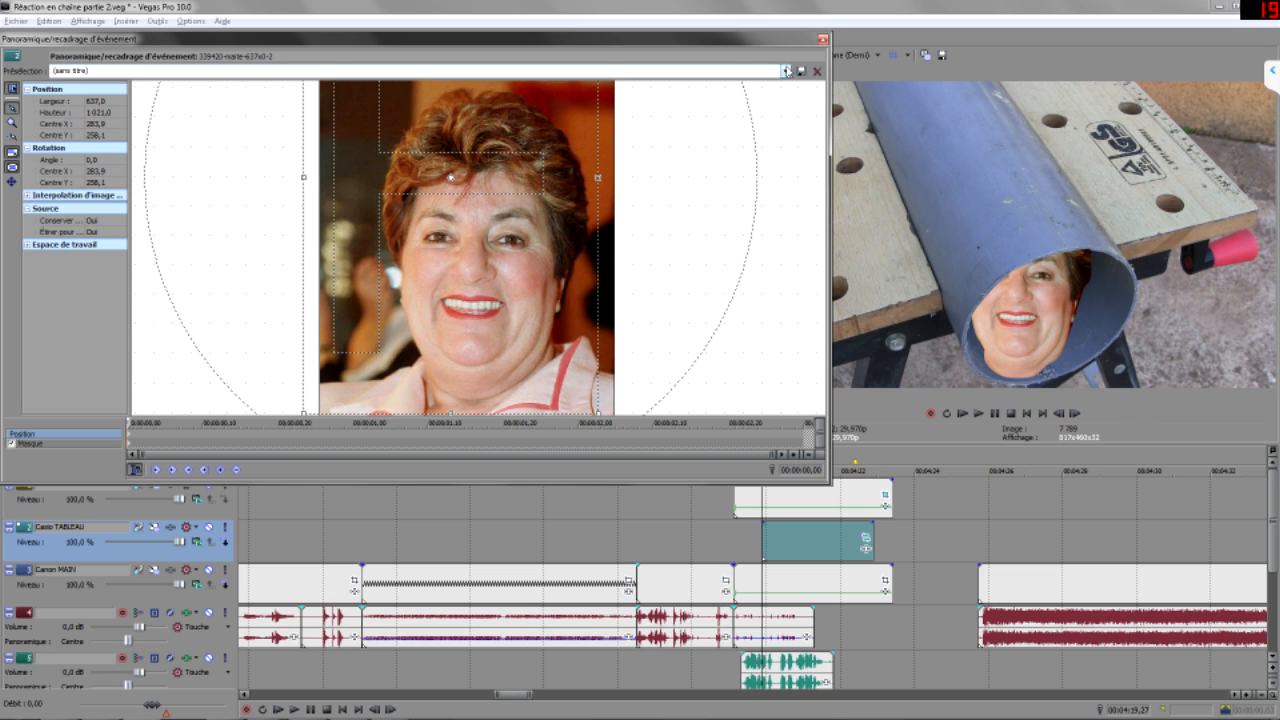
left_click(352, 115)
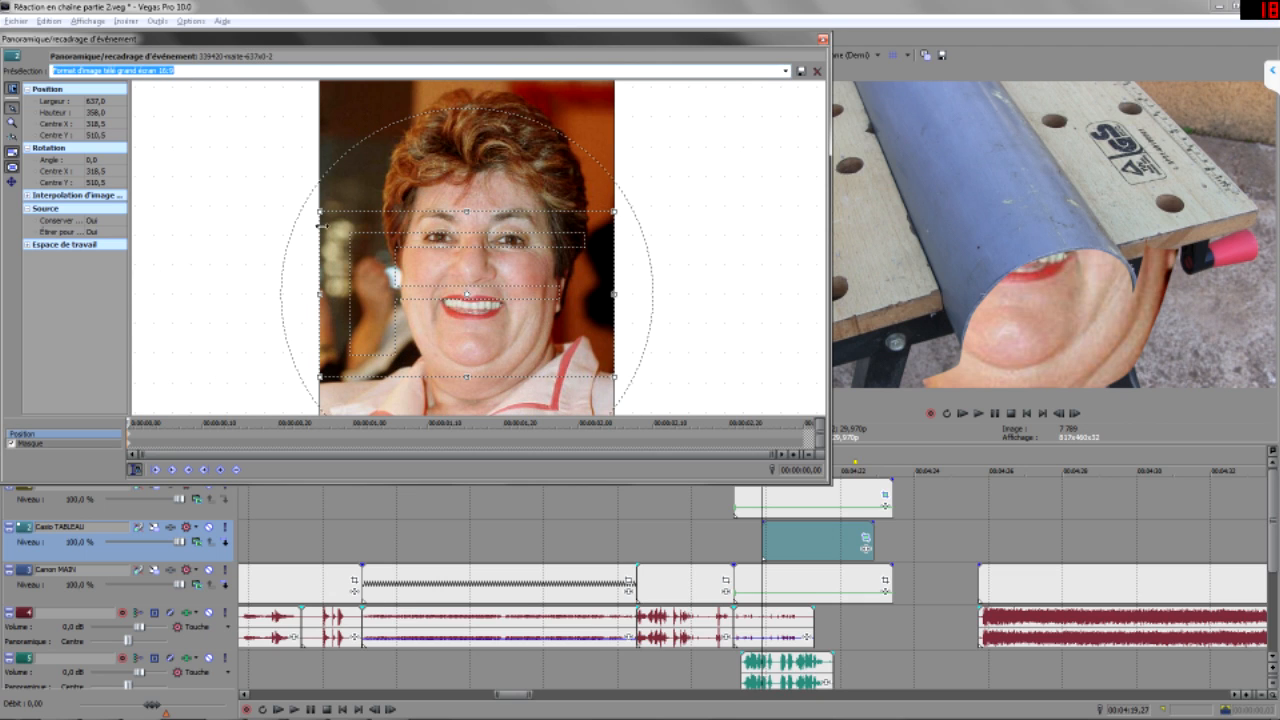
left_click_drag(321, 210, 128, 88)
scroll(587, 226, "down", 10)
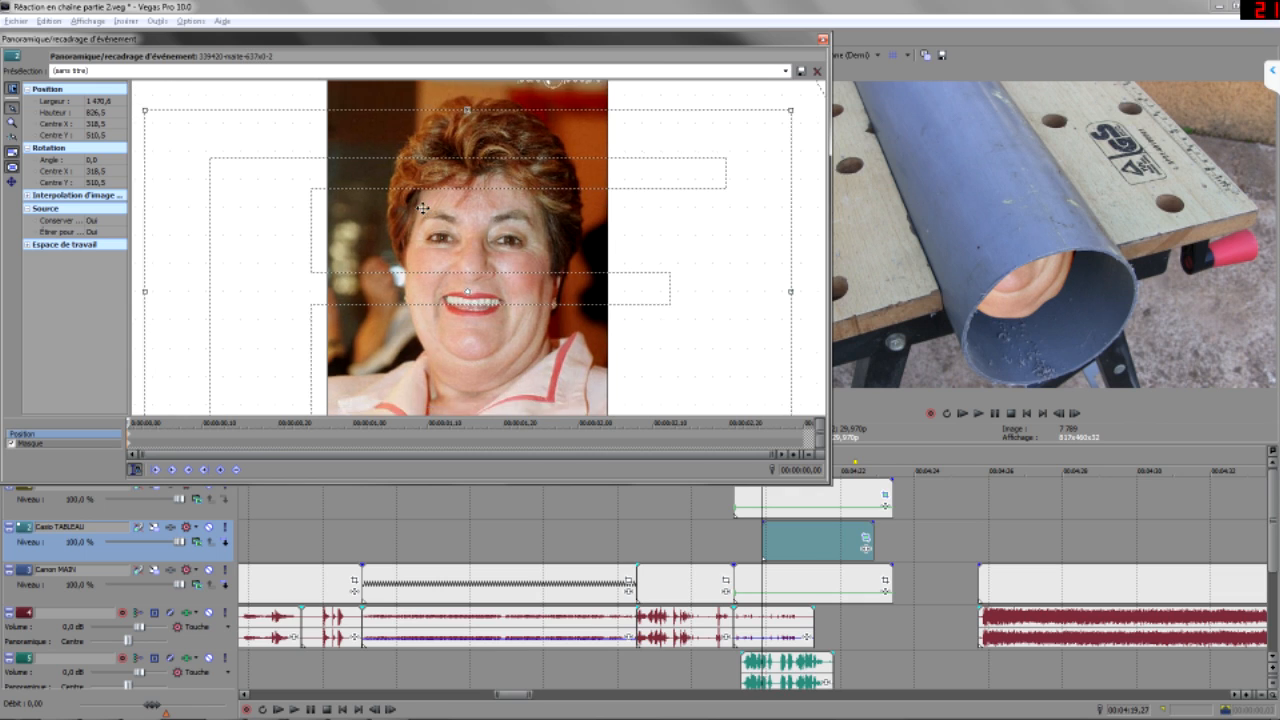
- Resize and reposition the photo's crop frame to fit the cut-out head in the pipe's opening
scroll(587, 226, "down", 3)
left_click_drag(332, 187, 366, 207)
left_click_drag(492, 277, 459, 187)
left_click_drag(335, 117, 374, 94)
scroll(389, 117, "down", 4)
scroll(391, 122, "up", 1)
mouse_move(428, 216)
left_mouse_down()
mouse_move(439, 179)
mouse_move(448, 217)
left_mouse_up()
left_click_drag(386, 119, 369, 107)
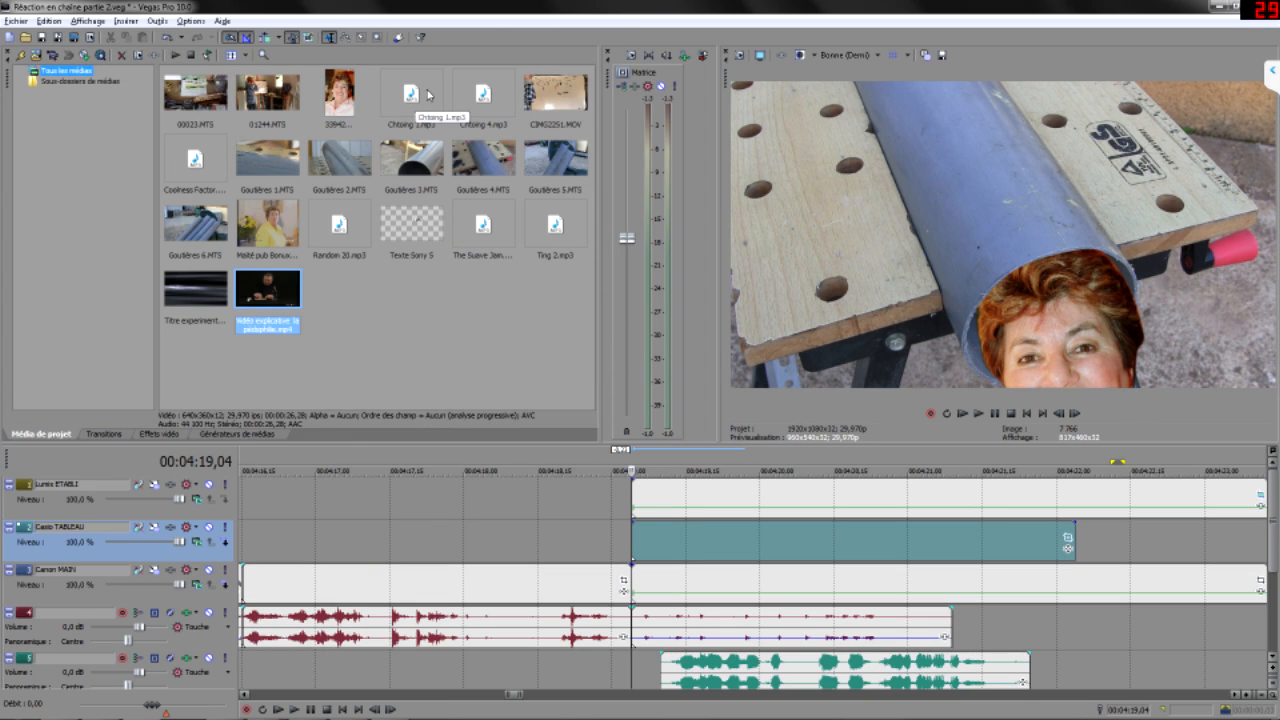
- Add the sounds Chtoing 1.mp3 and Random 20.mp3 to the first audio track after the pipe shot's existing audio
left_click(418, 96)
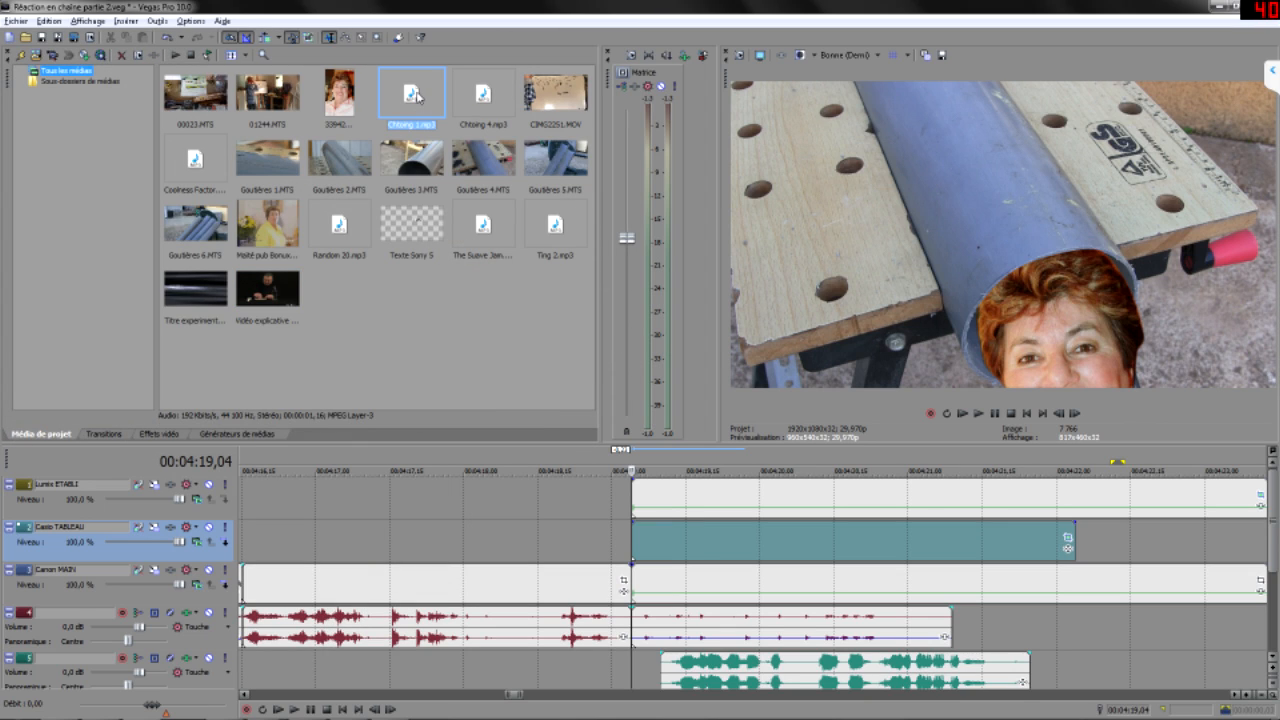
left_click_drag(410, 95, 1093, 632)
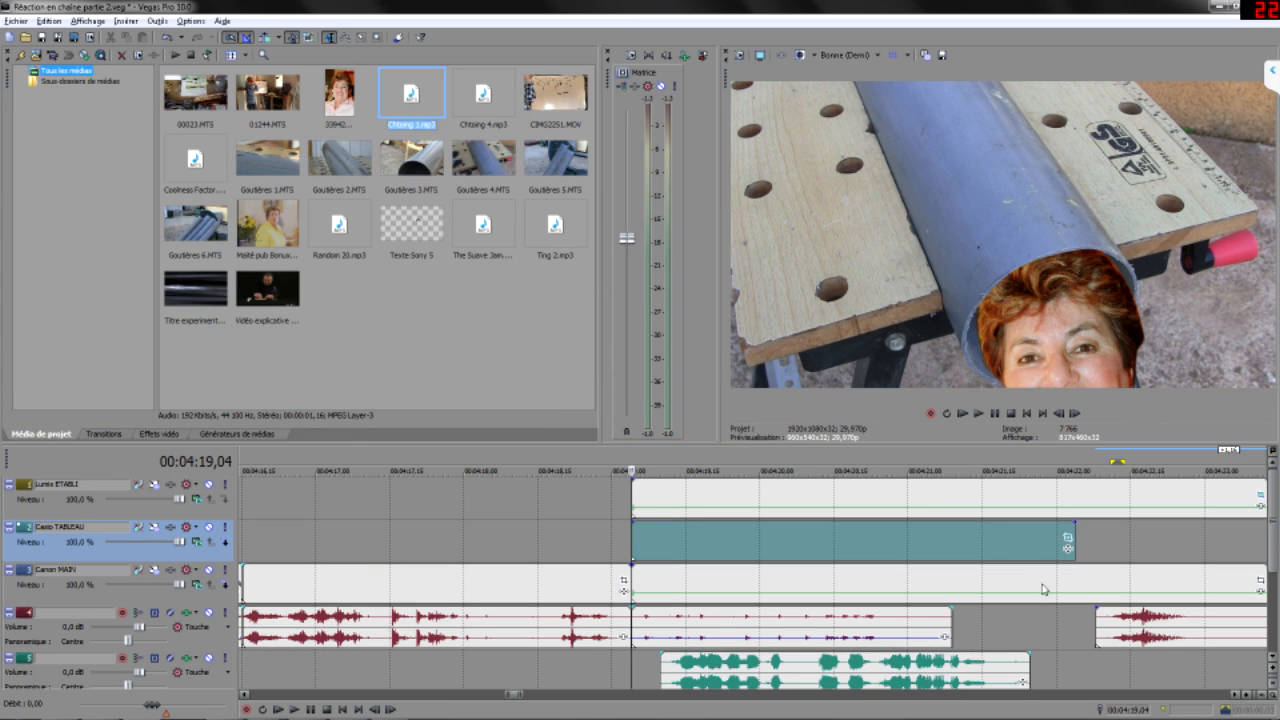
left_click_drag(338, 238, 988, 628)
- Move the Chtoing 1 sound to about 4:24 and the Random 20 sound to about 4:22,16
scroll(960, 622, "down", 3)
scroll(960, 623, "down", 1)
scroll(960, 623, "up", 3)
scroll(898, 631, "down", 3)
left_click_drag(872, 638, 1015, 640)
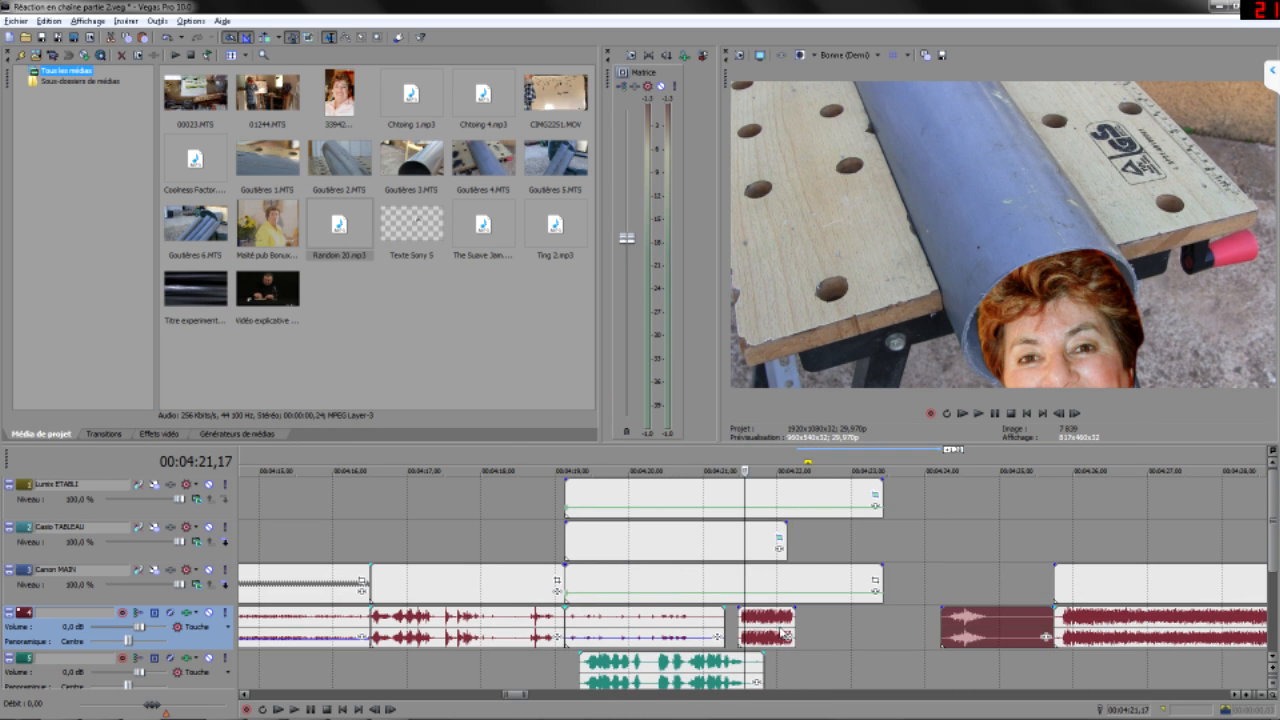
left_click_drag(783, 633, 859, 633)
key("space")
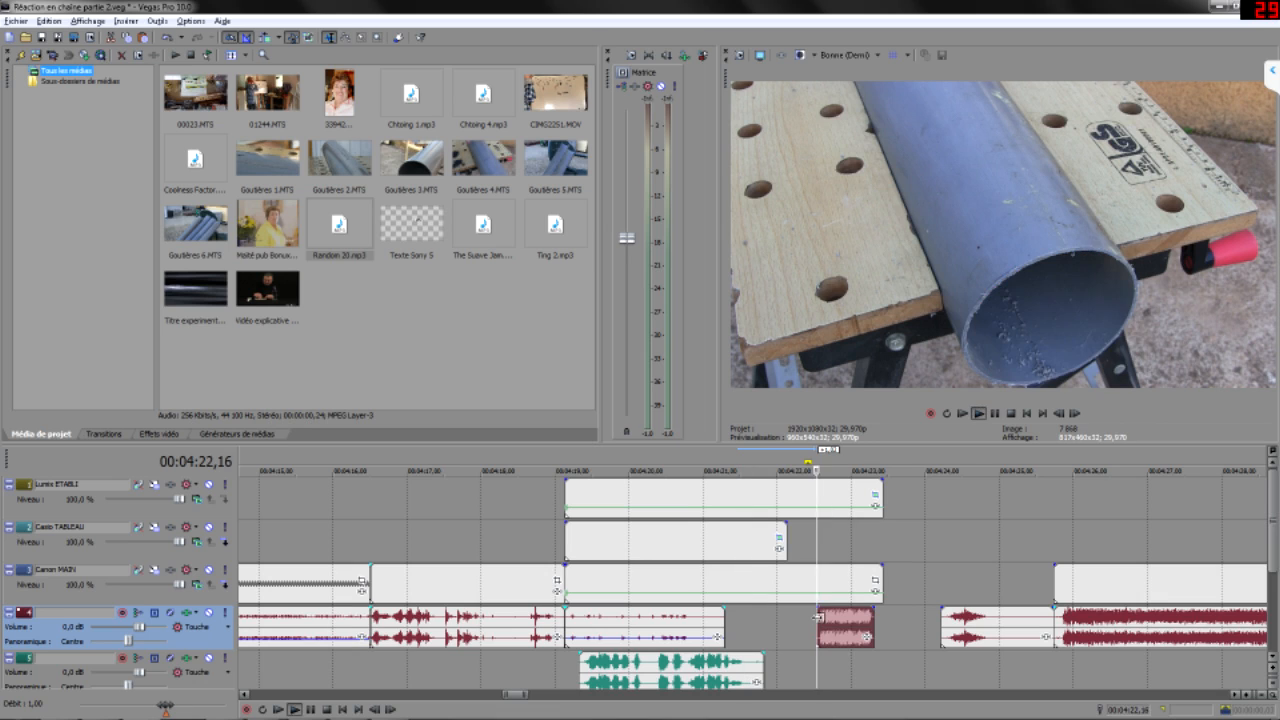
- Stretch the Random 20 sound to 00:00:01,01 and lock its pitch change to the stretch in its properties
scroll(835, 628, "up", 3)
left_click_drag(852, 622, 903, 622)
right_click(865, 630)
left_click(900, 620)
left_click(640, 364)
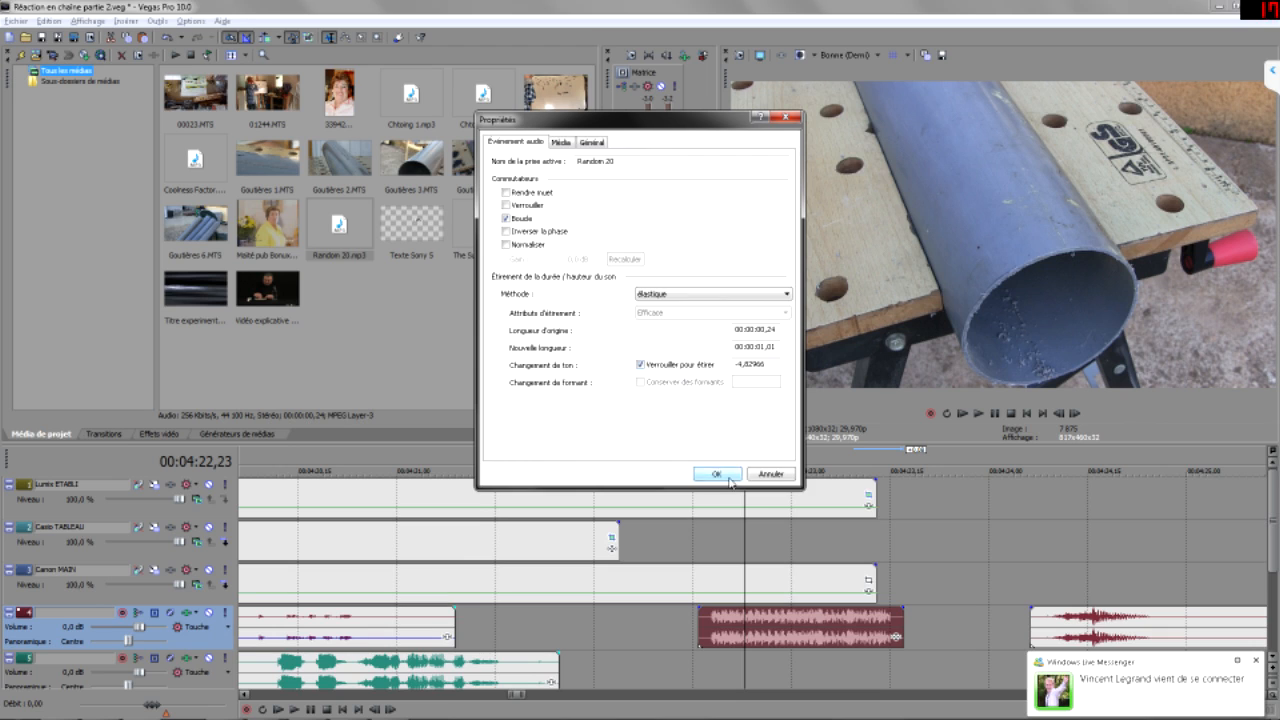
left_click(716, 474)
- Play back the pipe sequence between about 4:19 and 4:23 to check the timing of the sounds
left_click(697, 606)
key("space")
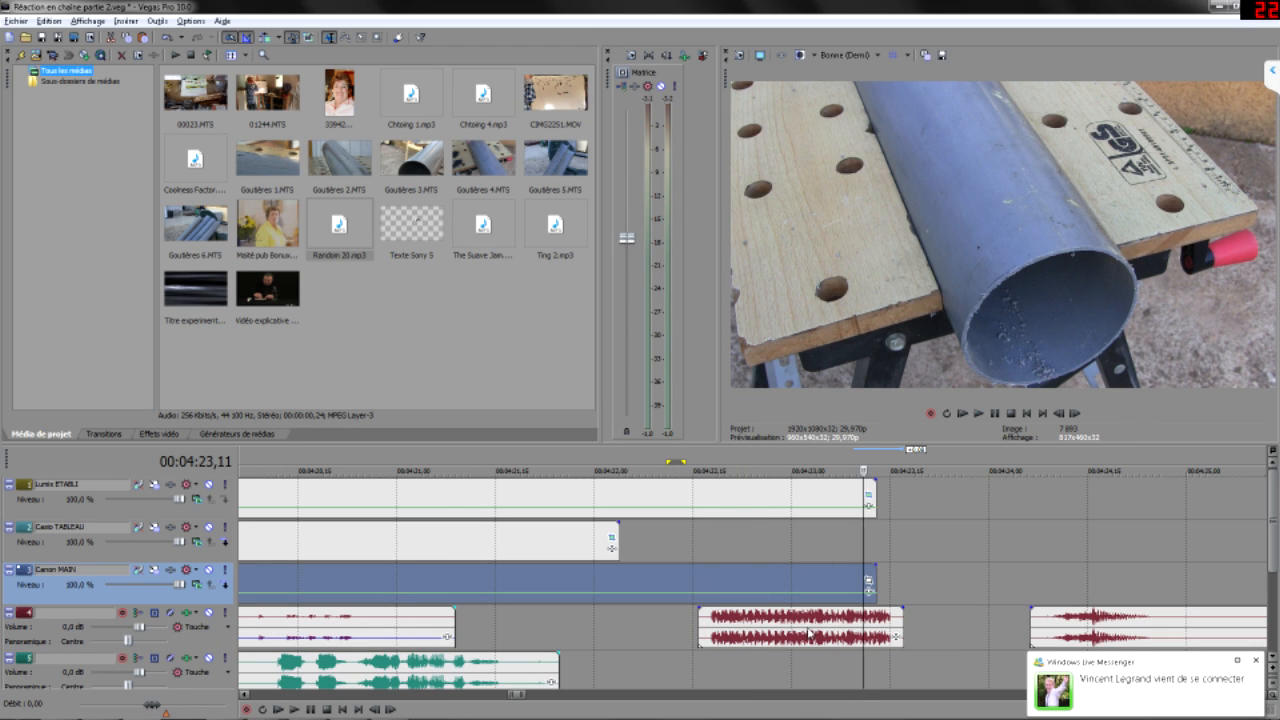
scroll(712, 600, "down", 1)
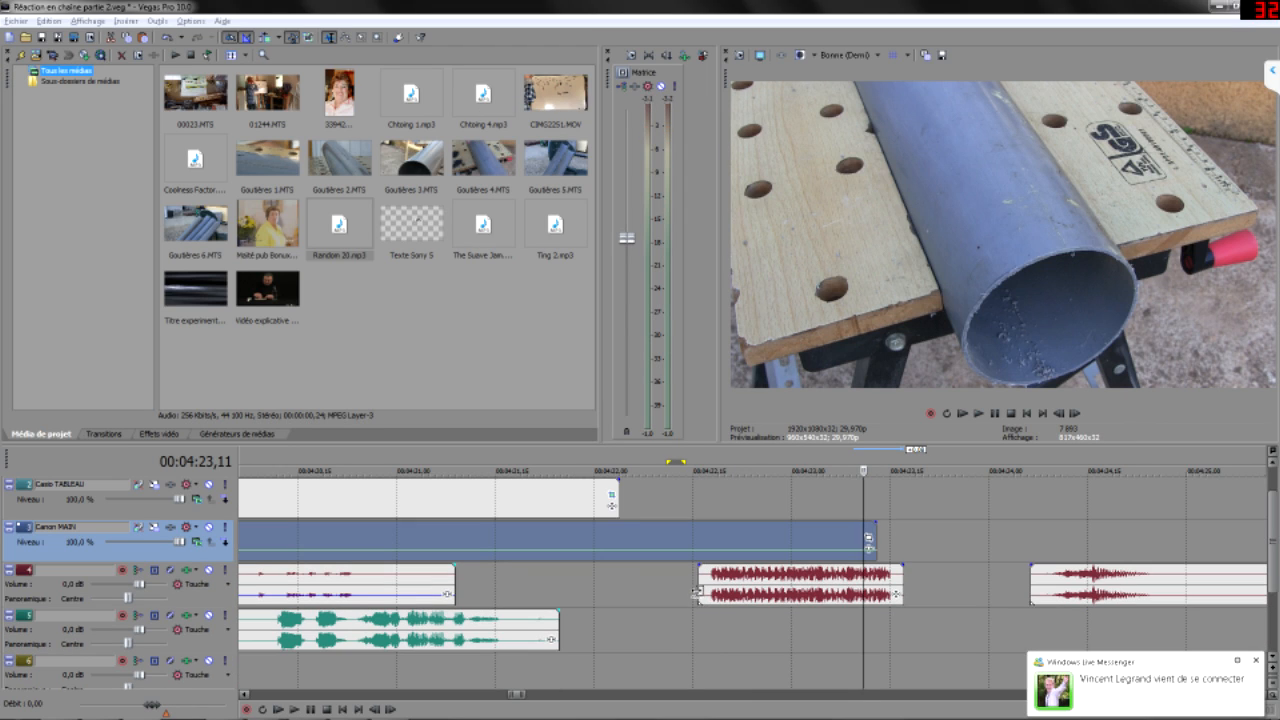
scroll(688, 600, "down", 1)
scroll(683, 611, "down", 1)
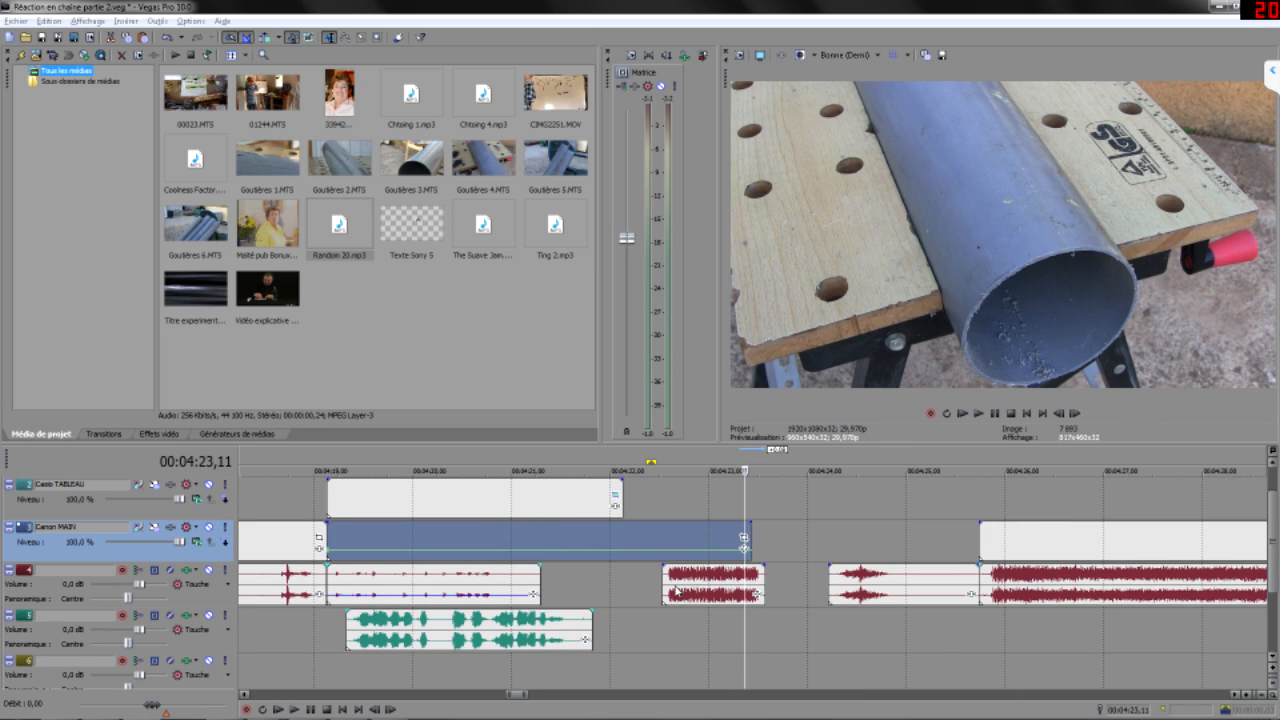
scroll(588, 588, "down", 1)
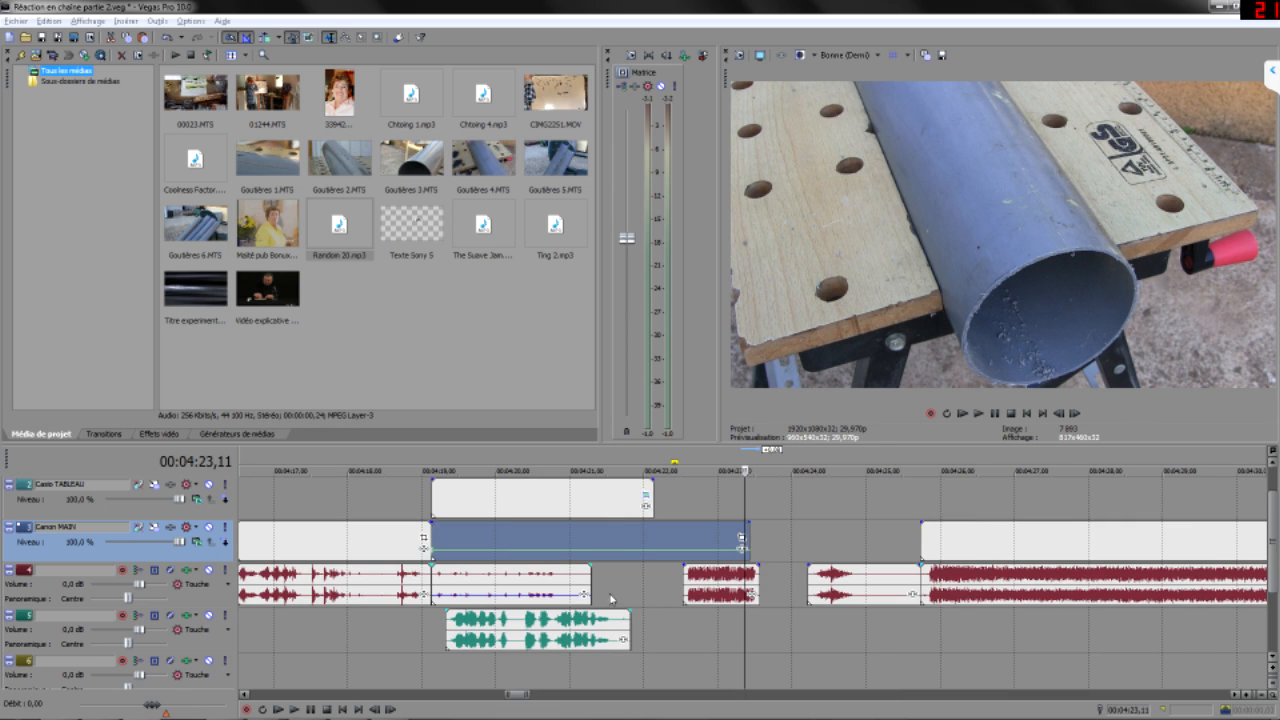
scroll(659, 600, "up", 1)
scroll(580, 640, "down", 1)
left_click(448, 663)
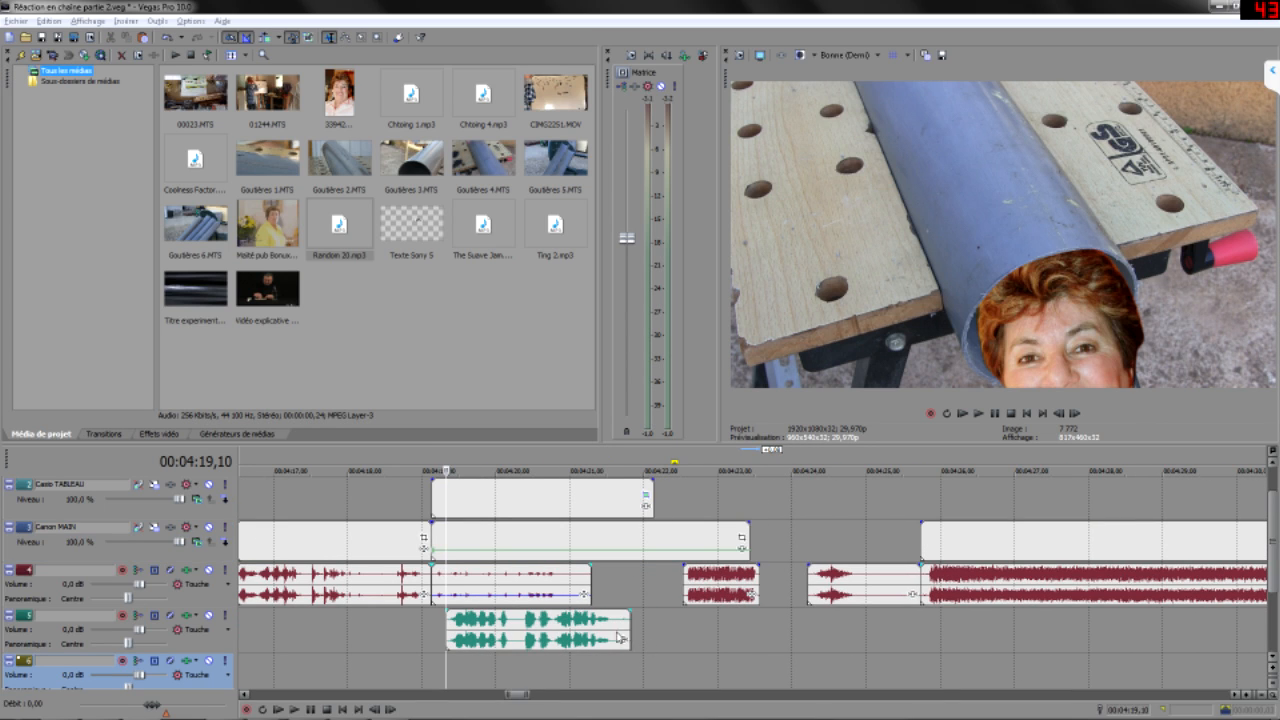
scroll(571, 662, "up", 4)
key("space")
scroll(622, 654, "down", 4)
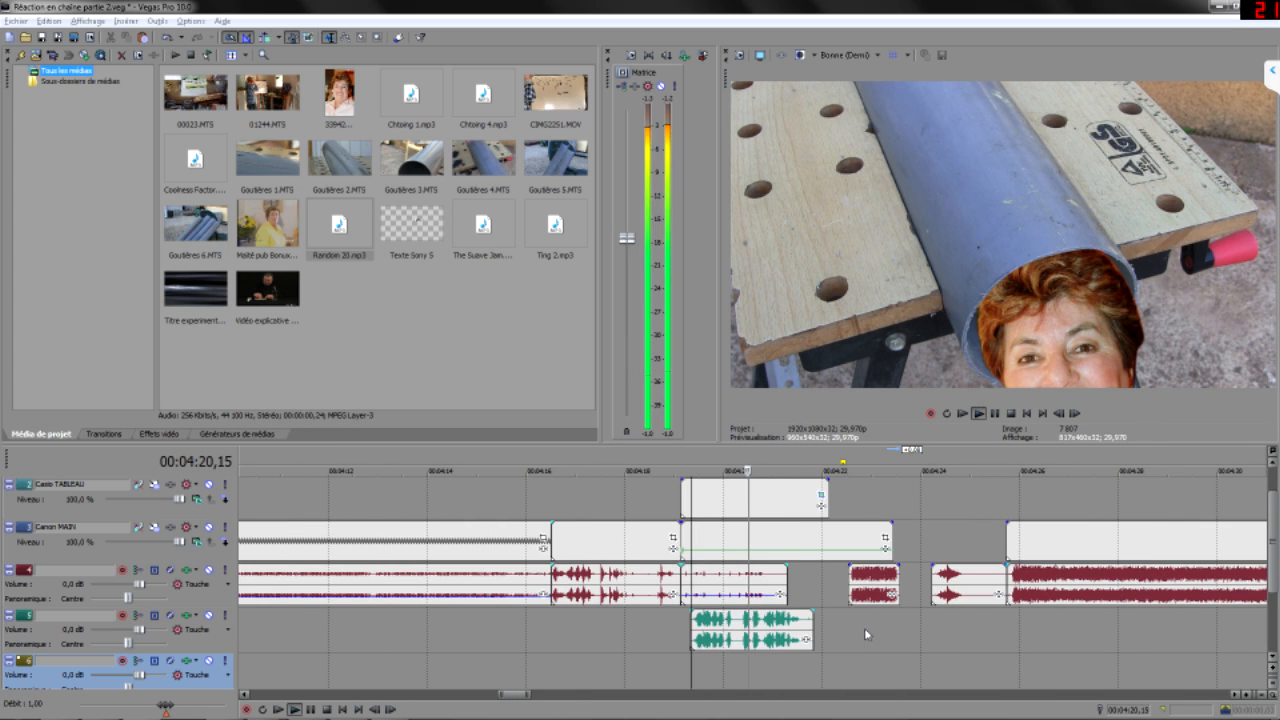
- Move the Random 20 sound earlier to about 4:21,19, just before the voice excerpt ends, and check the Chtoing sound
scroll(872, 600, "up", 1)
left_click_drag(875, 594, 743, 594)
left_click(1132, 590)
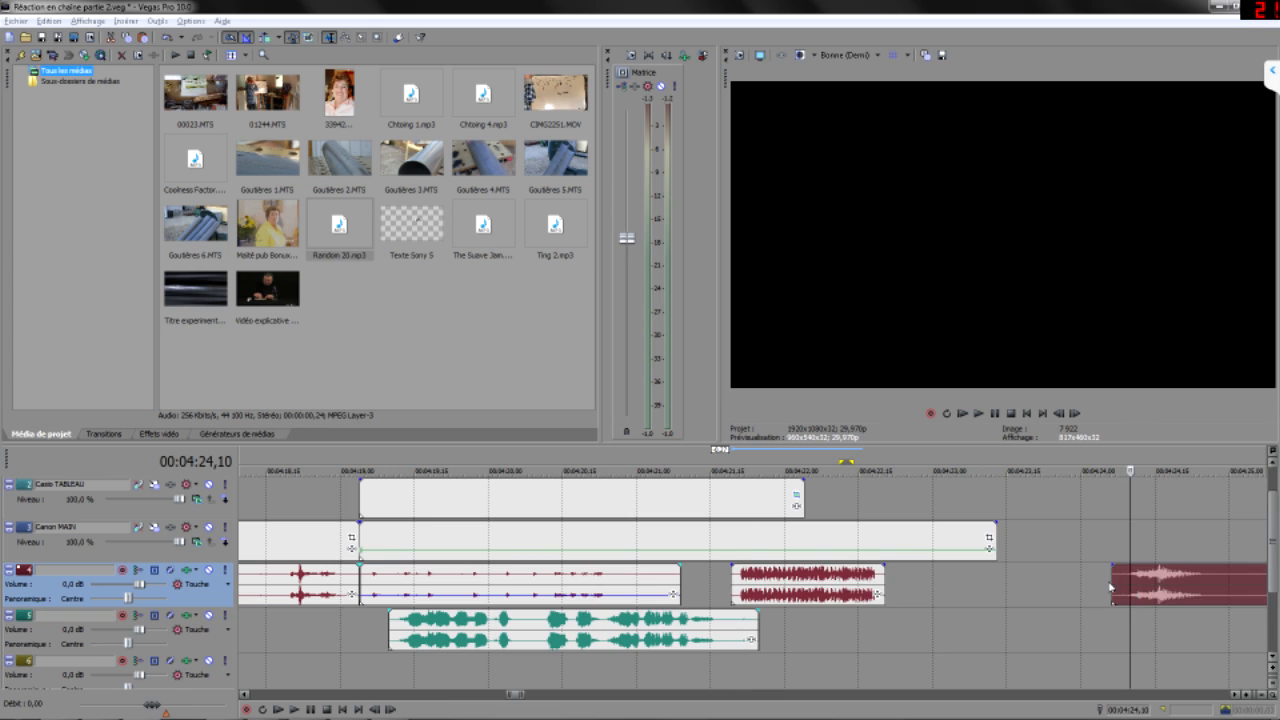
key("space")
scroll(1089, 594, "down", 1)
- Move the Chtoing 1 sound to the second audio track at about 4:23 and cut off its second half
left_click_drag(754, 586, 664, 636)
left_click(664, 636)
key("s")
key("Delete")
left_click(630, 621)
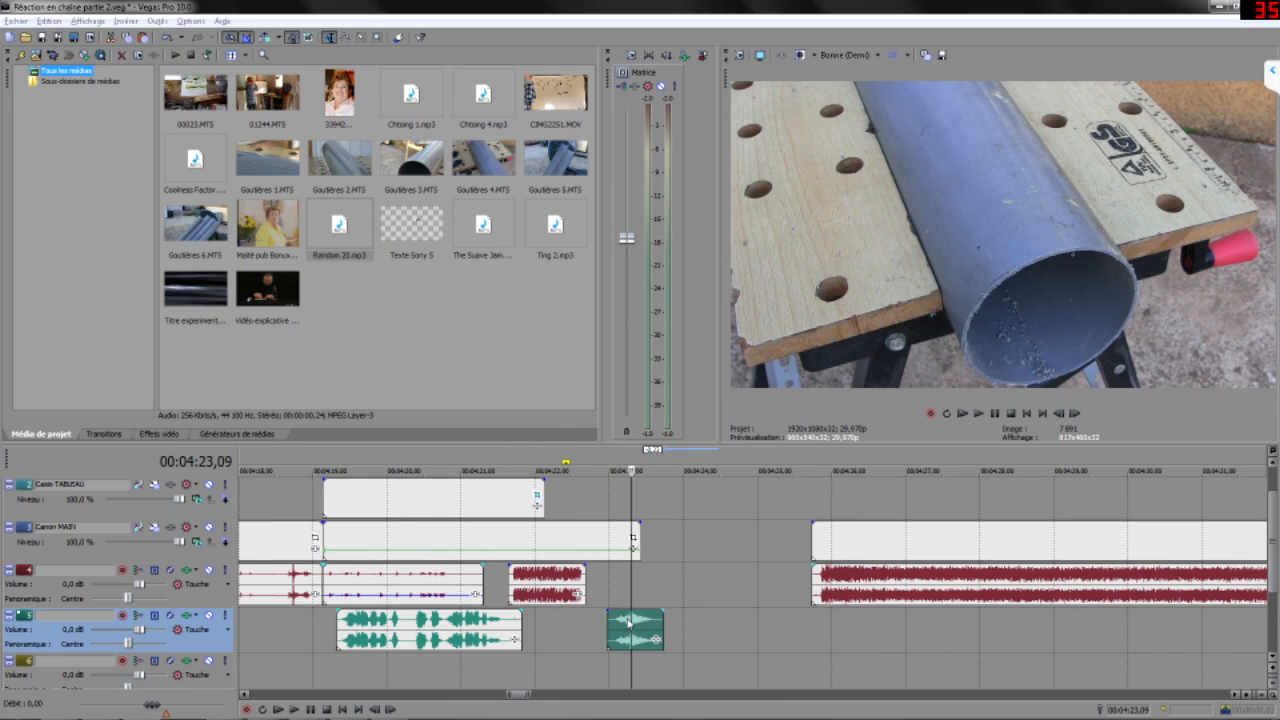
- Stretch the Chtoing 1 sound to 00:00:01,00 and lock its pitch change to the stretch in its properties
scroll(630, 621, "up", 2)
left_click_drag(873, 628, 937, 626)
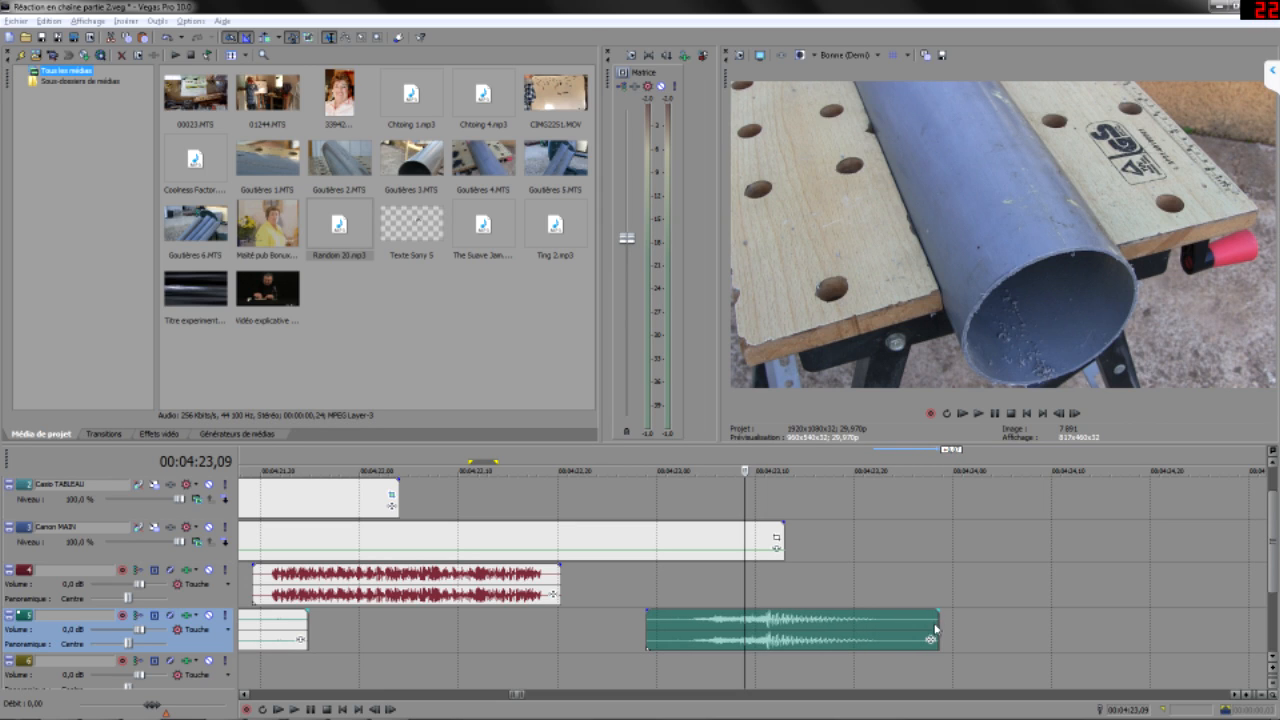
key("alt+Return")
left_click(665, 367)
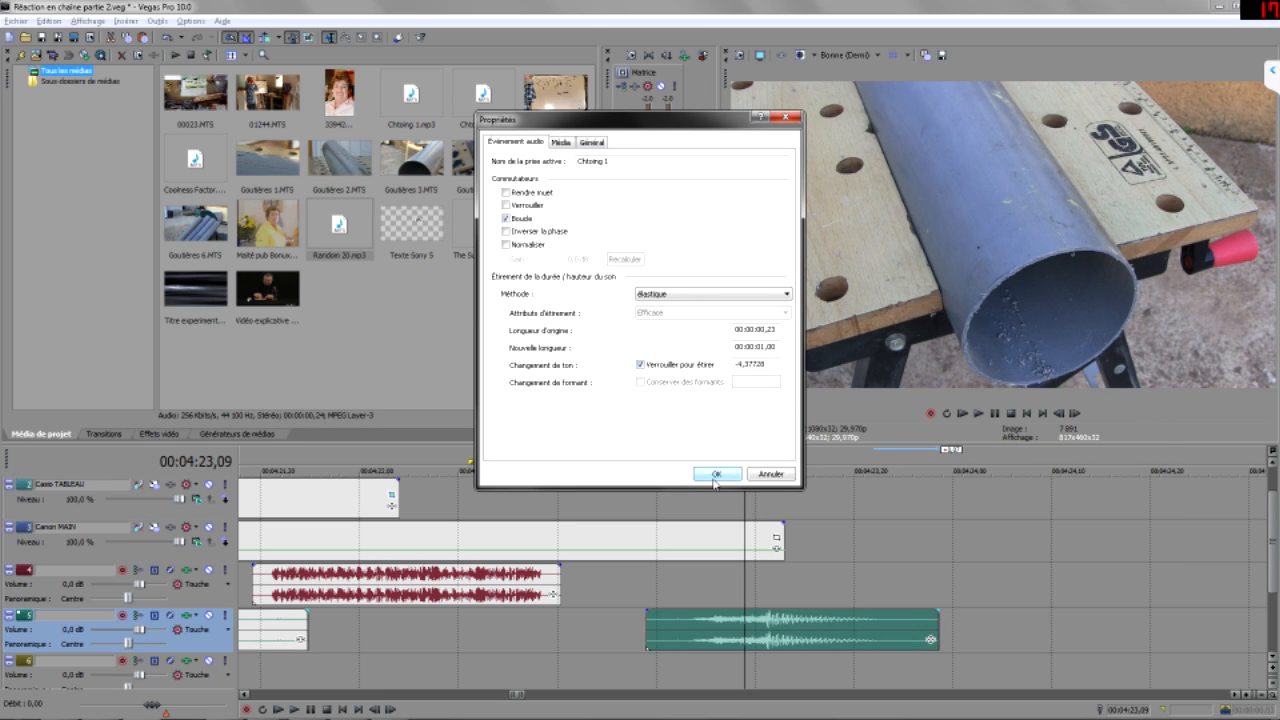
left_click(712, 474)
- Move the Chtoing 1 sound earlier to about 4:22,11, overlapping the end of the Random 20 sound, and play back the passage
left_click_drag(729, 640, 548, 632)
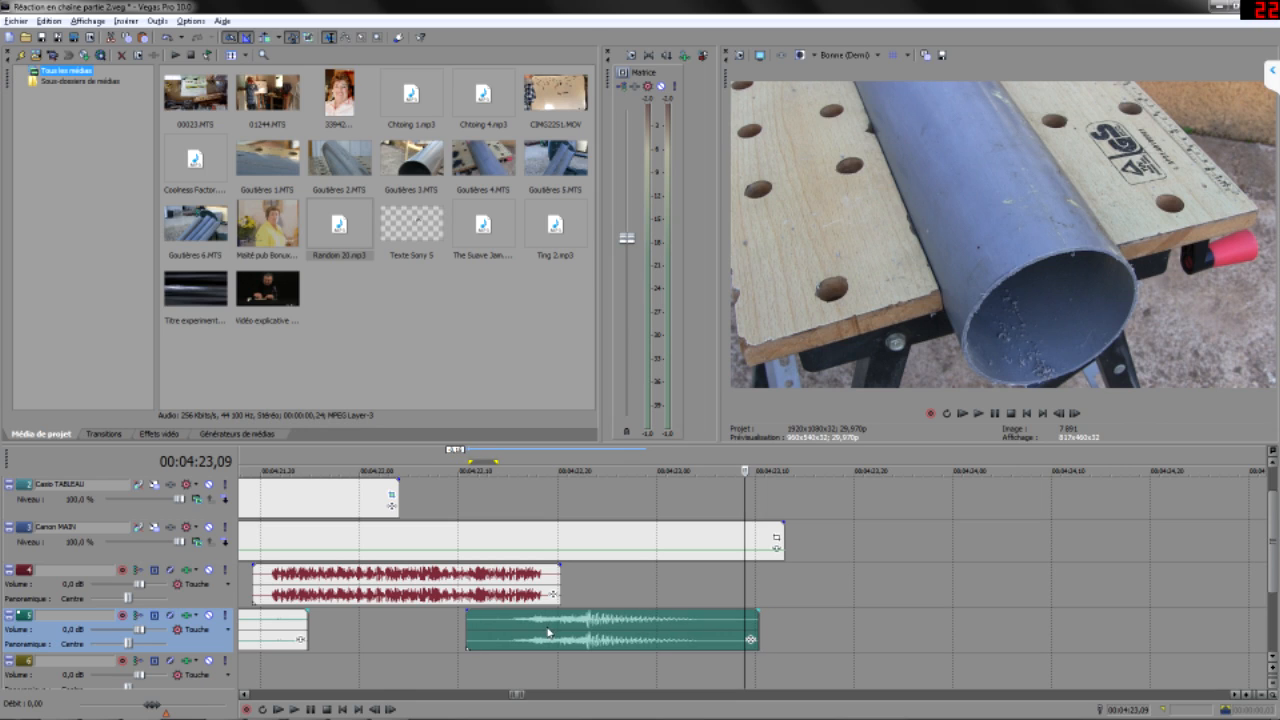
left_click(253, 663)
key("space")
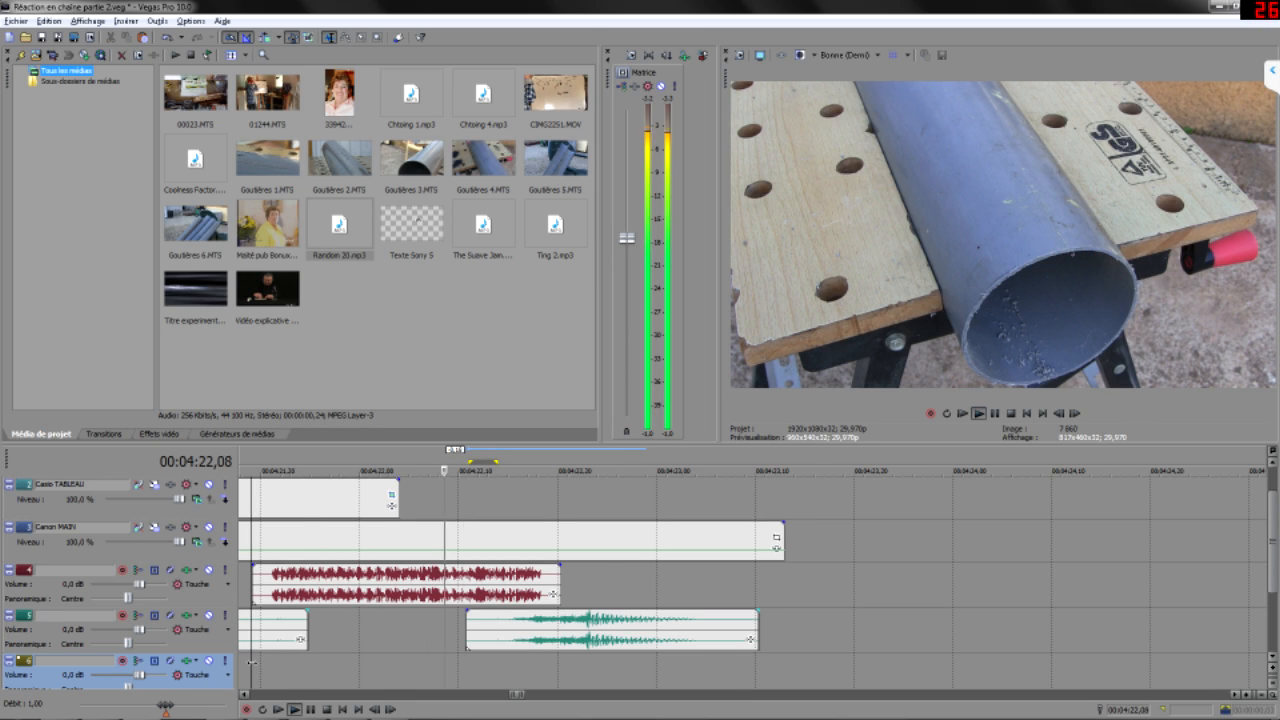
left_click(551, 633)
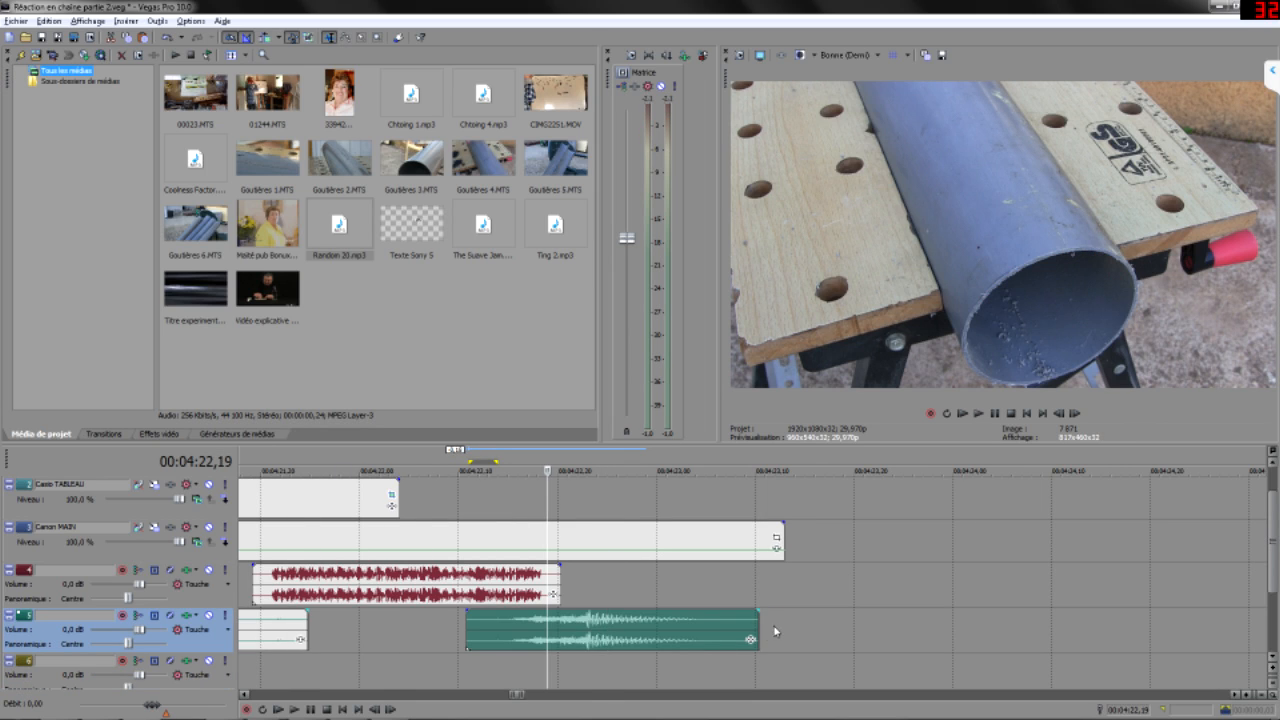
- Shorten the stretched Chtoing 1 sound to 00:00:00,25 and listen to it again
left_click_drag(758, 638, 721, 638)
left_click(478, 640)
key("space")
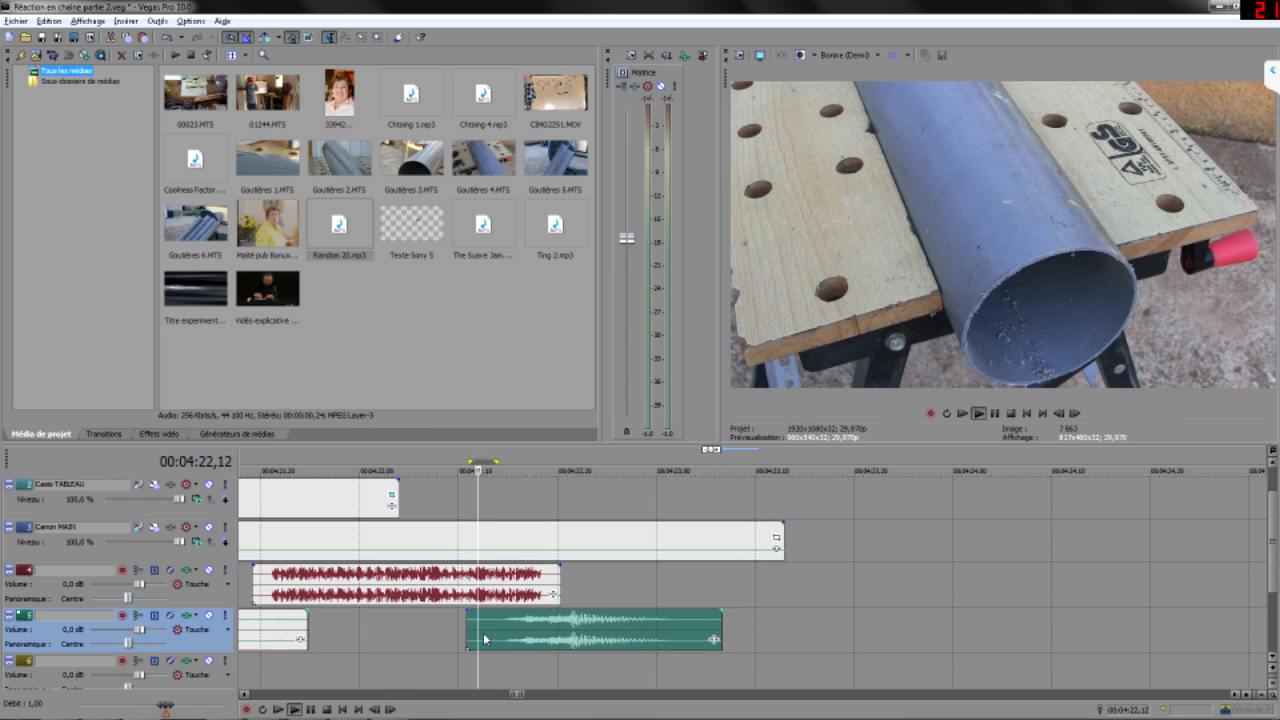
key("space")
left_click(577, 636)
left_click_drag(720, 625, 714, 624)
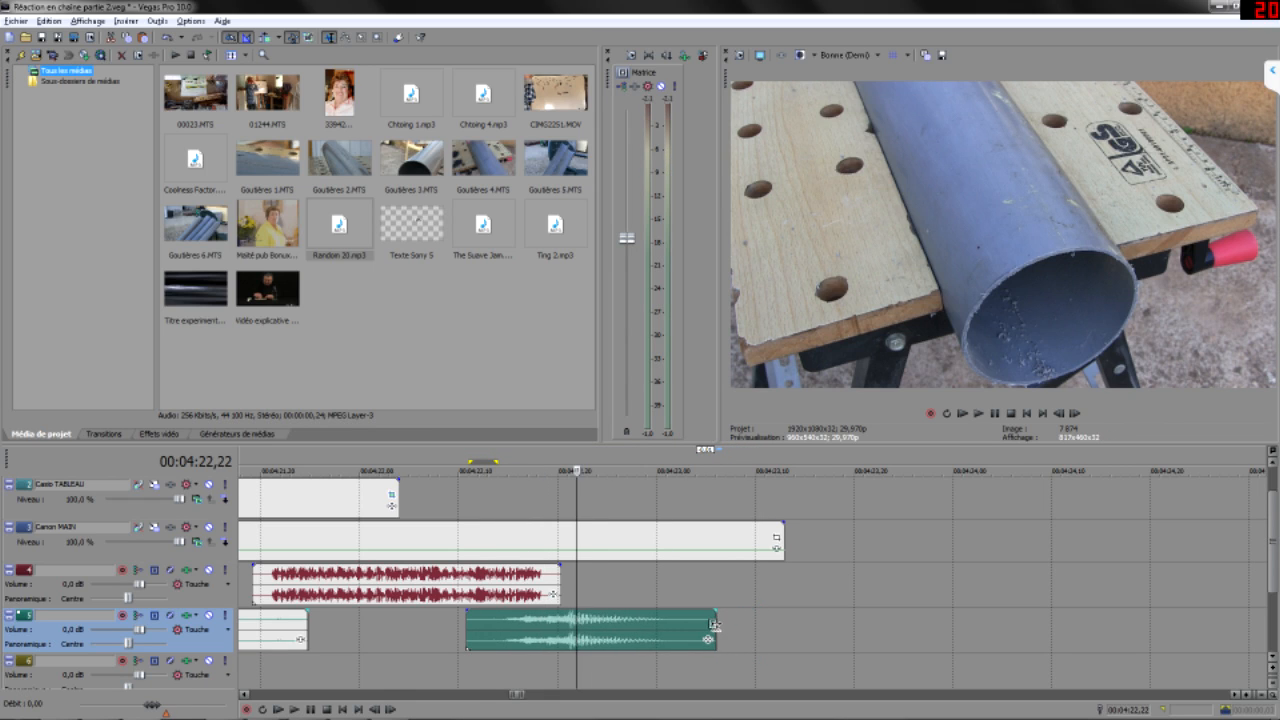
left_click(474, 635)
key("space")
key("space")
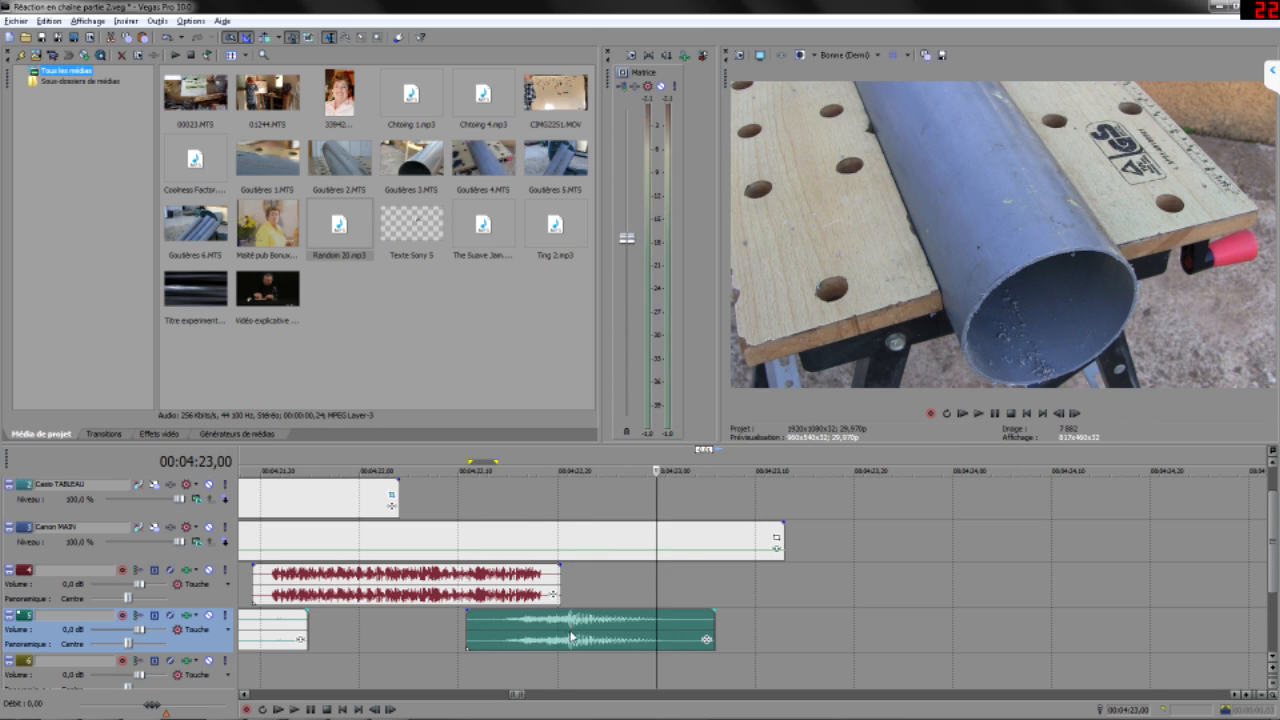
- Set the Chtoing 1 sound's pitch change to -1,20000 in its properties and play it back
right_click(571, 634)
left_click(585, 630)
key("Return")
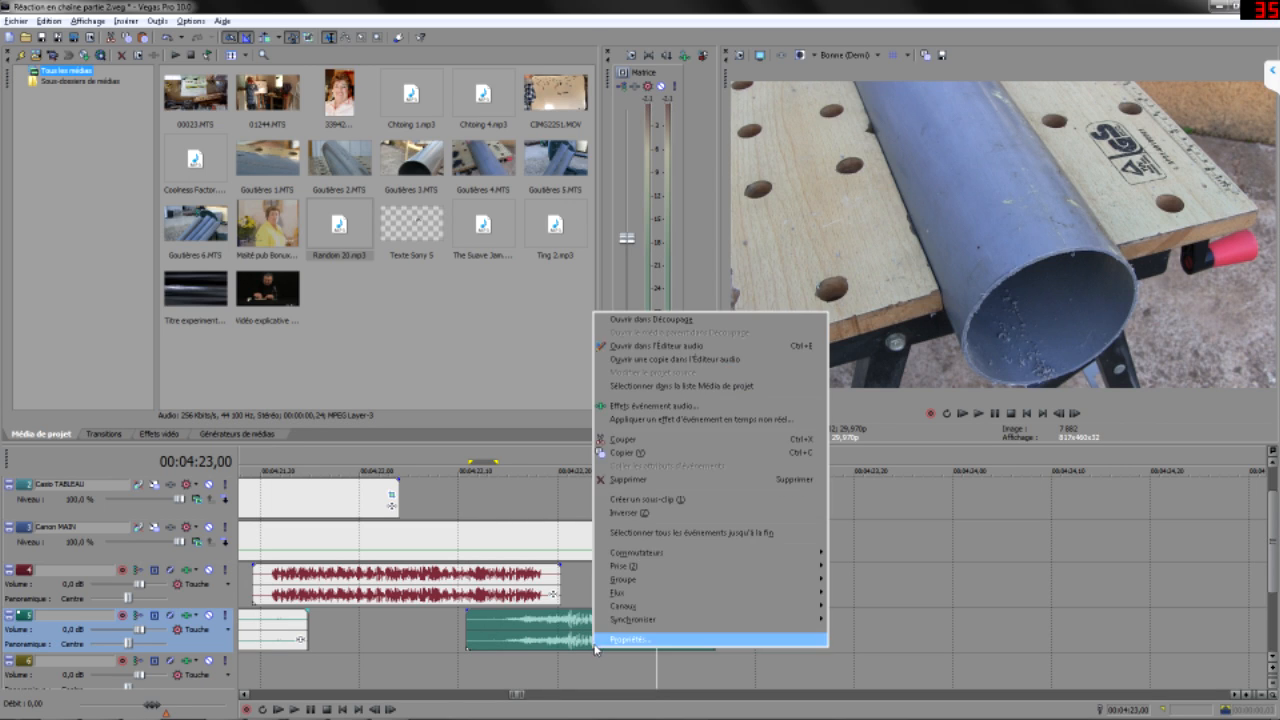
right_click(593, 654)
left_click(609, 612)
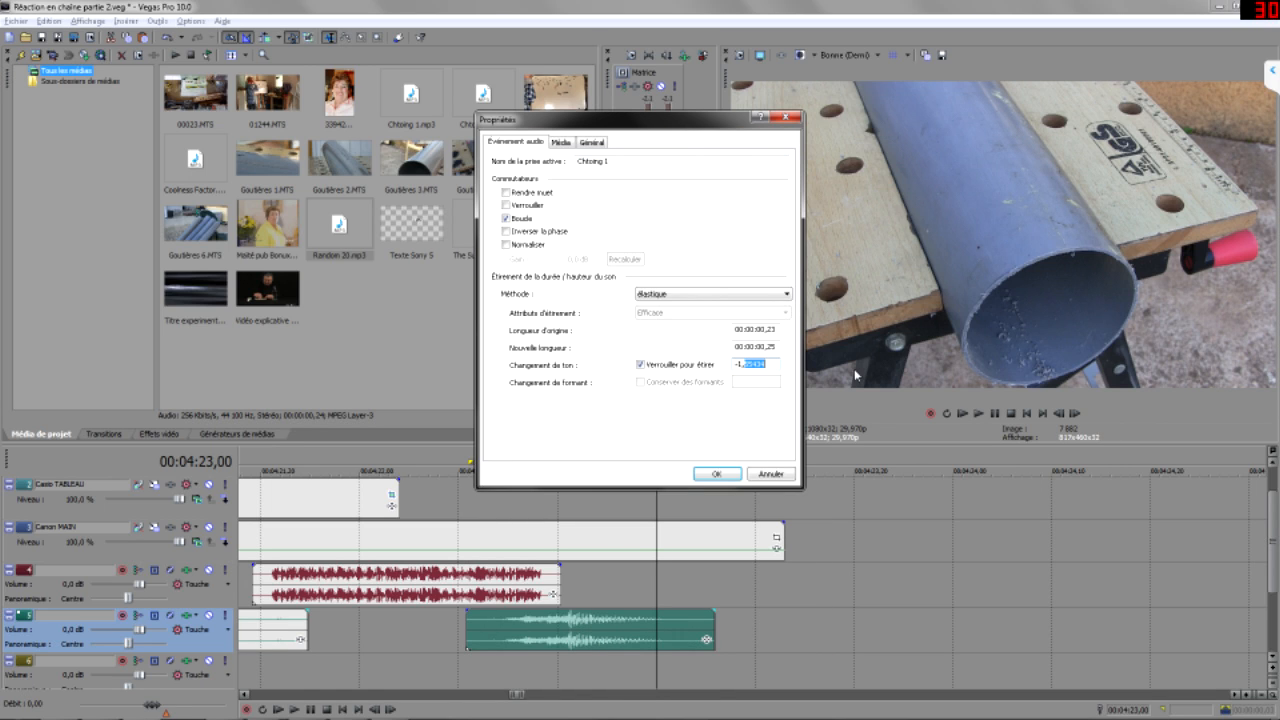
key("Return")
left_click(446, 620)
key("space")
key("Return")
- Readjust the Chtoing 1 sound's pitch change in its properties and play back the end of the pipe sequence
right_click(551, 648)
left_click(588, 639)
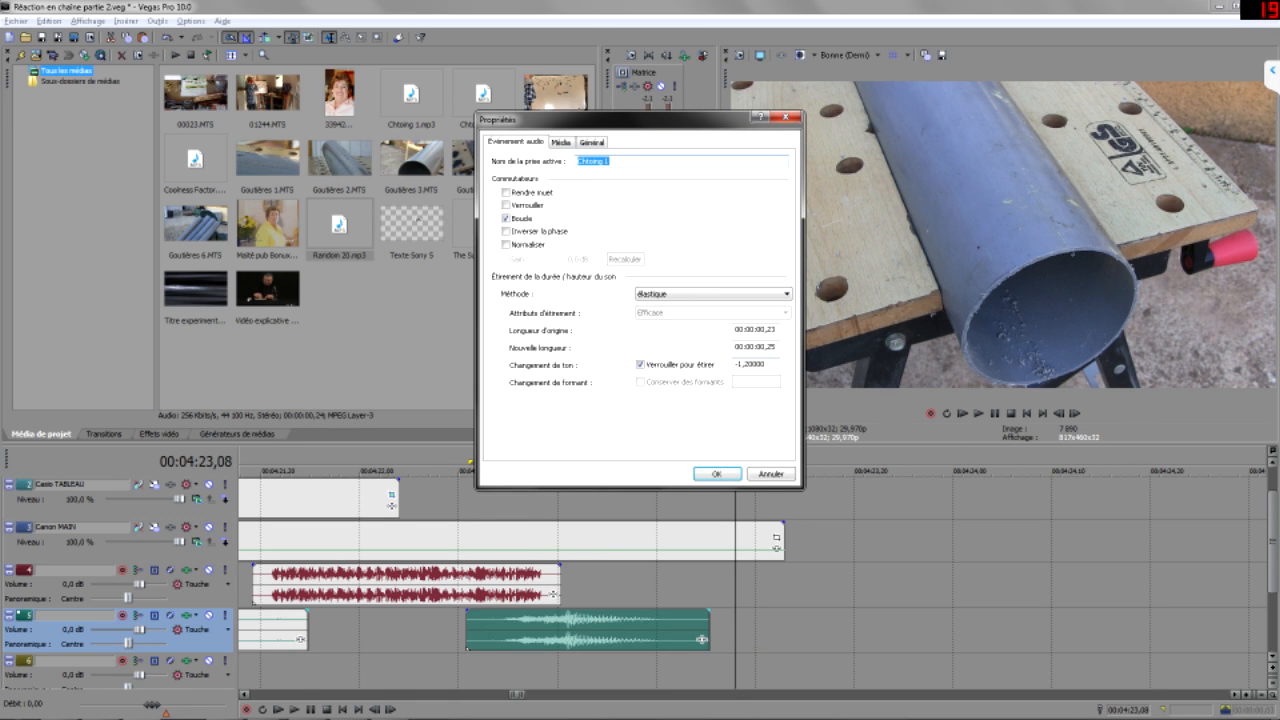
key("Return")
left_click(445, 662)
key("space")
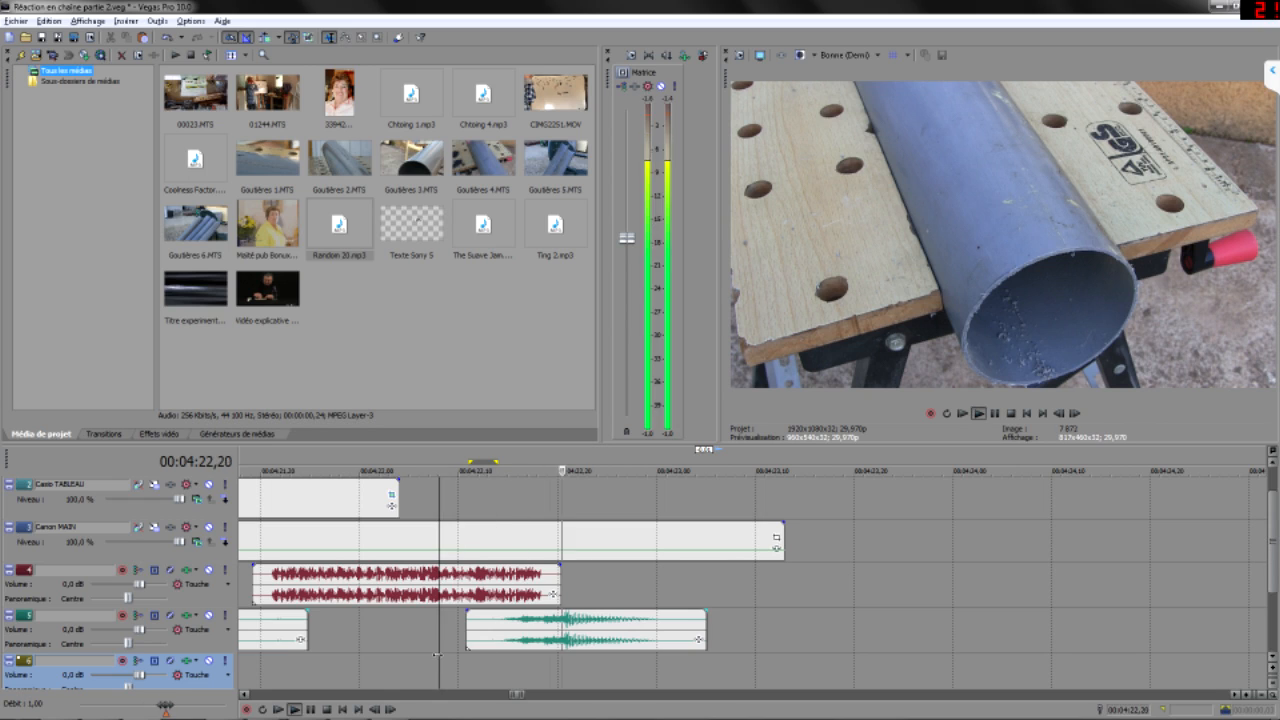
- Play back both sound effects and shorten the end of the Random 20 sound by about two frames
scroll(510, 617, "down", 3)
left_click(610, 587)
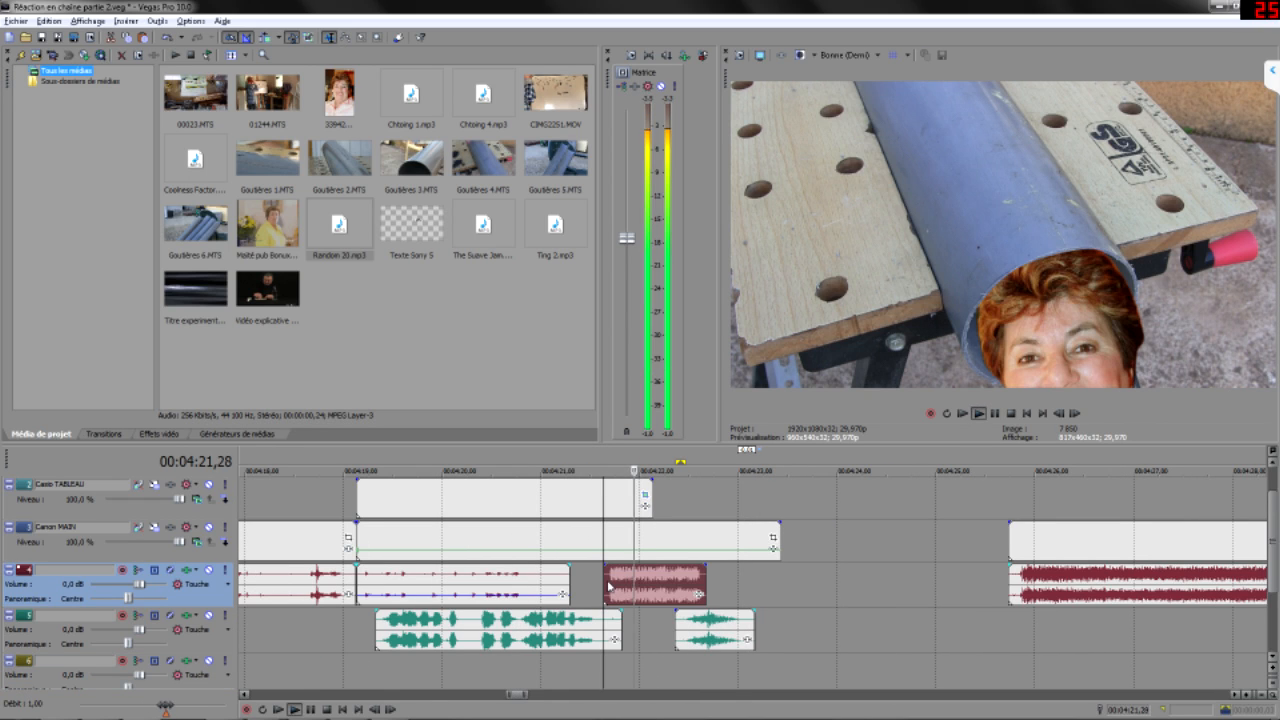
key("space")
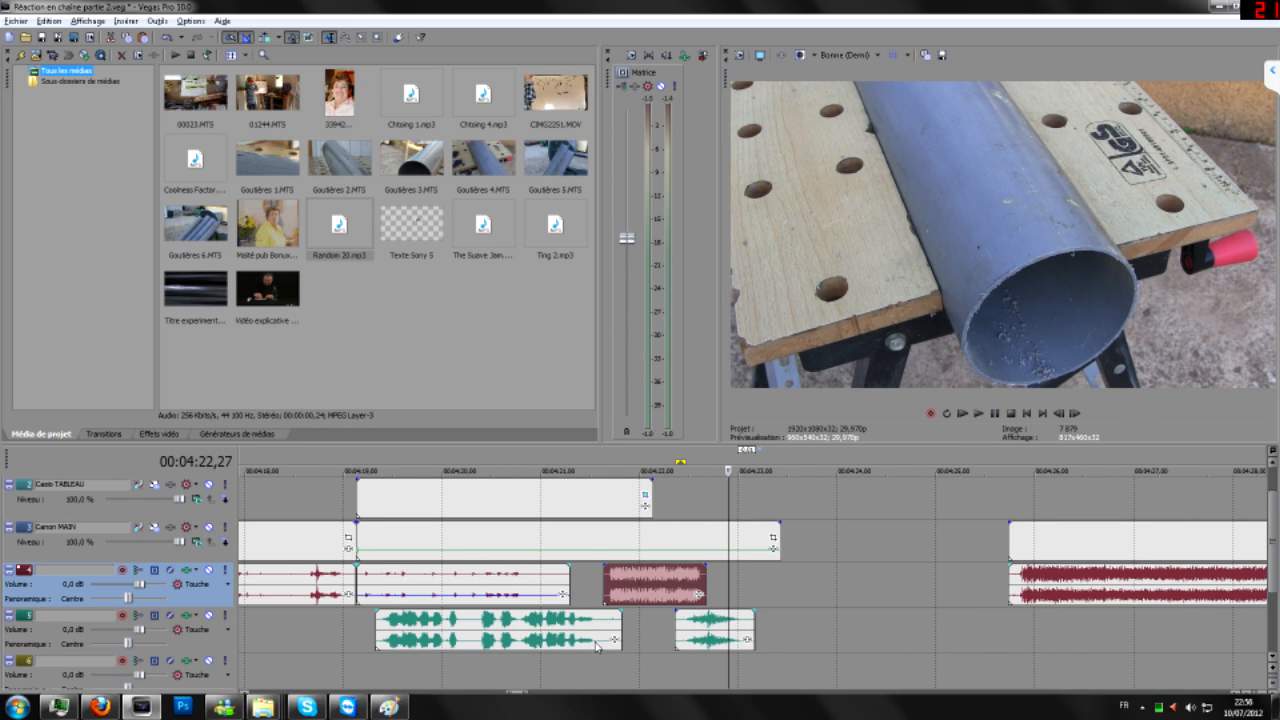
scroll(857, 588, "up", 3)
left_click_drag(849, 579, 838, 580)
left_click(626, 587)
key("space")
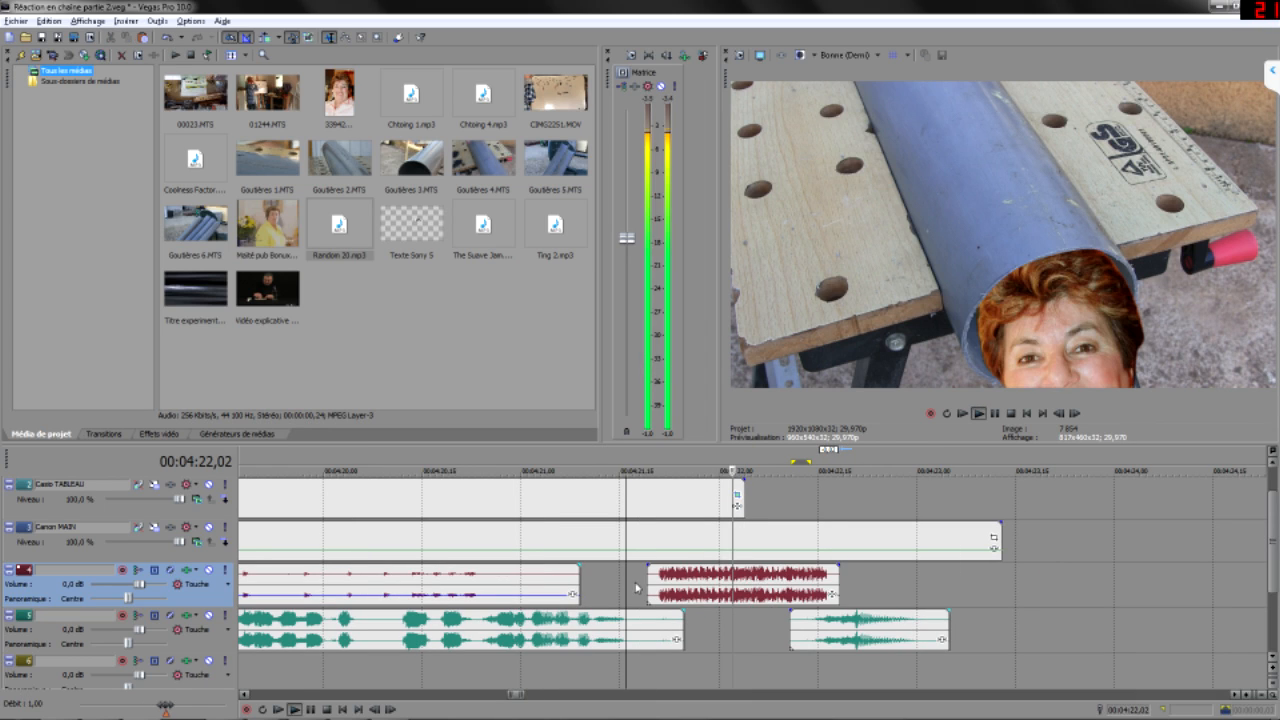
key("Return")
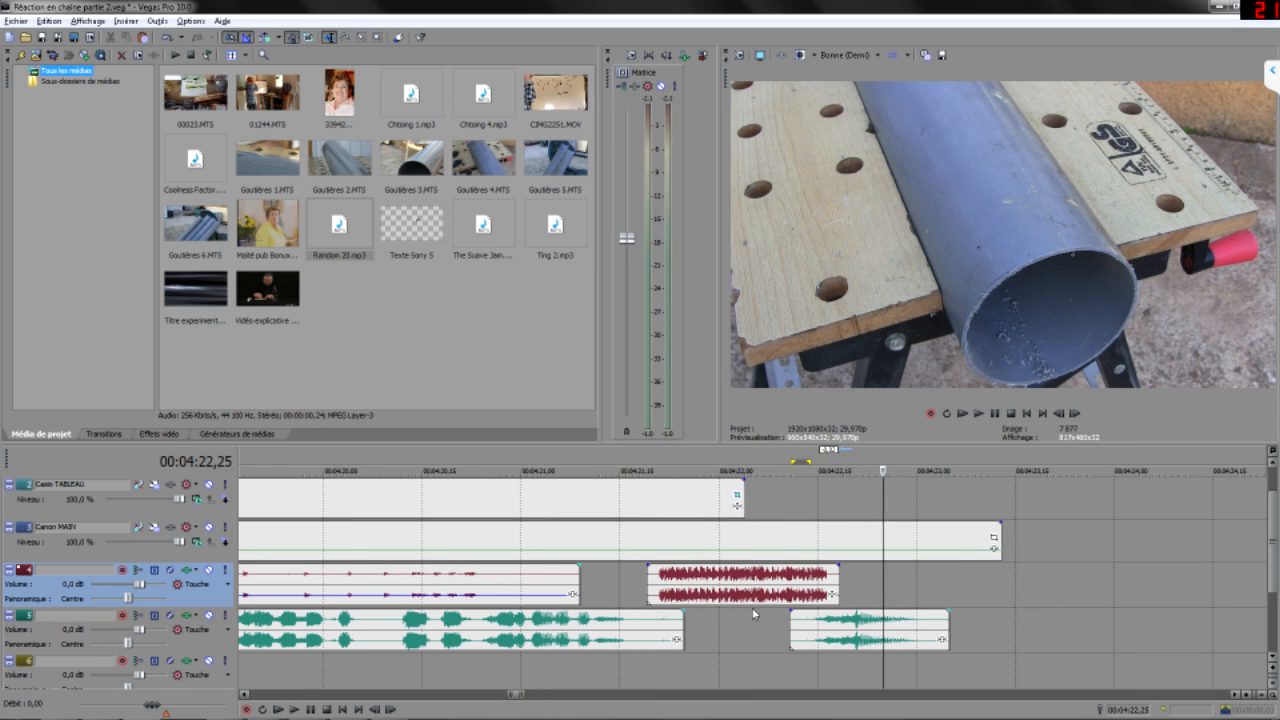
- Play the sequence from the start of the voice excerpt and shift the Random 20 sound about one frame later
left_click(515, 666)
scroll(515, 666, "down", 3)
left_click(583, 655)
key("space")
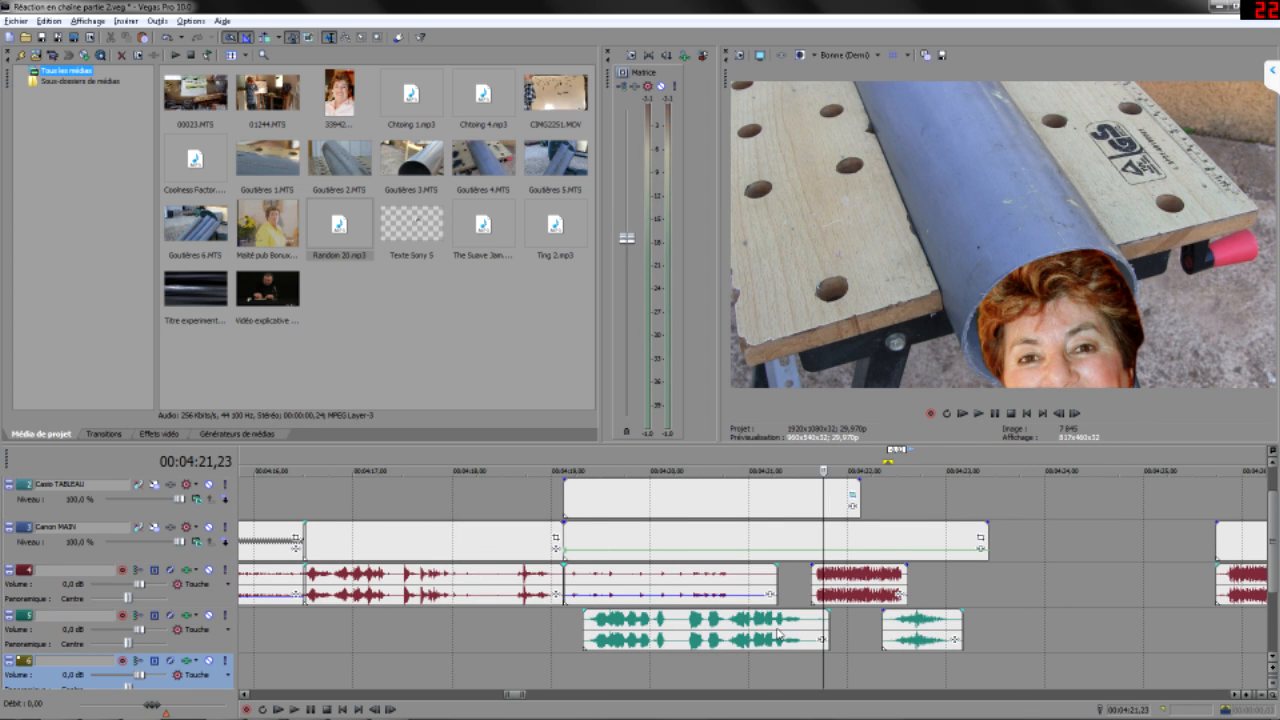
left_click(840, 592)
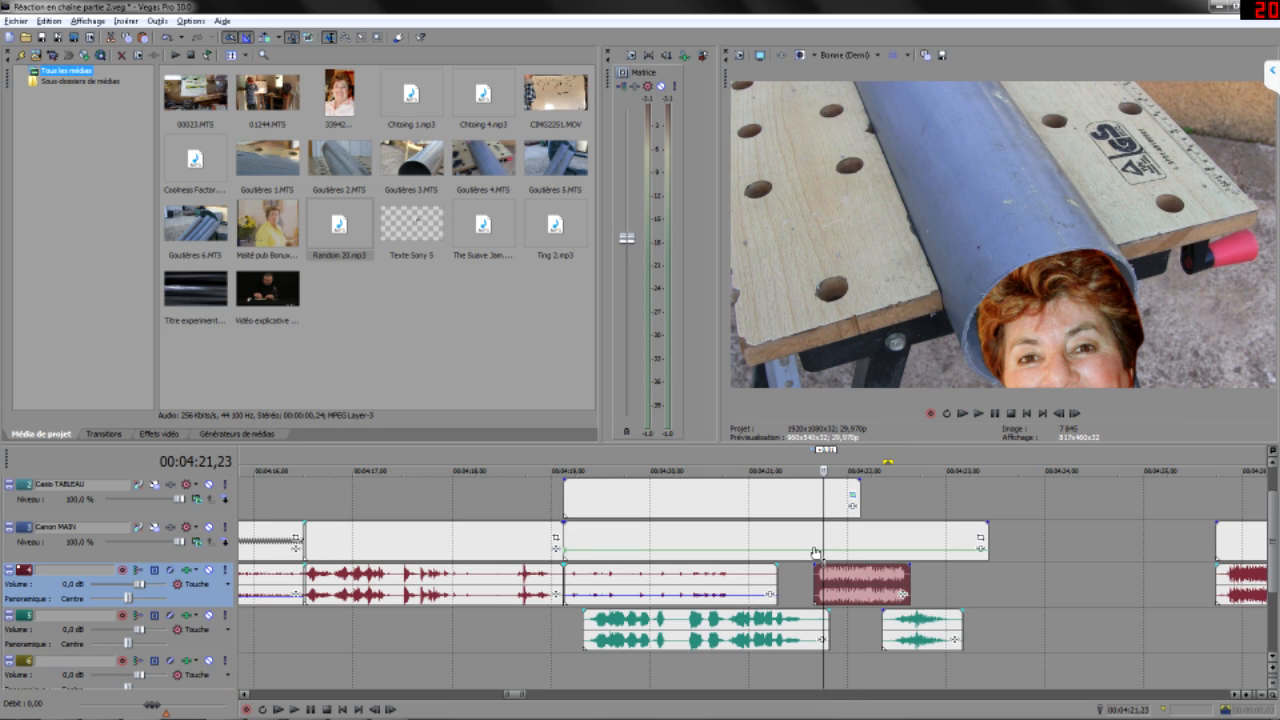
- Extend the portrait clip on the Casio TABLEAU track to the end of the pipe clip and open its pan/crop settings
scroll(820, 549, "up", 1)
left_click_drag(857, 548, 986, 548)
left_click(980, 535)
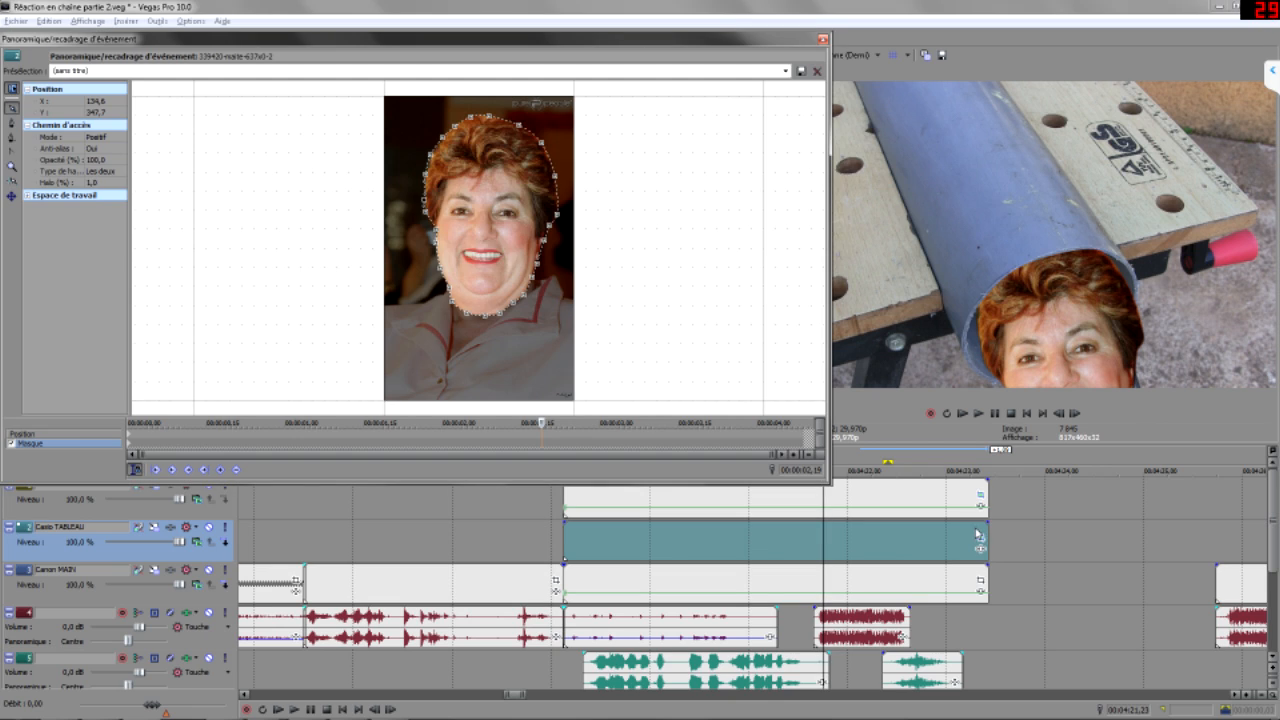
- Move the portrait out of view at its first position keyframe, with Centre X 6,6 and Centre Y -599,0
left_click(129, 437)
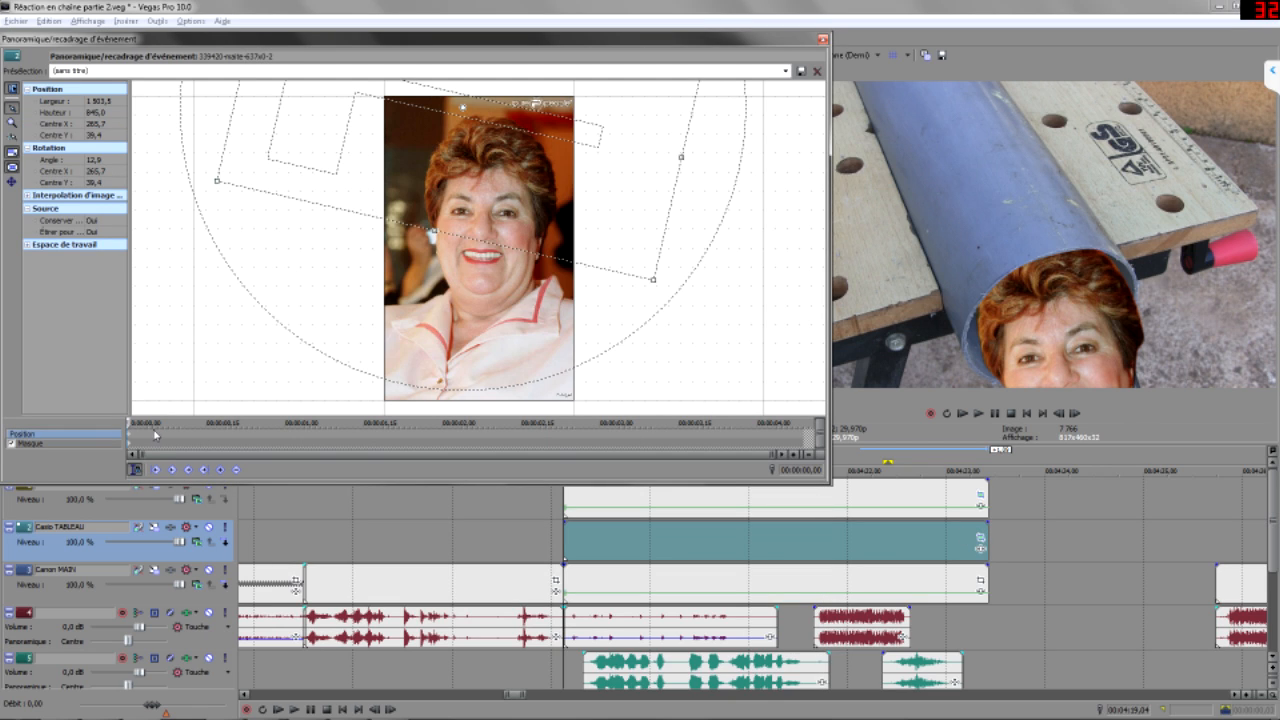
scroll(526, 222, "down", 4)
left_click_drag(479, 102, 482, 109)
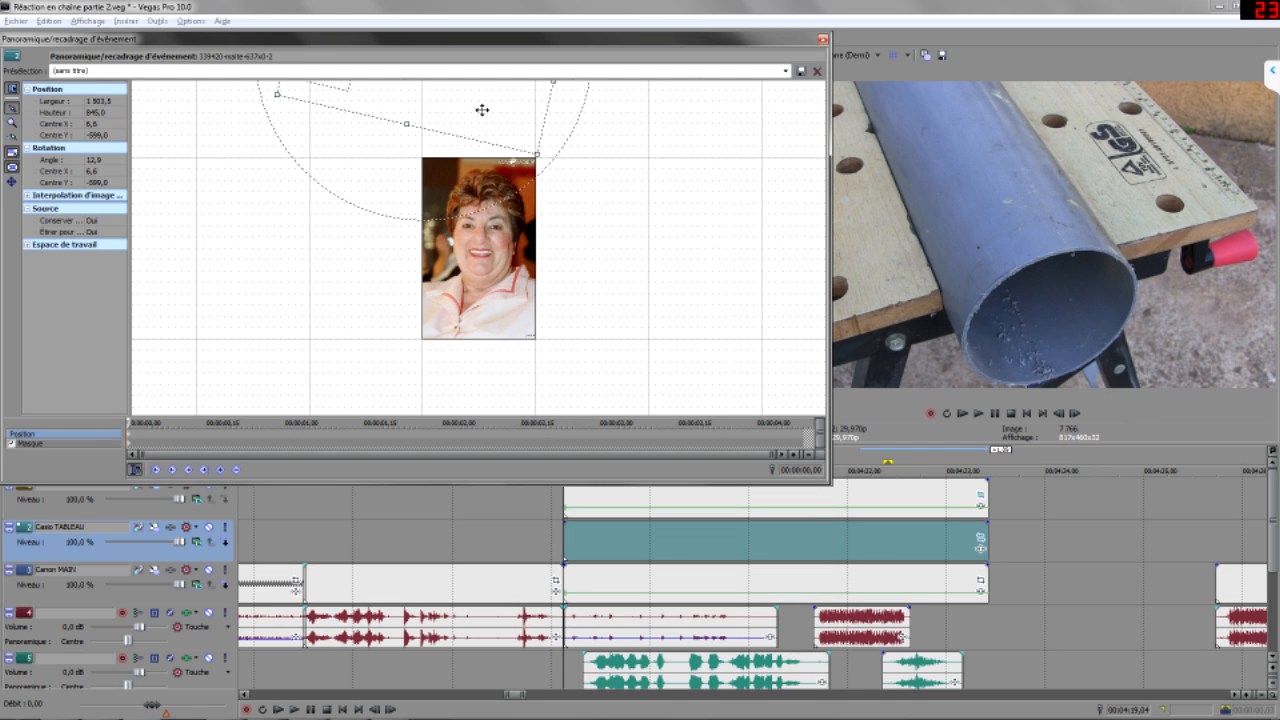
- Add portrait position keyframes at 00:00:02,16, where the Random 20 sound starts, and at 00:00:02,20
key("space")
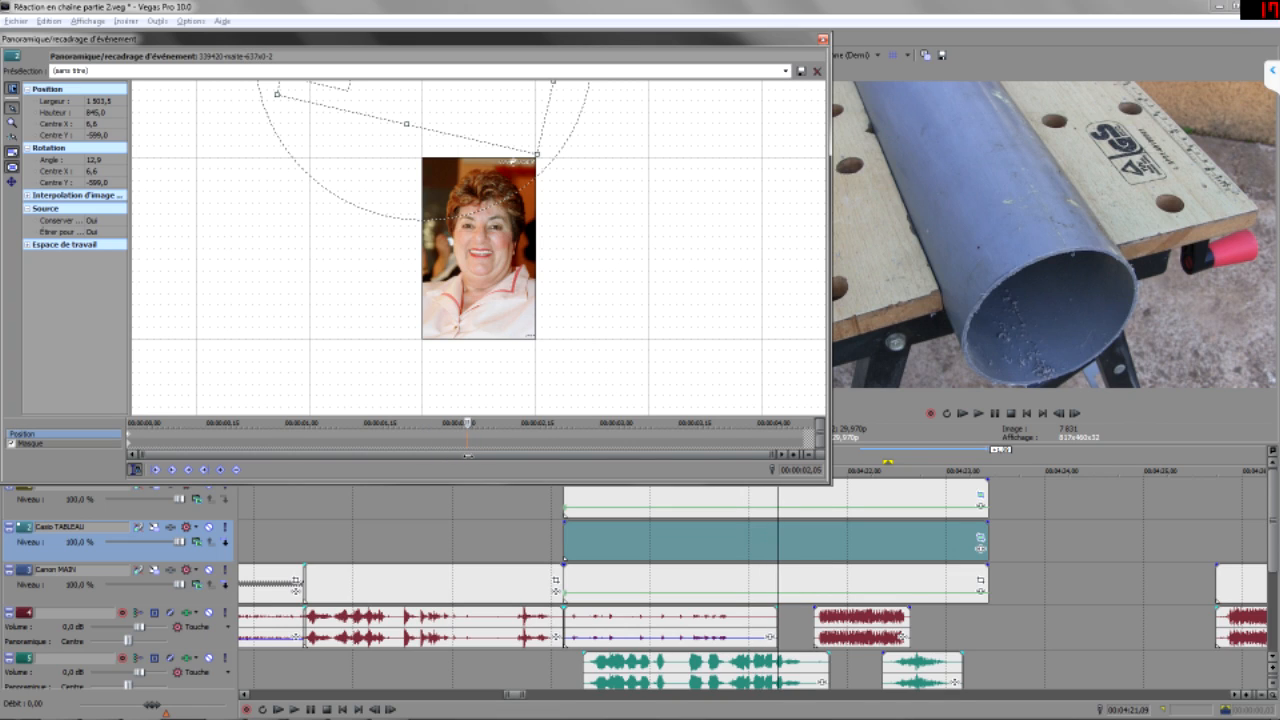
left_click_drag(501, 462, 516, 462)
scroll(526, 438, "up", 4)
double_click(526, 434)
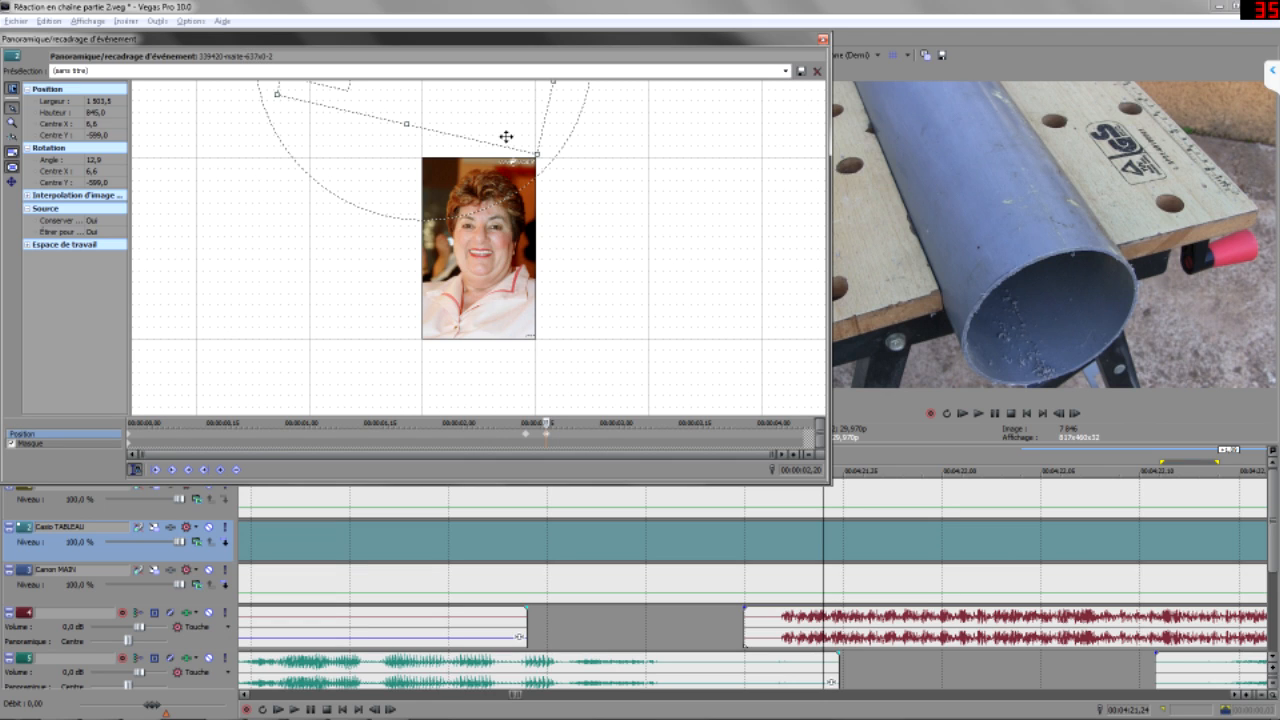
- At 00:00:02,20, fit the portrait into the pipe opening with width 1 521,9, Centre X 330,0, Centre Y 125,8 and angle 23,7
left_click_drag(494, 115, 548, 202)
left_click_drag(487, 92, 489, 94)
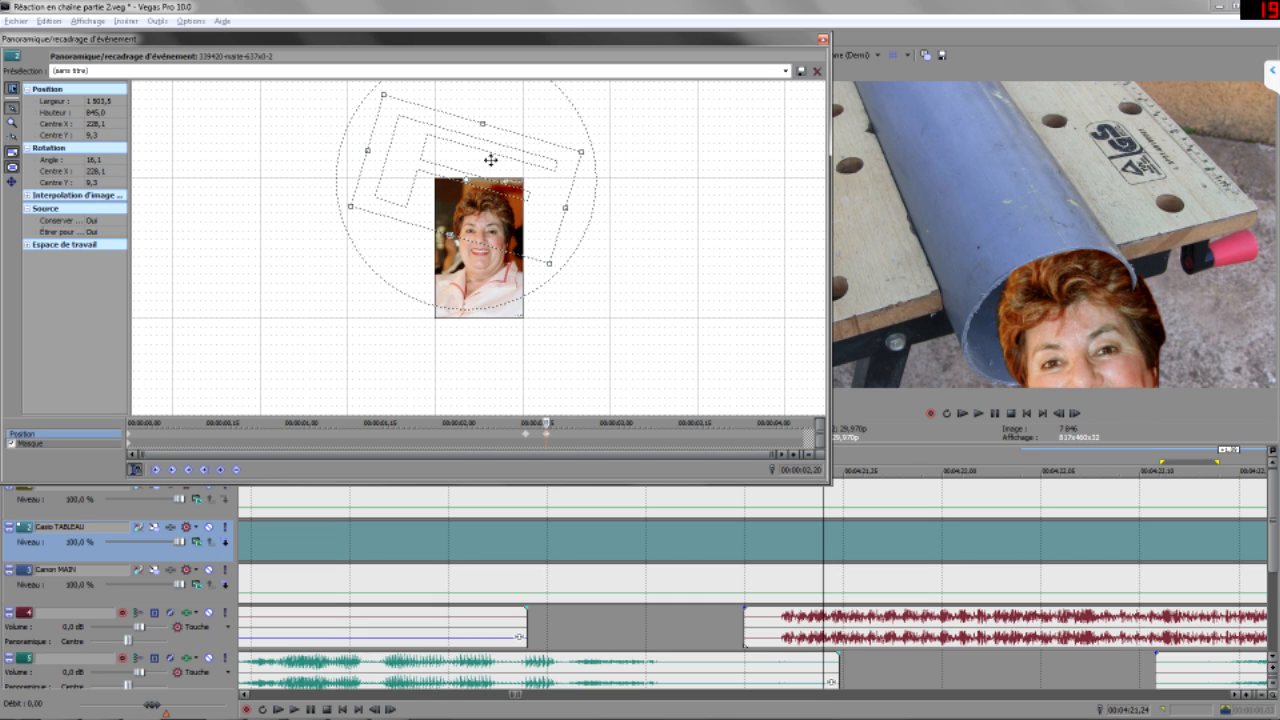
left_click_drag(500, 204, 507, 215)
left_click_drag(535, 101, 540, 116)
left_click_drag(525, 186, 529, 186)
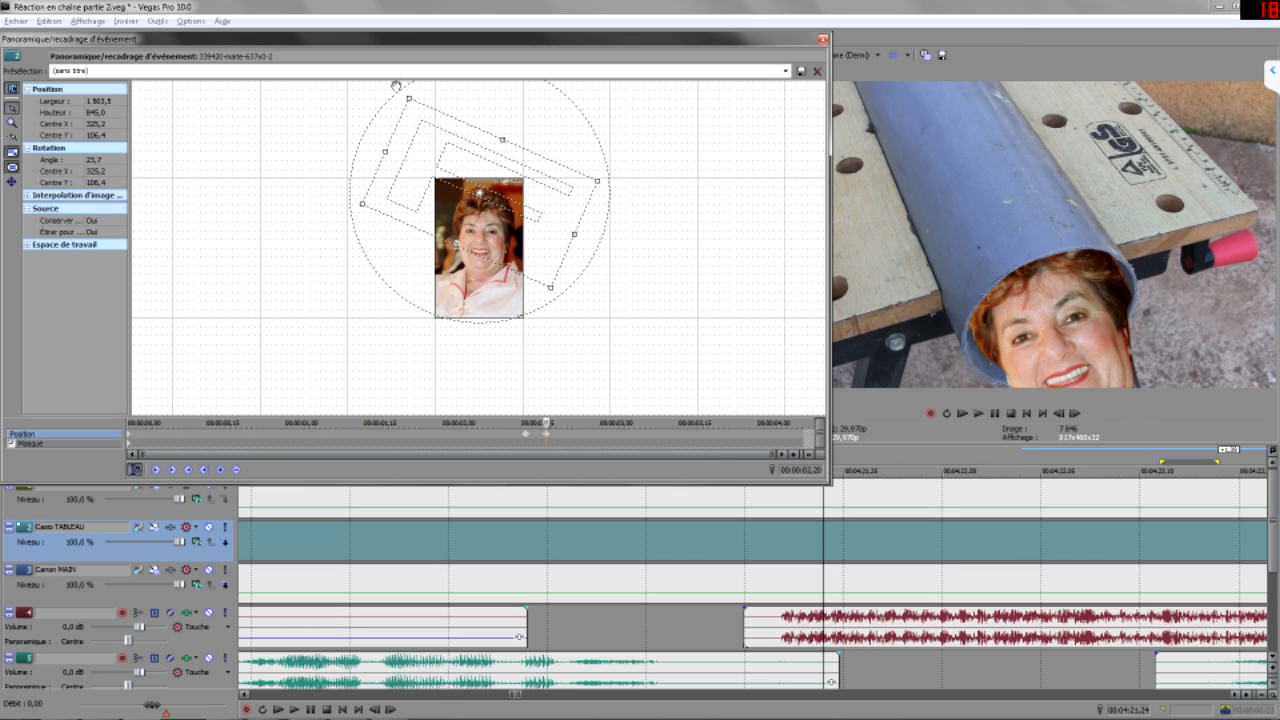
left_click_drag(412, 97, 409, 90)
left_click_drag(530, 212, 531, 215)
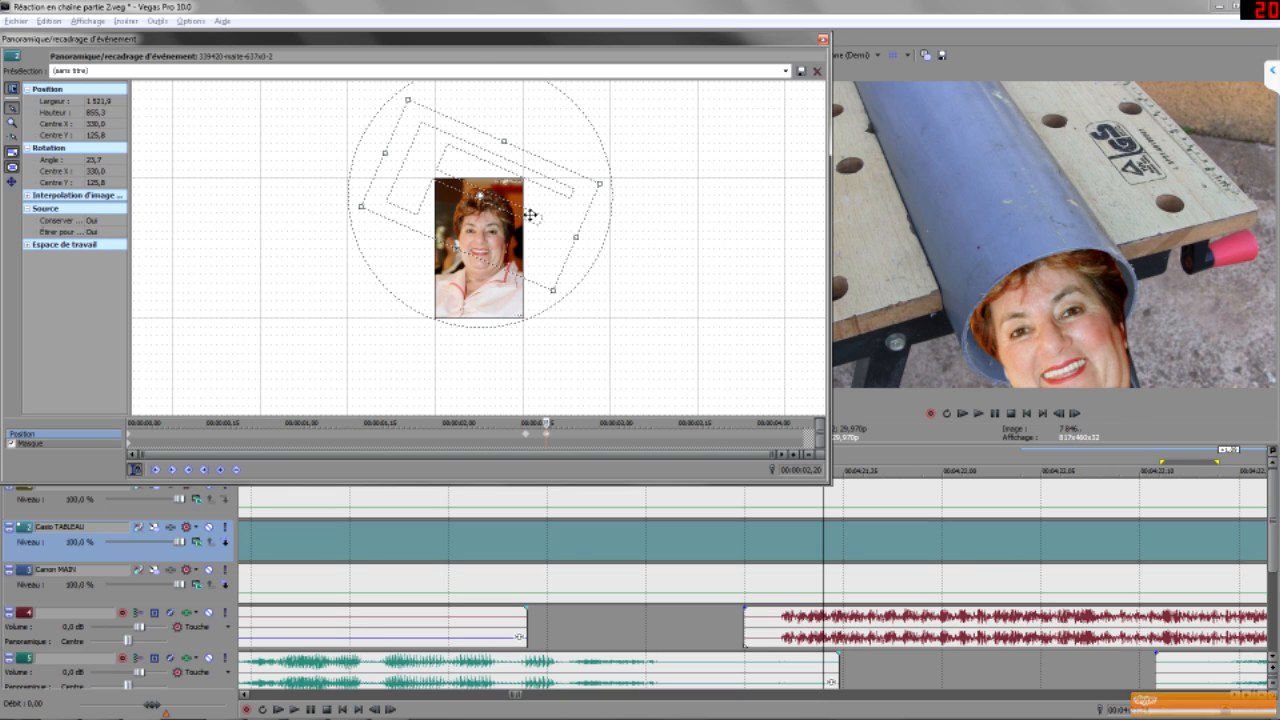
- Step frame by frame through the portrait's entrance from the 00:00:02,16 keyframe past the one at 00:00:02,20
left_click(525, 437)
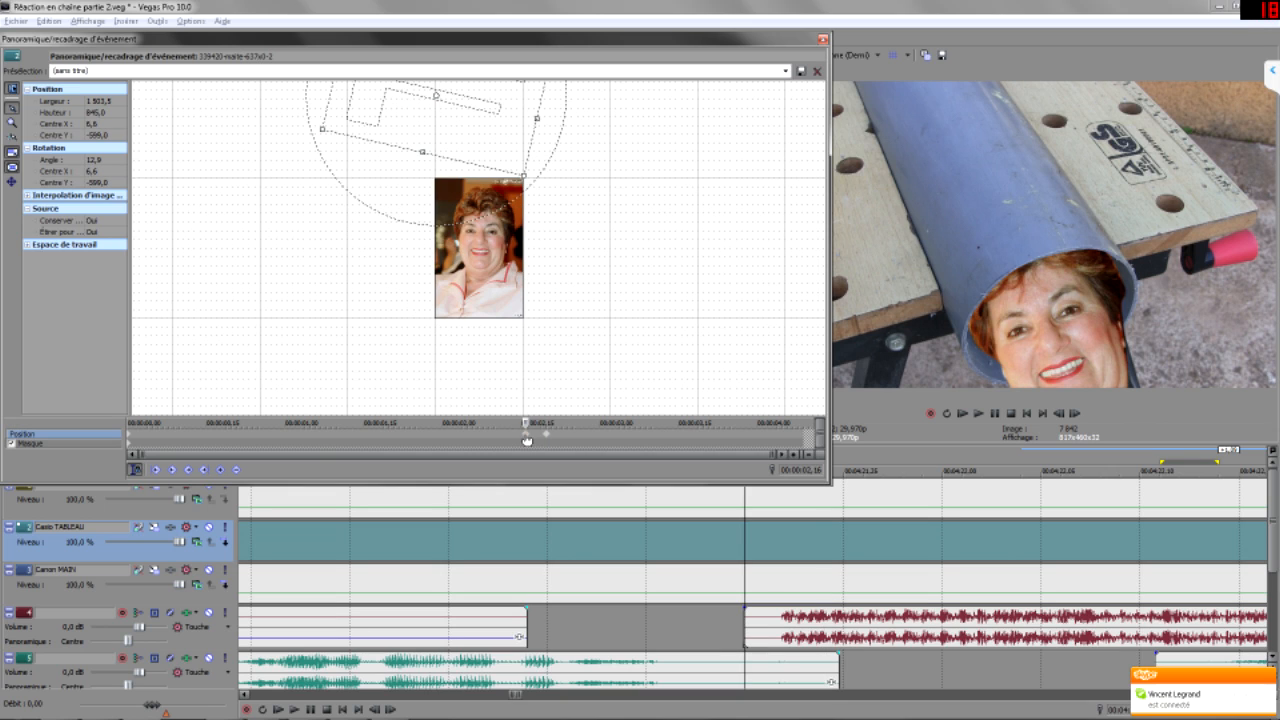
key("Right")
key("Right")
key("Right")
key("Right")
key("Right")
key("Right")
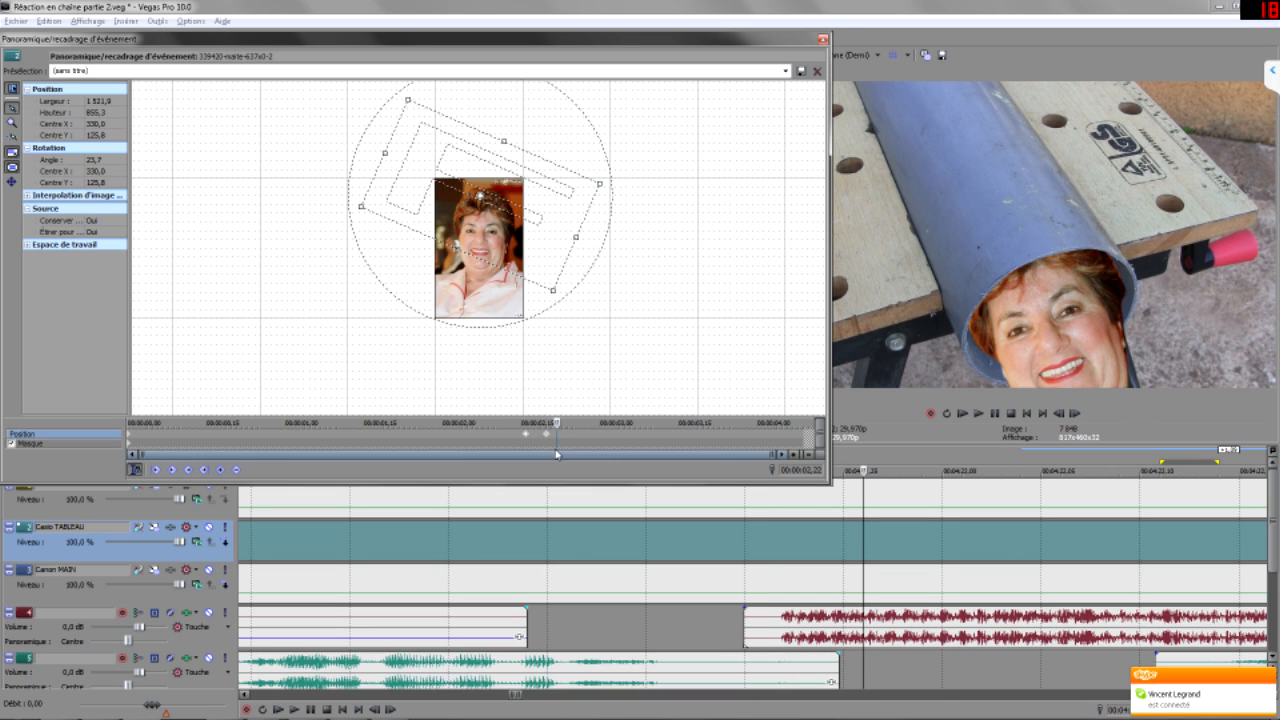
left_click(549, 438)
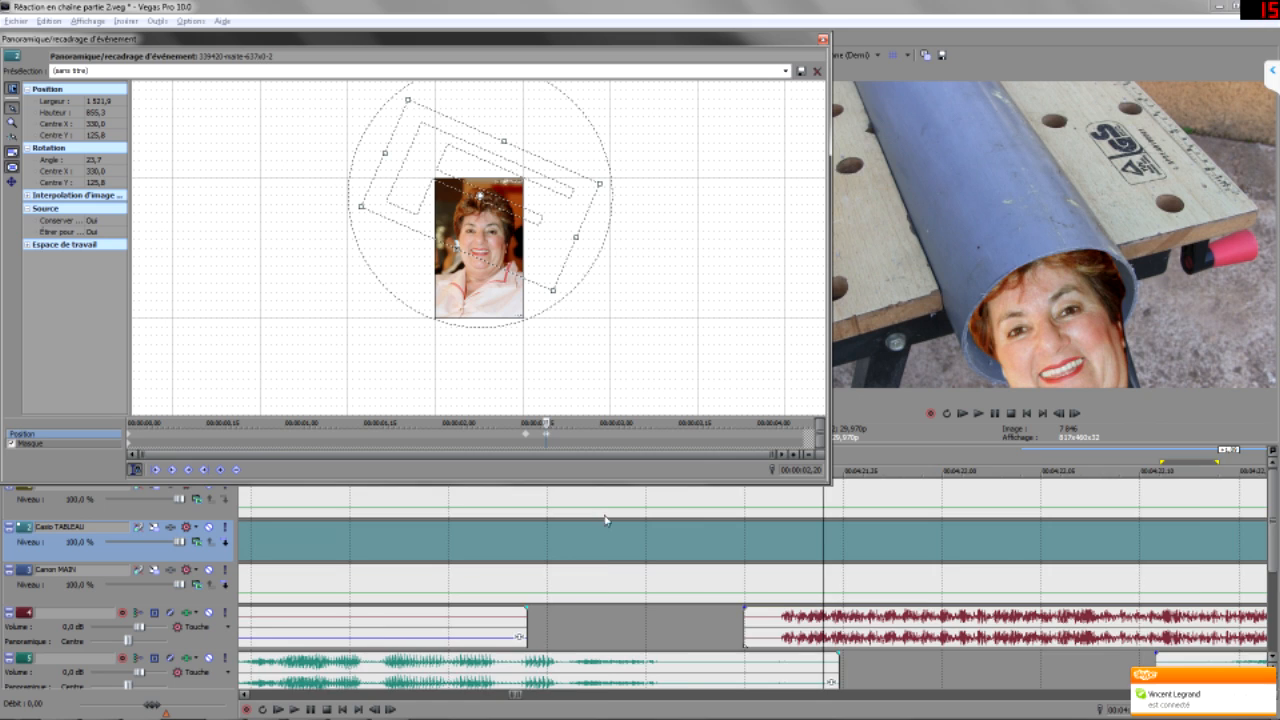
- Align the cursor with the peak of the Chtoing 1 sound at about 4:22,22 and add a portrait position keyframe at 00:00:03,18
scroll(607, 521, "down", 5)
left_click(814, 627)
scroll(816, 625, "up", 4)
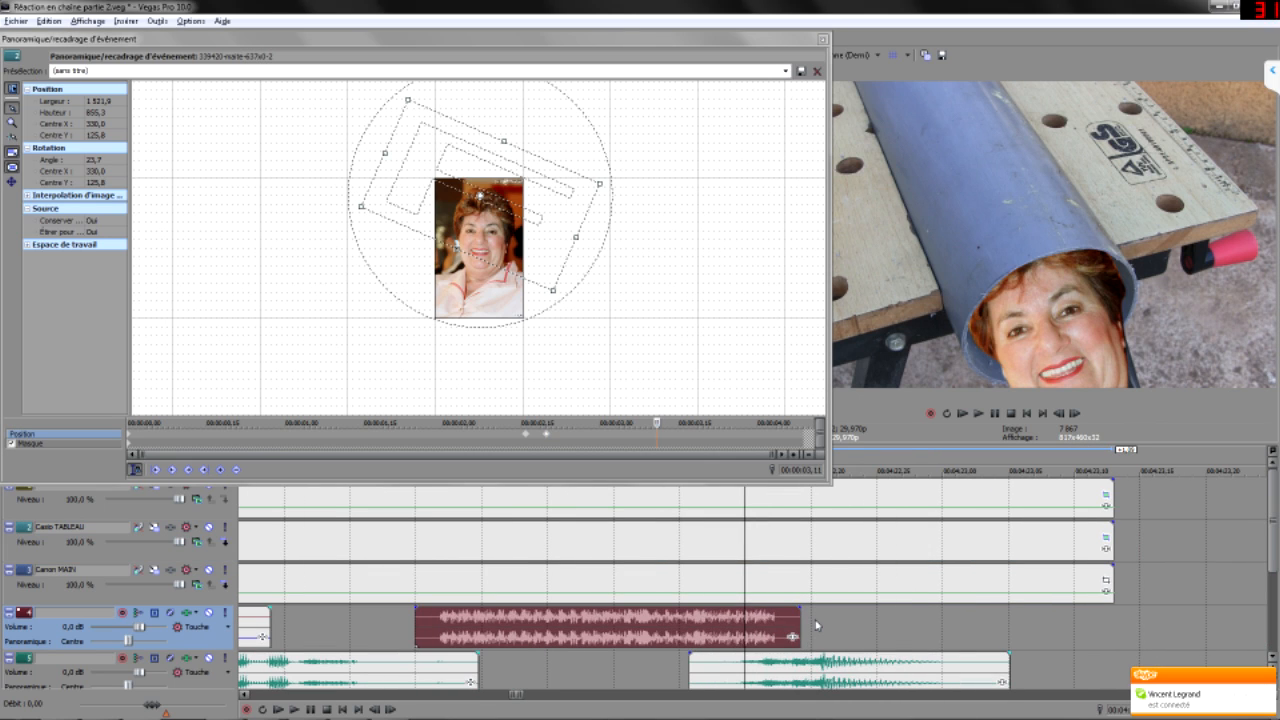
left_click(721, 675)
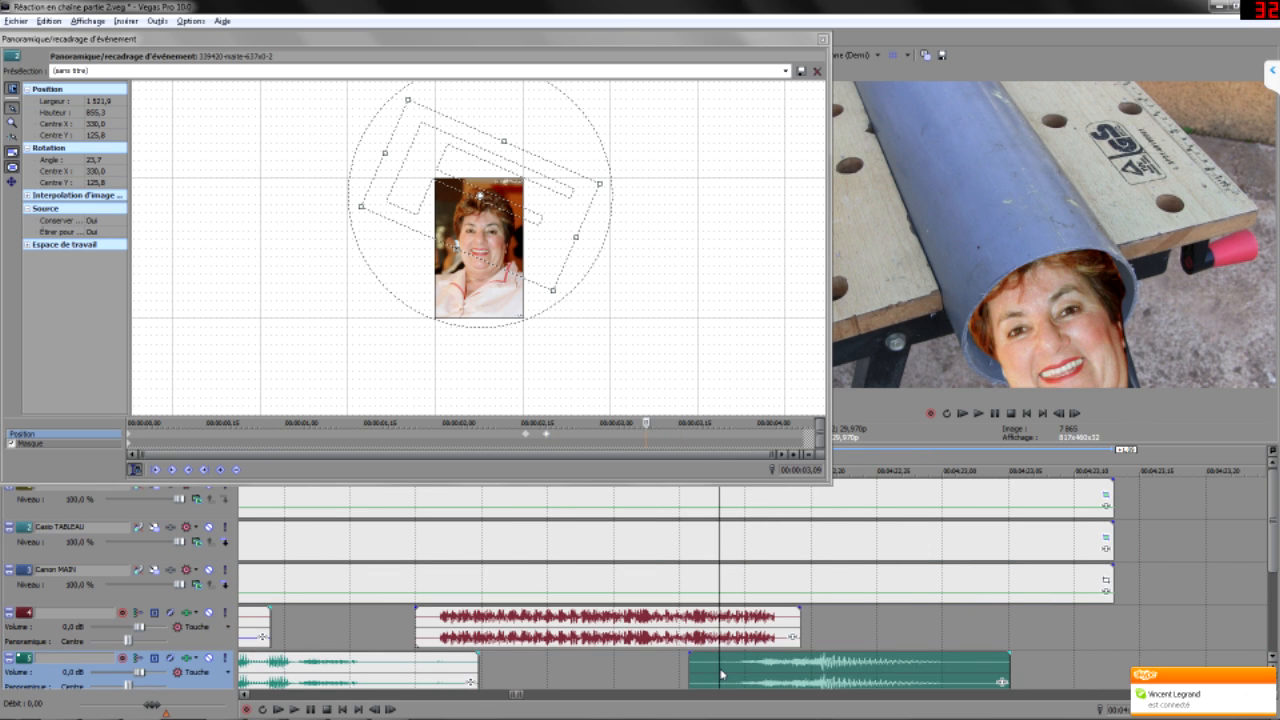
left_click(784, 665)
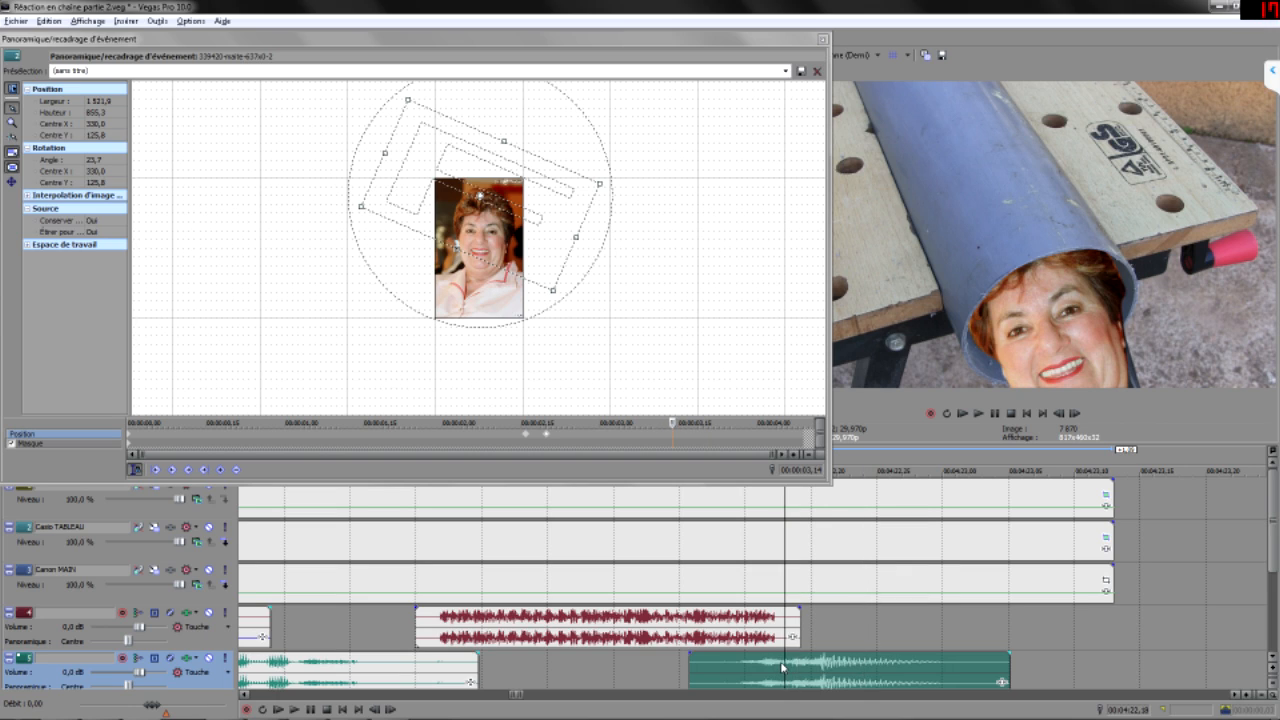
left_click(823, 666)
key("Left")
key("Left")
key("Right")
key("Right")
key("Right")
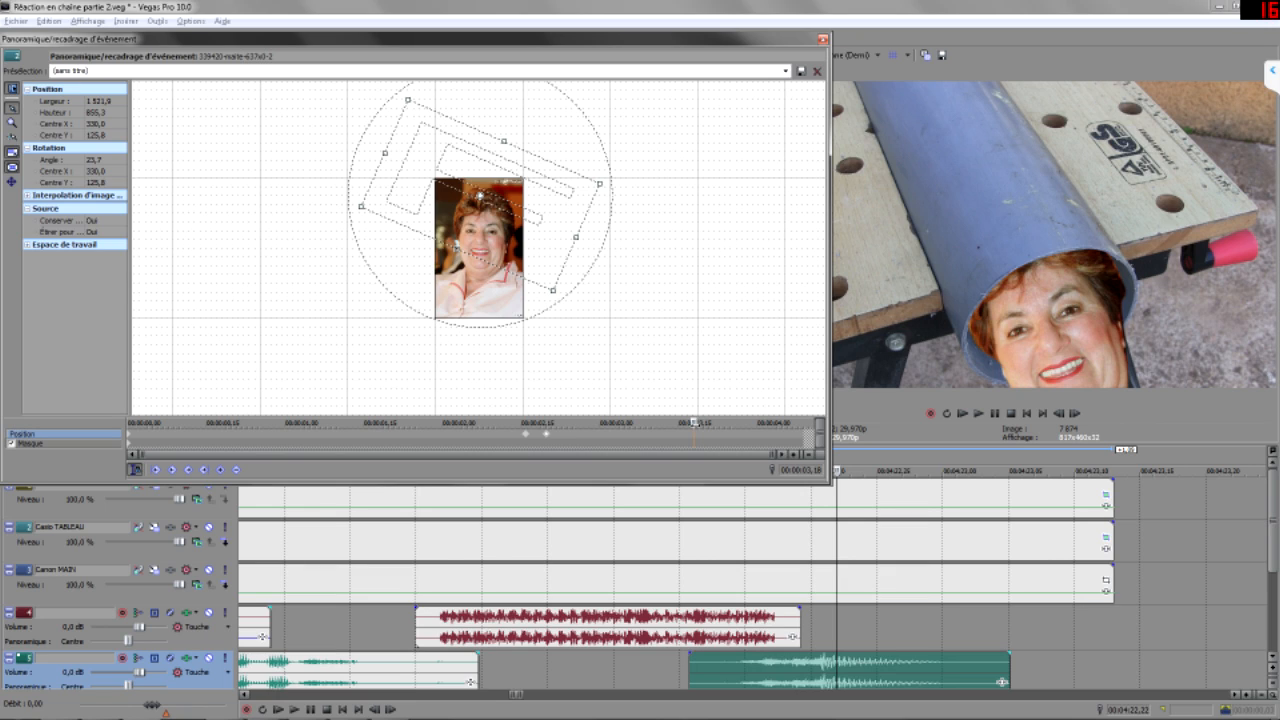
- Add a holding position keyframe for the portrait at 00:00:03,15 and return to the keyframe at 00:00:03,18
key("Left")
key("Left")
key("Left")
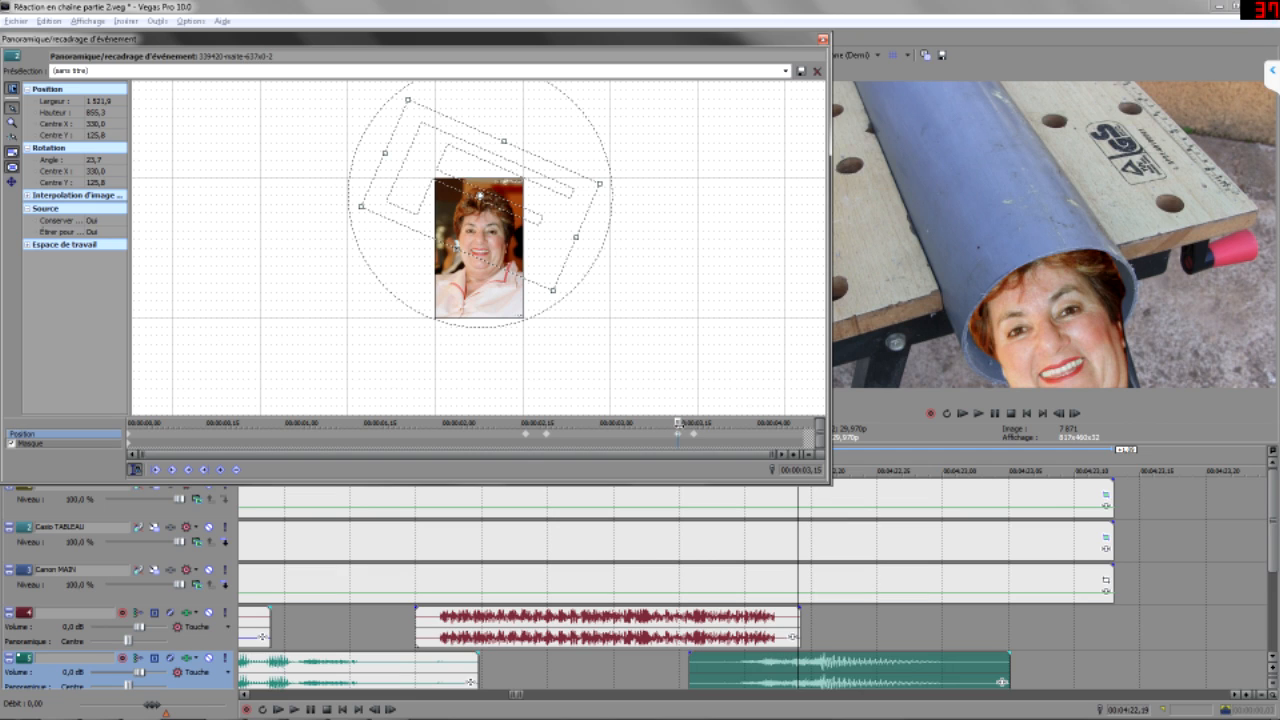
left_click(697, 441)
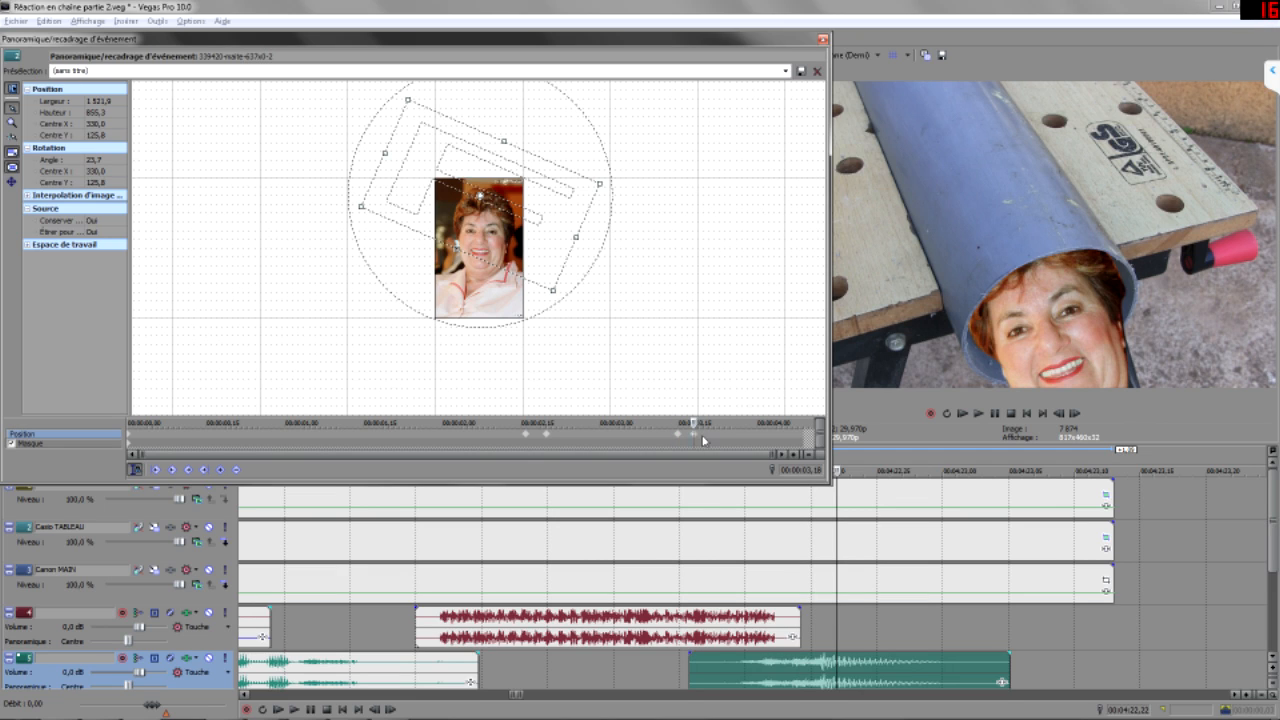
- At 00:00:03,18, move the portrait out of view to Centre X 300,9, Centre Y 654,8; at 00:00:03,15, set it to 325,2 and 169,5
left_click_drag(513, 248, 514, 317)
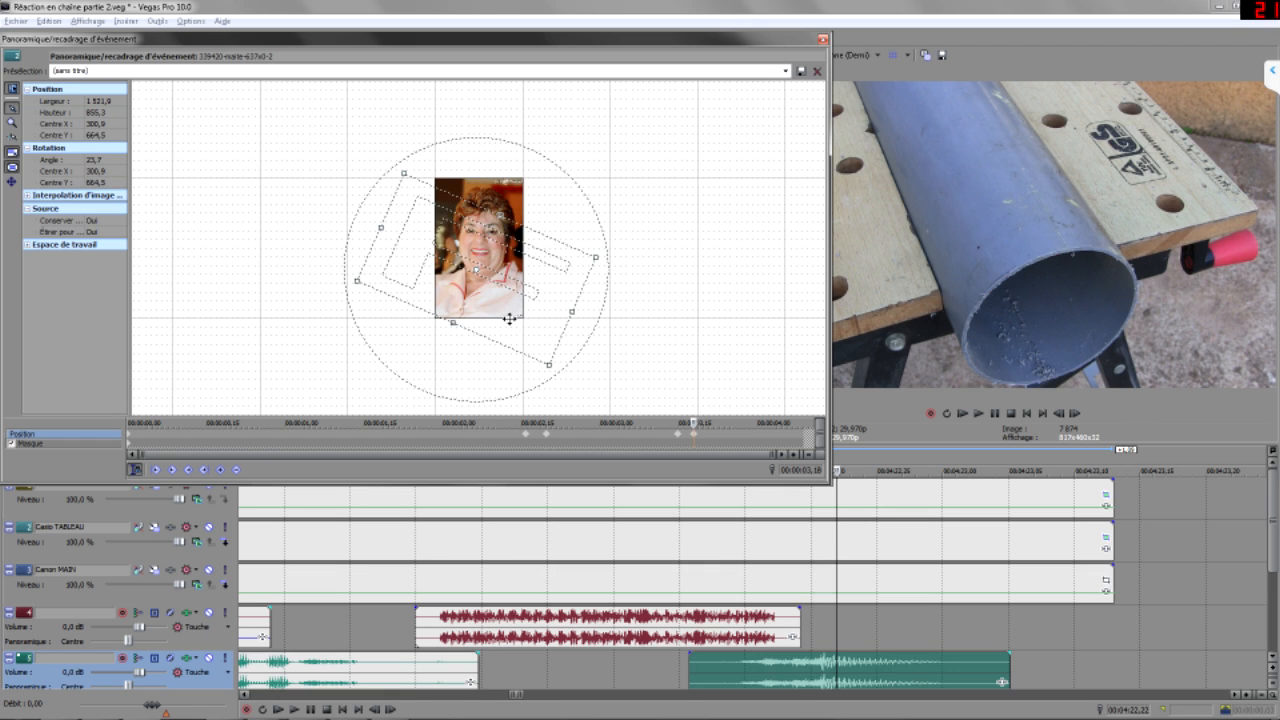
left_click(683, 440)
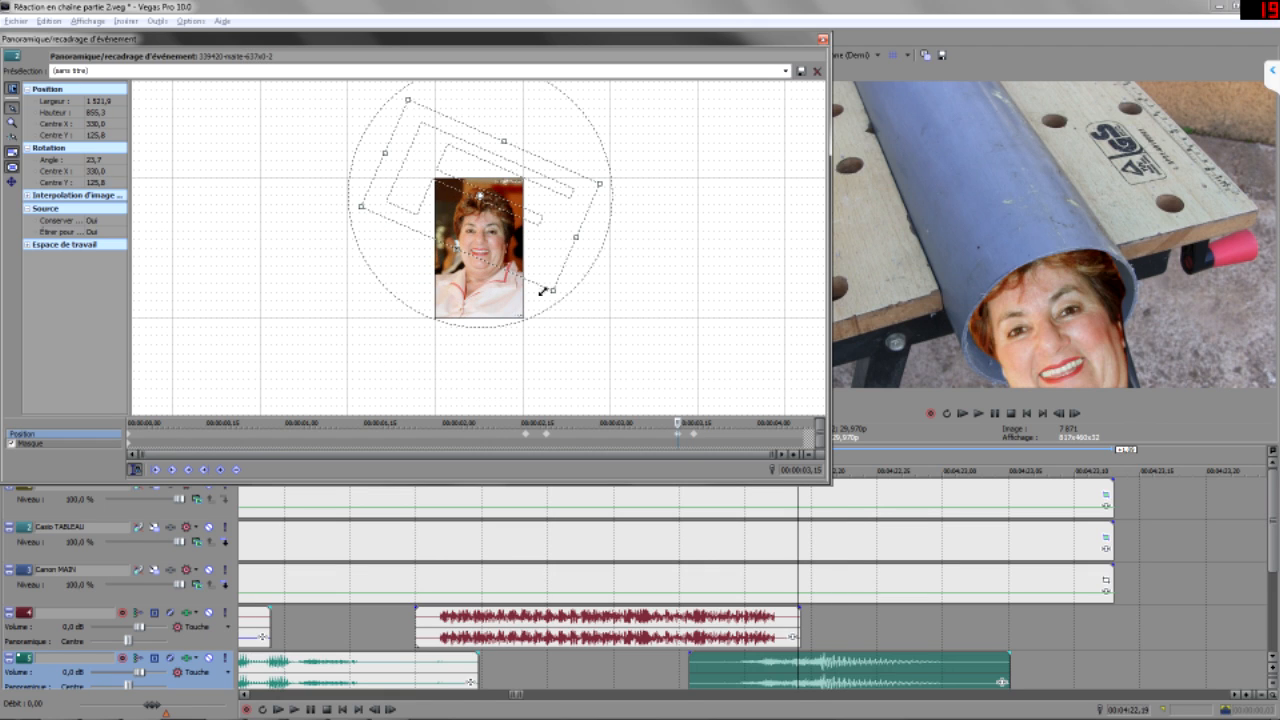
left_click_drag(530, 257, 528, 263)
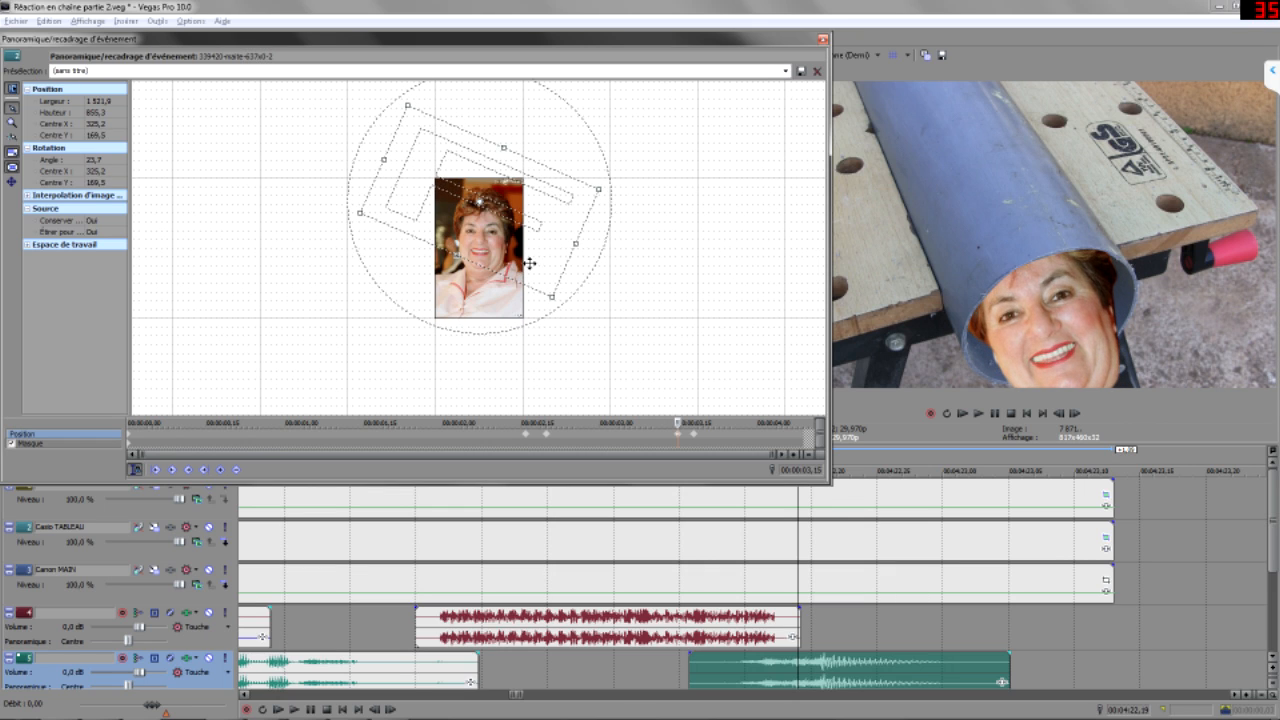
left_click(548, 436)
left_click_drag(546, 424, 683, 442)
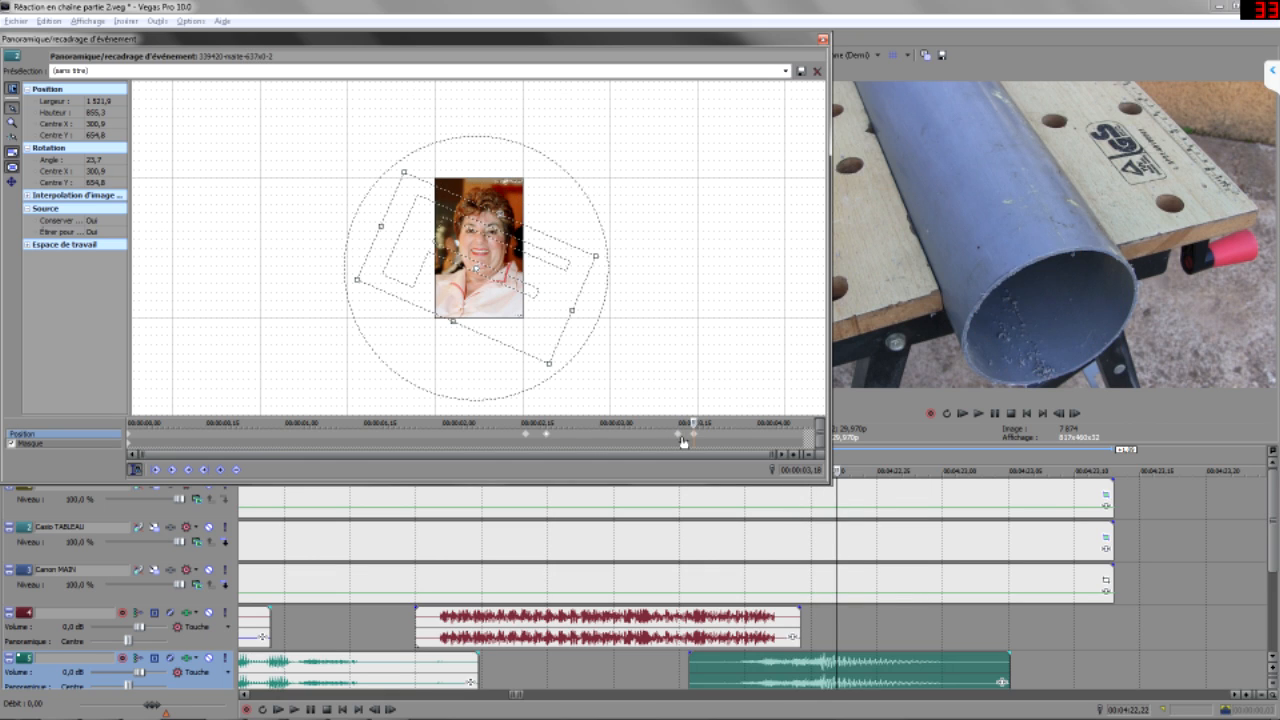
- Add a portrait position keyframe at 00:00:02,21 and rotate the frame to an angle of 24,3
left_click_drag(582, 446, 555, 442)
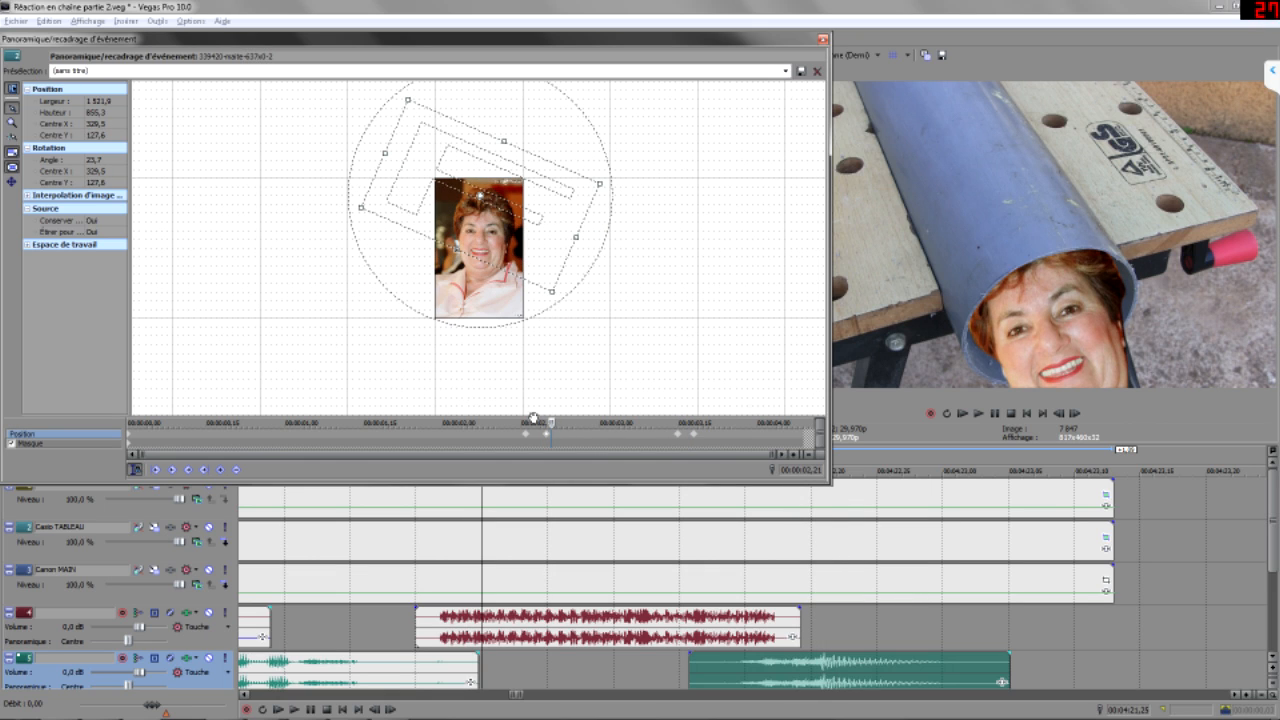
scroll(531, 123, "up", 3)
scroll(534, 135, "down", 1)
left_click_drag(713, 158, 711, 189)
left_click_drag(702, 137, 703, 152)
scroll(606, 149, "up", 1)
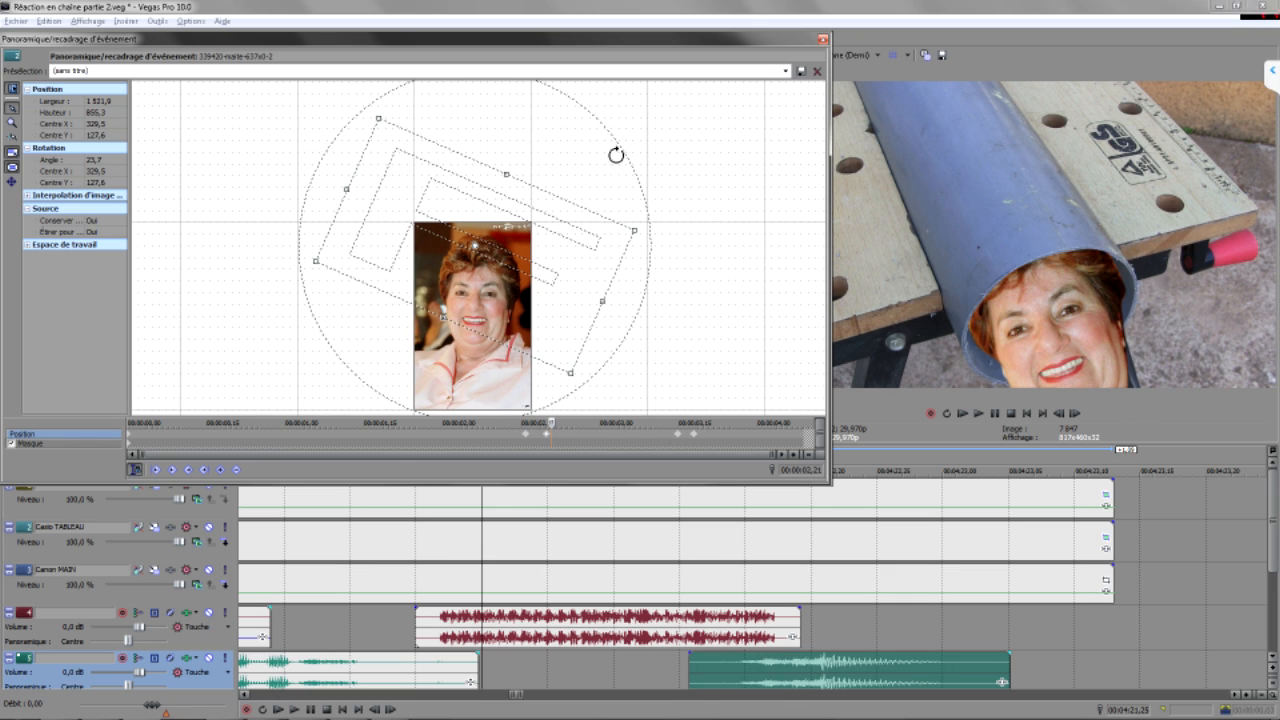
left_click_drag(391, 108, 393, 108)
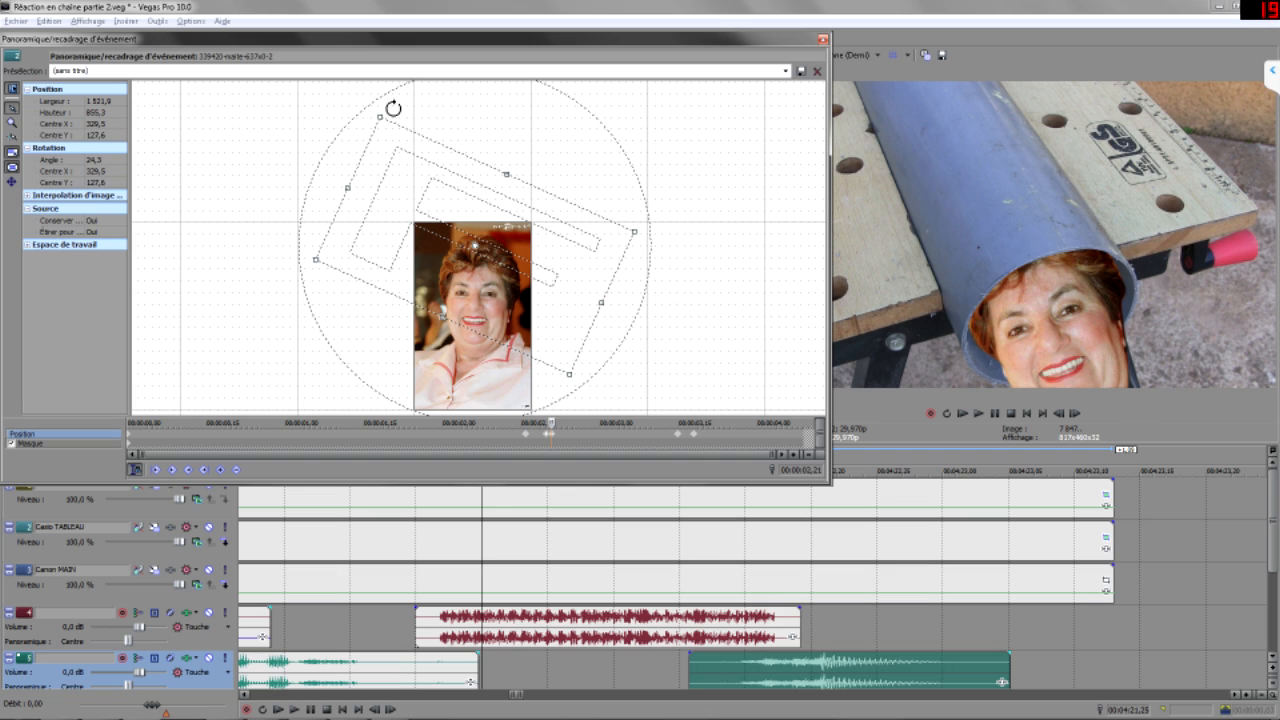
- Lower the rotation centre to the middle of the face and alternate the tilt frame by frame from 00:00:02,22 (24,9) to 00:00:02,24 (23,1)
left_click(556, 437)
left_click_drag(382, 106, 384, 106)
left_click_drag(475, 246, 474, 306)
left_click(560, 438)
left_click_drag(415, 114, 403, 116)
left_click_drag(563, 436, 567, 436)
left_click_drag(369, 124, 374, 114)
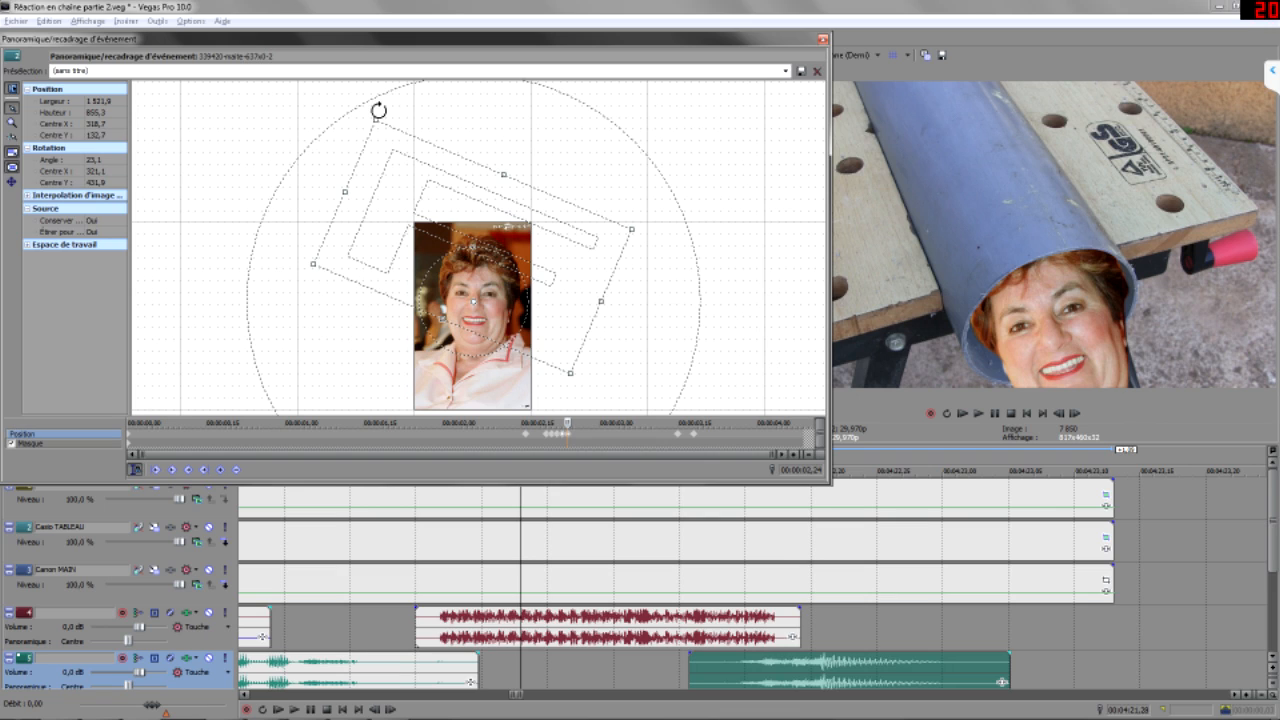
- Continue the portrait's shaking keyframes from 00:00:02,25 to 00:00:02,27, with angle 23,3 at 00:00:02,26 and rotation centre 323,9, 448,0 at 00:00:02,27
left_click(573, 440)
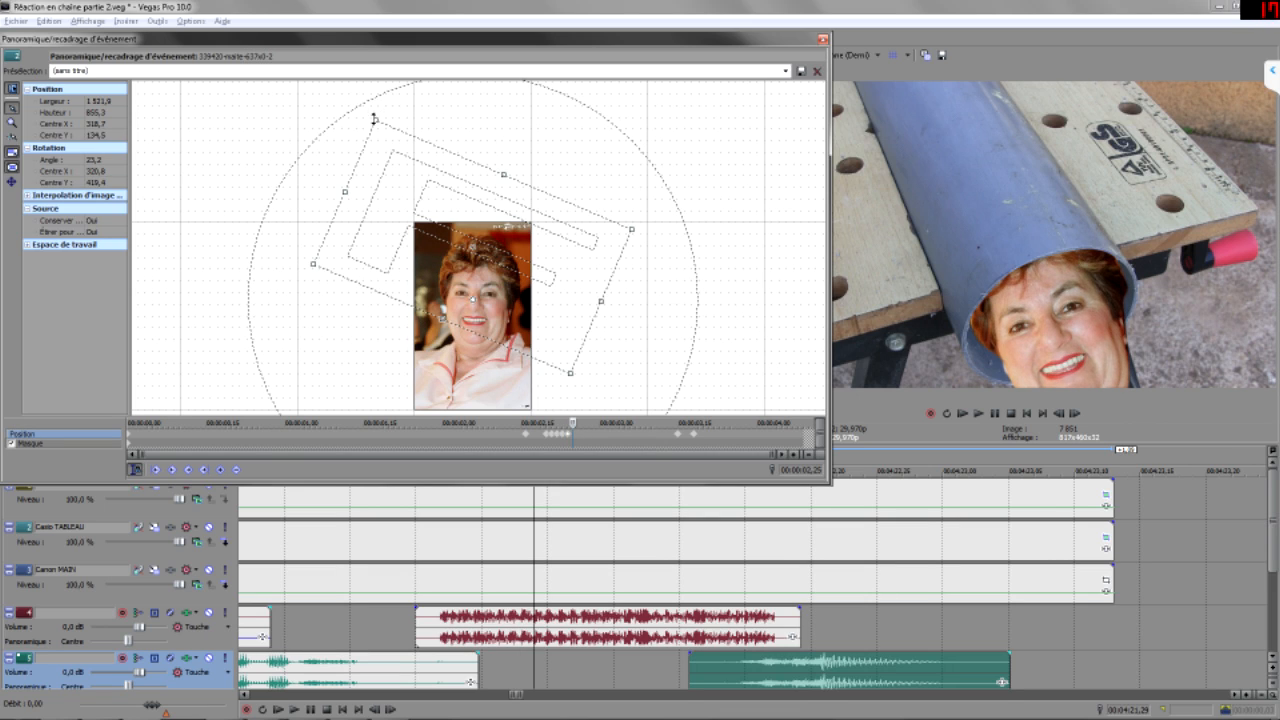
key("Right")
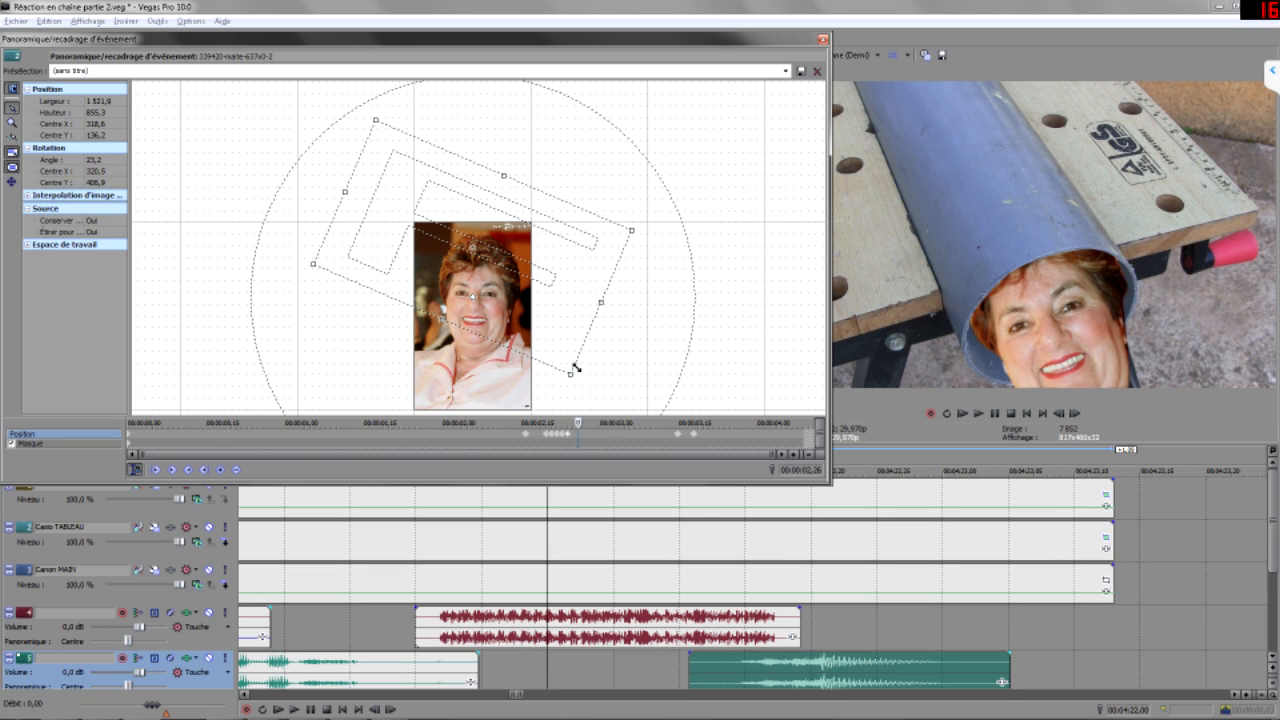
key("Left")
key("Left")
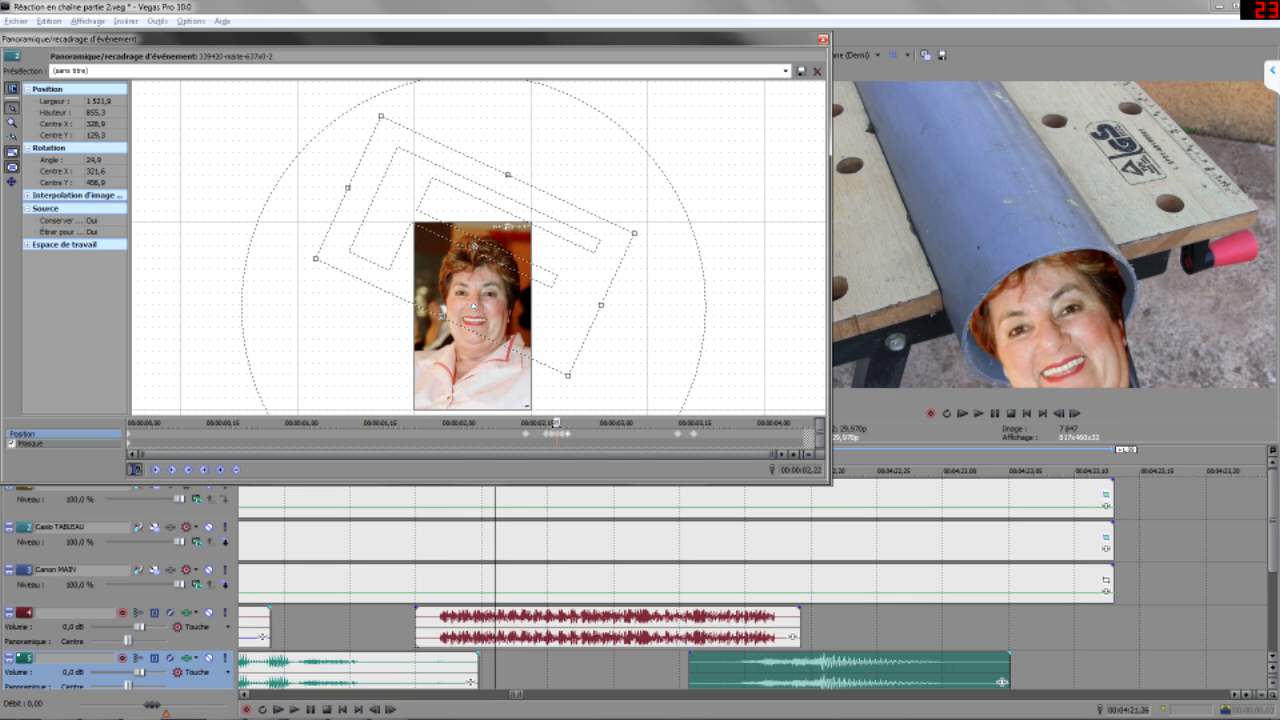
left_click(577, 437)
left_click(572, 438)
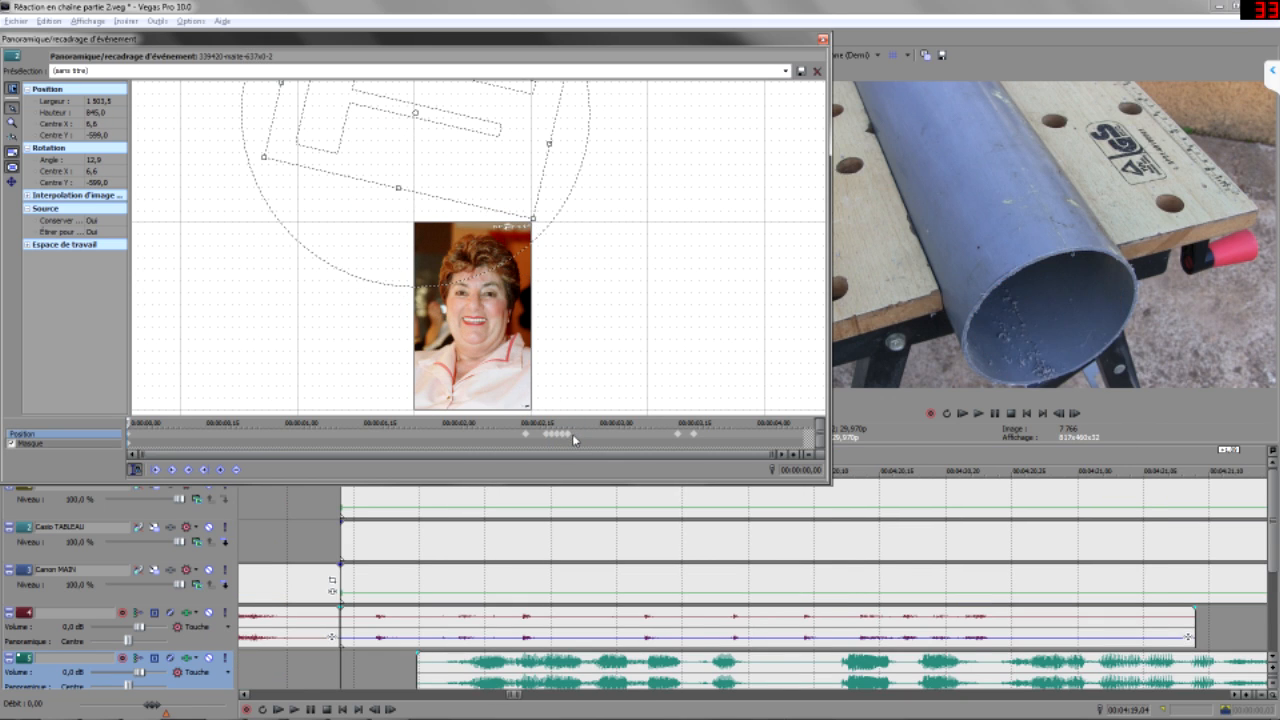
left_click_drag(384, 99, 390, 106)
left_click(577, 437)
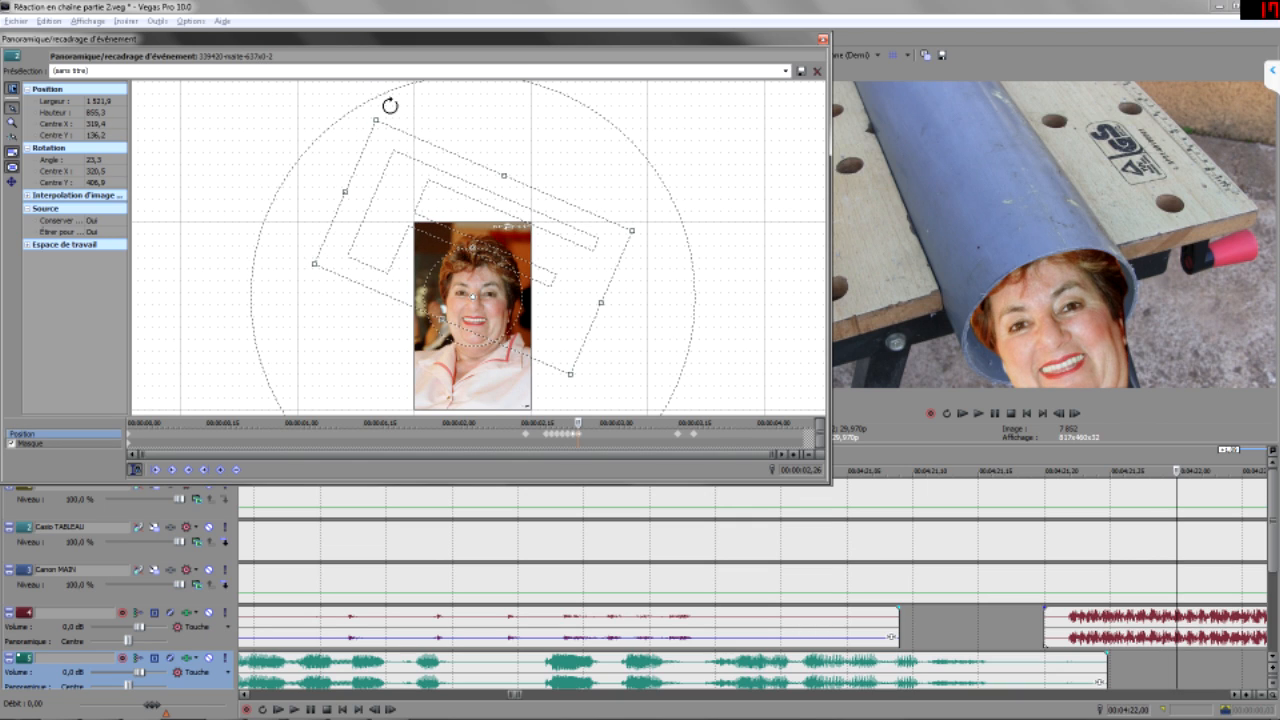
left_click(583, 438)
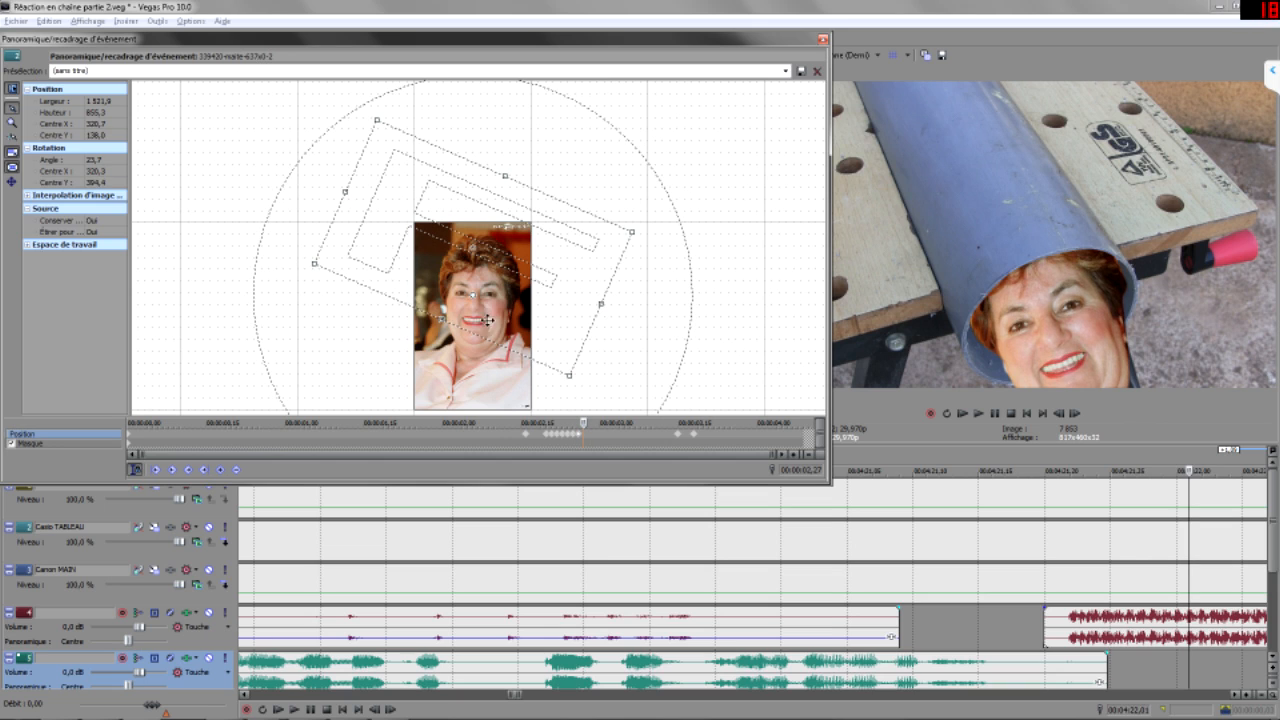
left_click_drag(473, 295, 473, 304)
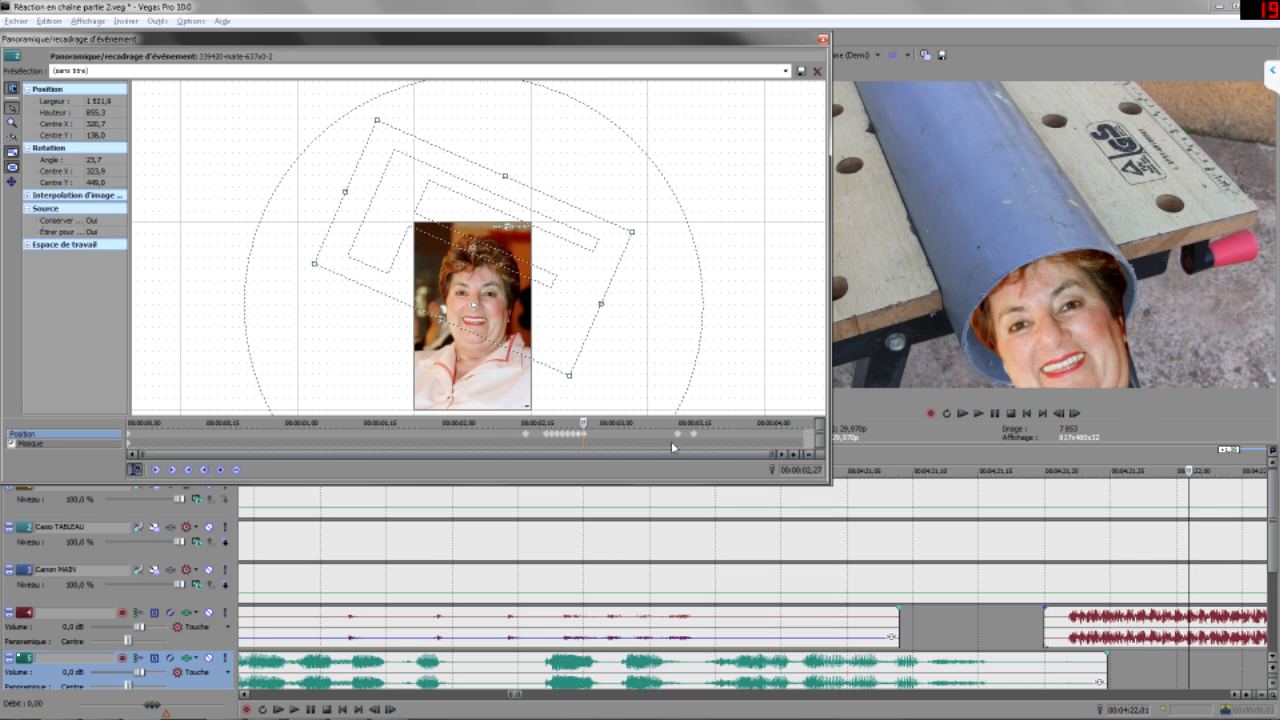
- Finish the shaking with angle 33,1 at 00:00:03,14 and an adjusted rotation centre and tilt at 00:00:03,15, and close the pan/crop editor
left_click(678, 438)
left_click_drag(473, 255, 473, 304)
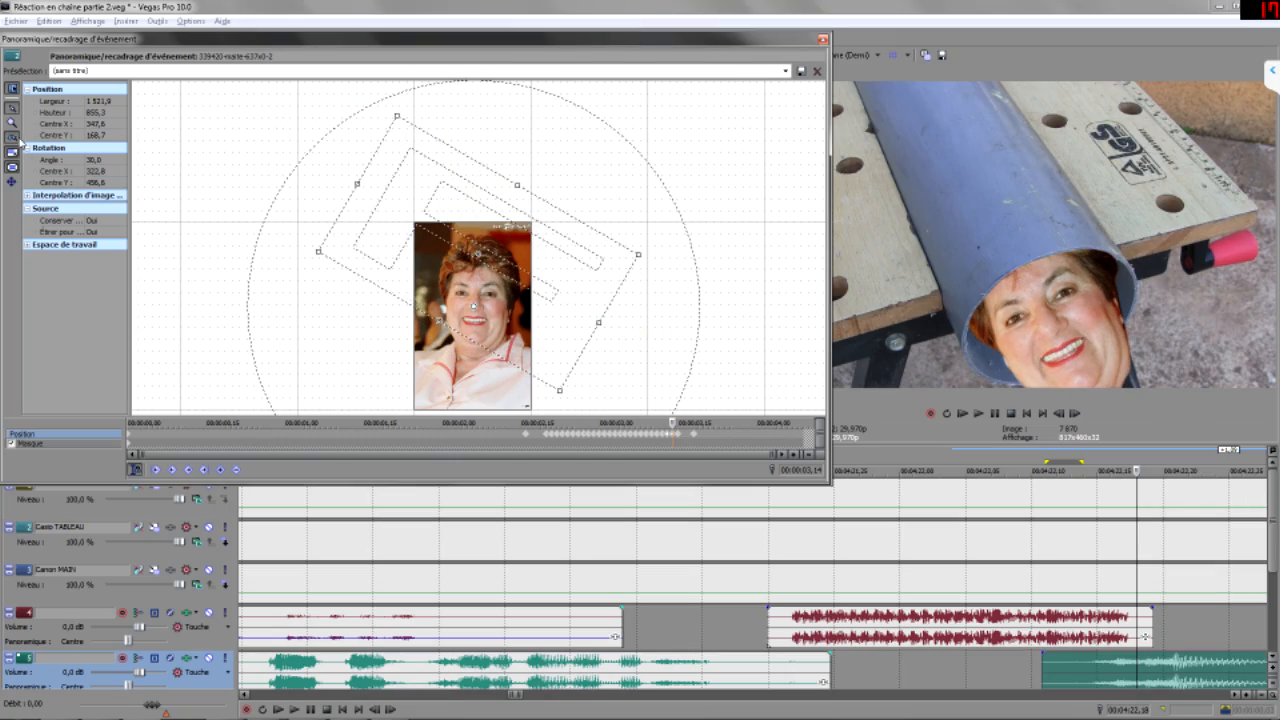
left_click_drag(475, 129, 483, 129)
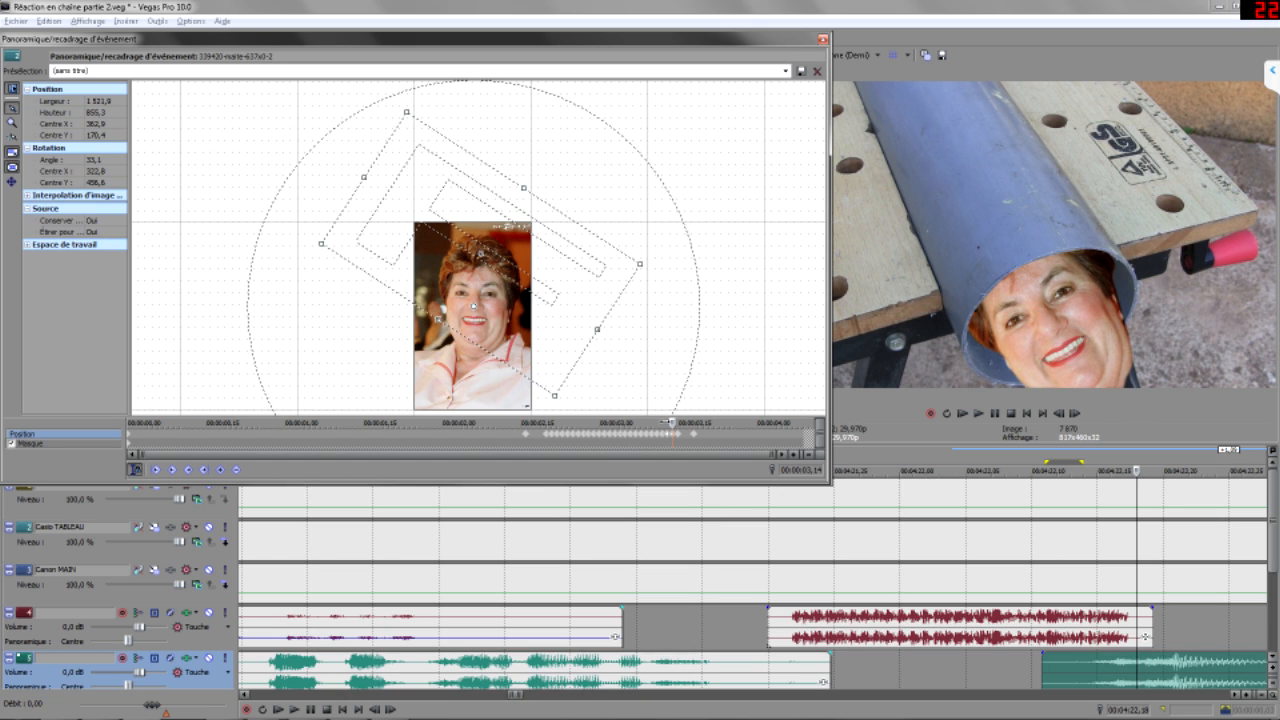
left_click(680, 437)
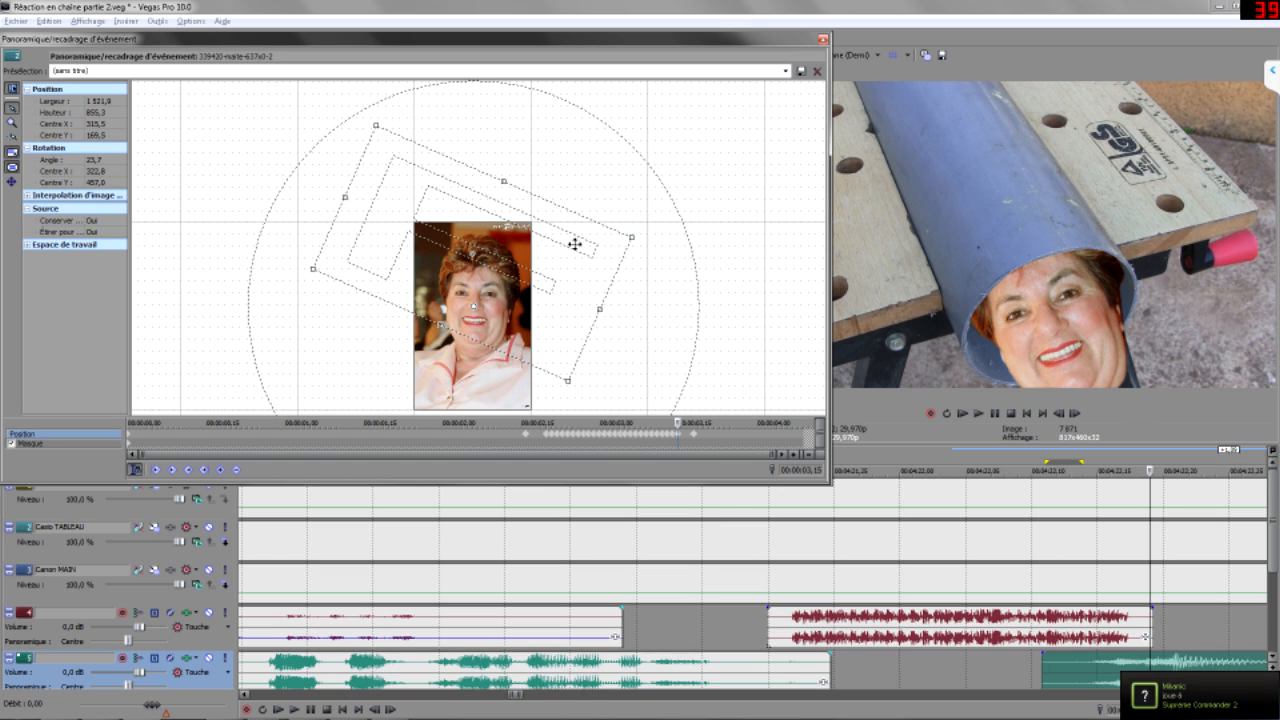
left_click_drag(507, 165, 517, 166)
left_click_drag(677, 422, 729, 423)
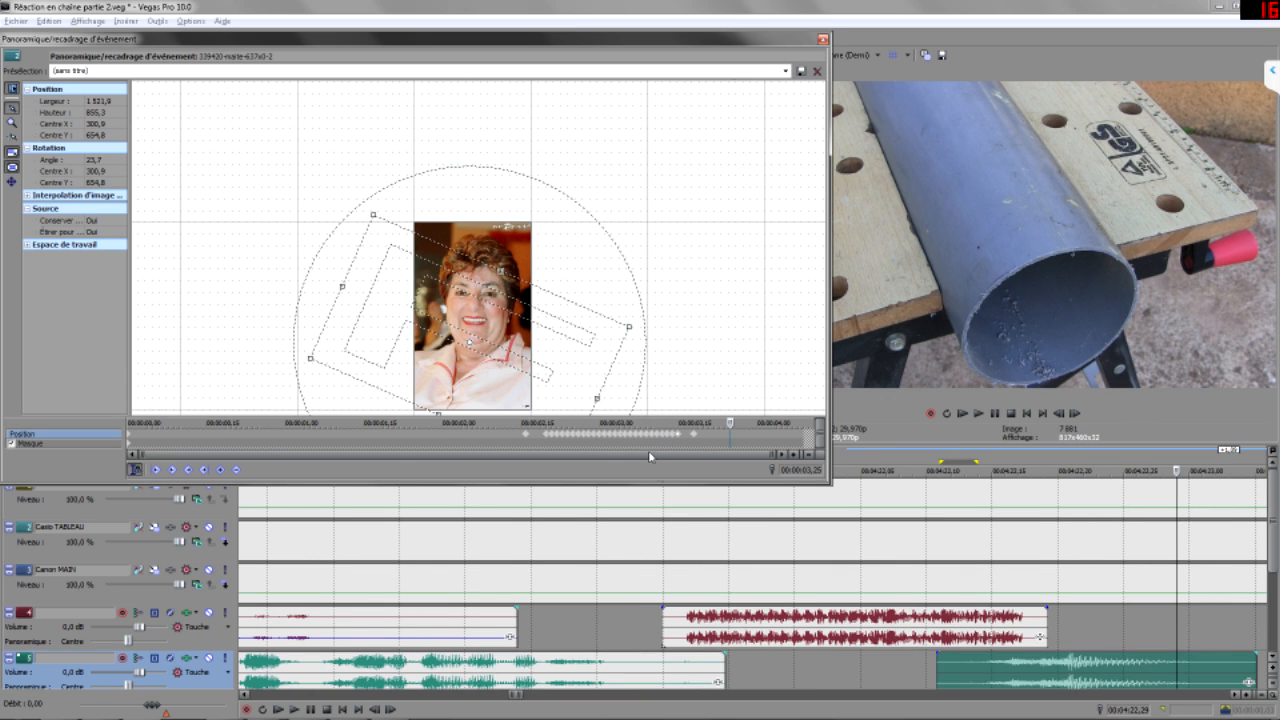
left_click(820, 42)
- Mark the pipe scene from 00:04:19,04 to about 00:04:23,11 as the time selection and play it through
scroll(645, 580, "down", 5)
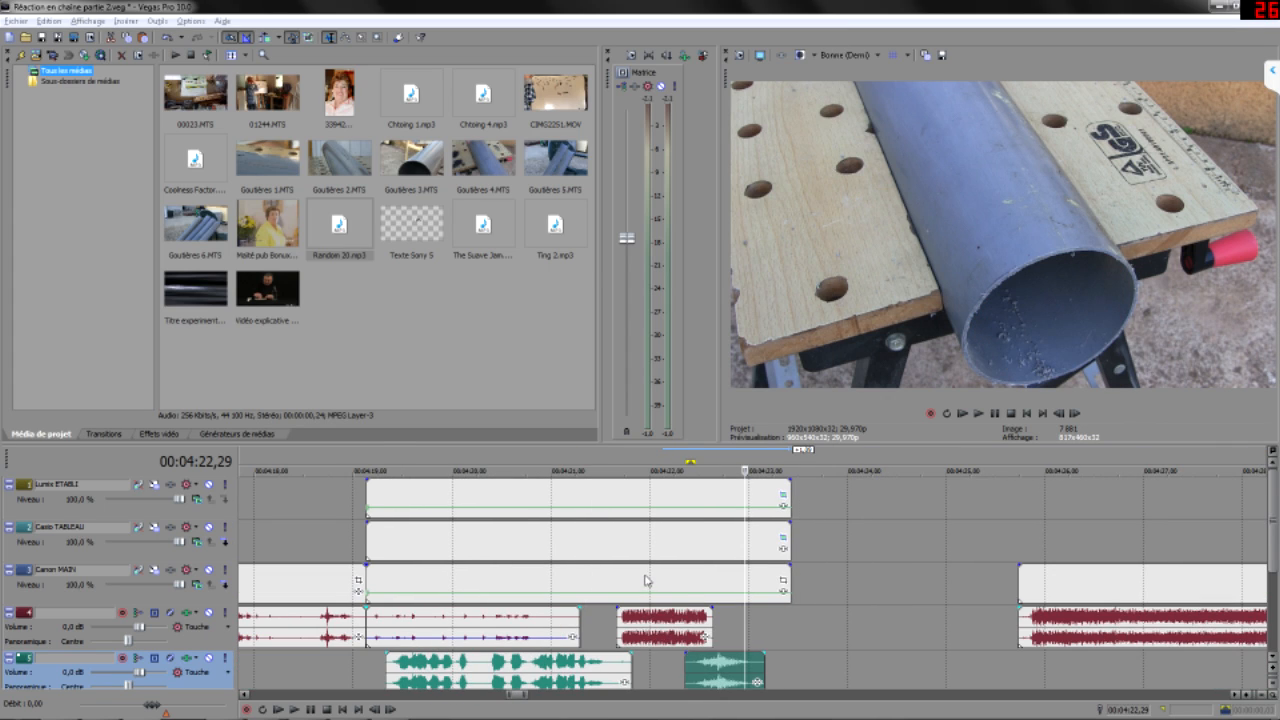
left_click_drag(367, 461, 784, 462)
left_click(778, 507)
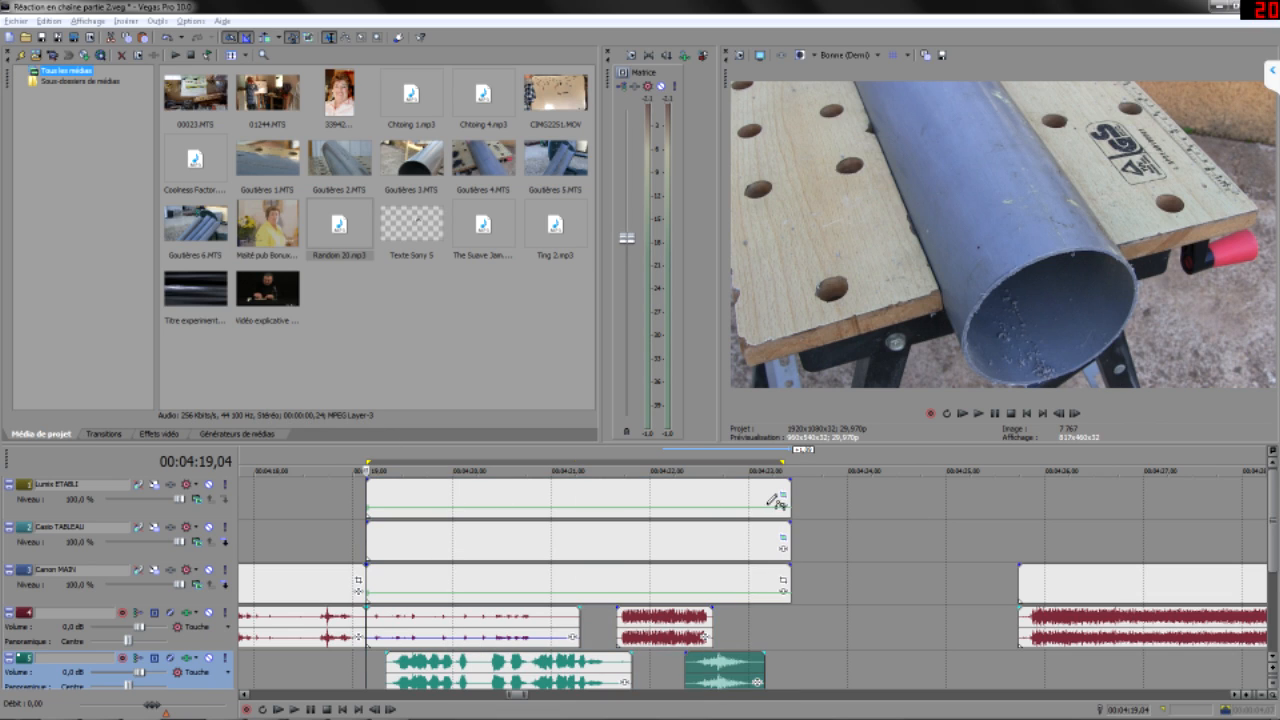
key("BackSpace")
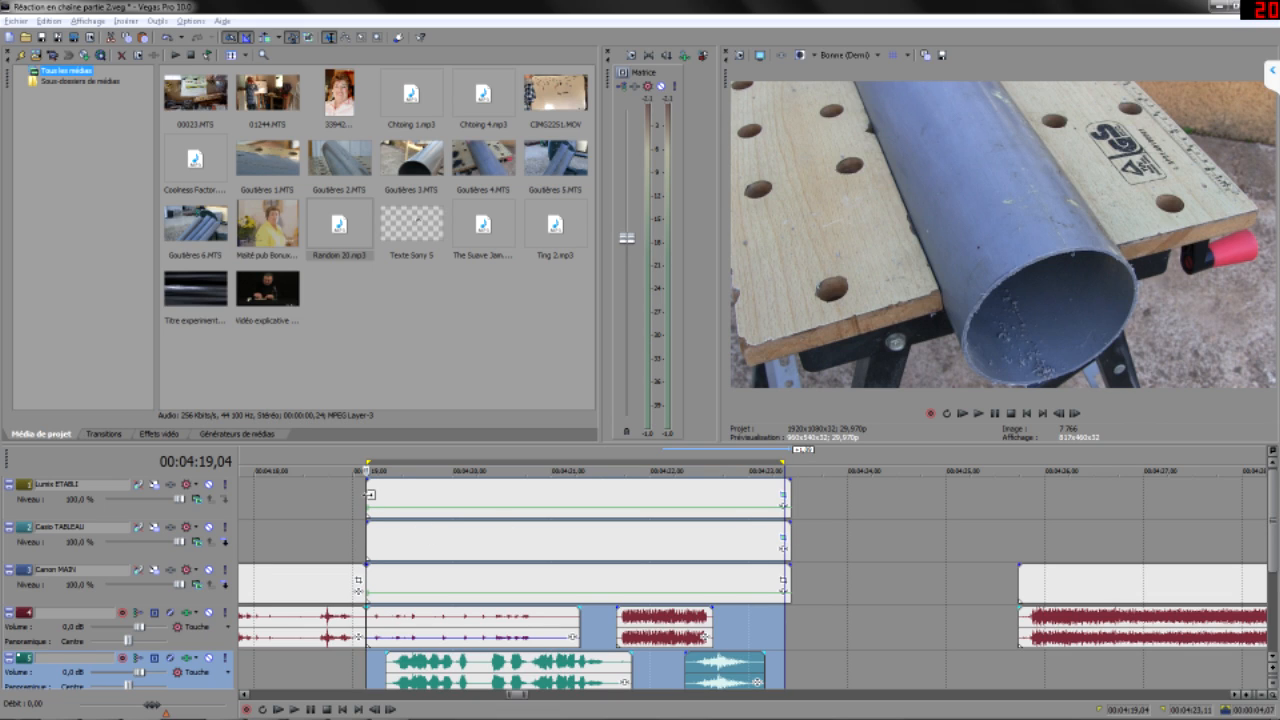
key("space")
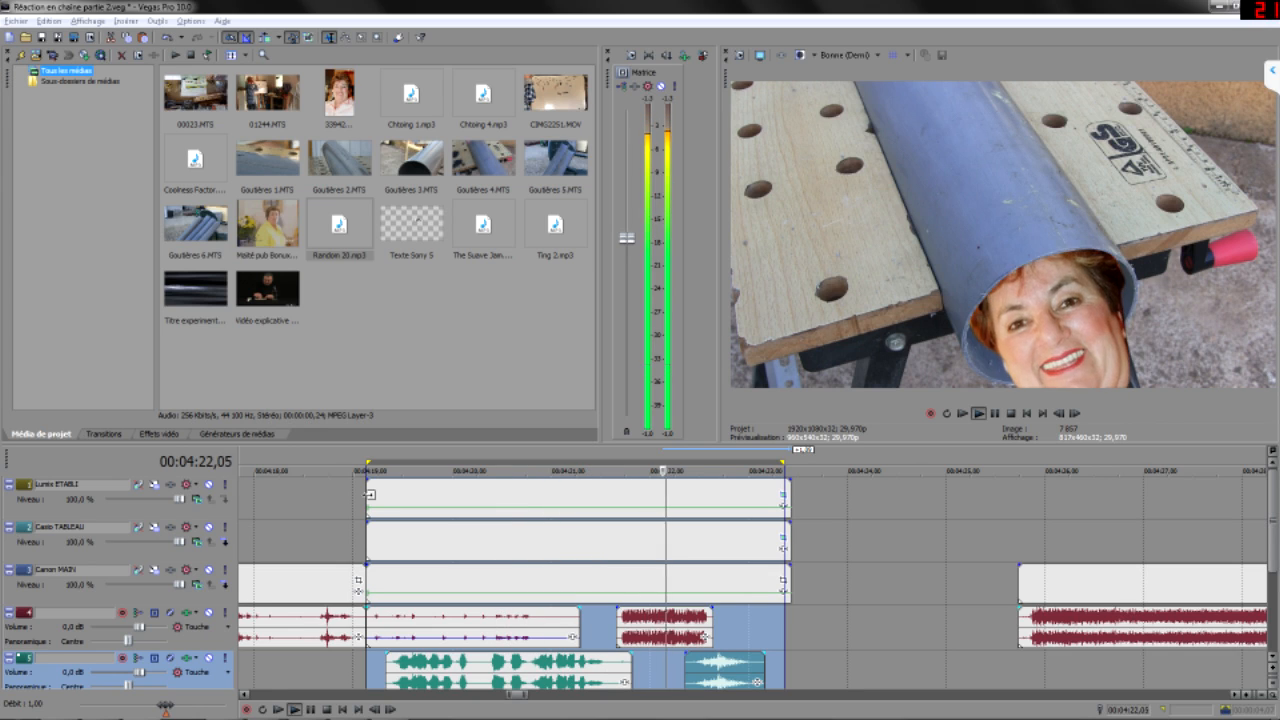
key("Return")
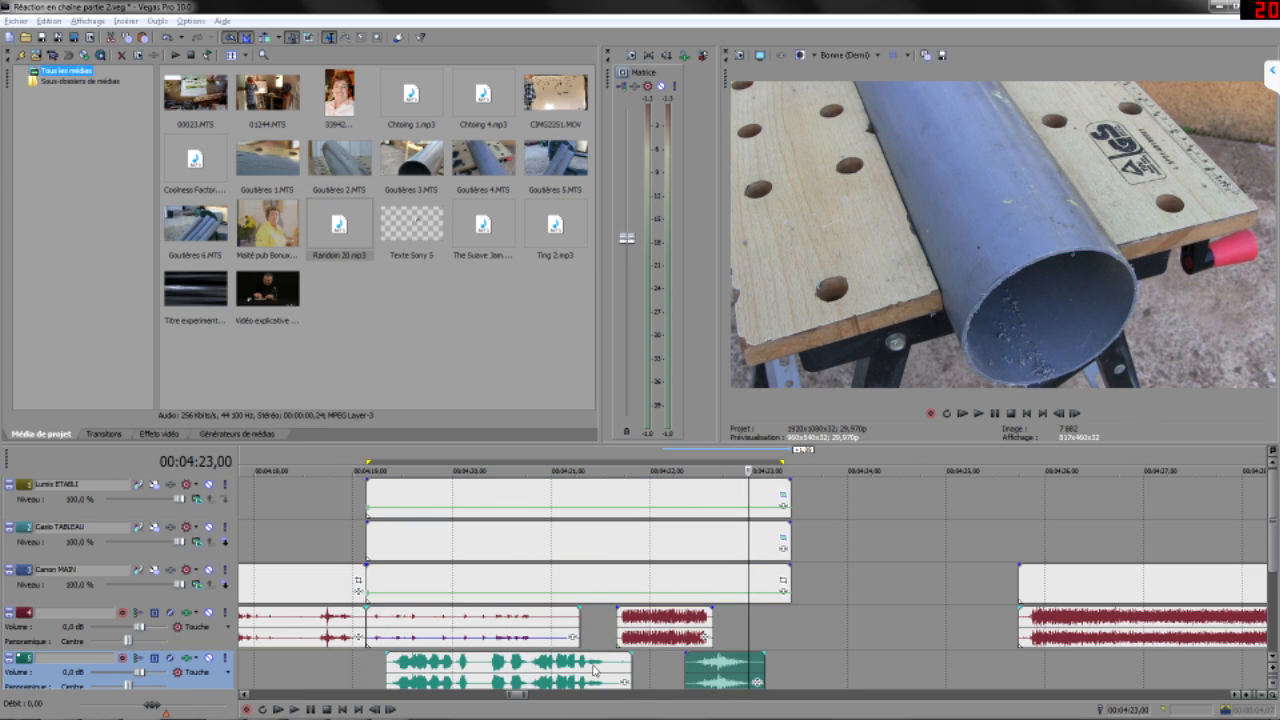
- Replay the portrait's shaking from the start of the short red audio clip to check its timing against the sound
left_click(616, 622)
key("space")
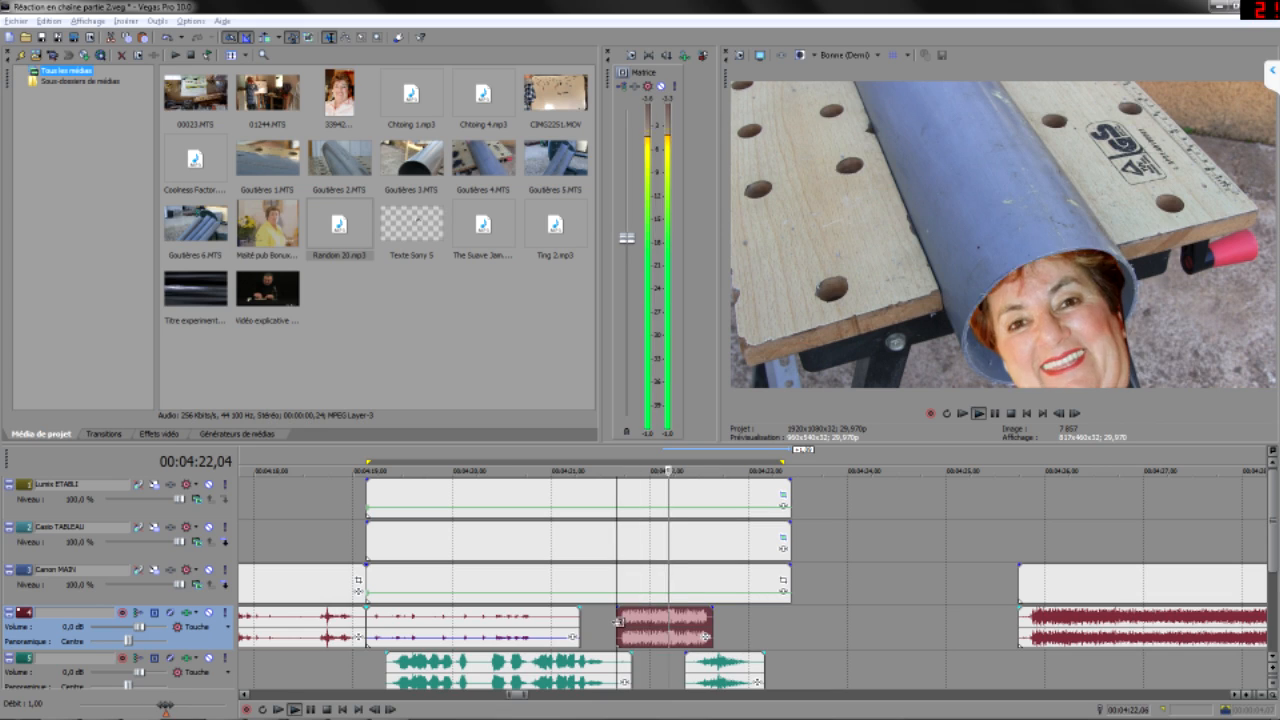
key("Return")
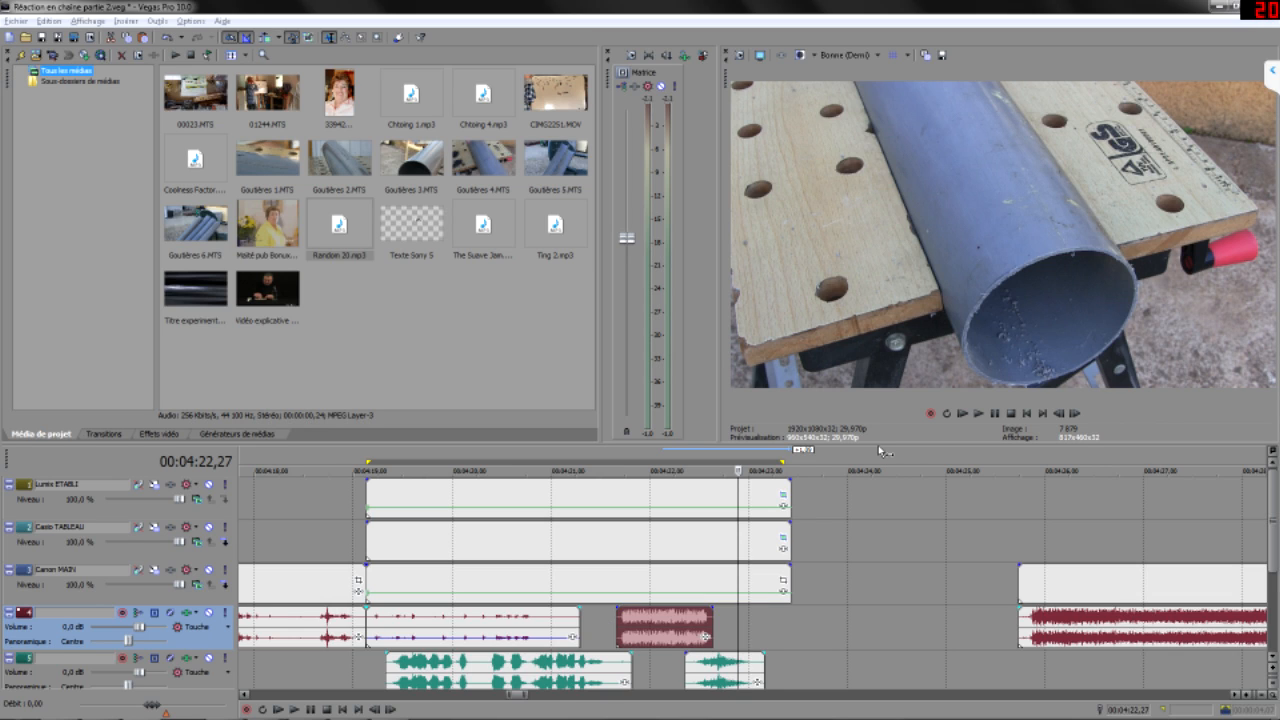
left_click(615, 626)
key("space")
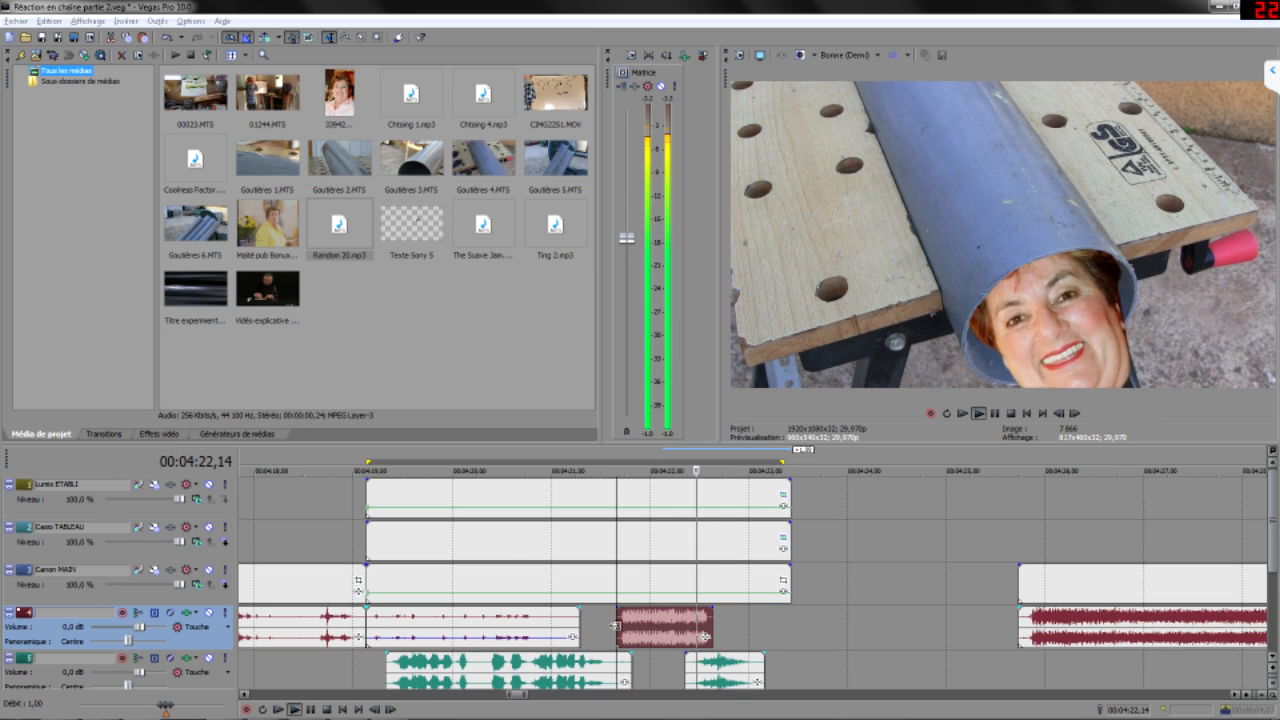
key("space")
- Step frame by frame from the start of the short red audio clip to the portrait's arrival in the pipe at 00:04:21,23
scroll(613, 627, "up", 3)
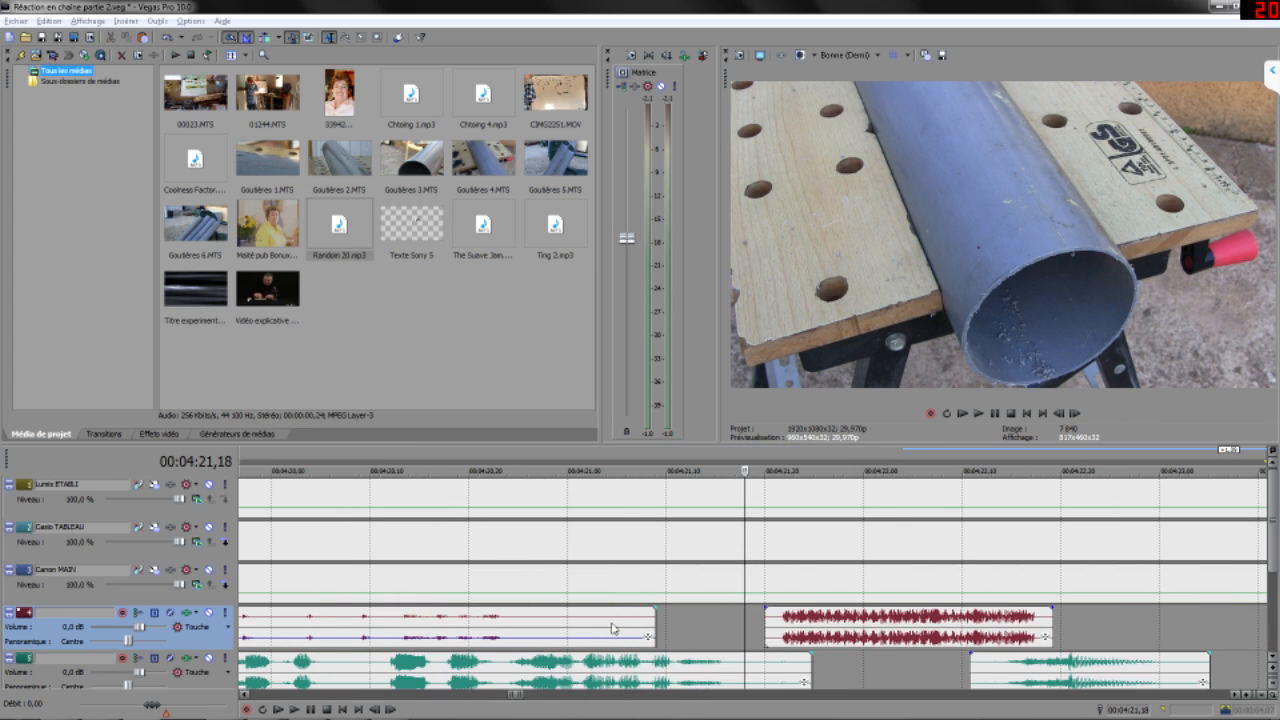
left_click(760, 622)
key("Right")
key("Right")
key("Right")
key("Right")
key("Right")
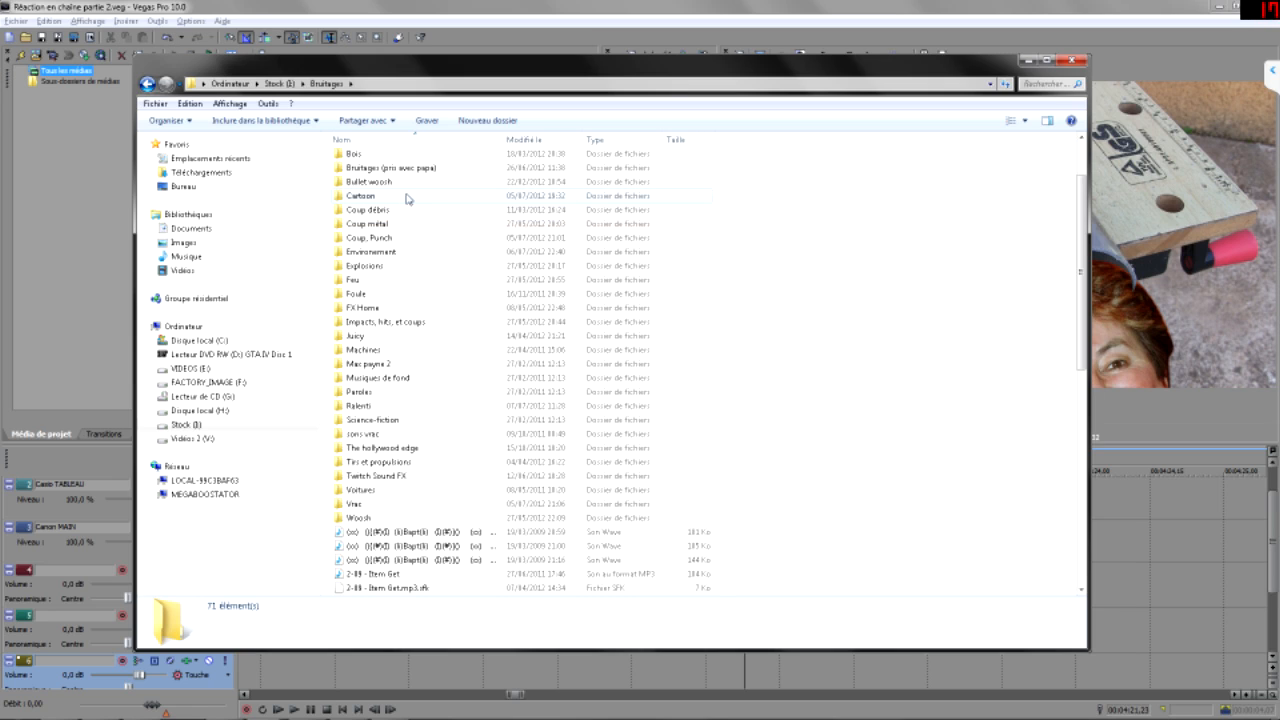
- Audition the hit_punch, hulk_punch and punch_boxing samples in the Coup, Punch folder of the Bruitages library
double_click(410, 243)
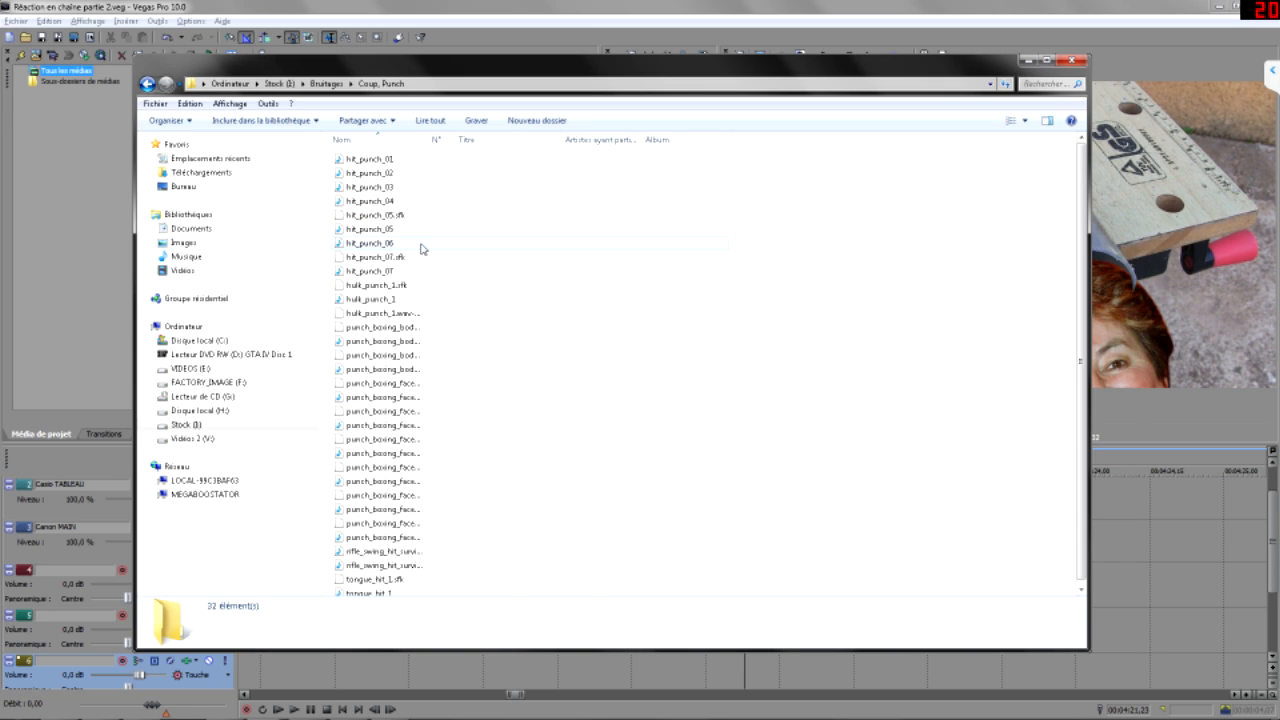
double_click(421, 245)
double_click(398, 273)
double_click(390, 301)
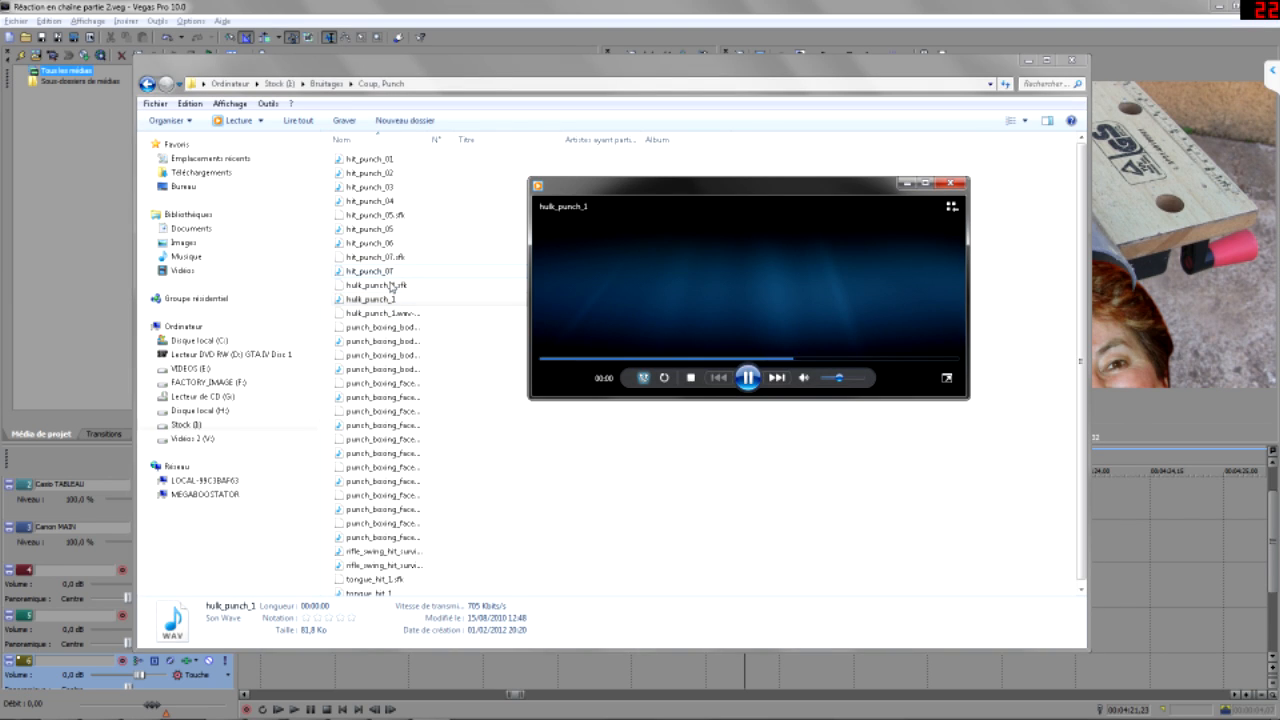
double_click(381, 369)
double_click(381, 370)
double_click(381, 174)
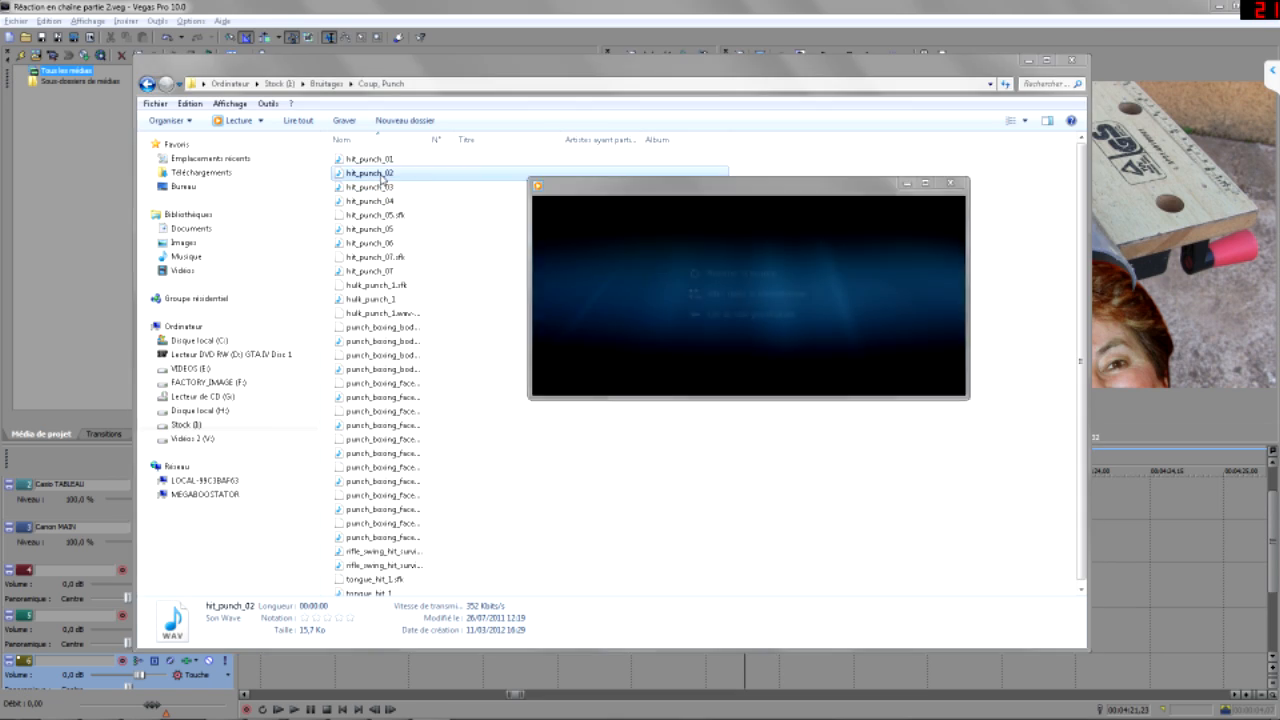
double_click(395, 161)
double_click(391, 188)
double_click(392, 202)
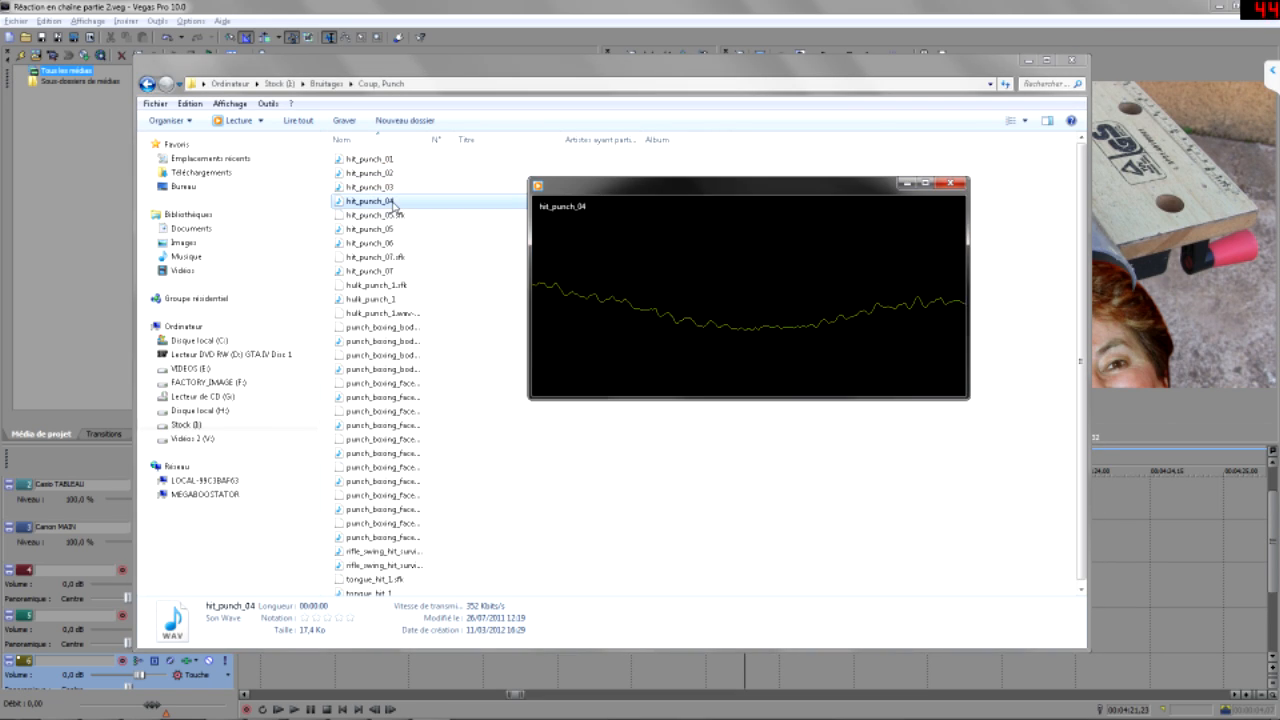
- Add hit_punch_04 to the red audio track in the empty area at about 00:04:24,13 and play it in the project
left_click_drag(390, 204, 1150, 596)
left_click(955, 190)
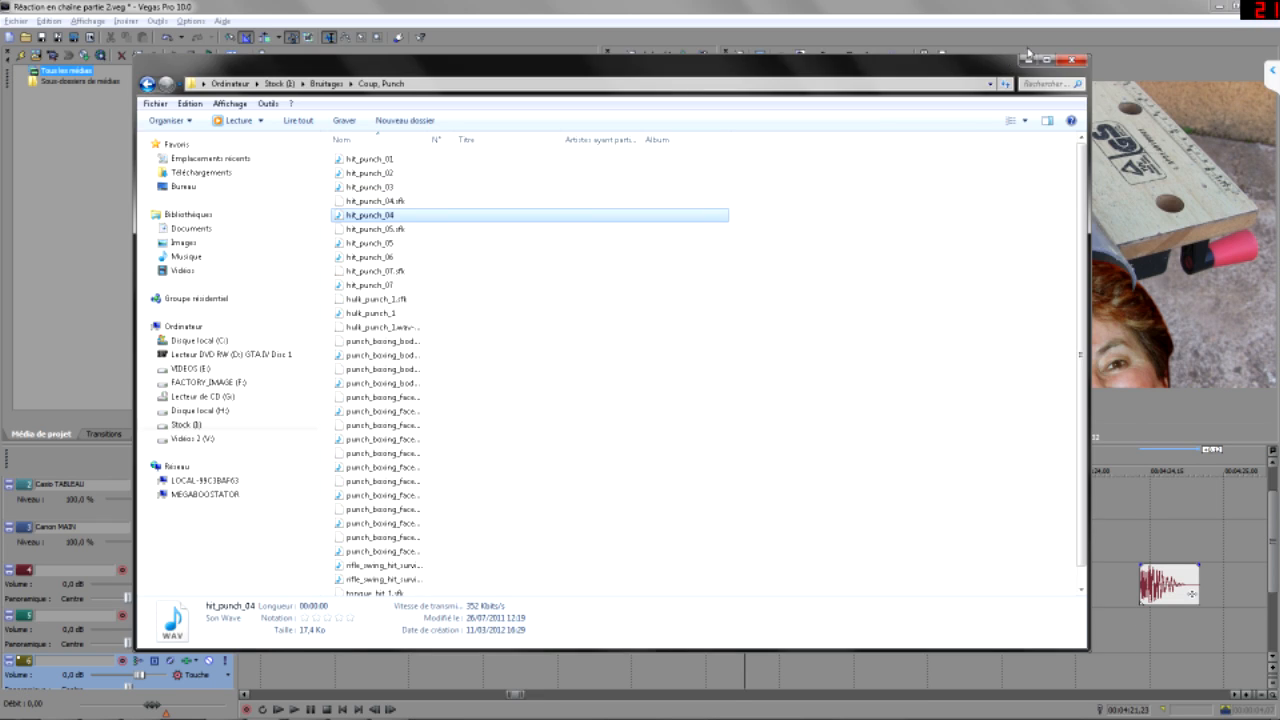
left_click(1028, 60)
left_click(1133, 594)
scroll(1133, 594, "up", 2)
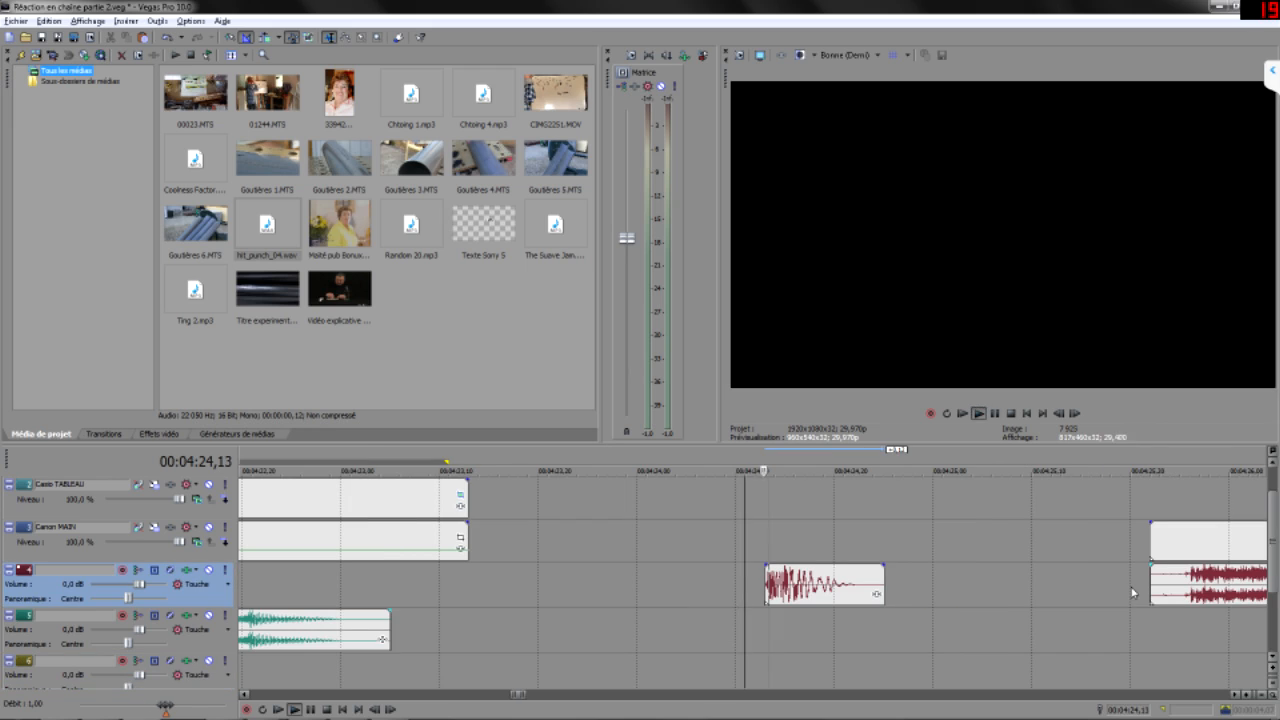
- Check the hit_punch_04 clip on the timeline and audition the hit_punch_03 sample from the Coup, Punch folder
scroll(749, 543, "up", 3)
scroll(820, 580, "up", 2)
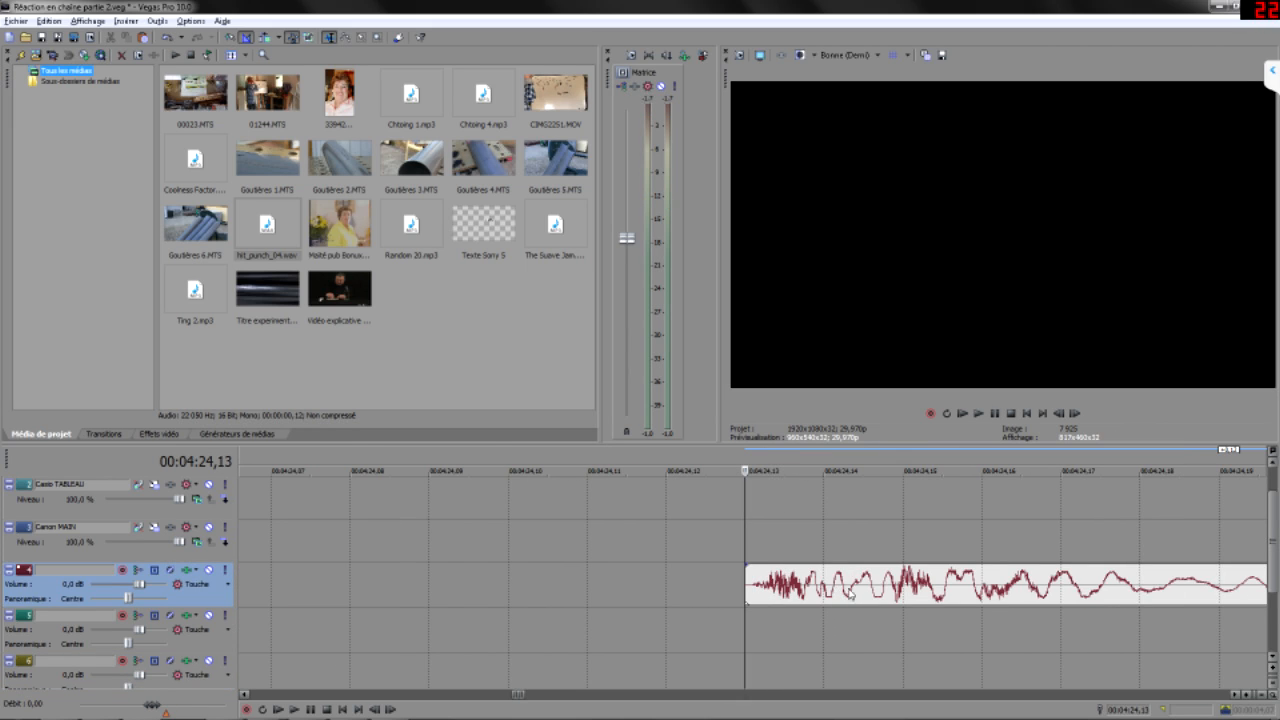
scroll(818, 587, "down", 6)
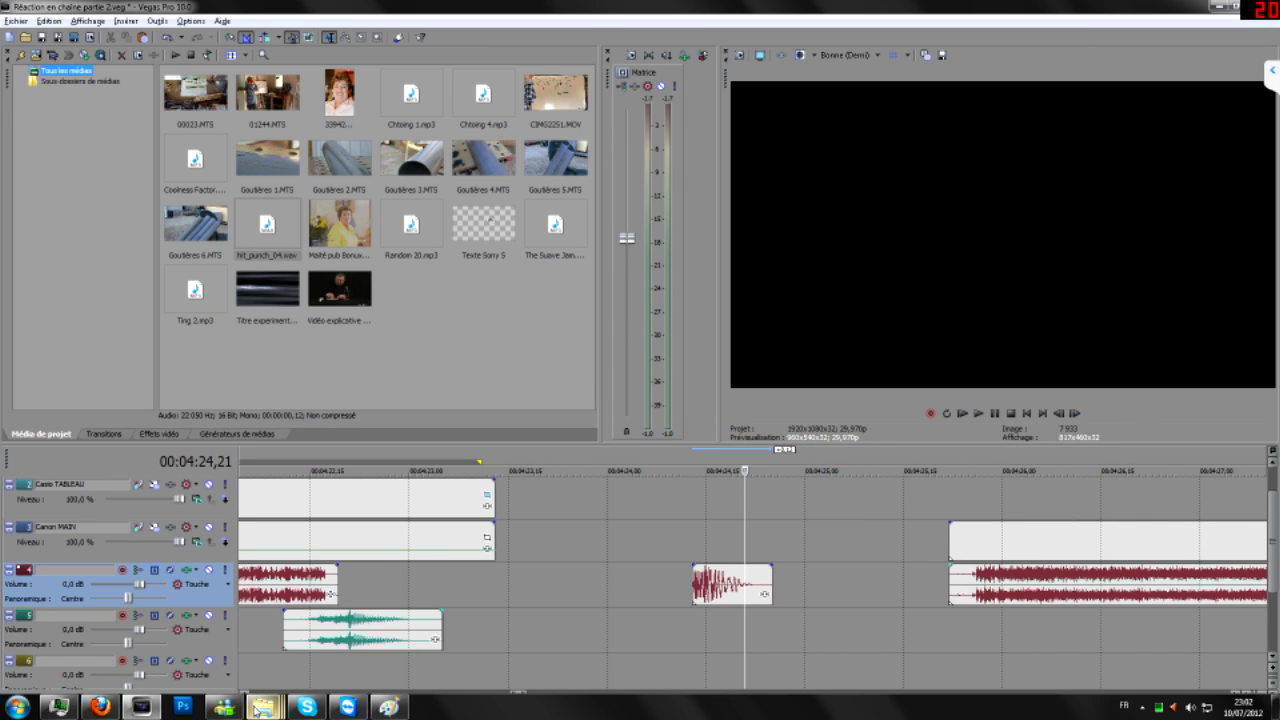
left_click(262, 707)
mouse_move(495, 637)
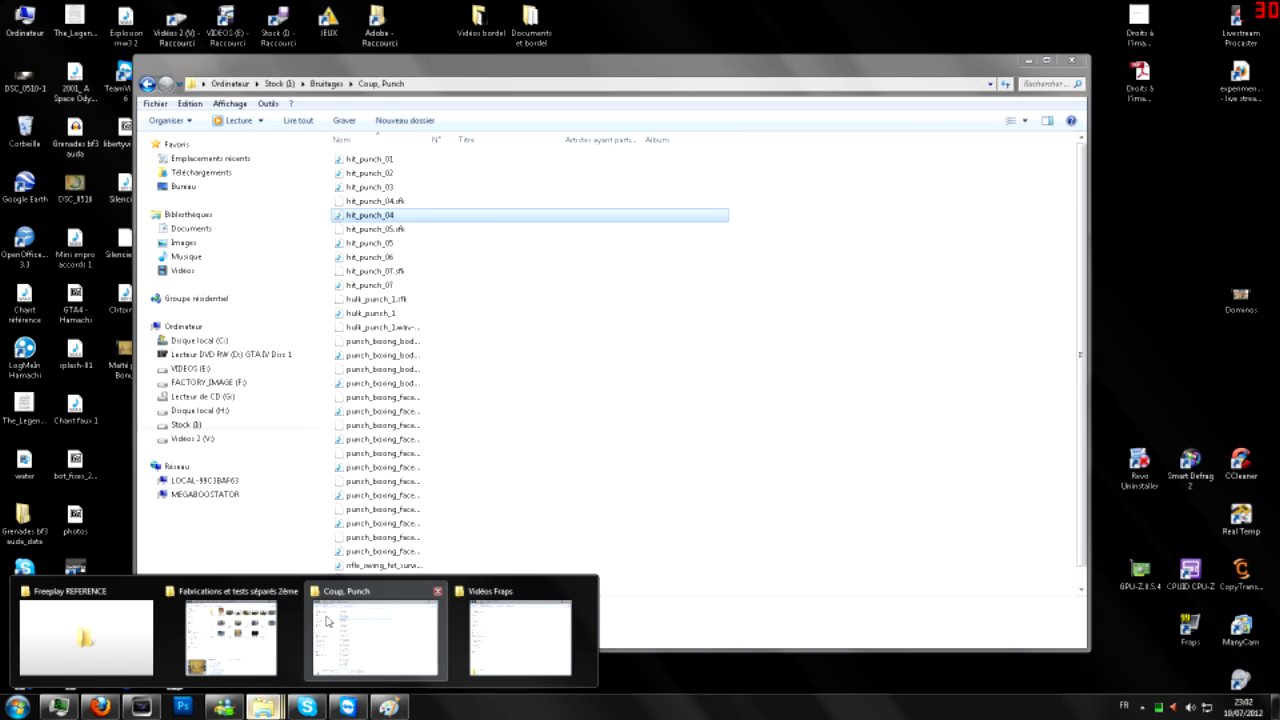
left_click(375, 637)
double_click(380, 188)
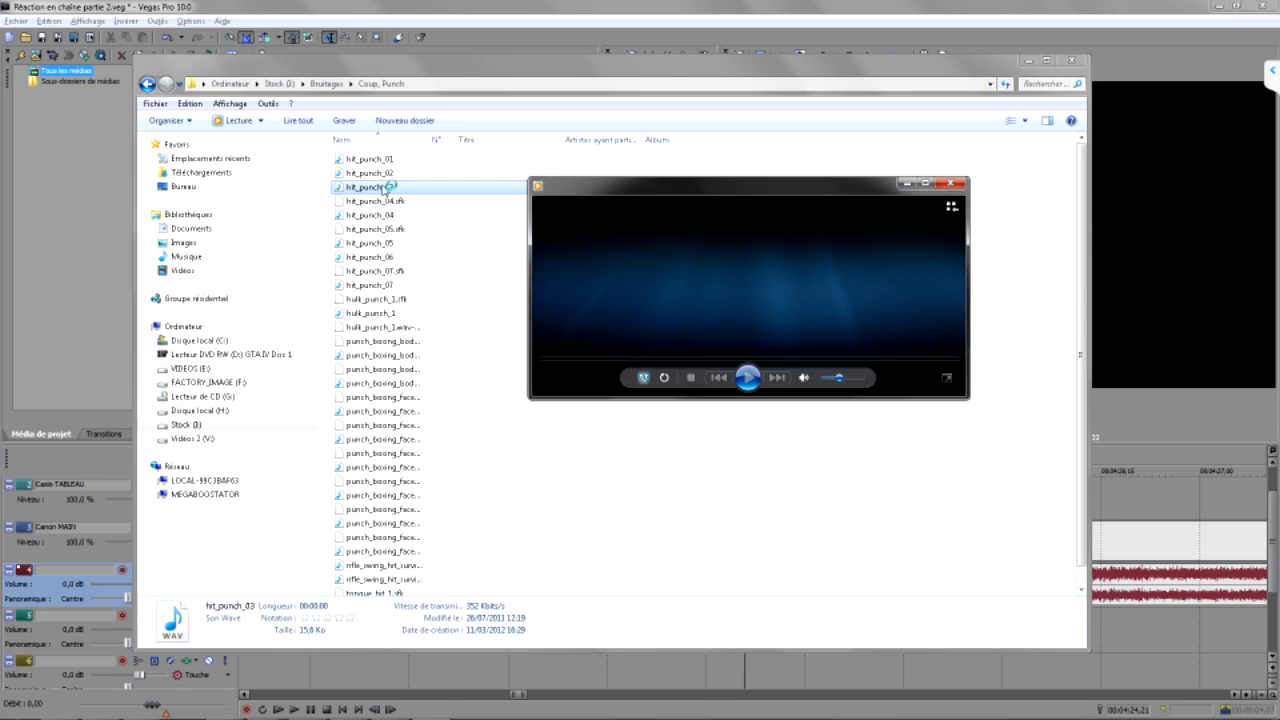
left_click(951, 184)
- Replace the hit_punch_04 clip with hit_punch_03 on the red audio track at about 00:04:24,10 and play it
left_click_drag(372, 188, 1130, 620)
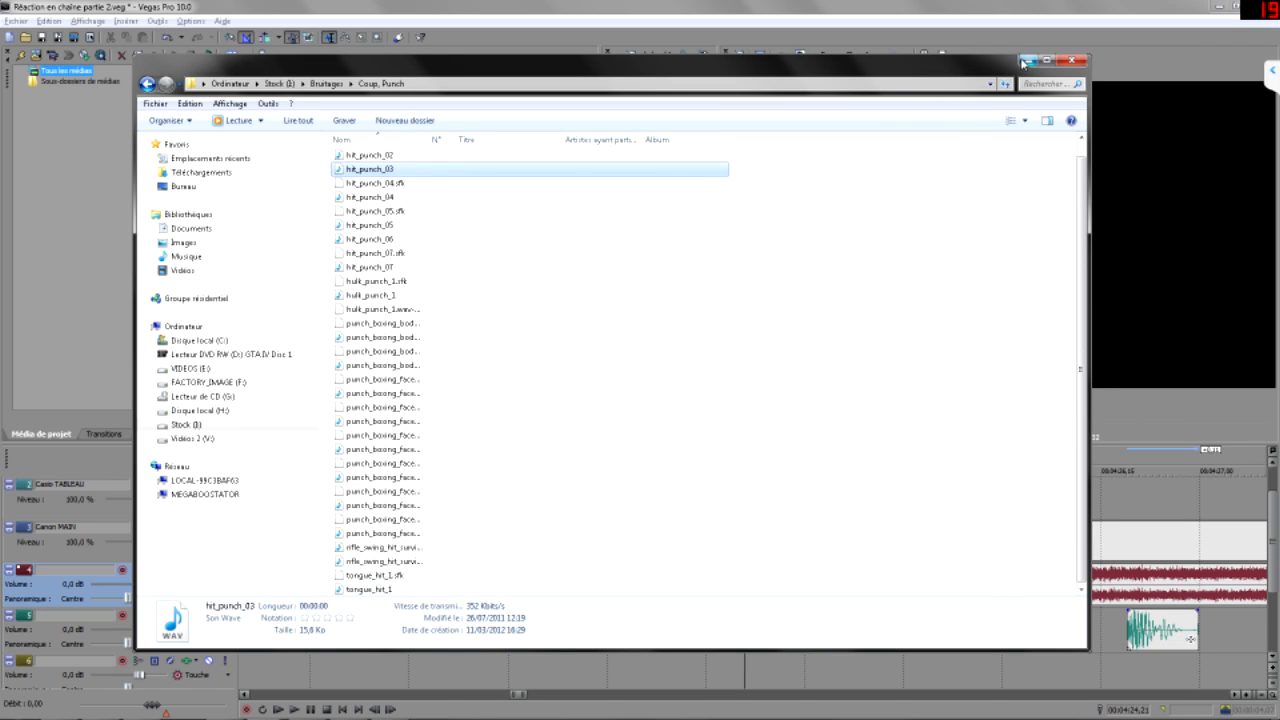
left_click(1024, 62)
left_click(731, 585)
key("Delete")
left_click_drag(1146, 628, 690, 586)
scroll(684, 588, "up", 5)
left_click(685, 597)
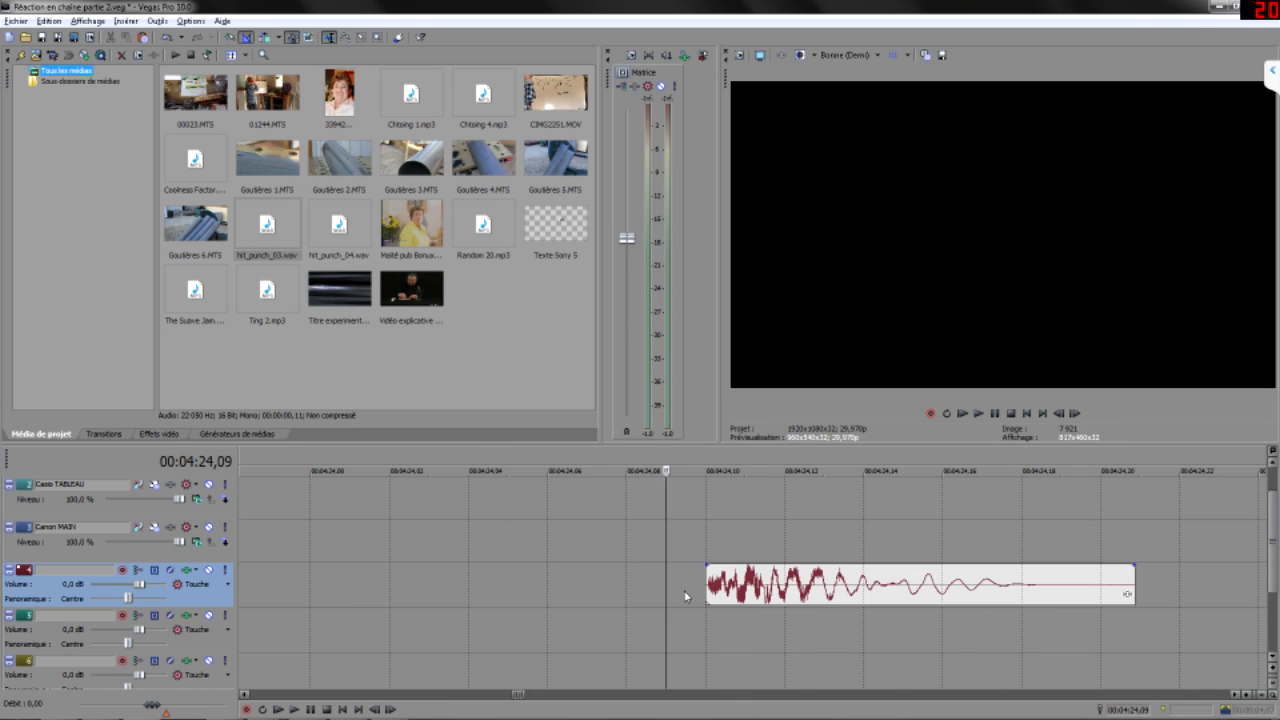
scroll(685, 597, "down", 6)
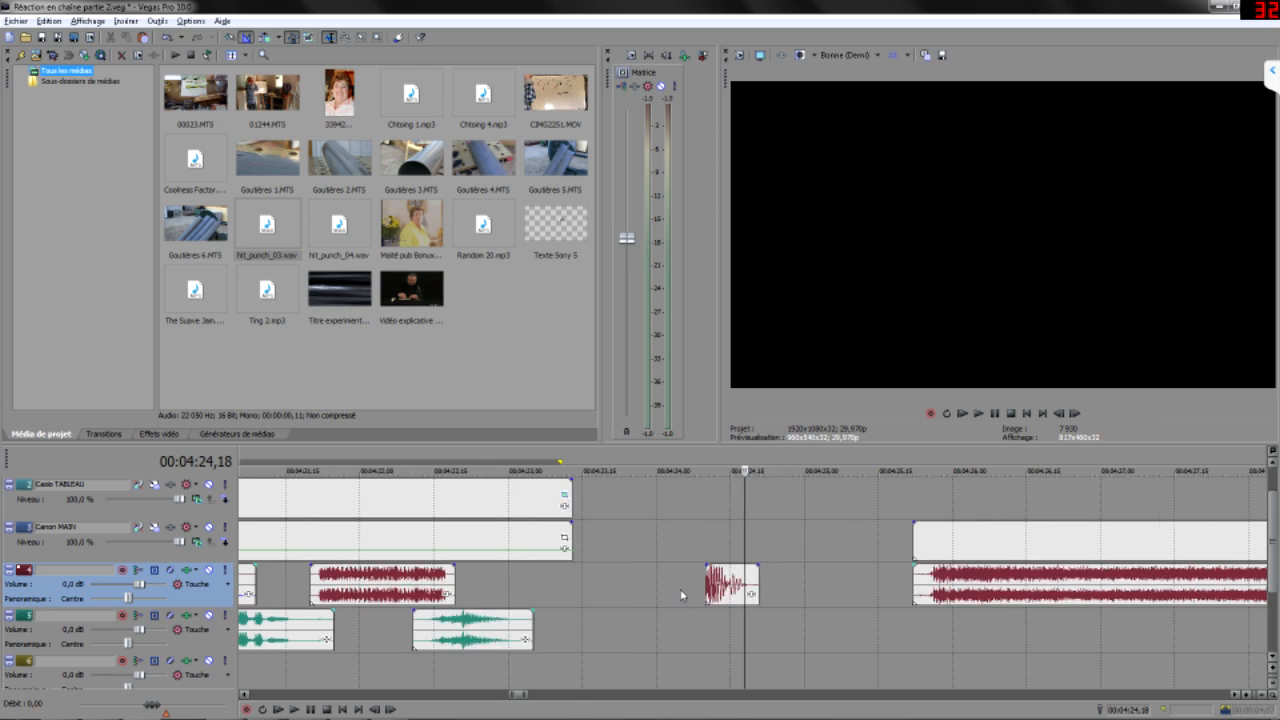
- Move the hit_punch_03 clip to the olive track under the start of the short red clip and trim off its quiet tail
left_click_drag(736, 578, 536, 670)
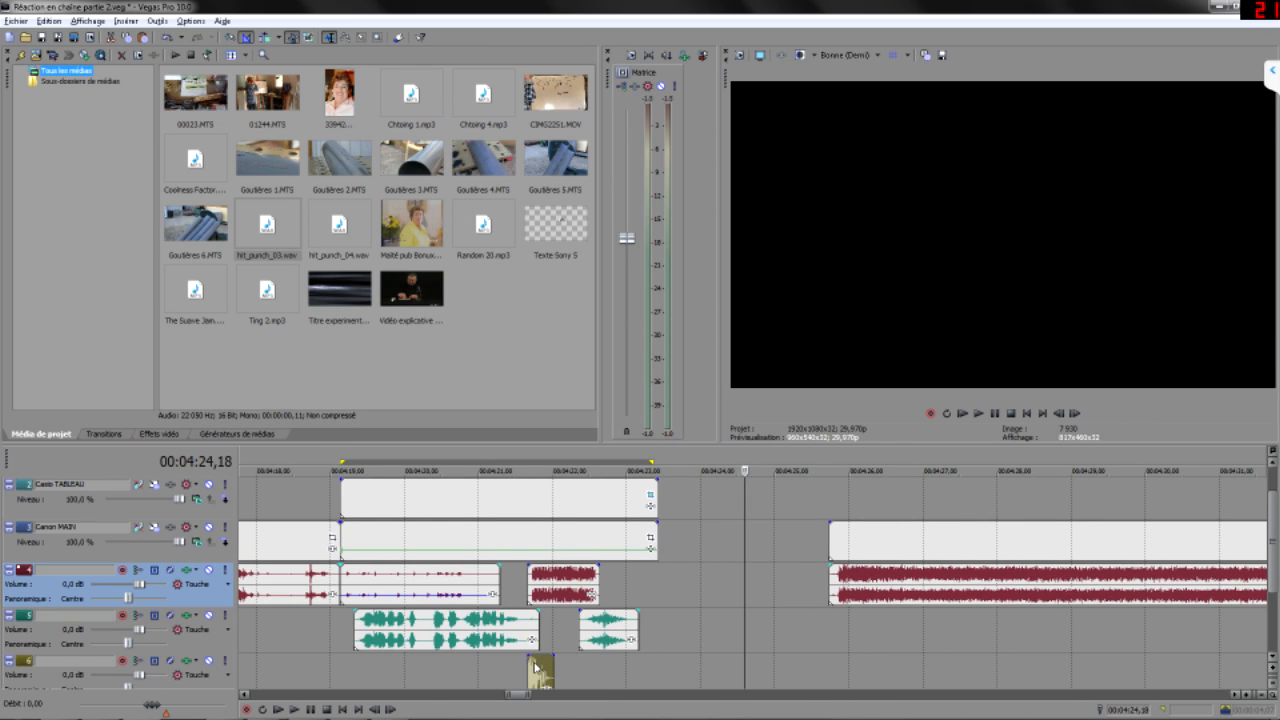
left_click(536, 670)
scroll(543, 663, "up", 5)
scroll(896, 630, "down", 2)
left_click_drag(900, 583, 834, 588)
- Lower the punch clip's gain and shift it to the portrait's arrival in the pipe, starting at about 00:04:21,24
right_click(814, 589)
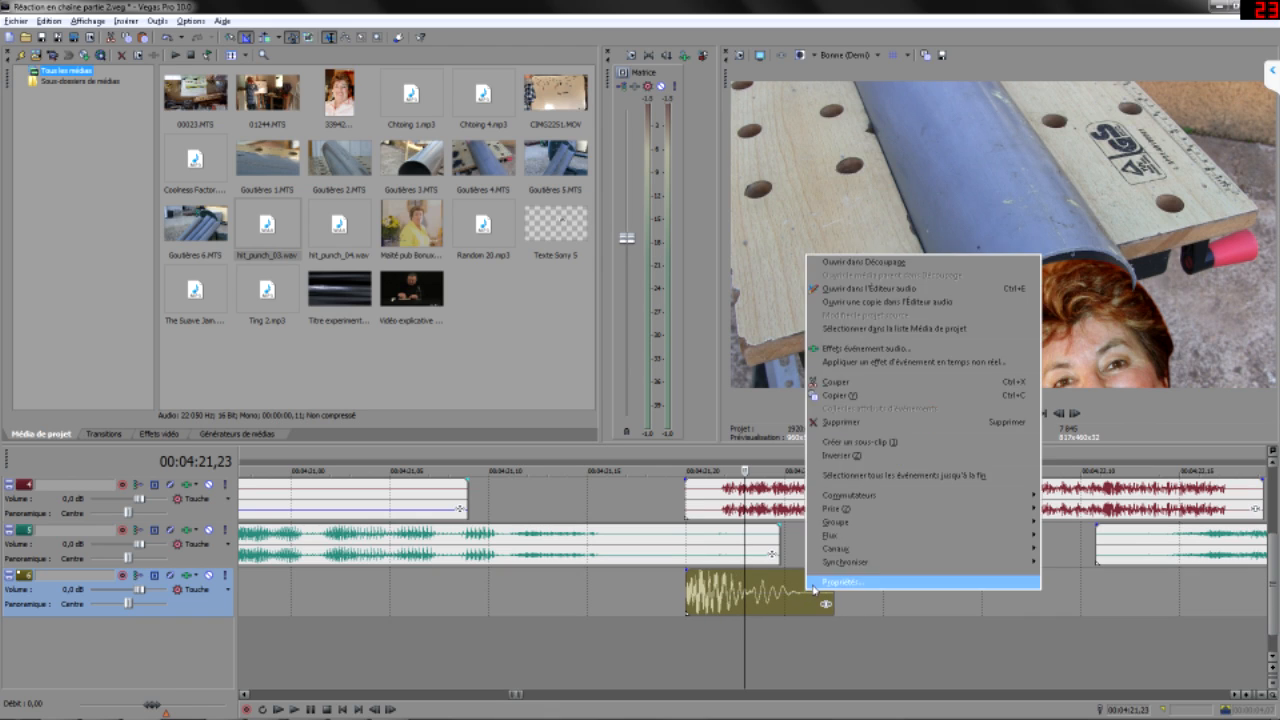
left_click(838, 581)
left_click(716, 474)
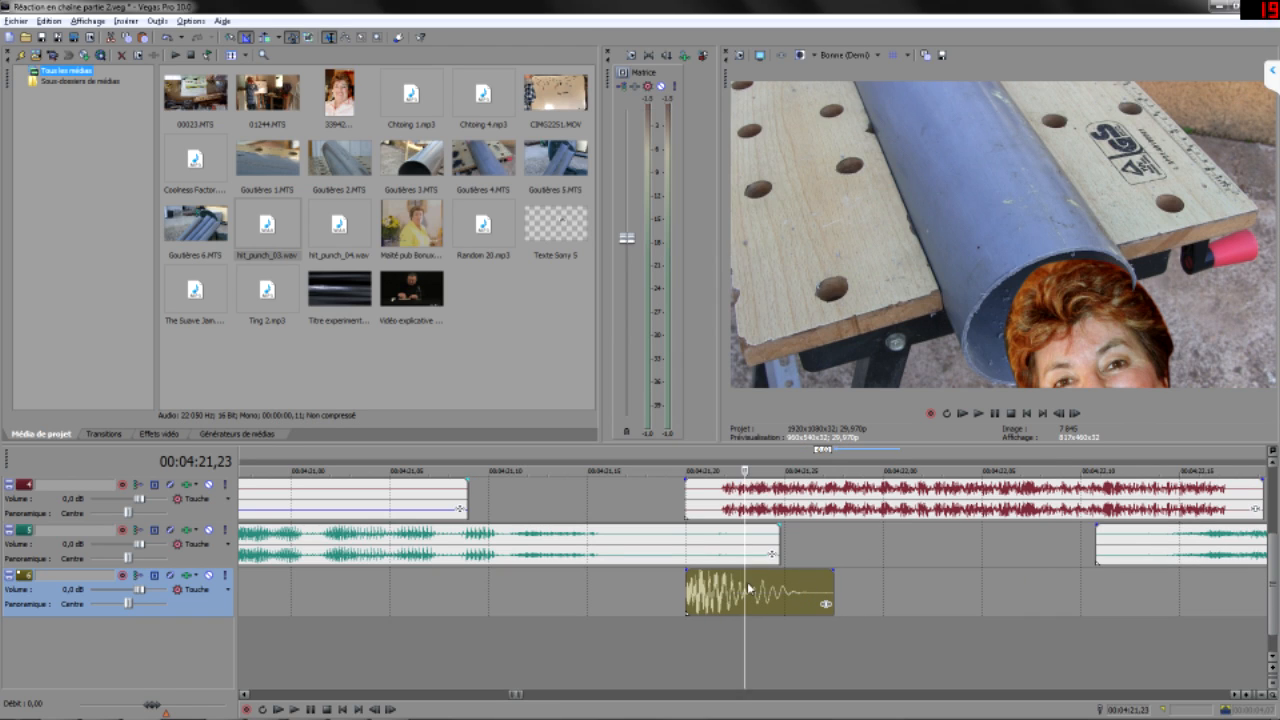
left_click(668, 603)
key("Right")
key("Right")
key("Right")
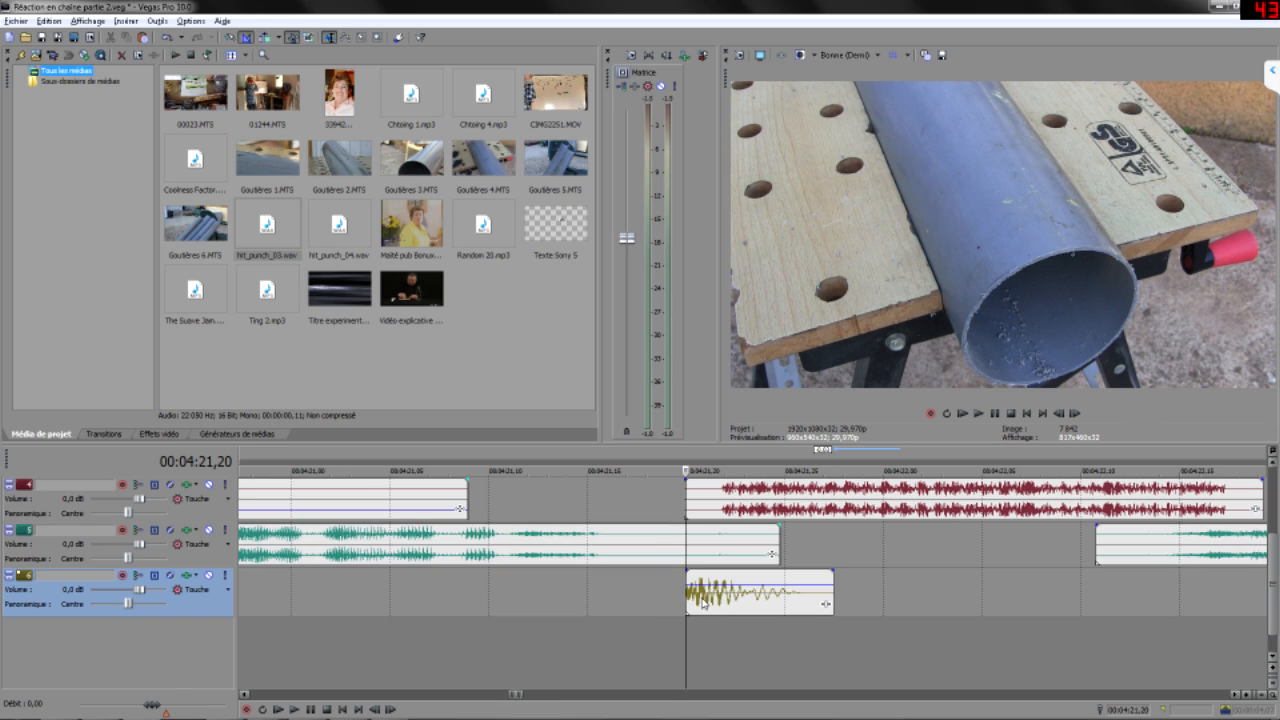
key("Right")
key("Right")
left_click_drag(714, 603, 787, 603)
- Trim the short red clip's start to about 00:04:21,24, give it a short fade-in and play the result
left_click_drag(685, 492, 725, 498)
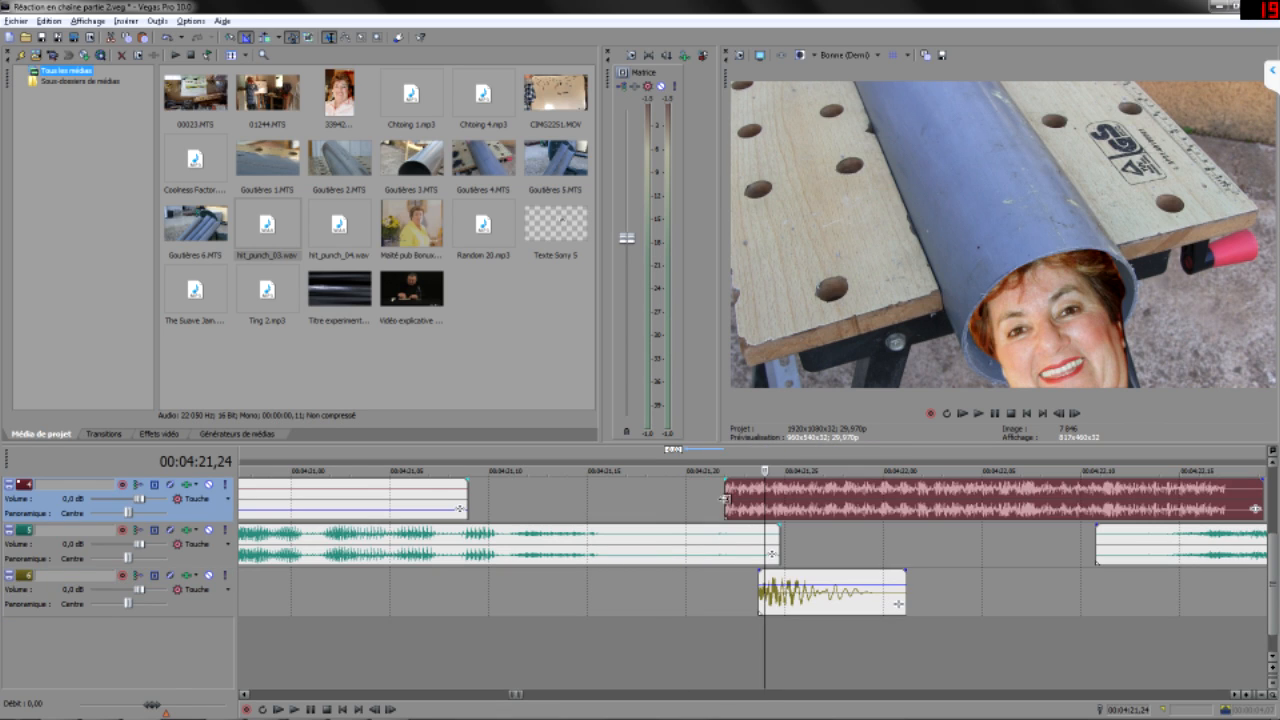
scroll(763, 503, "up", 5)
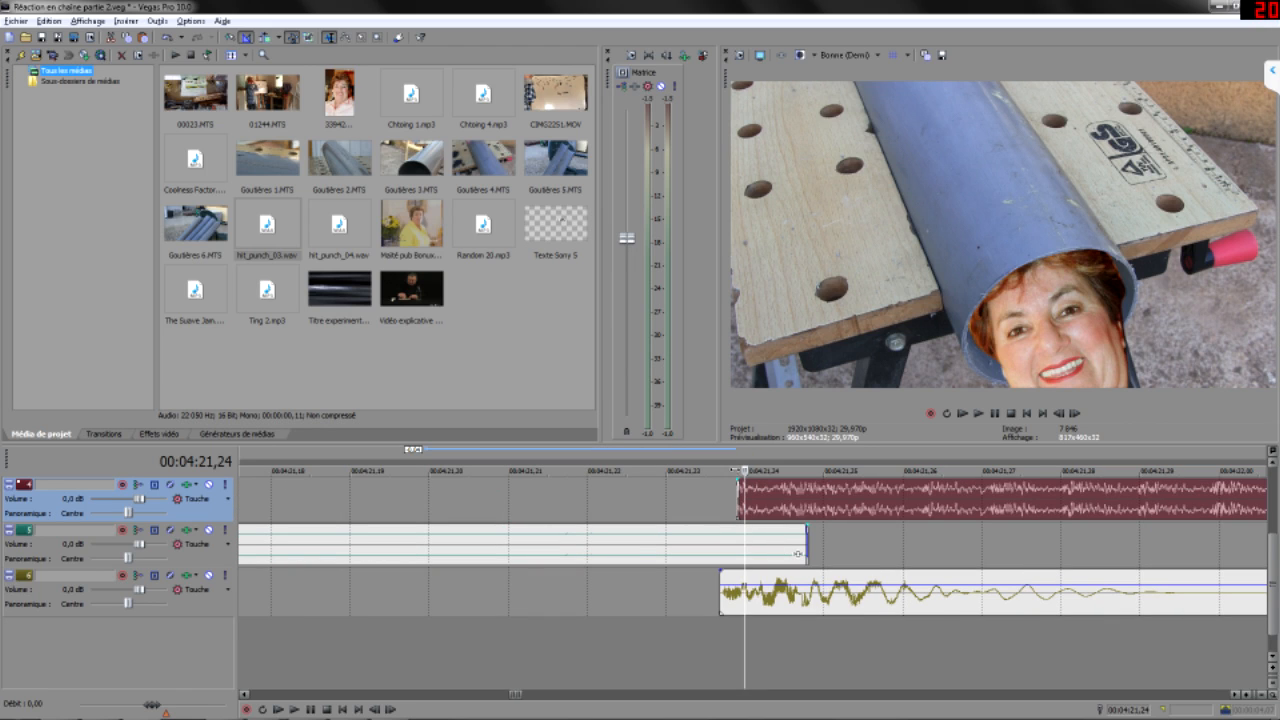
left_click_drag(737, 485, 848, 483)
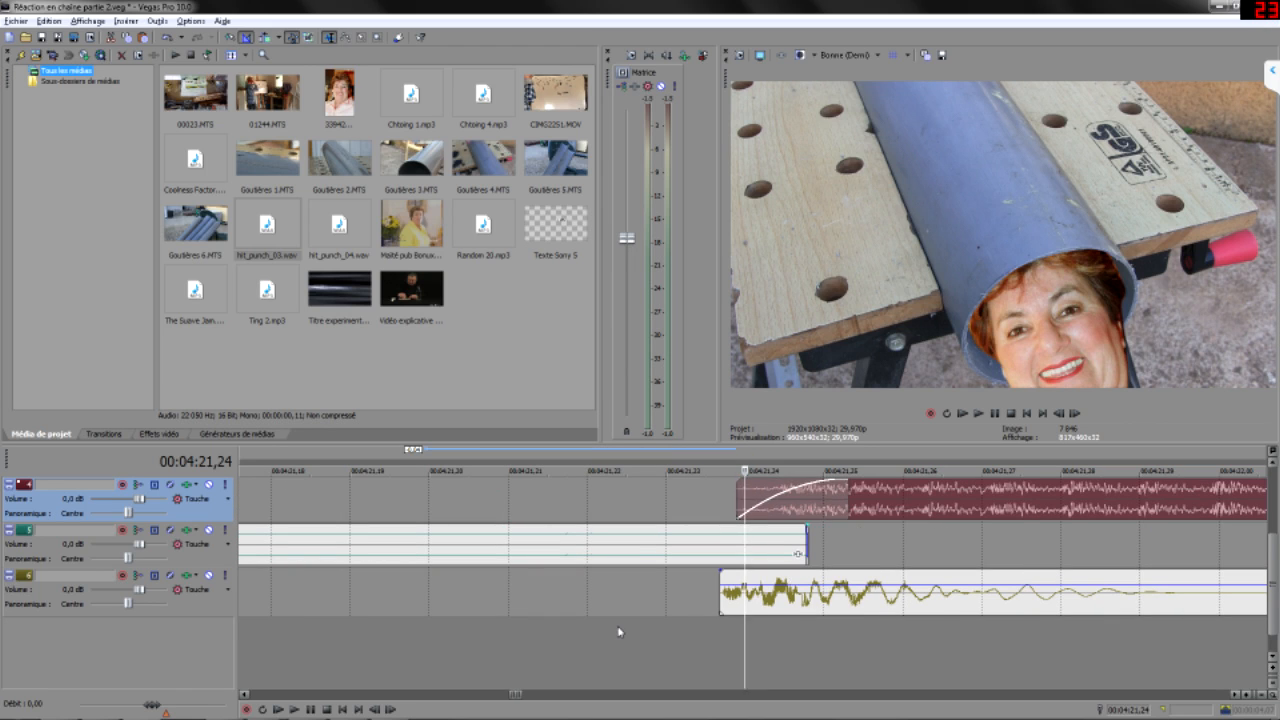
left_click(622, 630)
key("space")
key("Return")
scroll(681, 603, "down", 4)
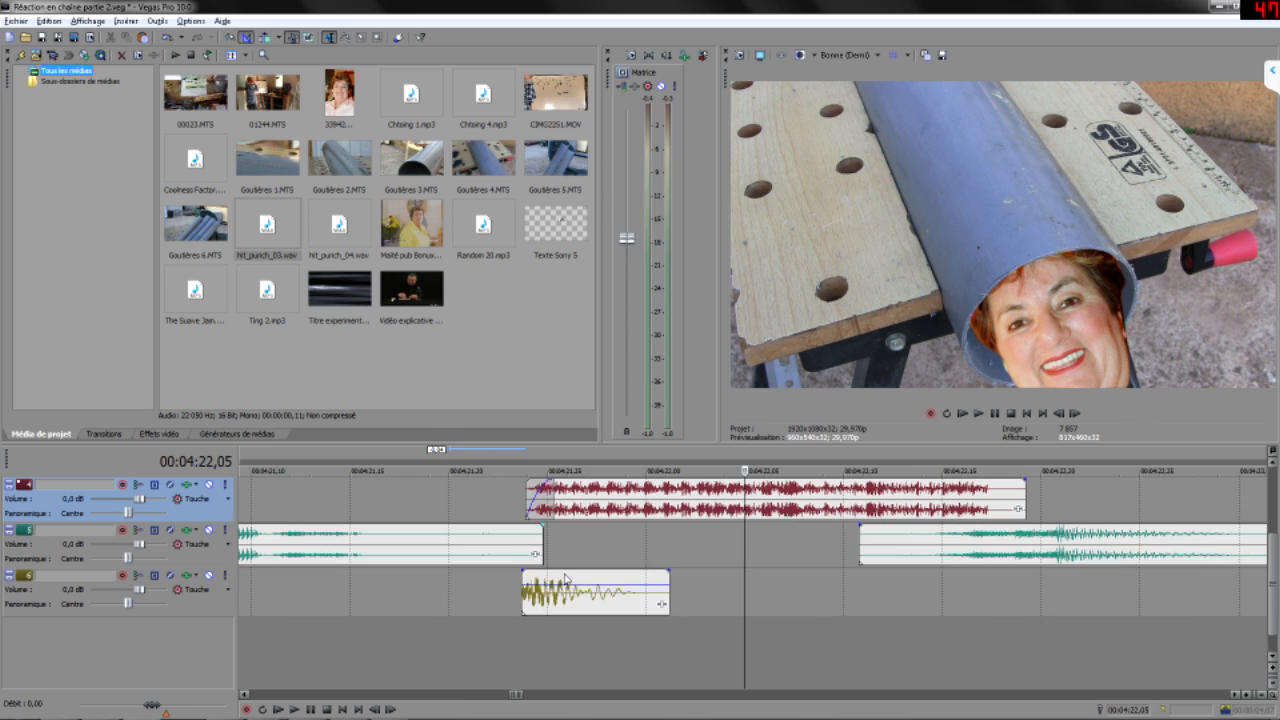
- Replay the portrait's arrival to compare the punch sound with the start of the short red clip
left_click(537, 597)
scroll(537, 597, "up", 4)
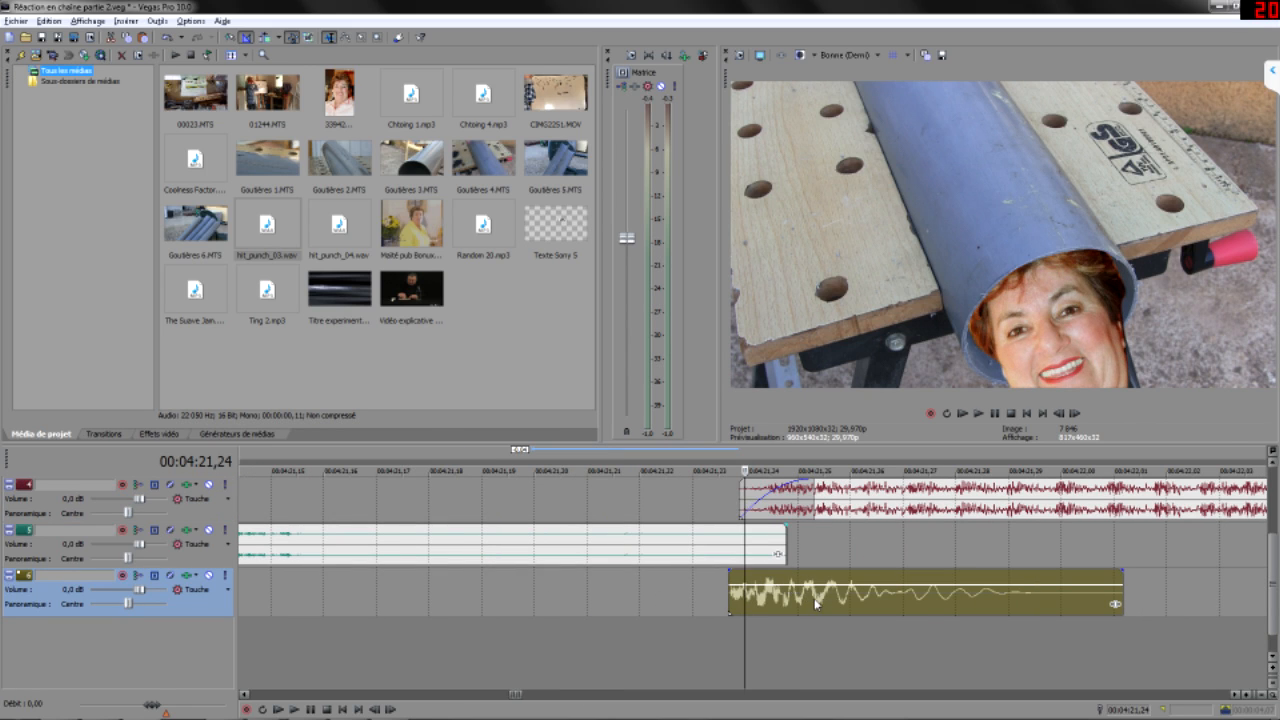
left_click(225, 576)
key("space")
key("space")
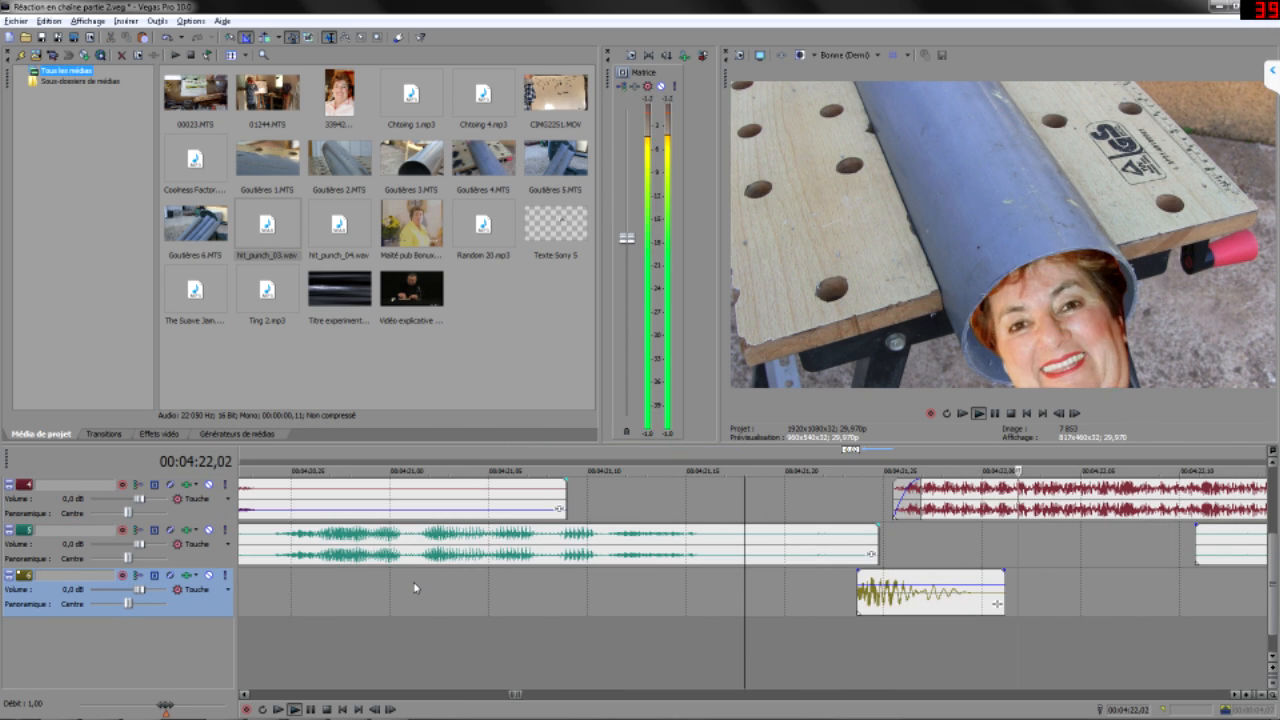
key("Return")
- Extend the short red clip's start back to the end of the teal clip at about 00:04:21,25 and play it
left_click(886, 595)
scroll(886, 595, "up", 5)
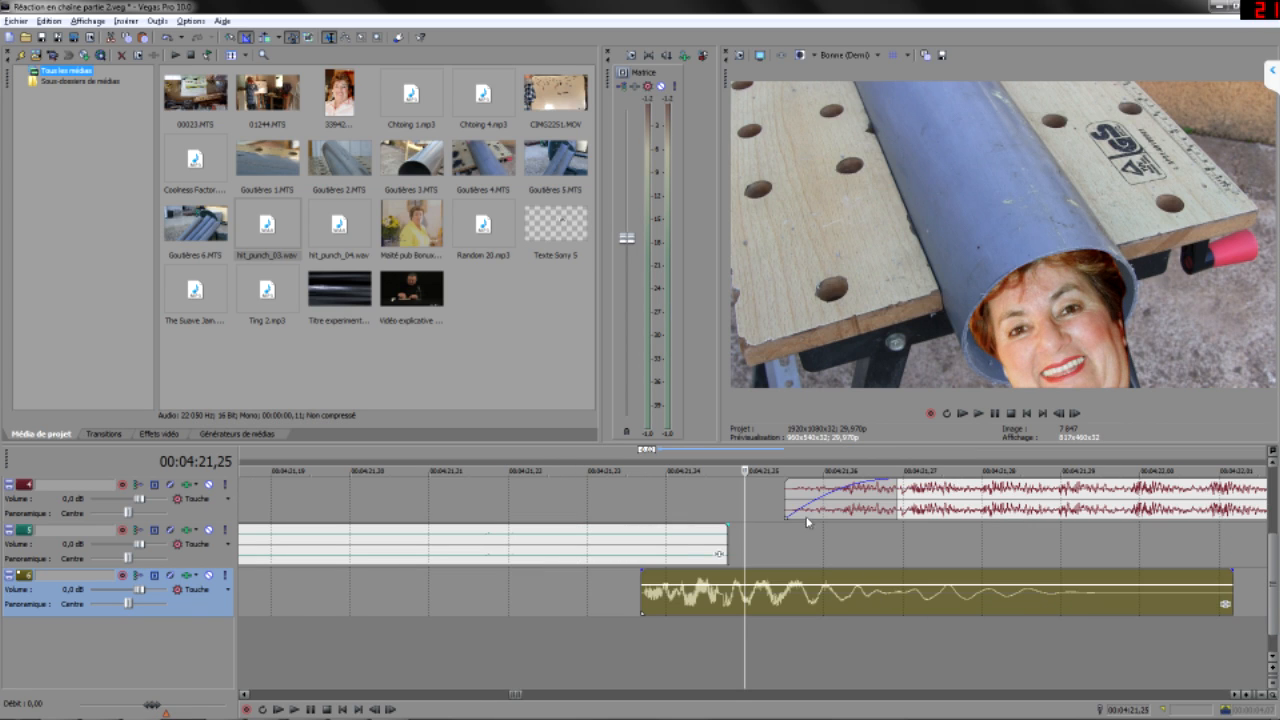
left_click_drag(786, 504, 727, 505)
scroll(709, 538, "down", 4)
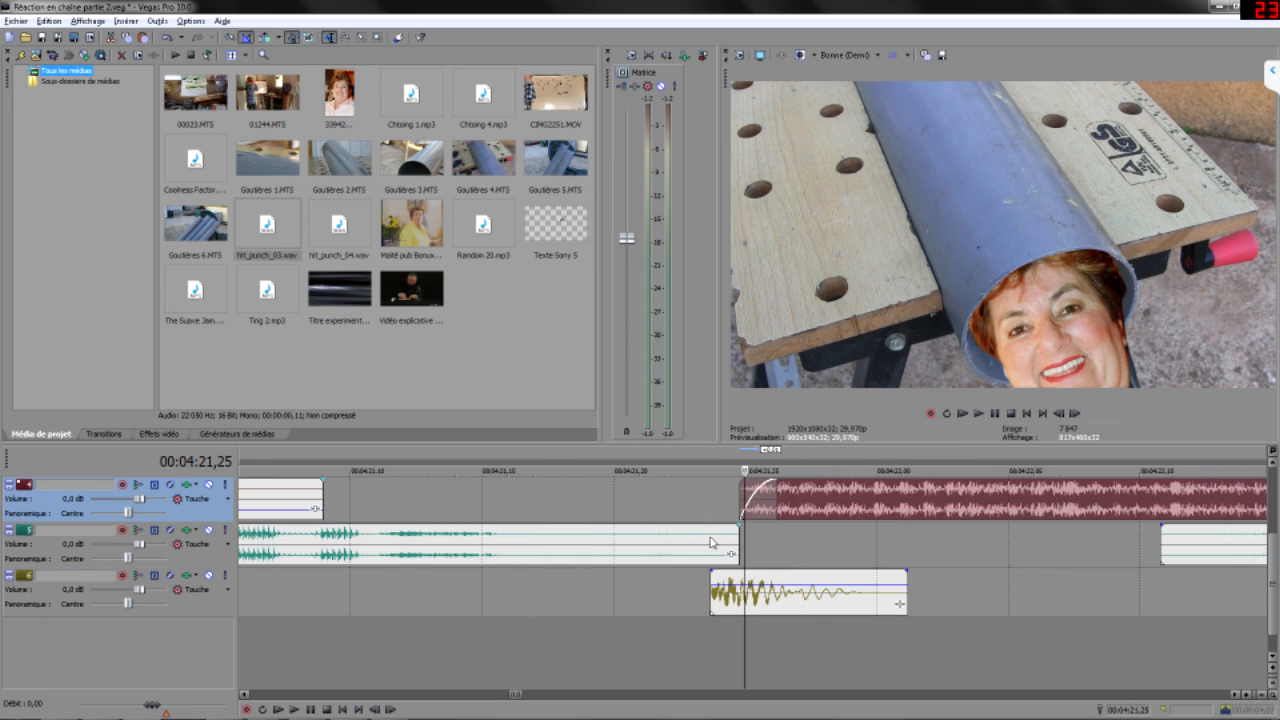
left_click(649, 587)
key("space")
key("Return")
- Shorten the short red clip's fade-in to less than one frame and replay the portrait's arrival
left_click(751, 501)
scroll(804, 499, "up", 4)
left_click_drag(833, 492, 762, 493)
scroll(639, 596, "down", 4)
left_click(639, 596)
key("space")
key("space")
- Set the punch clip's gain to -1.6 dB and replay the portrait's arrival from 00:04:21,21
scroll(912, 580, "up", 4)
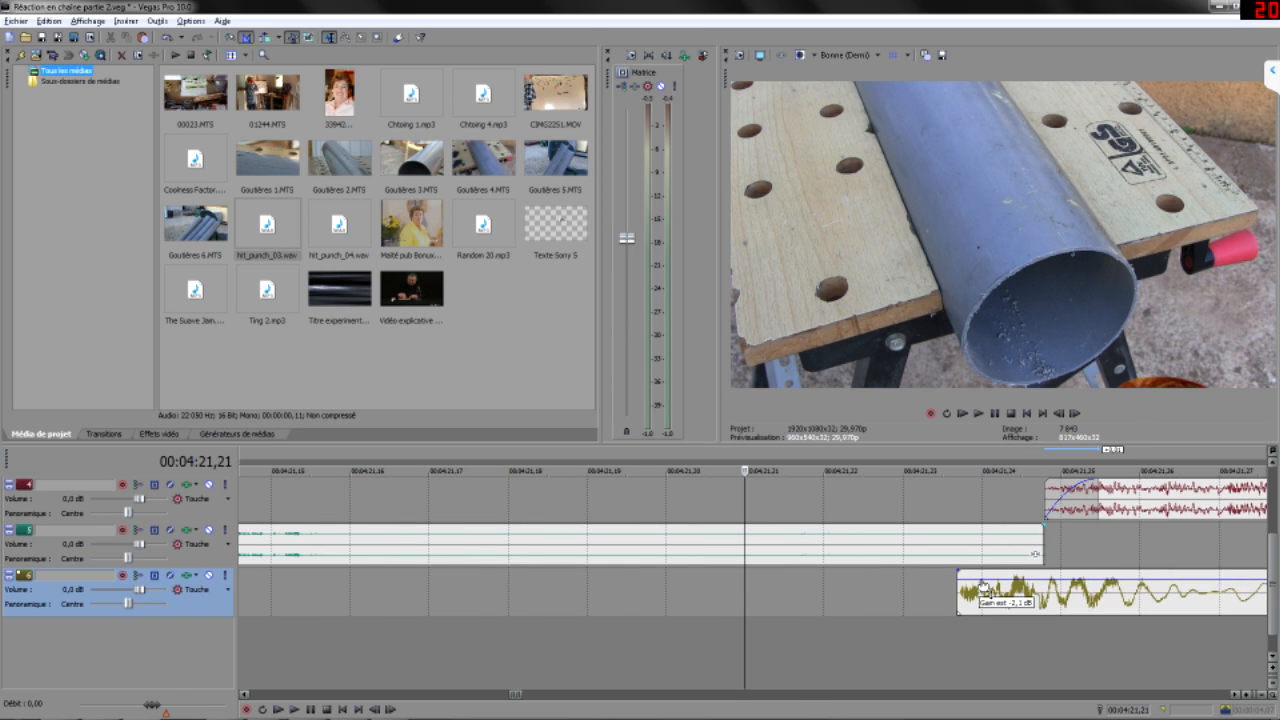
scroll(955, 595, "down", 4)
key("space")
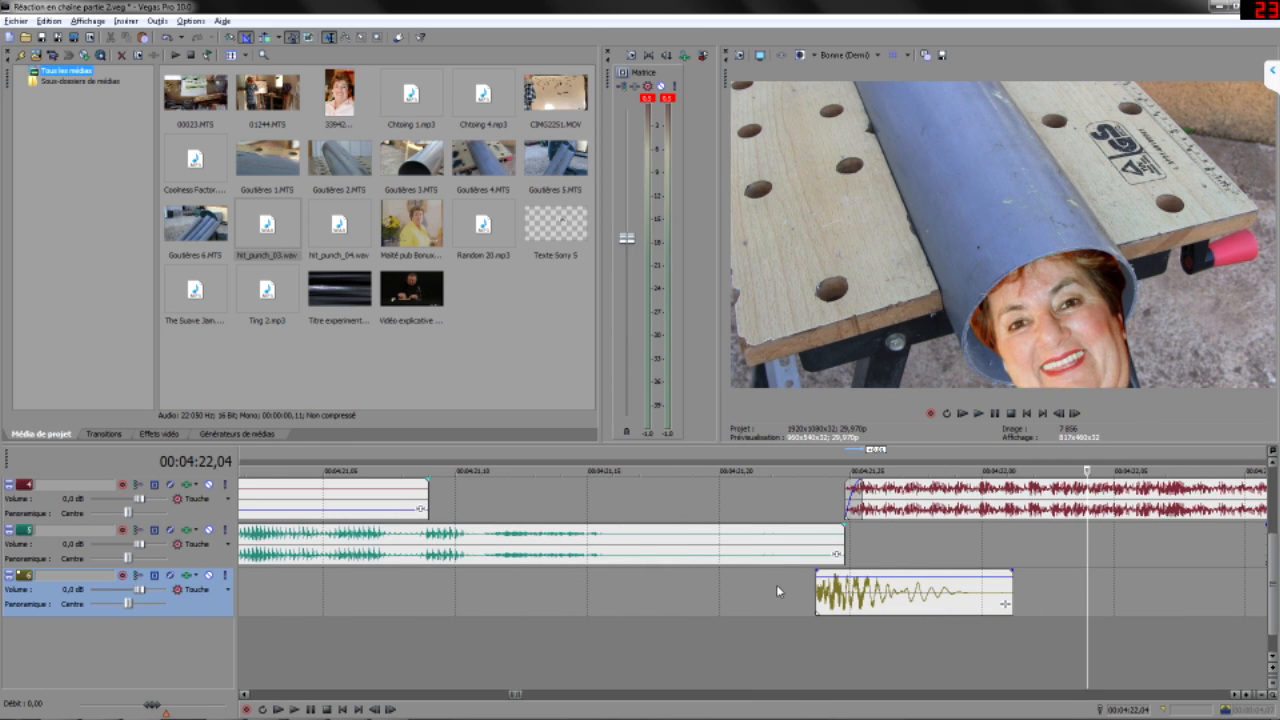
left_click(774, 596)
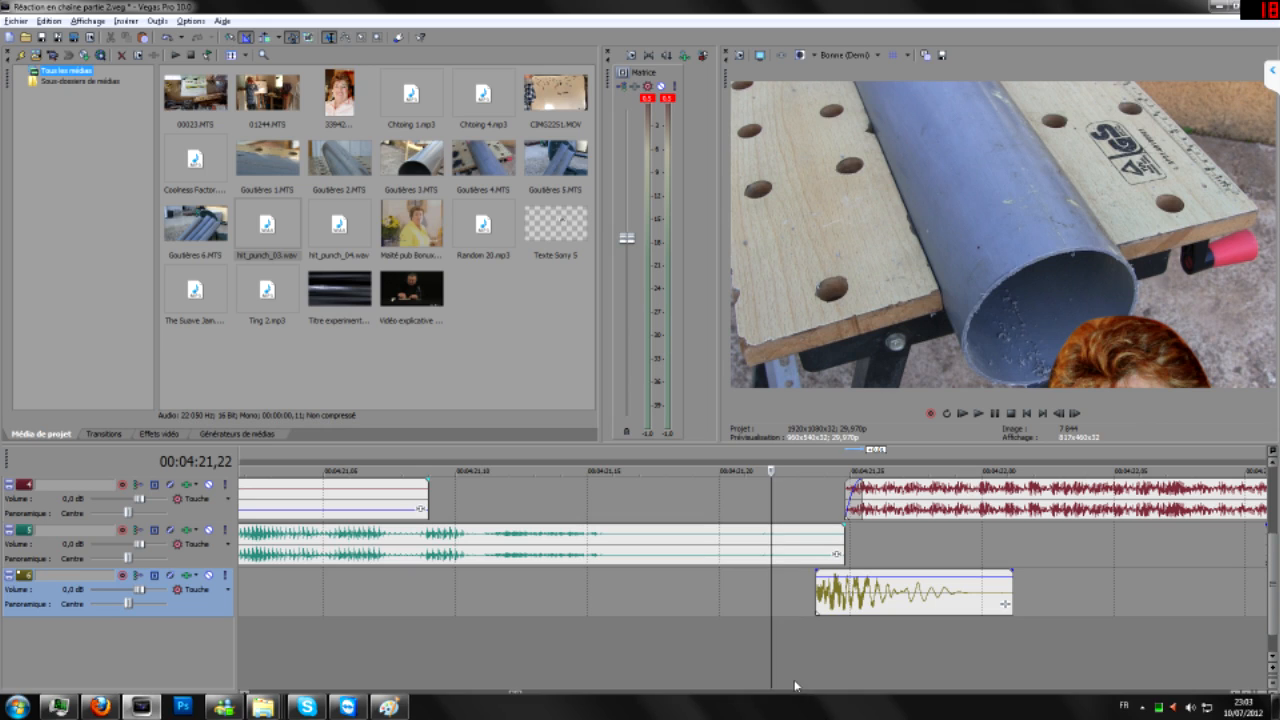
left_click(754, 607)
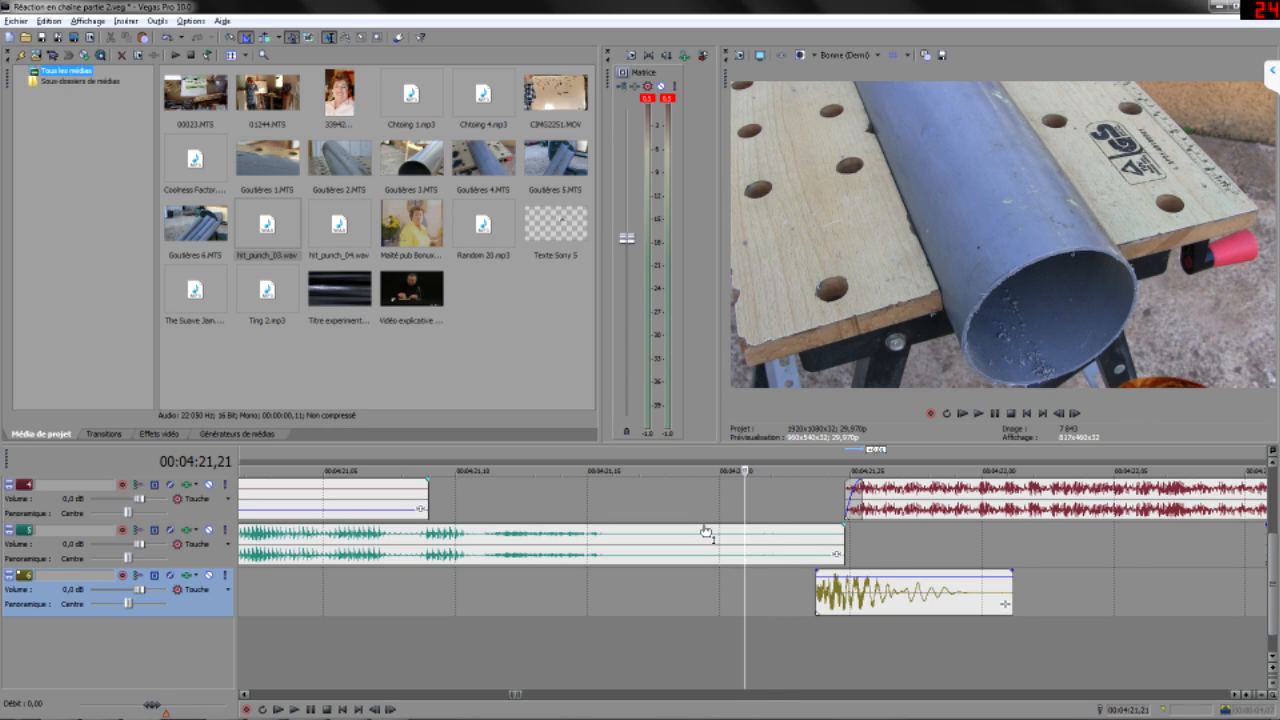
scroll(706, 532, "down", 2)
key("space")
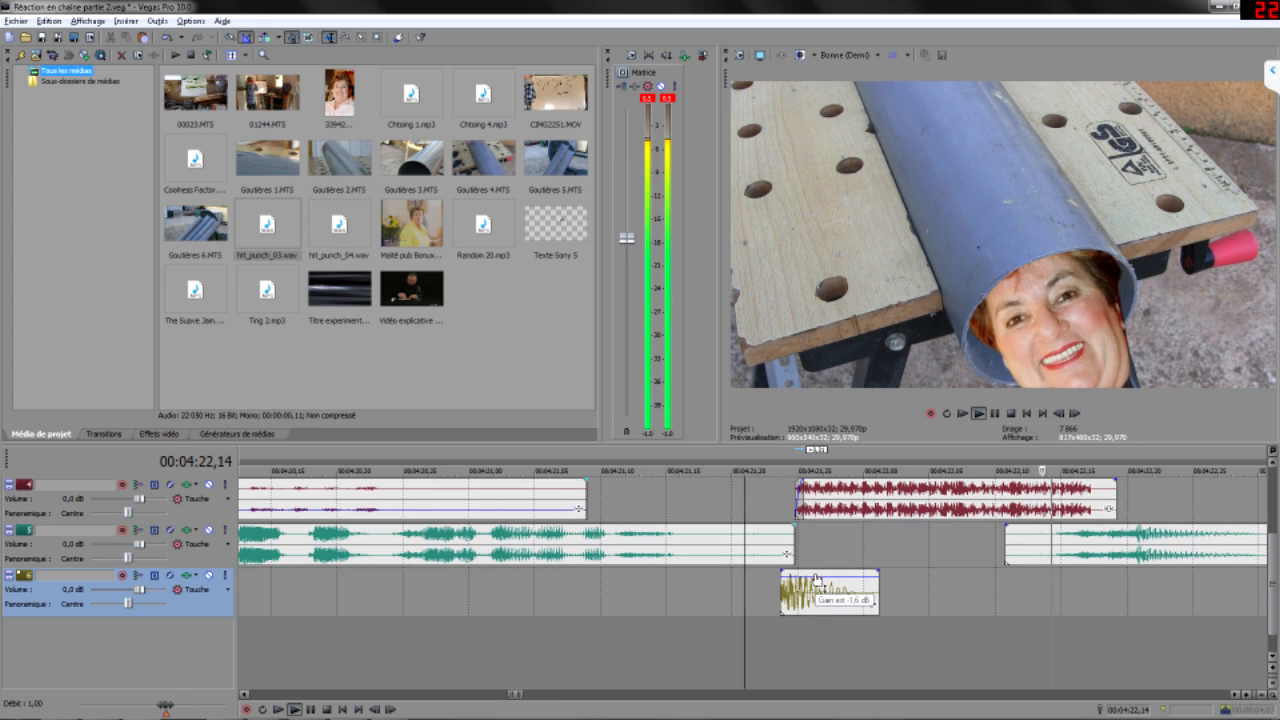
key("space")
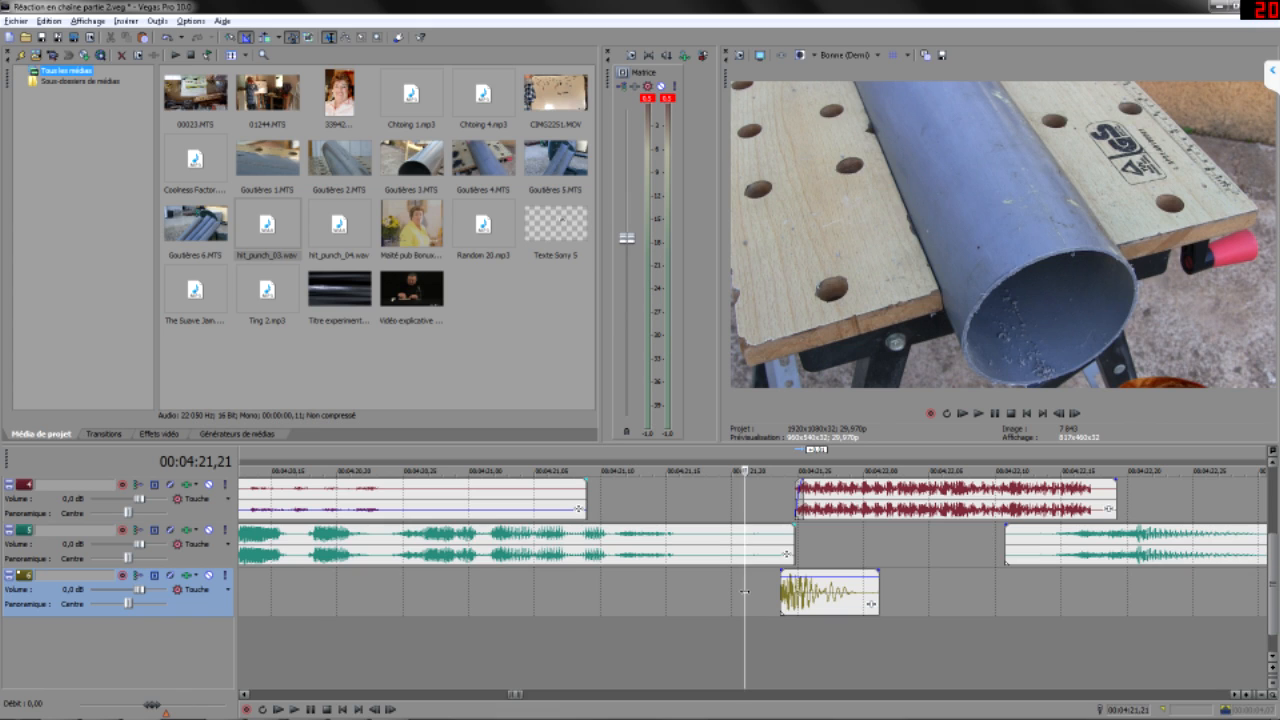
- Replay the portrait's arrival from about 00:04:21,21 to check the punch sound's timing and level
key("space")
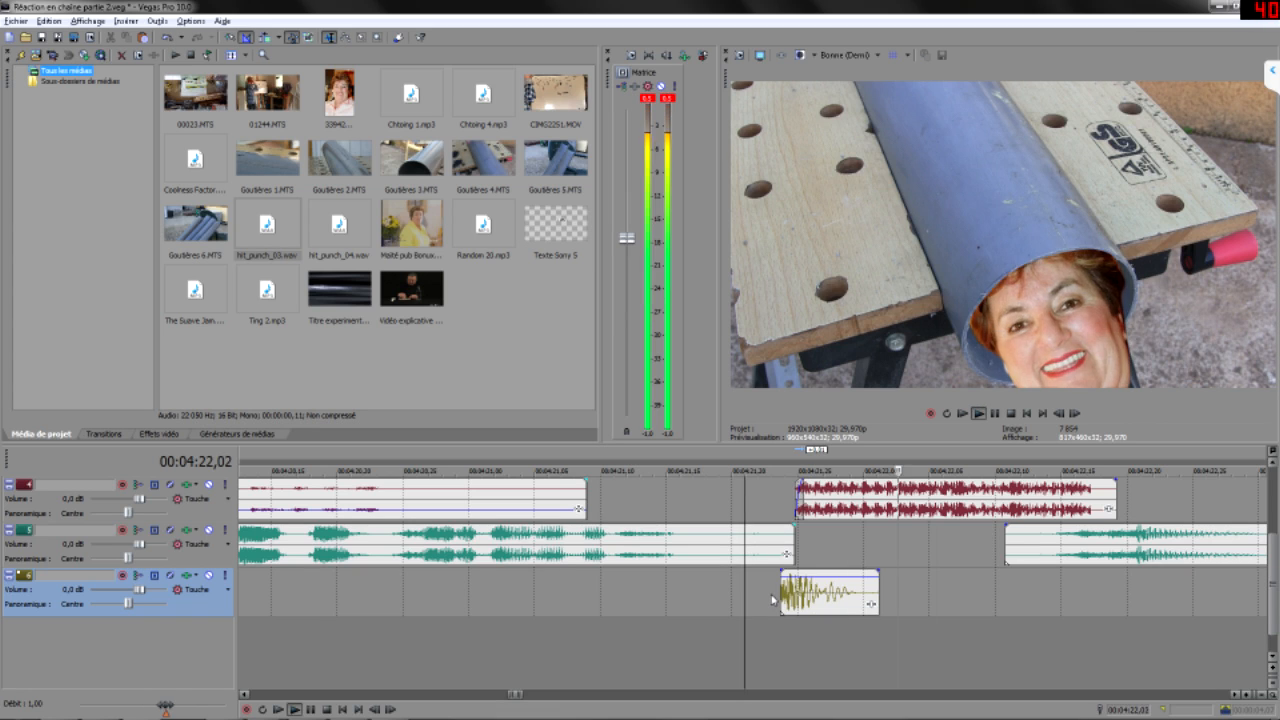
key("space")
scroll(775, 599, "up", 4)
scroll(778, 598, "down", 2)
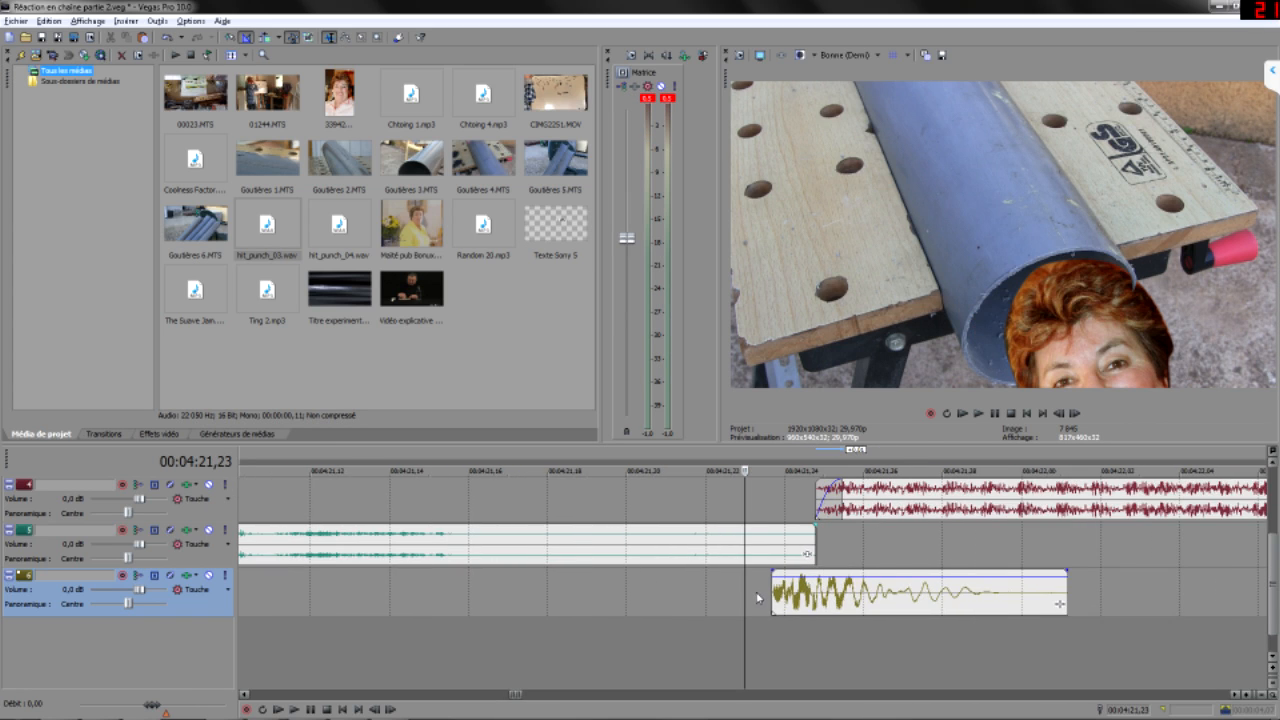
key("space")
left_click(701, 601)
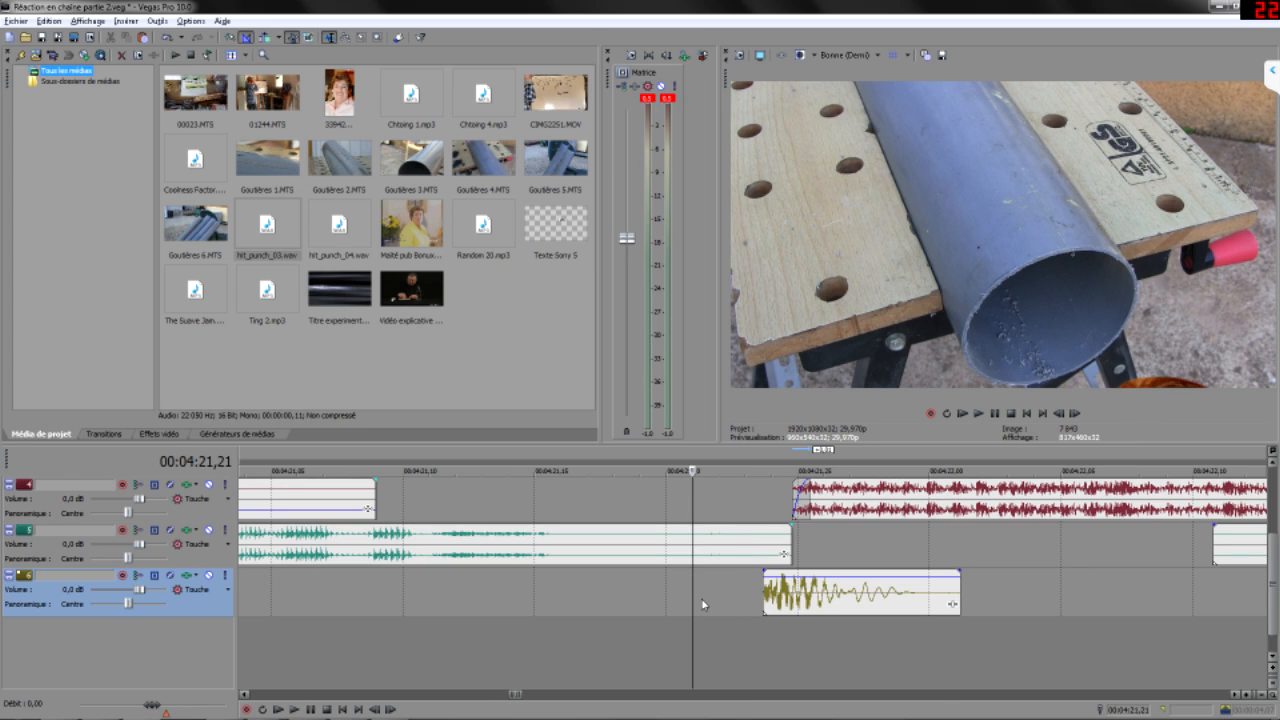
scroll(702, 604, "down", 2)
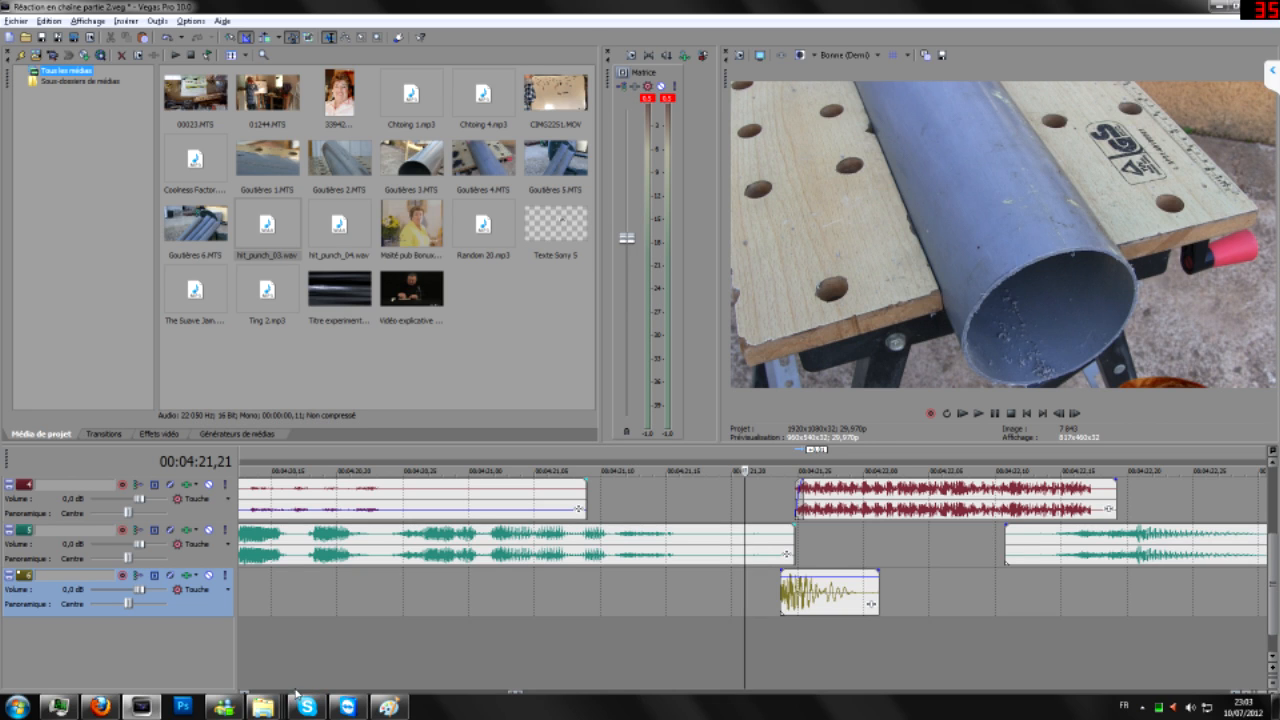
- Audition the rmine_explode_shock1 and mortar_explode2 samples in the Explosions folder of the Bruitages library
left_click(274, 706)
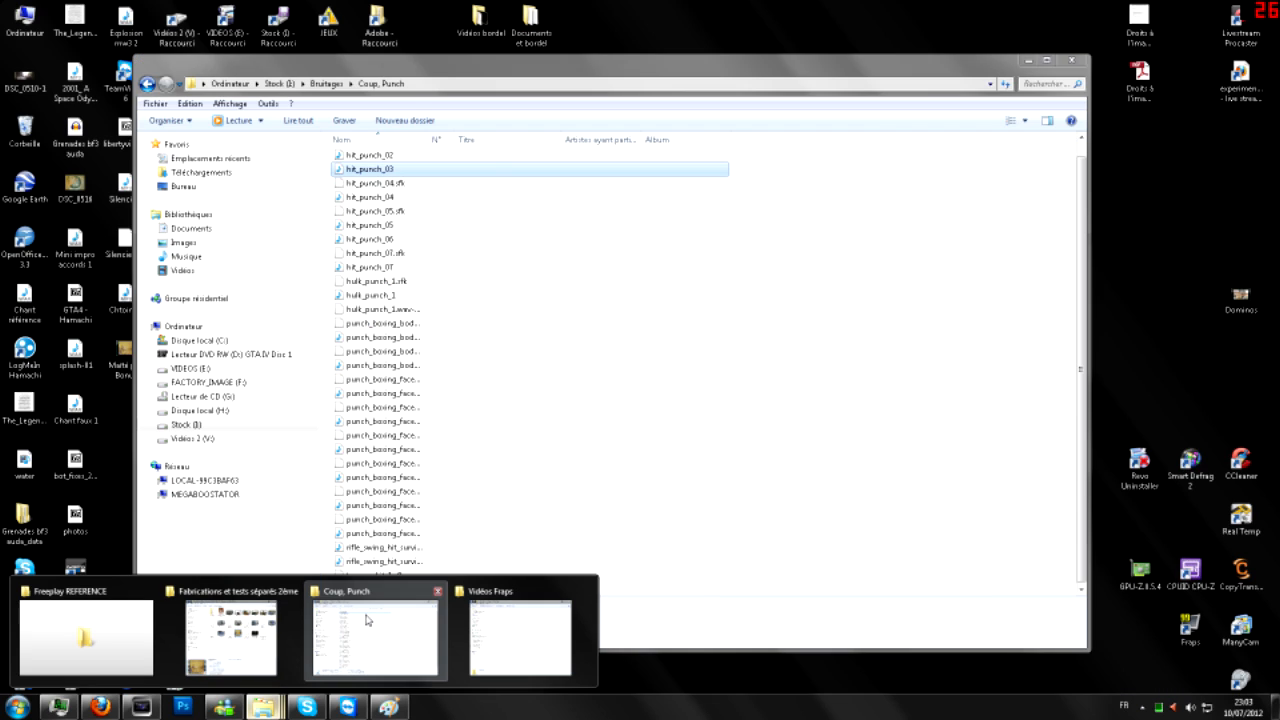
left_click(367, 621)
left_click(326, 83)
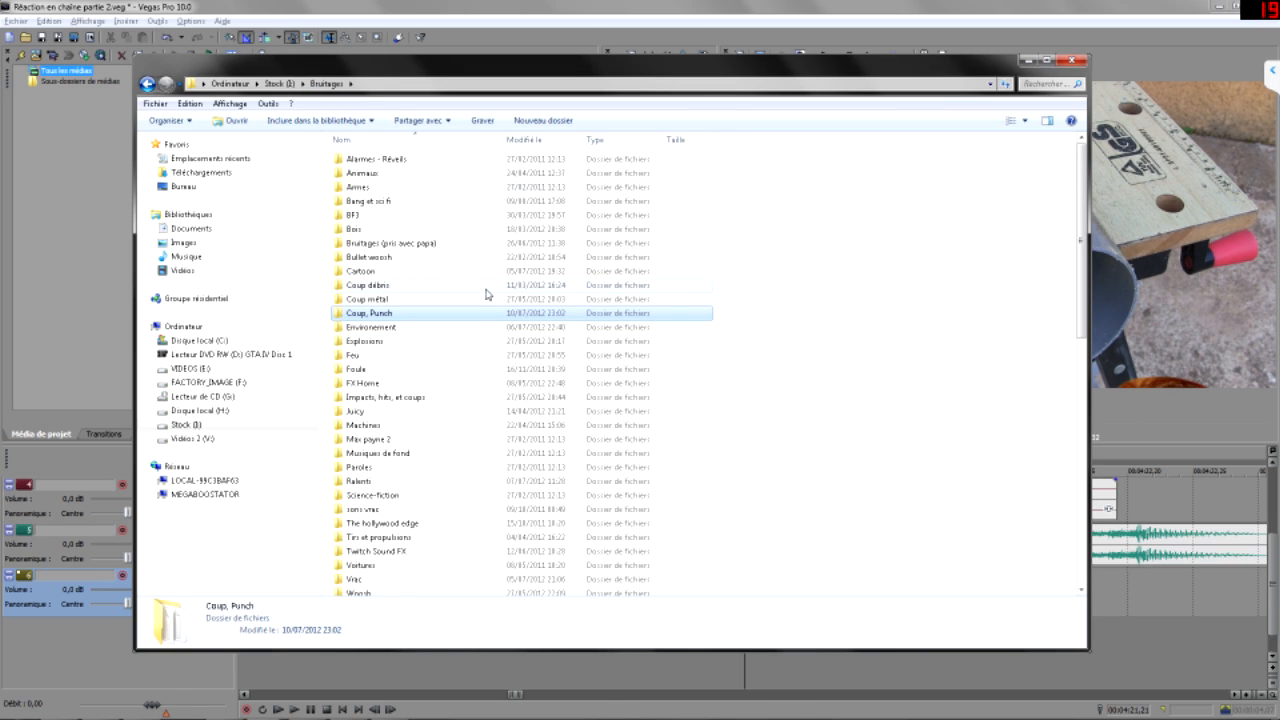
scroll(473, 425, "down", 1)
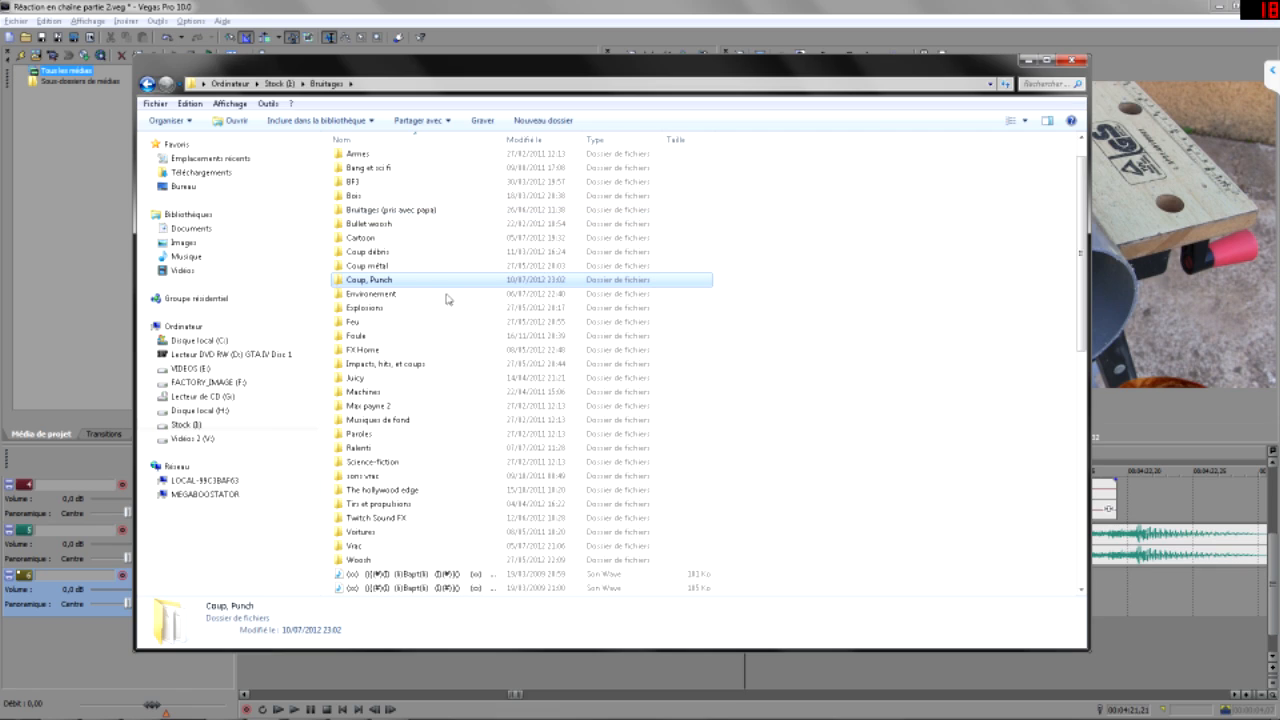
double_click(418, 310)
scroll(423, 334, "down", 5)
double_click(400, 518)
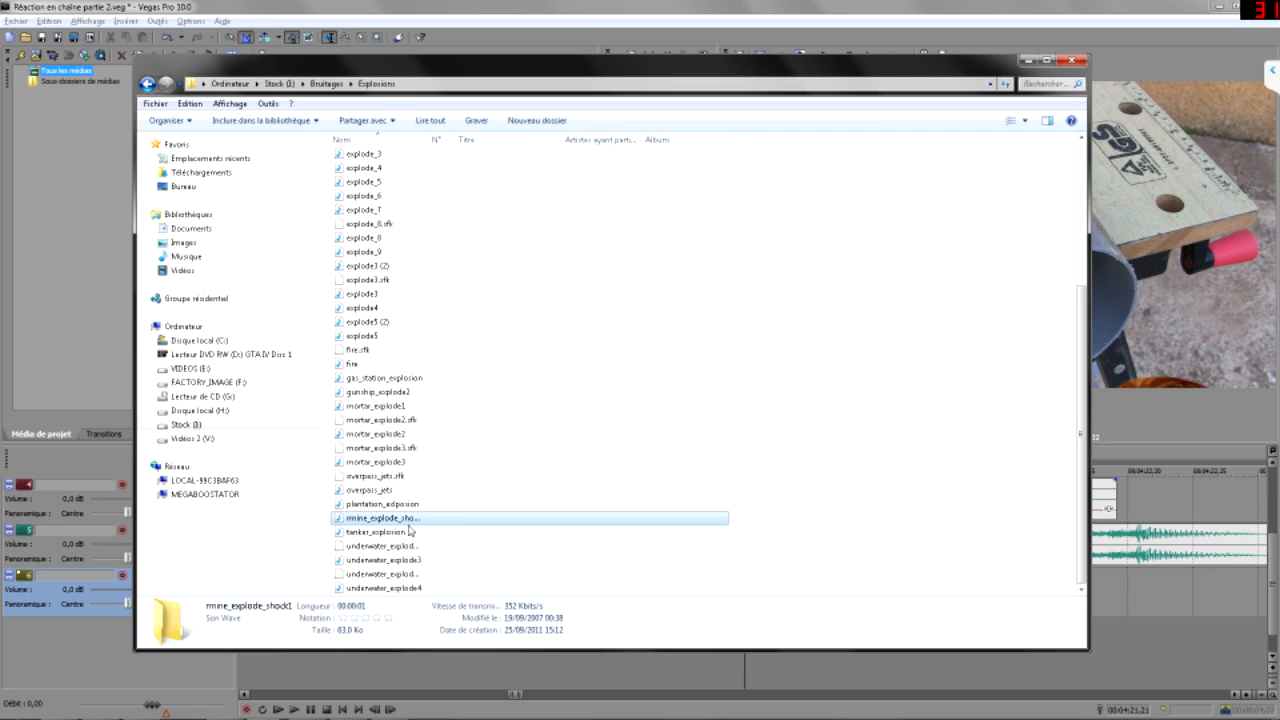
double_click(376, 434)
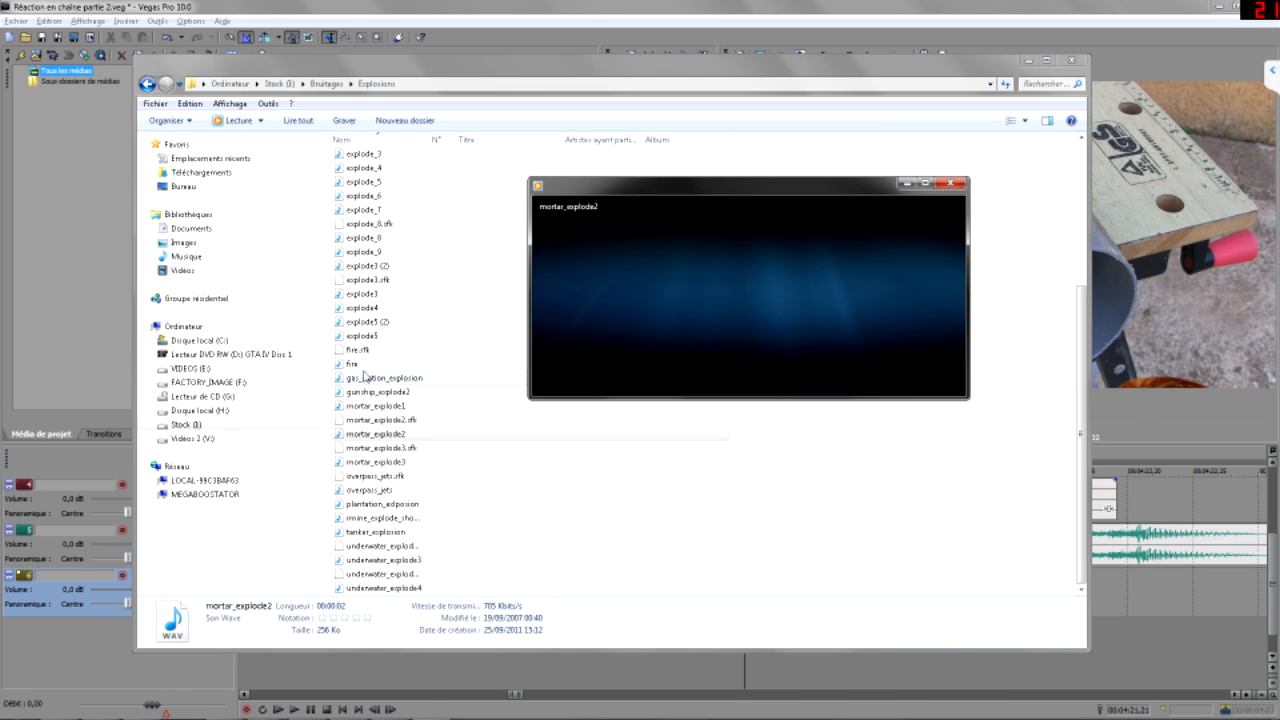
- Audition the Fouit' - Son accélération and Tir patator 3 samples in the Tirs et propulsions folder of the Bruitages library
left_click(334, 84)
key("t")
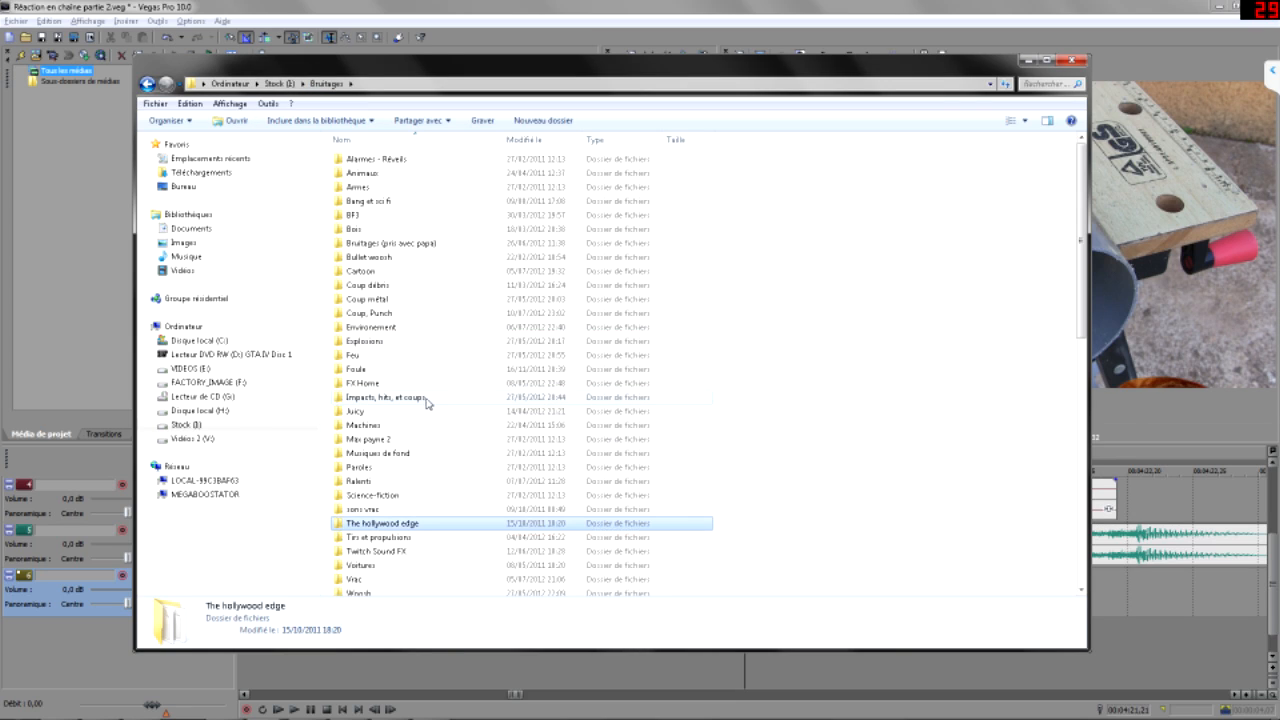
double_click(387, 540)
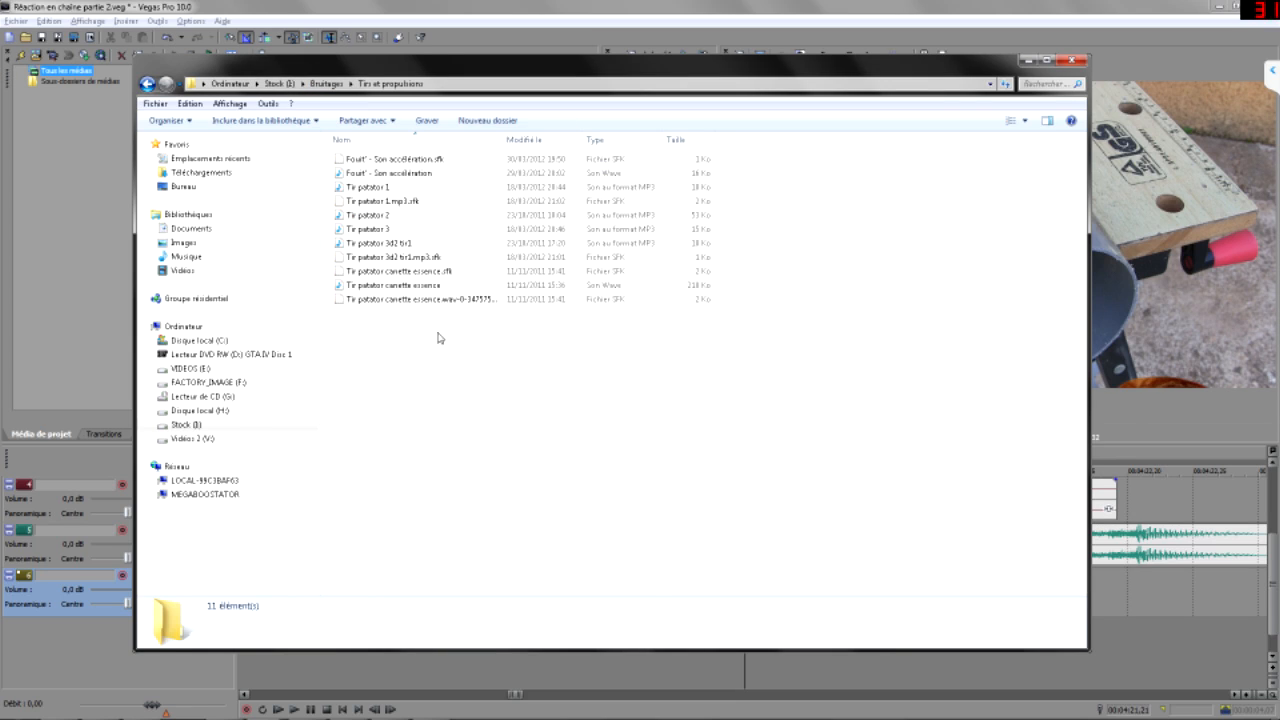
double_click(417, 178)
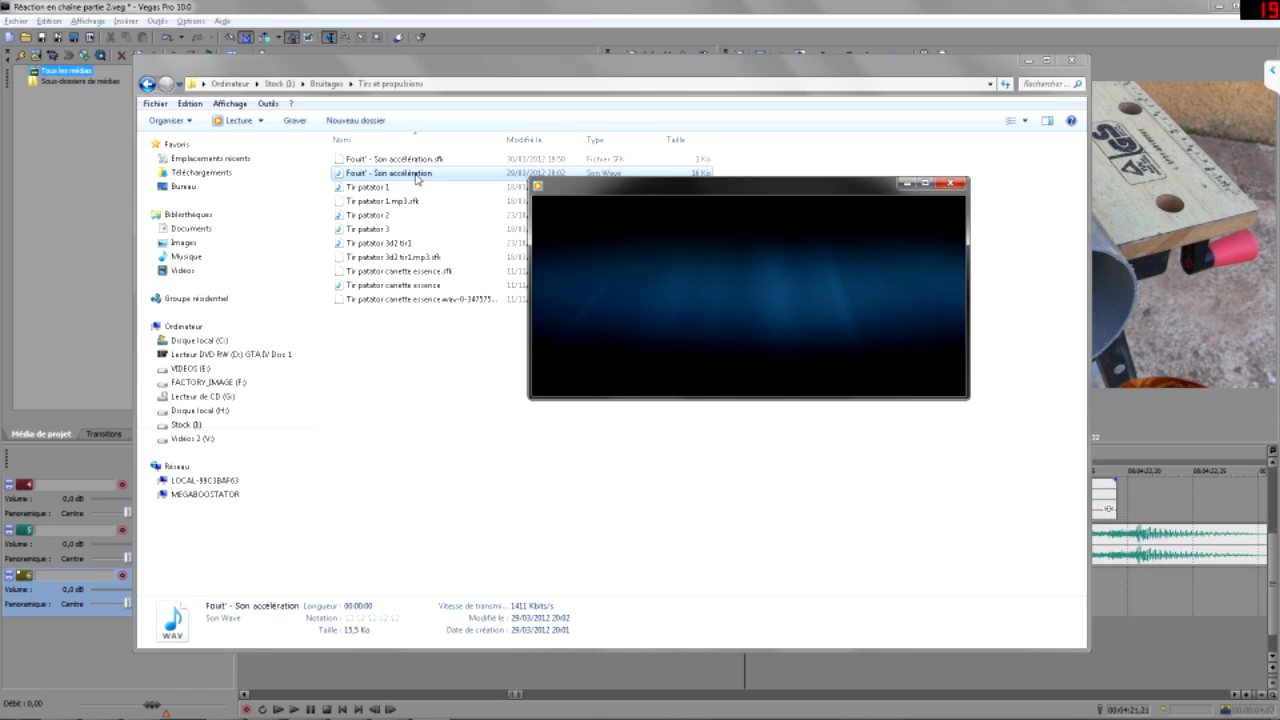
left_click(391, 228)
double_click(391, 228)
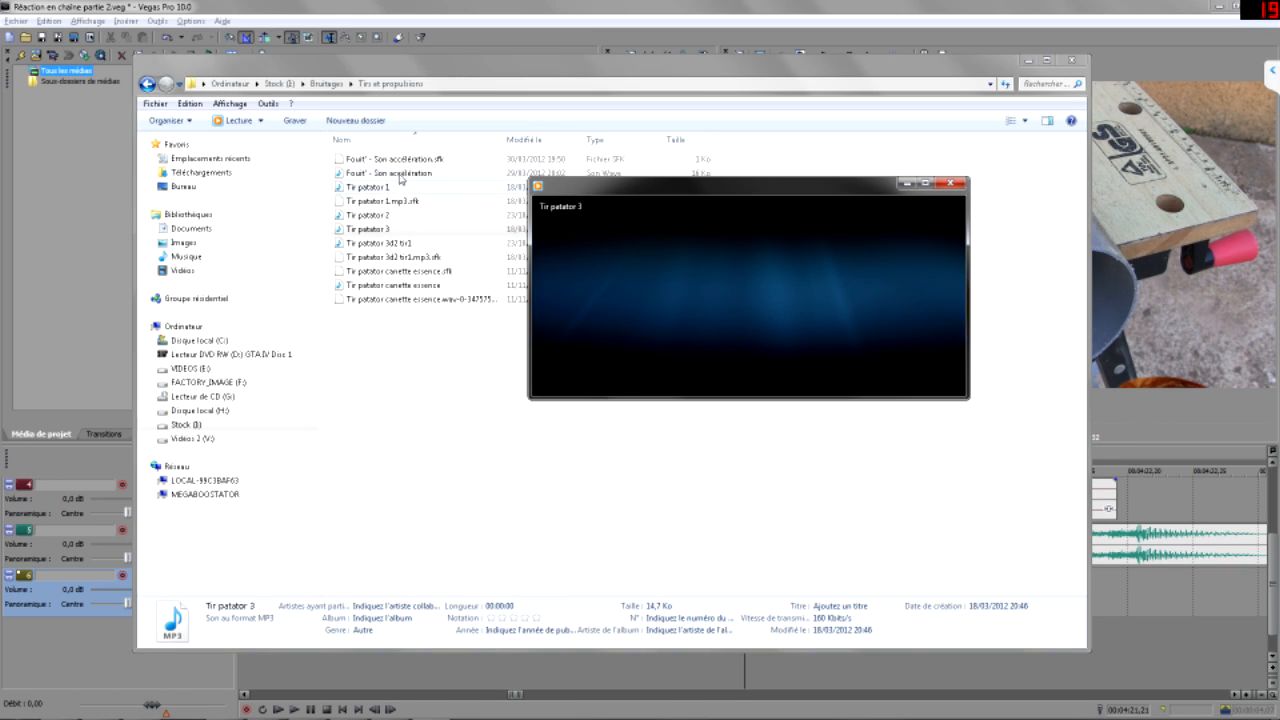
double_click(400, 173)
left_click(953, 188)
- Add the Fouit' - Son accélération sample to the olive audio track, placed just before the punch clip
left_click_drag(600, 62, 1135, 91)
left_click_drag(900, 202, 660, 595)
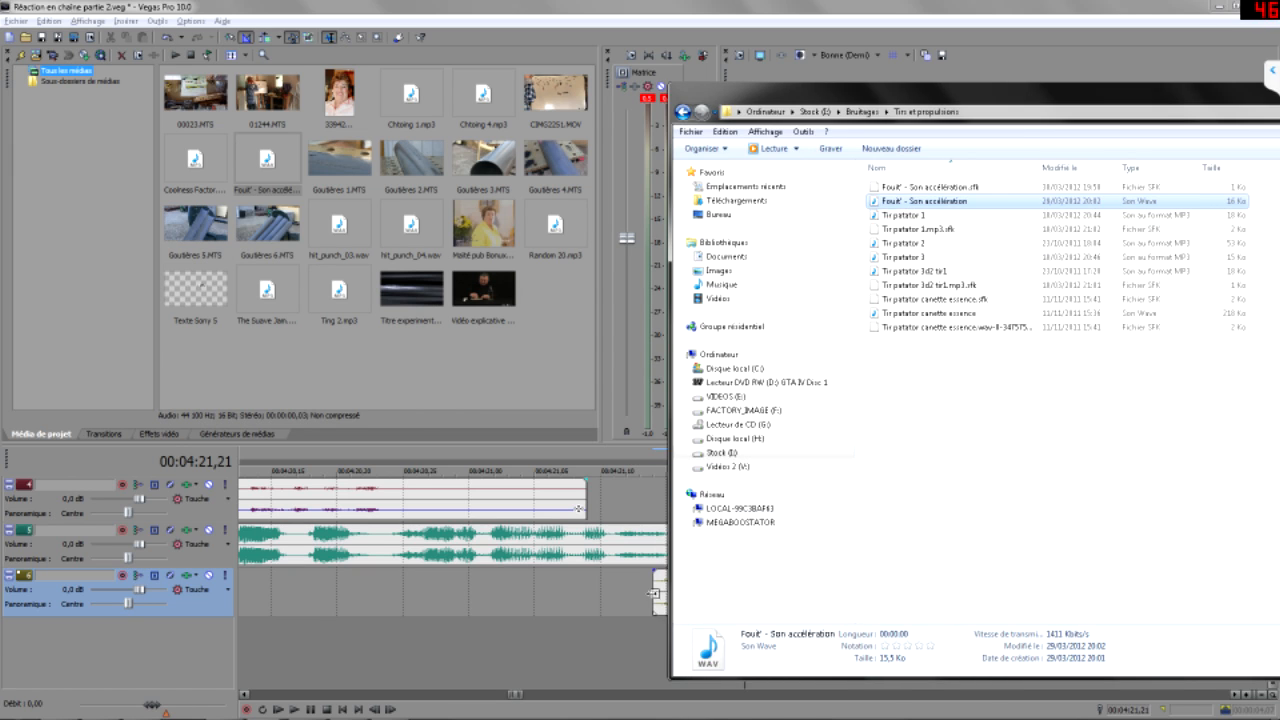
left_click_drag(775, 600, 857, 600)
left_click(850, 599)
scroll(840, 598, "up", 2)
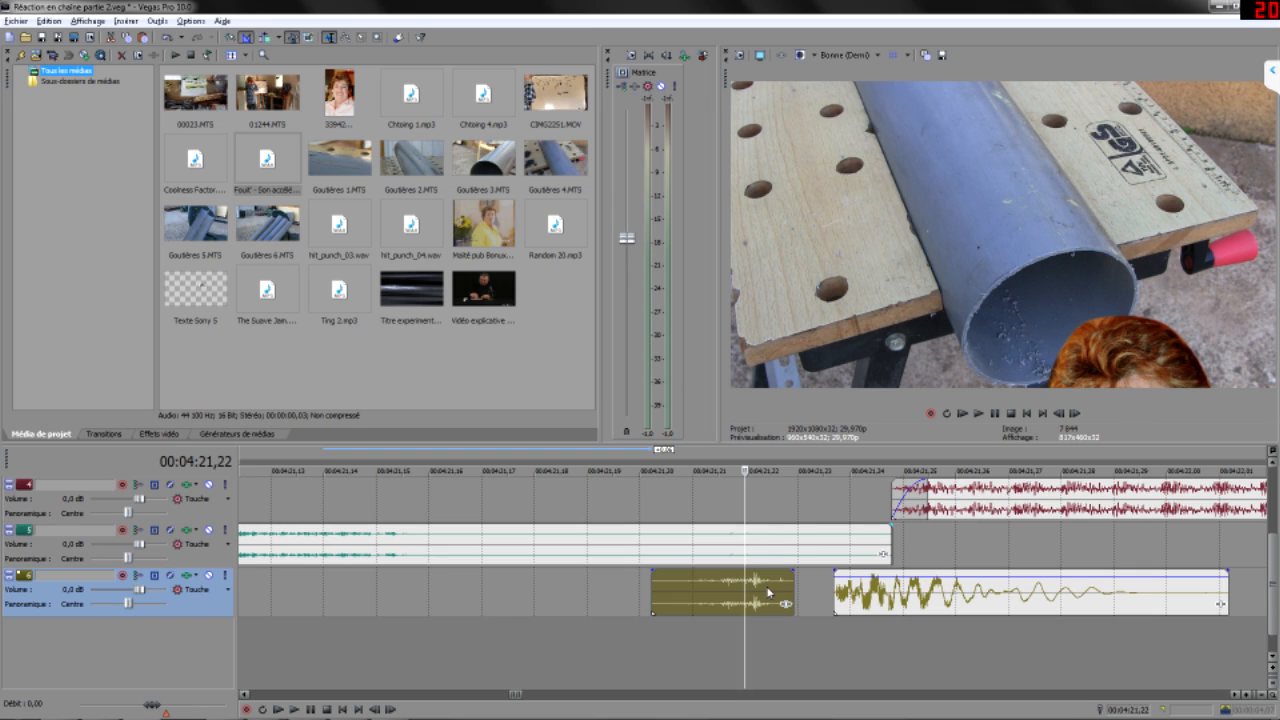
left_click_drag(760, 590, 788, 590)
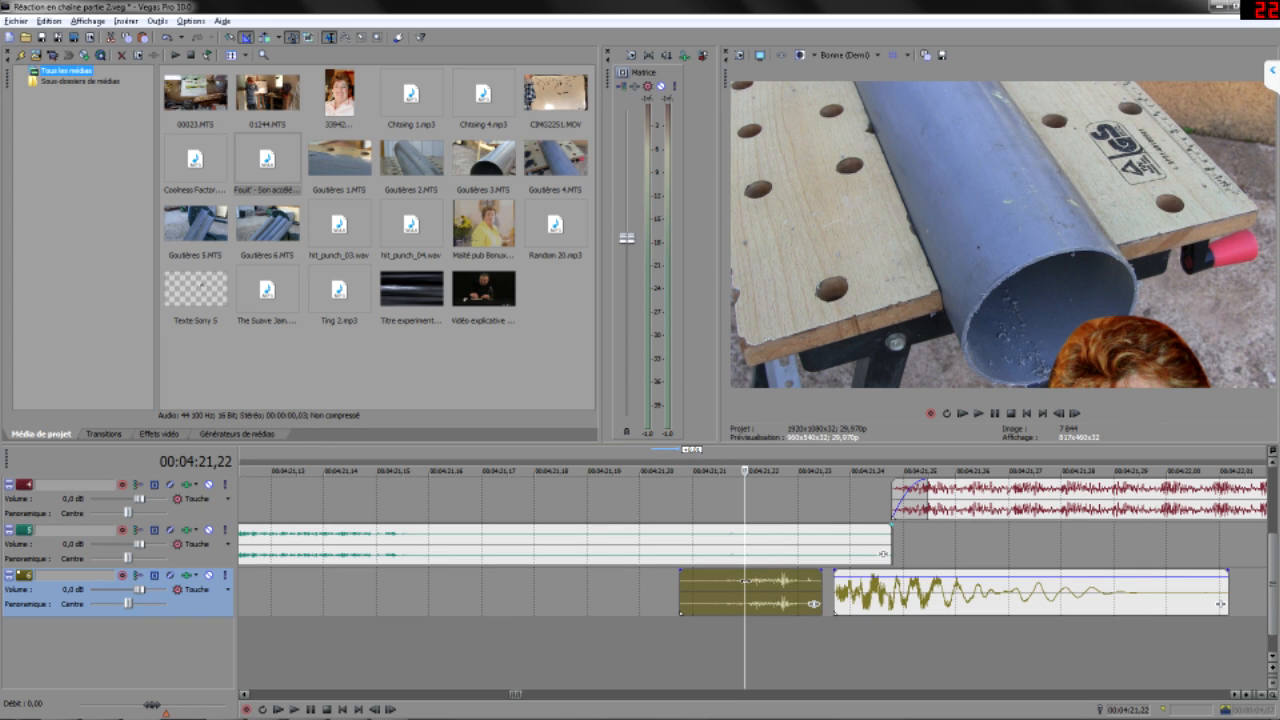
- Replay the portrait's arrival and inspect the whoosh clip's timing against the punch, starting from about 00:04:21,19
left_click(518, 591)
scroll(518, 591, "down", 2)
key("space")
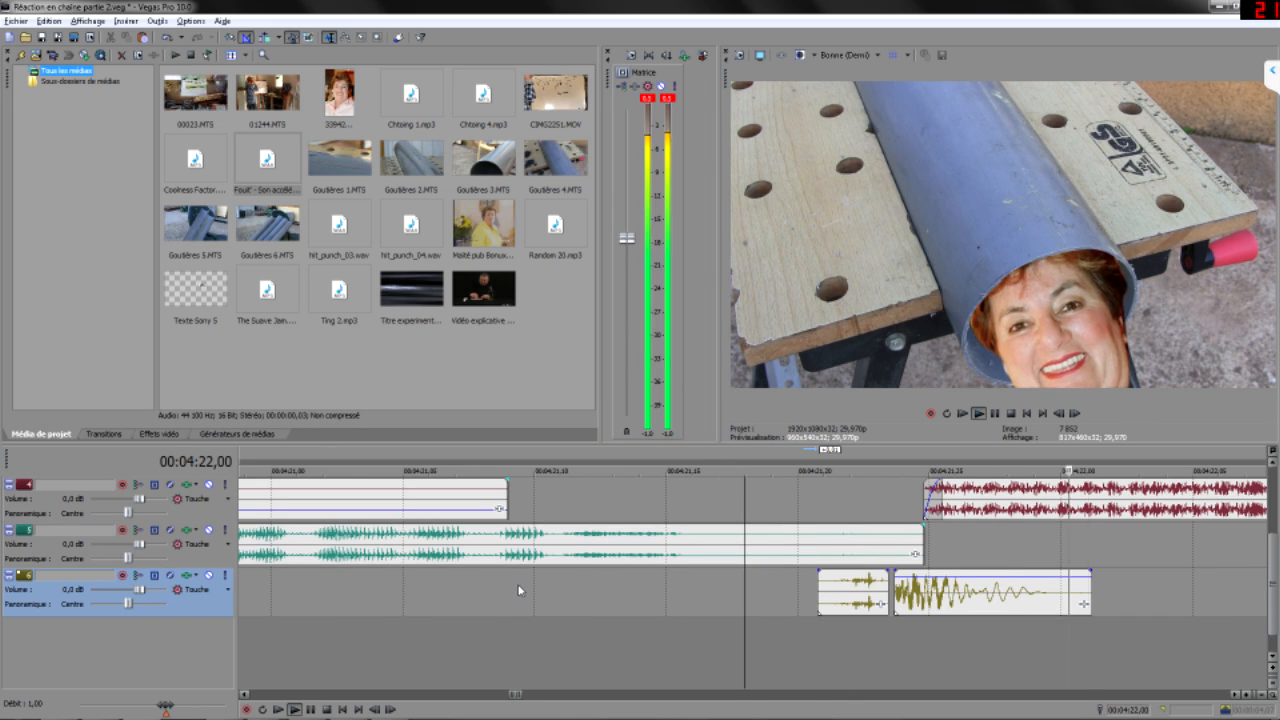
left_click(835, 599)
scroll(827, 597, "up", 2)
left_click(799, 607)
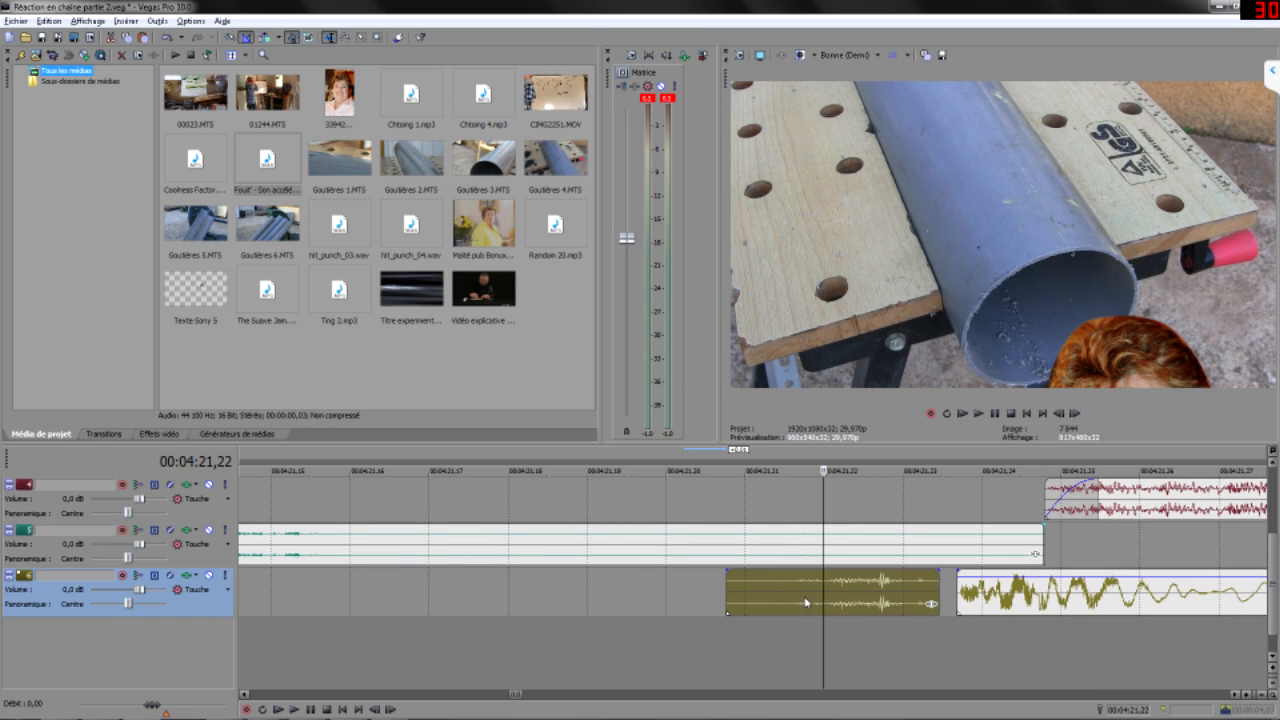
scroll(787, 584, "down", 2)
left_click(667, 607)
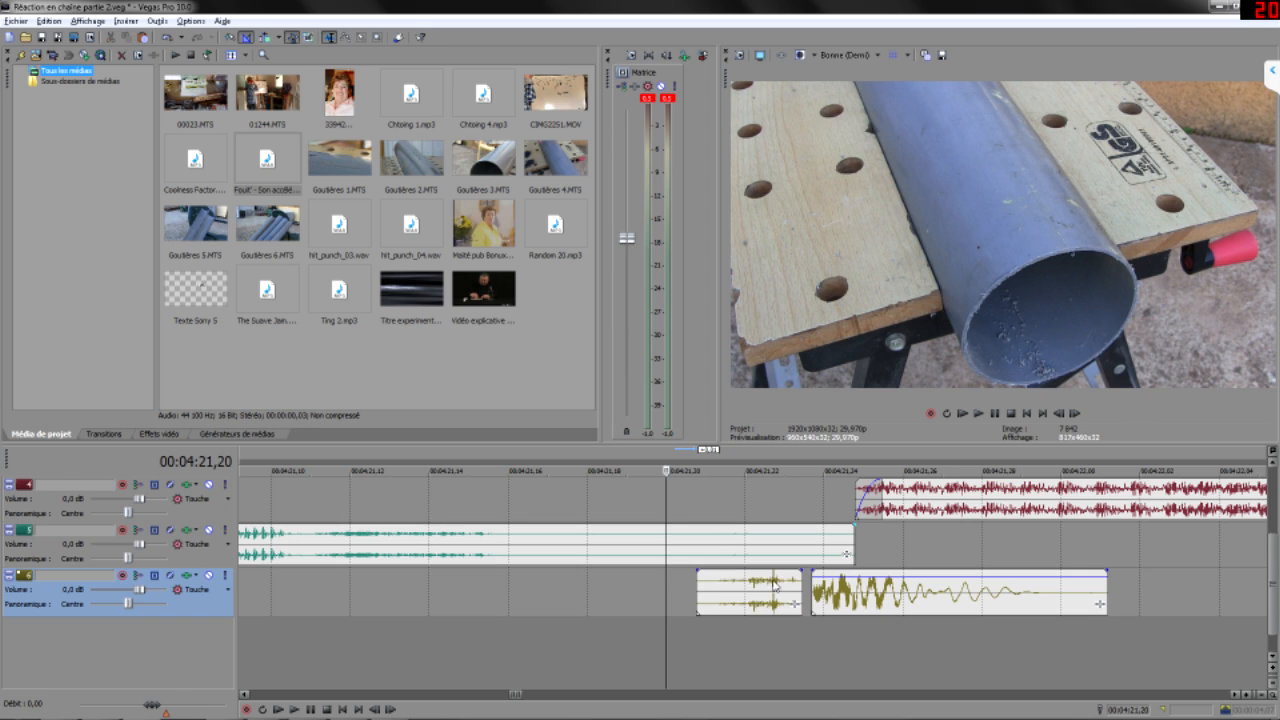
left_click(628, 602)
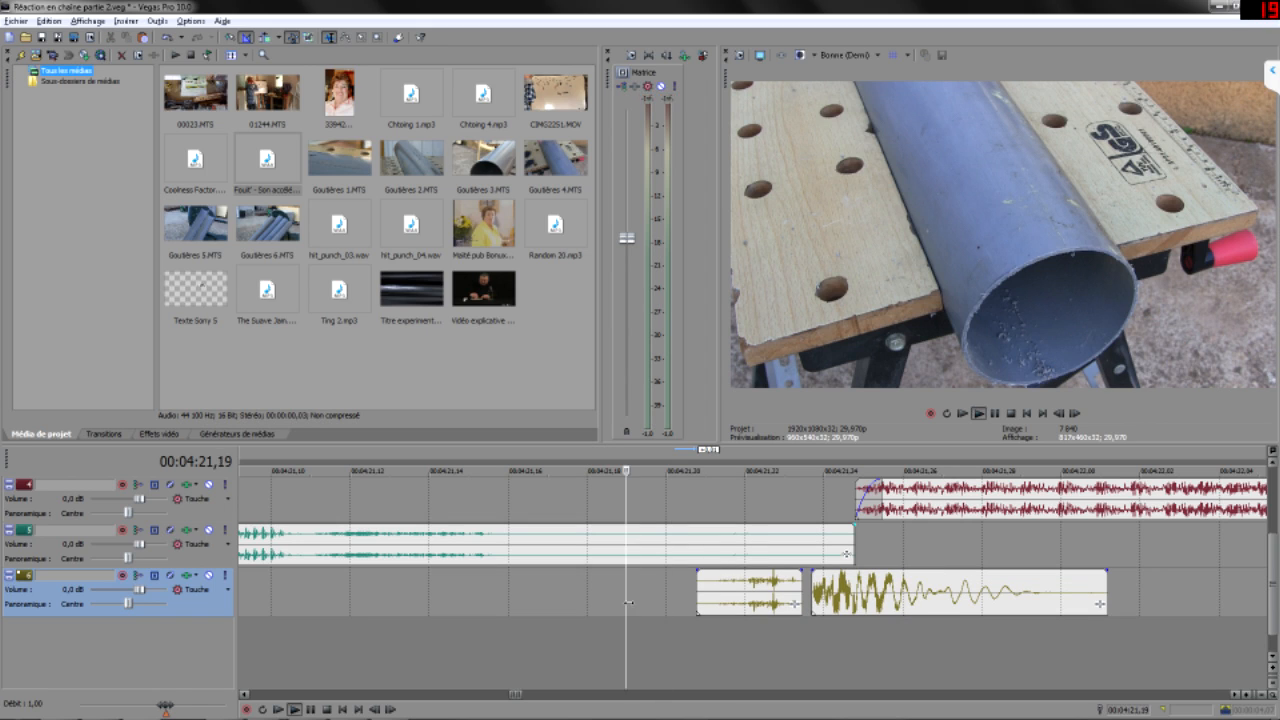
key("space")
key("Return")
- Extend the end of the punch clip slightly and replay the portrait's arrival
left_click(784, 603)
scroll(790, 603, "up", 3)
scroll(898, 603, "down", 2)
scroll(1014, 600, "down", 1)
left_click_drag(1066, 588, 1084, 590)
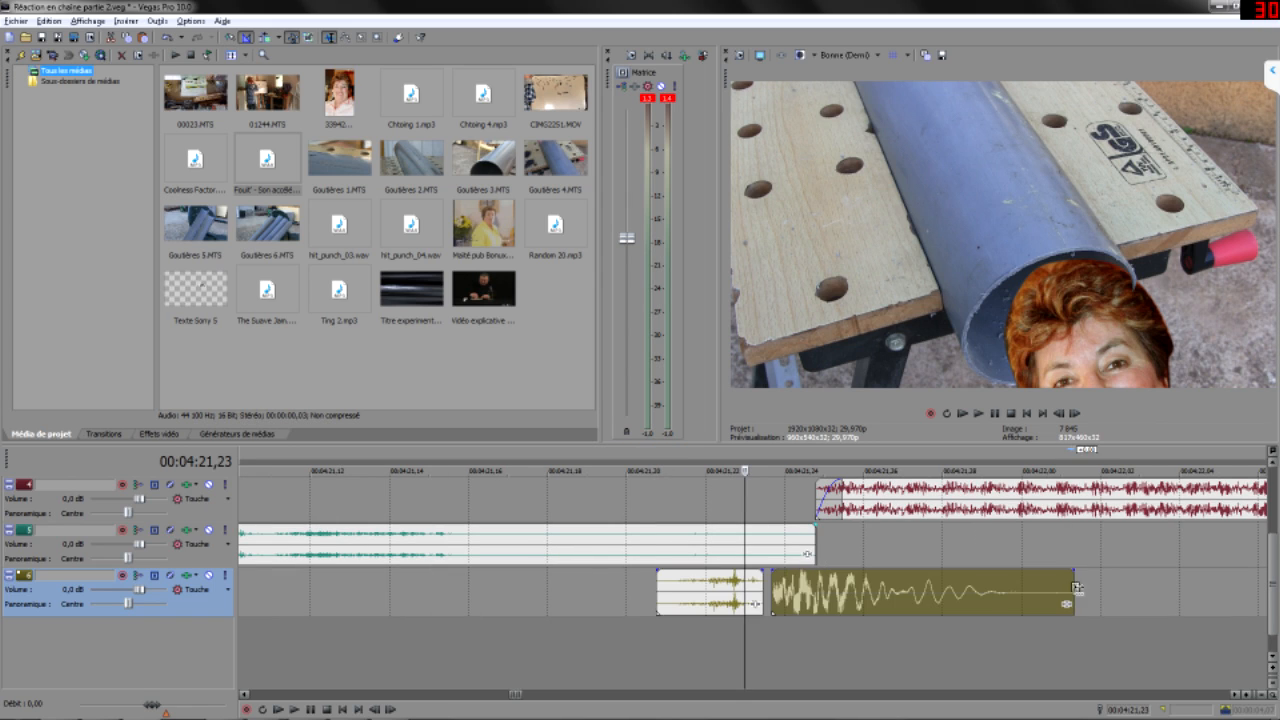
left_click(586, 601)
key("space")
key("Return")
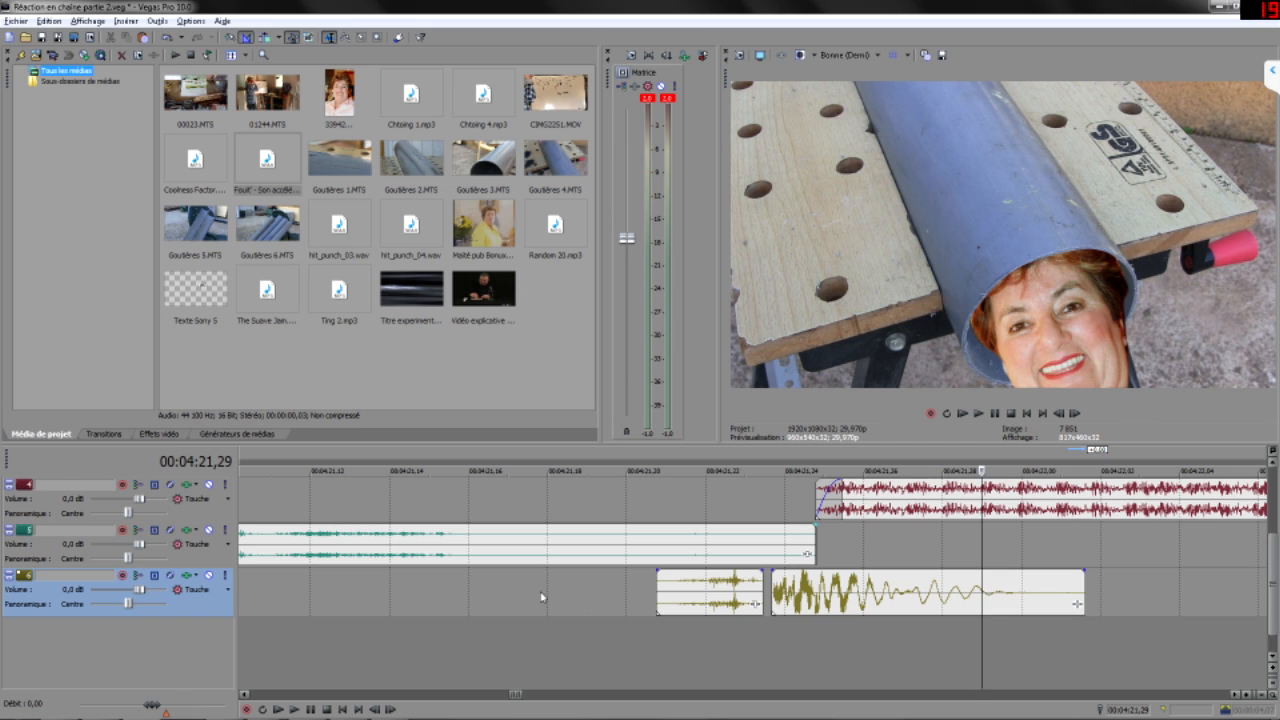
- Replay the portrait's arrival through the shaking in the pipe to check the combined whoosh and punch sounds
left_click(612, 628)
key("space")
scroll(604, 611, "down", 3)
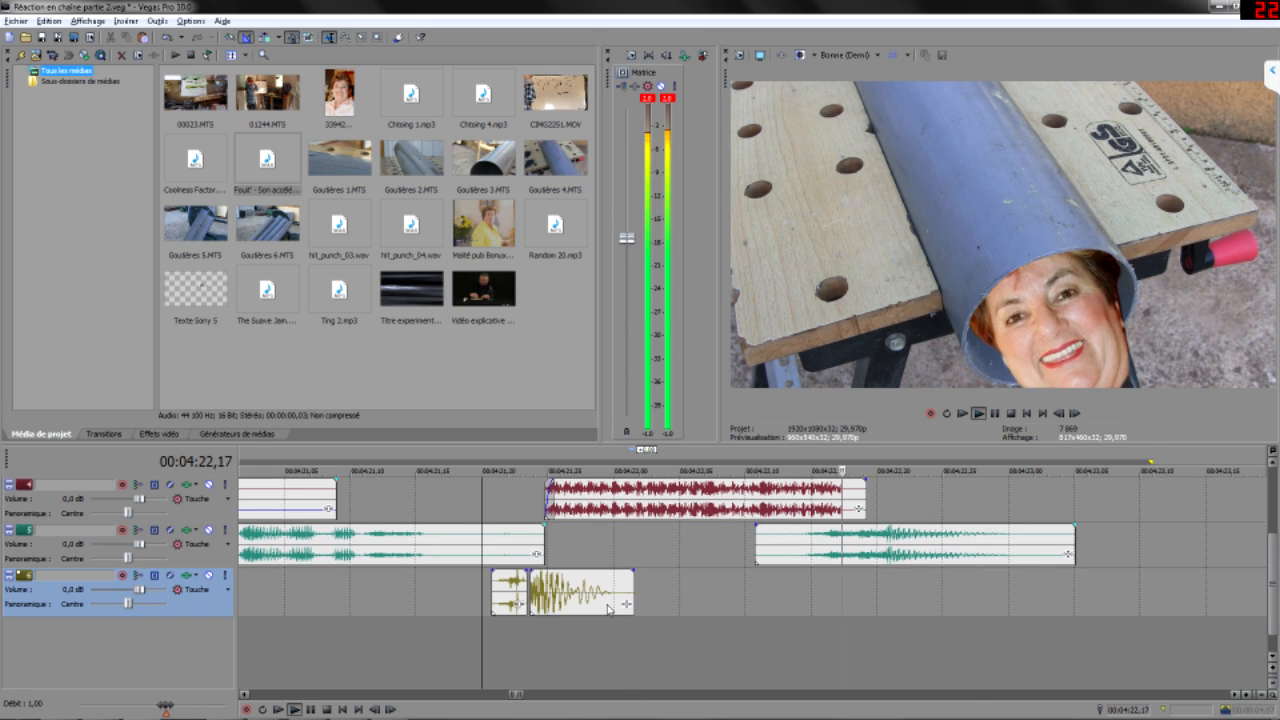
key("Return")
- Play the whole pipe sequence from 00:04:19,02 to check the voice, whoosh, punch and shaking sounds together
left_click(428, 580)
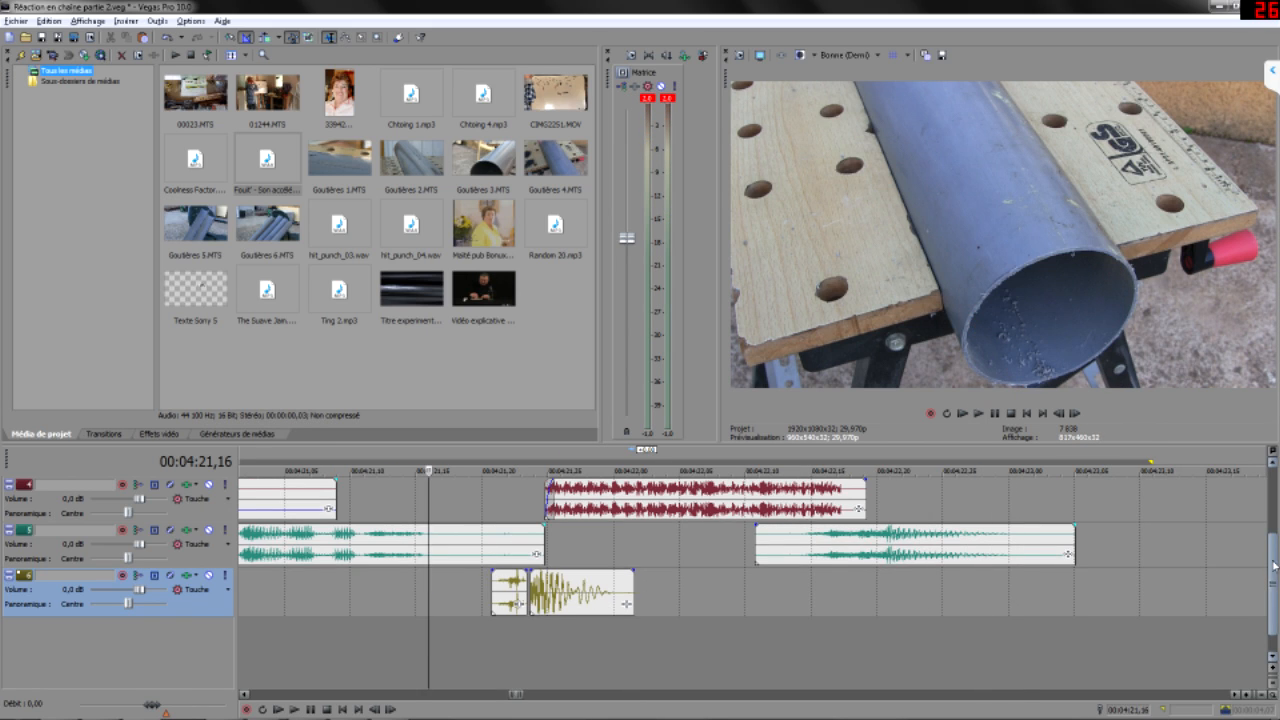
left_click_drag(1272, 575, 1272, 555)
scroll(740, 575, "down", 3)
left_click(408, 622)
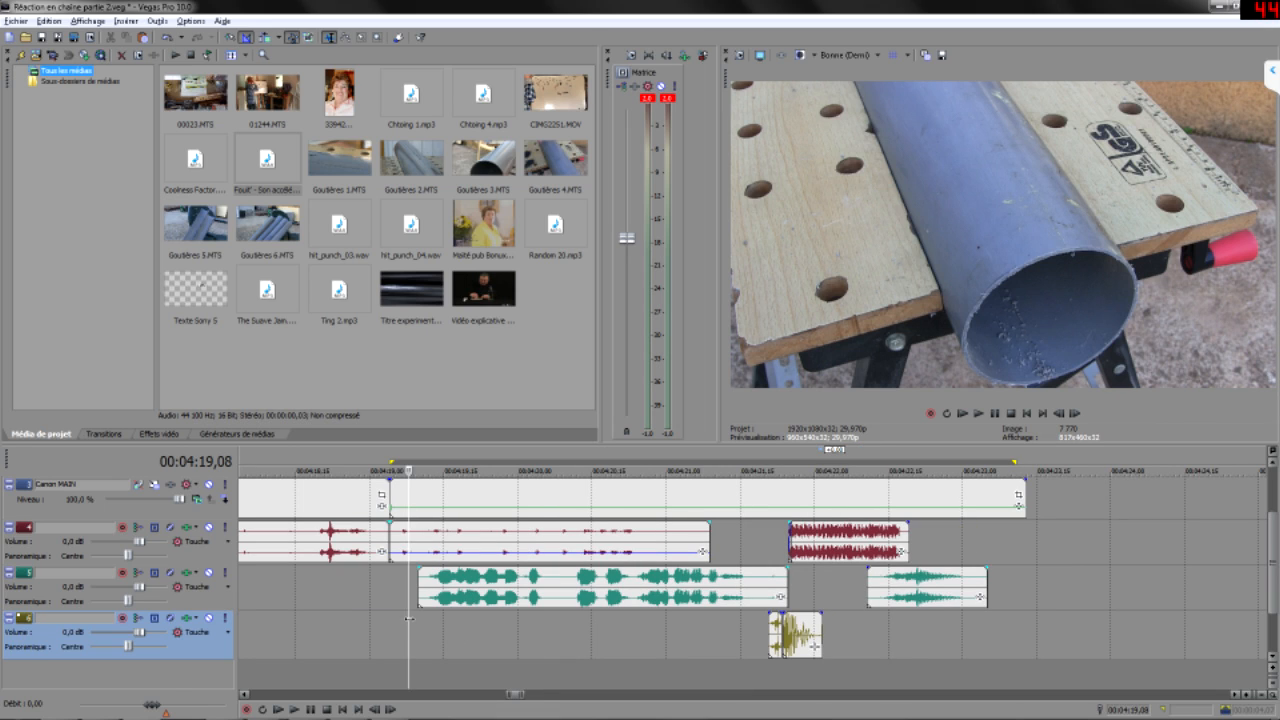
left_click(392, 603)
left_click_drag(400, 493, 1011, 486)
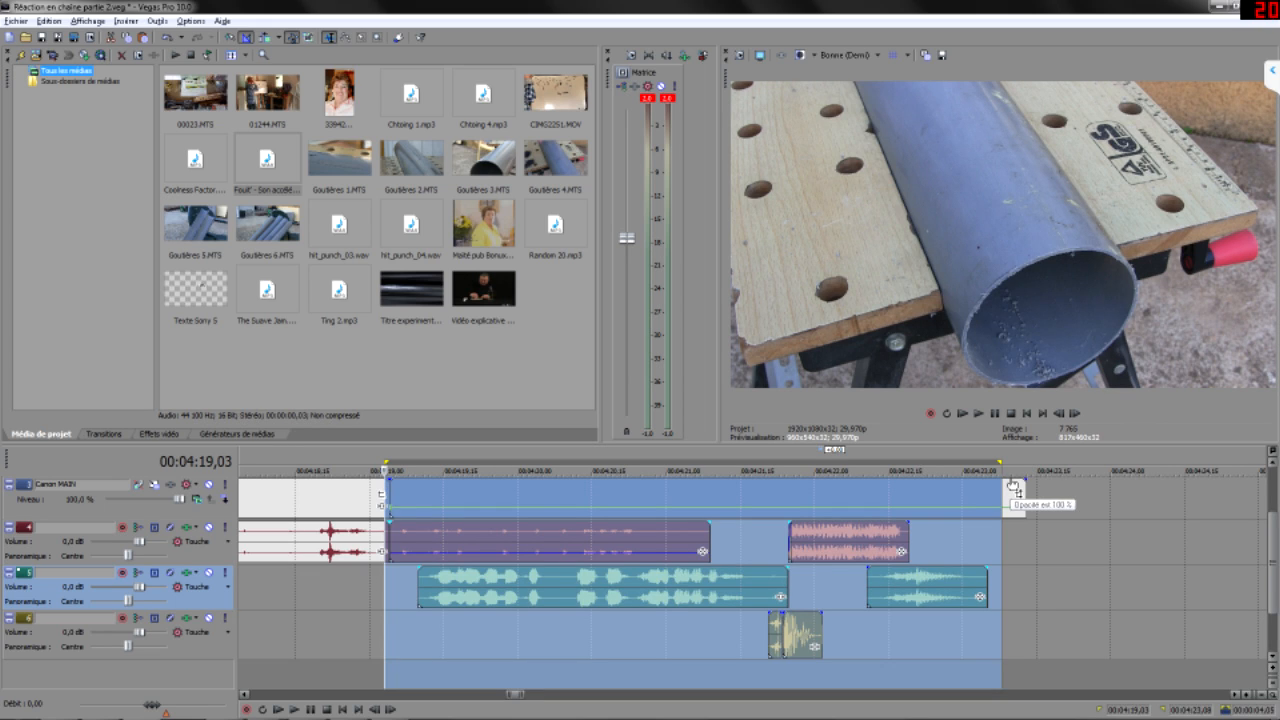
left_click(382, 599)
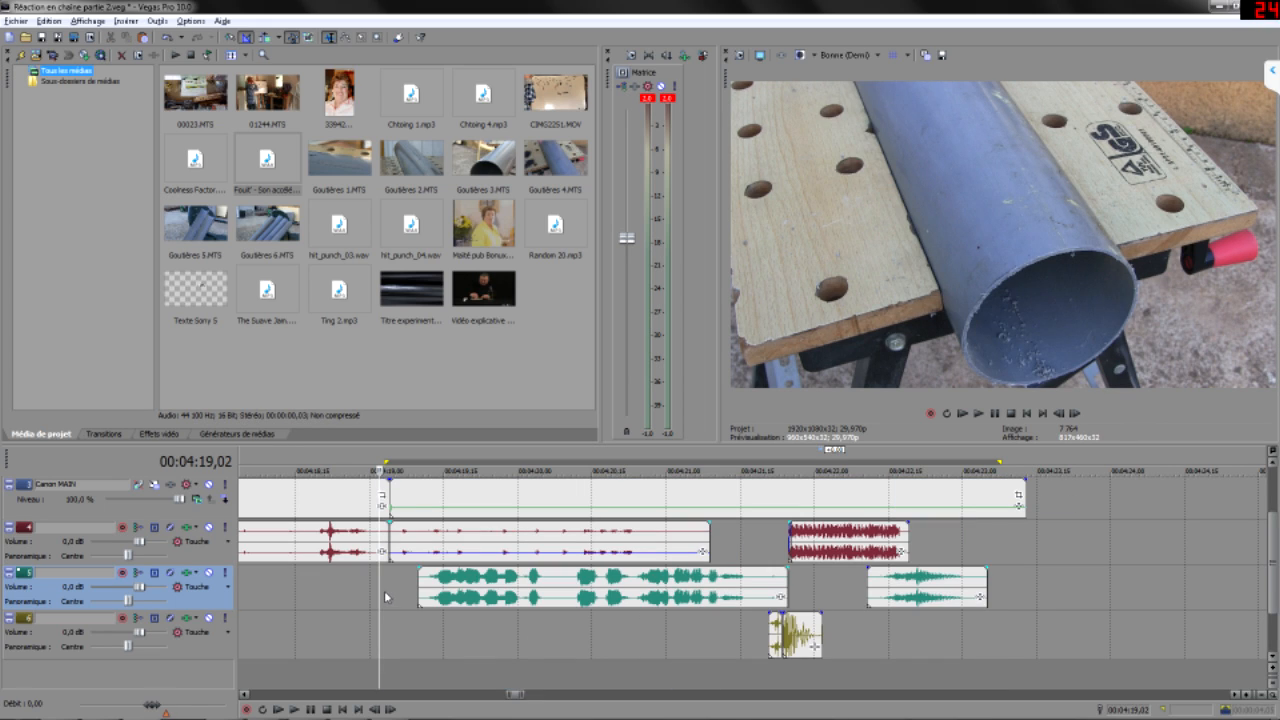
key("space")
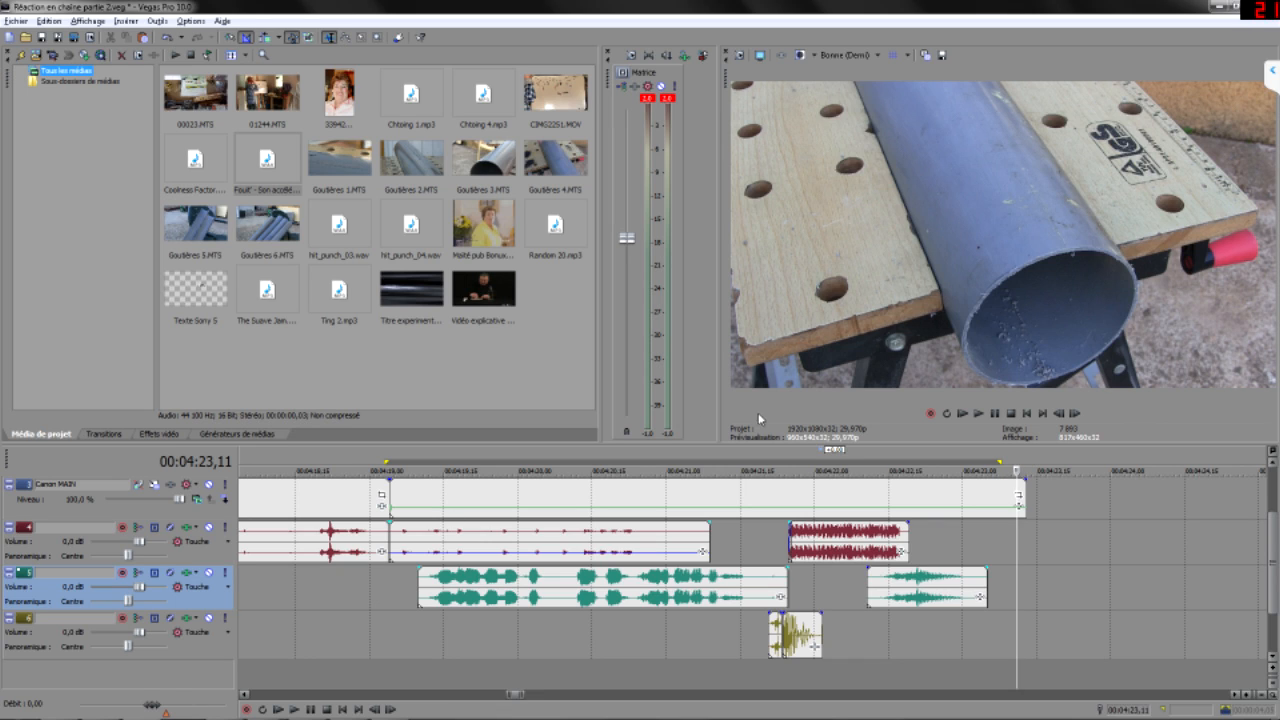
- Step frame by frame between 00:04:21,25 and 00:04:21,23 to compare the portrait's arrival with the audio clips
left_click(778, 546)
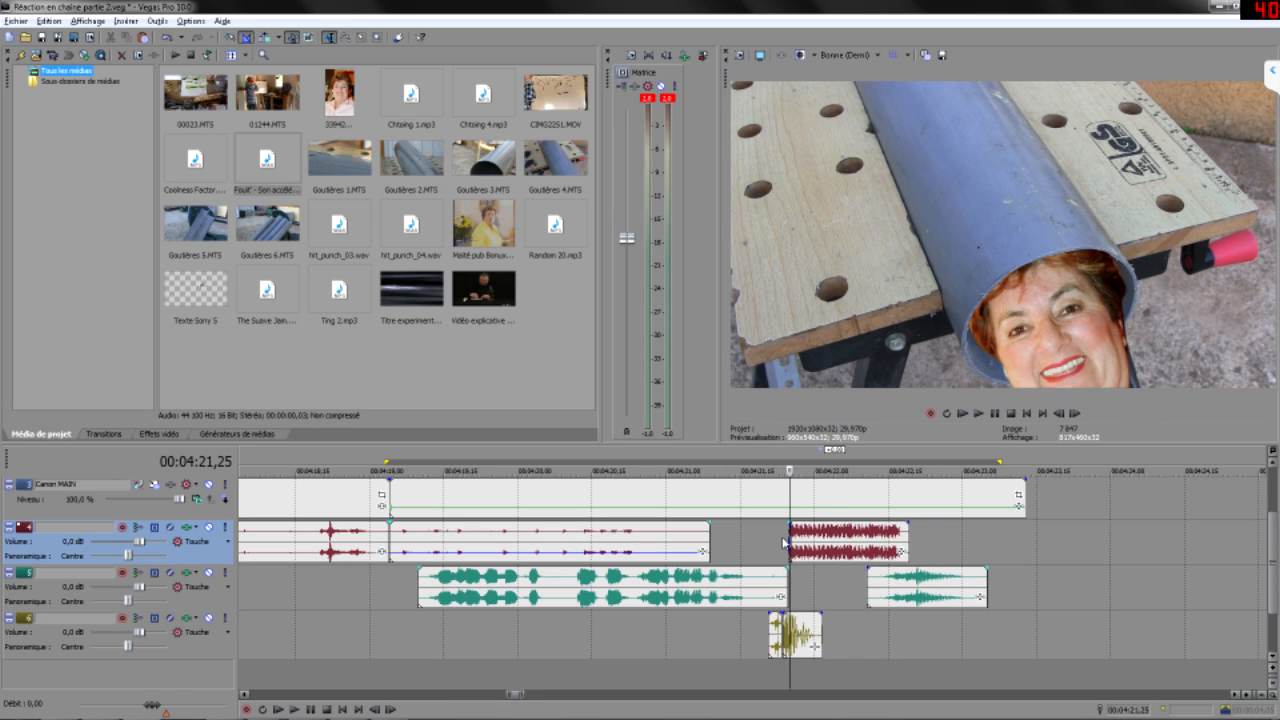
key("Right")
key("Right")
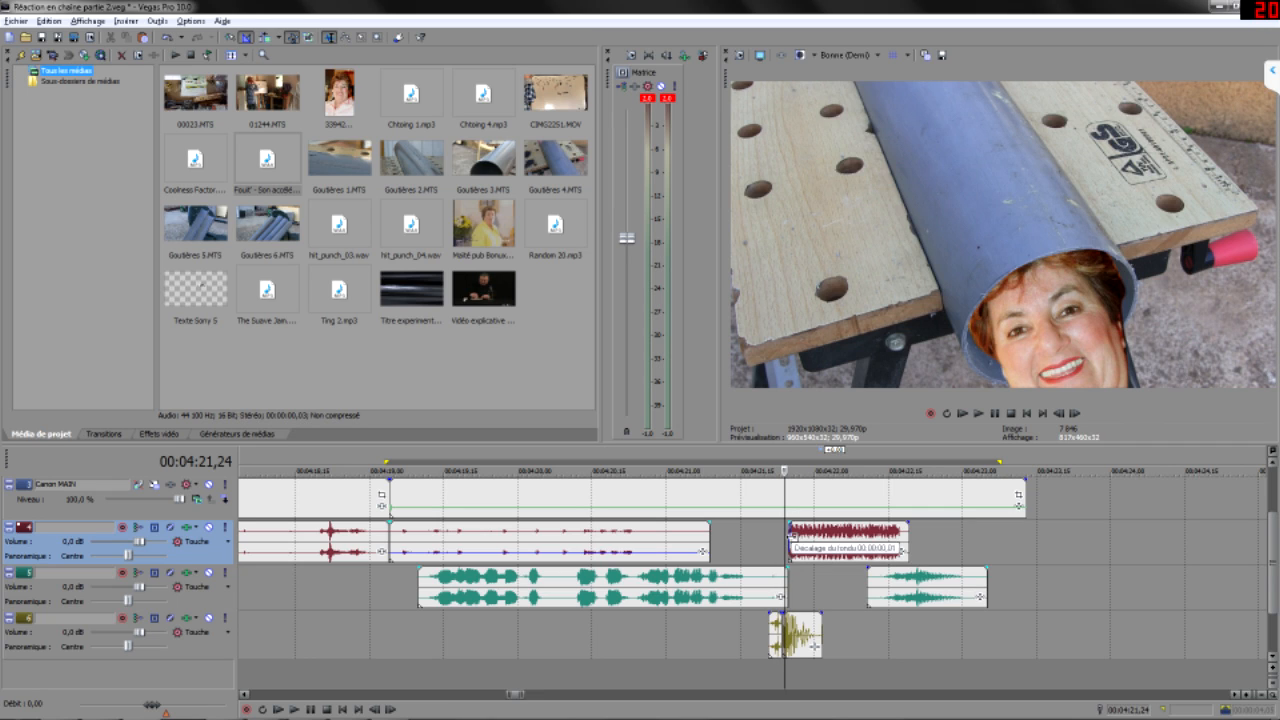
key("Left")
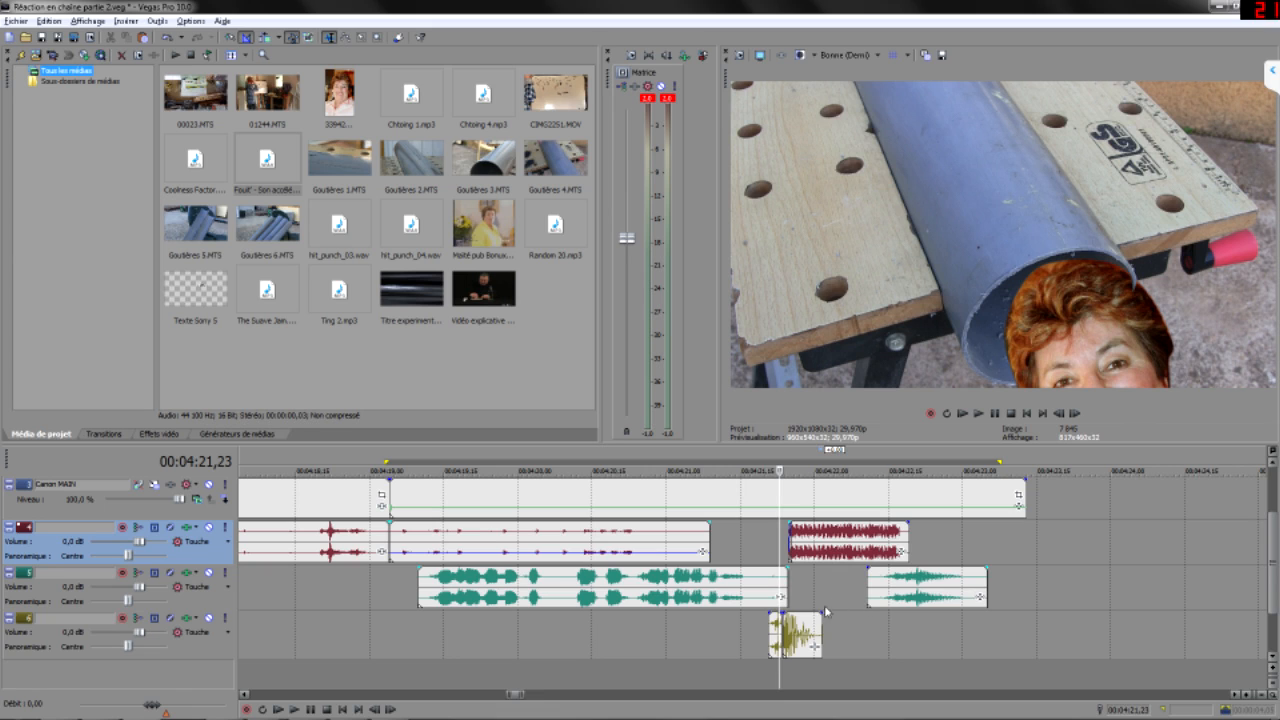
scroll(798, 598, "up", 3)
scroll(798, 598, "down", 3)
scroll(784, 589, "up", 2)
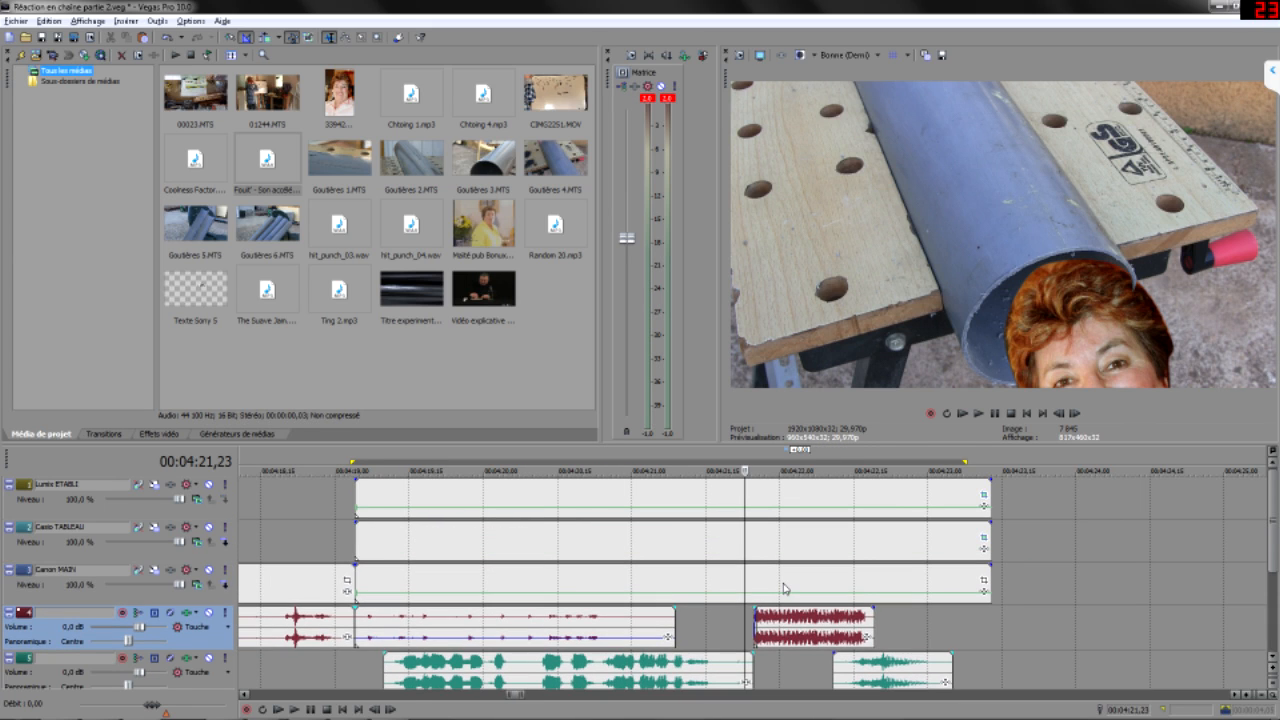
- Open the portrait's pan/crop settings on the Casio TABLEAU track and review its position keyframes
left_click(984, 539)
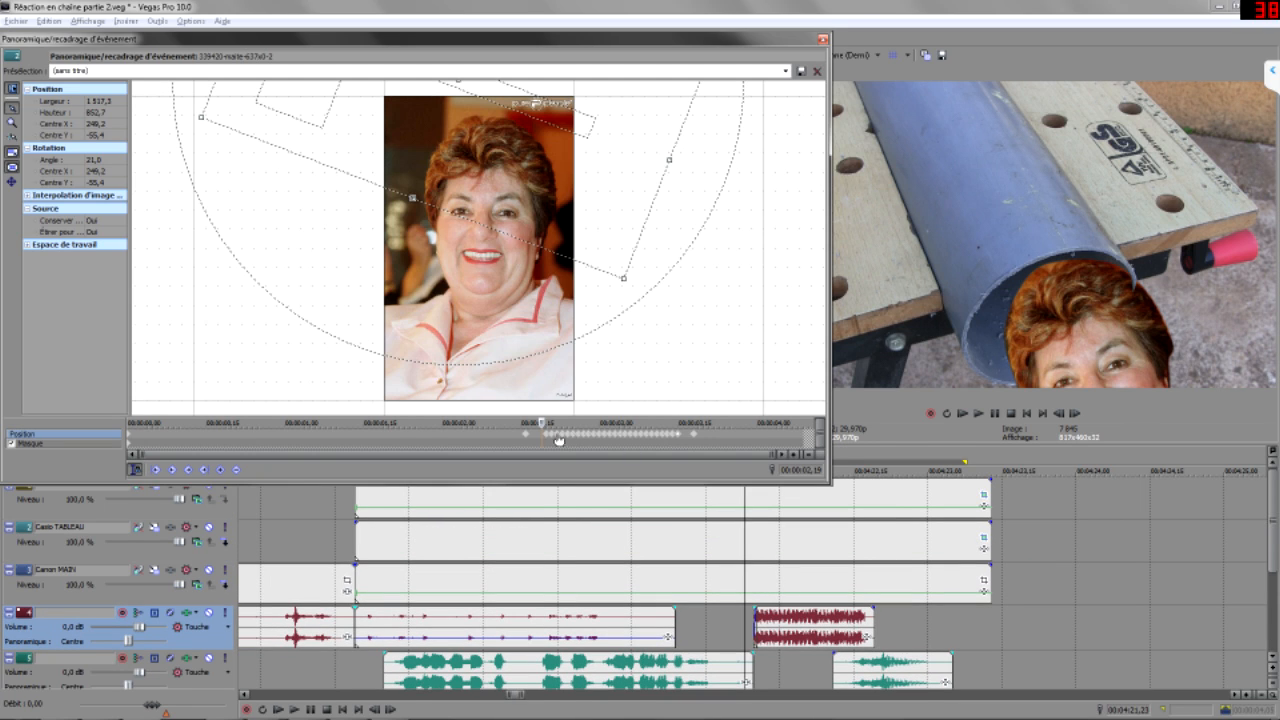
key("Home")
scroll(557, 443, "up", 1)
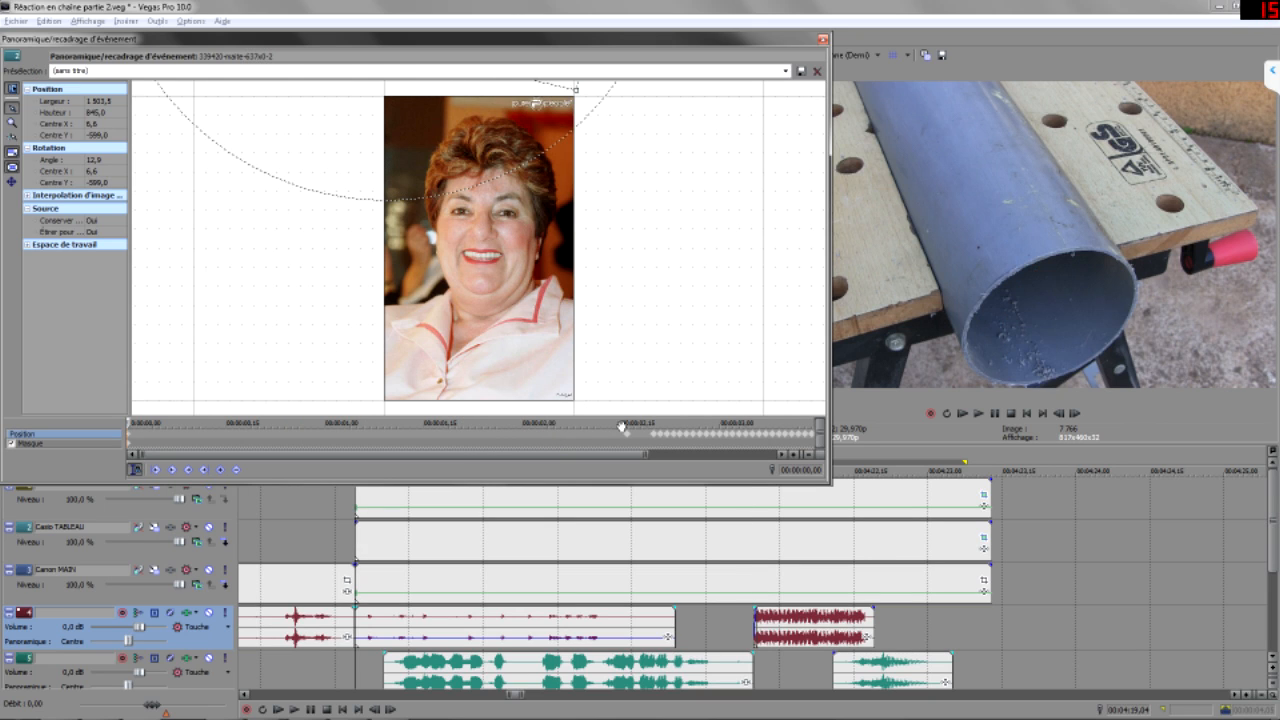
left_click(655, 442)
left_click_drag(533, 179, 544, 180)
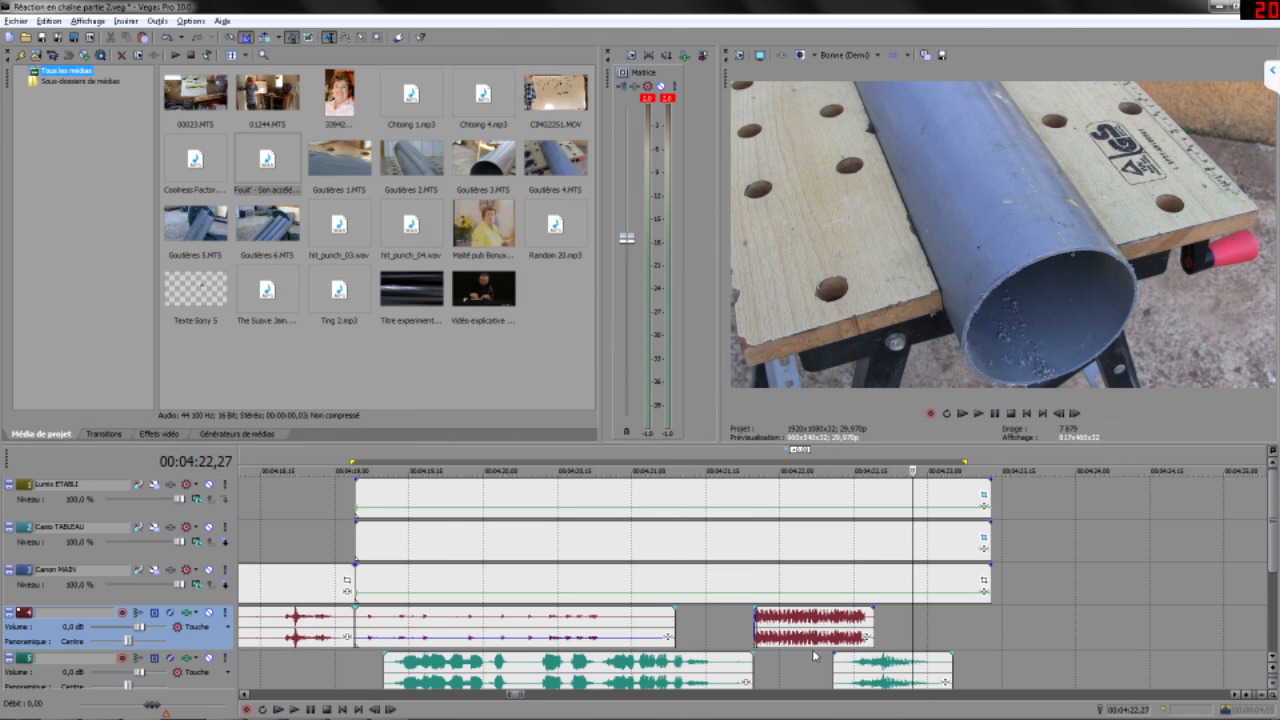
- Copy the green track's voice clip onto the red audio track beyond the last clips and extend its end to about 17.5 s
scroll(815, 655, "down", 2)
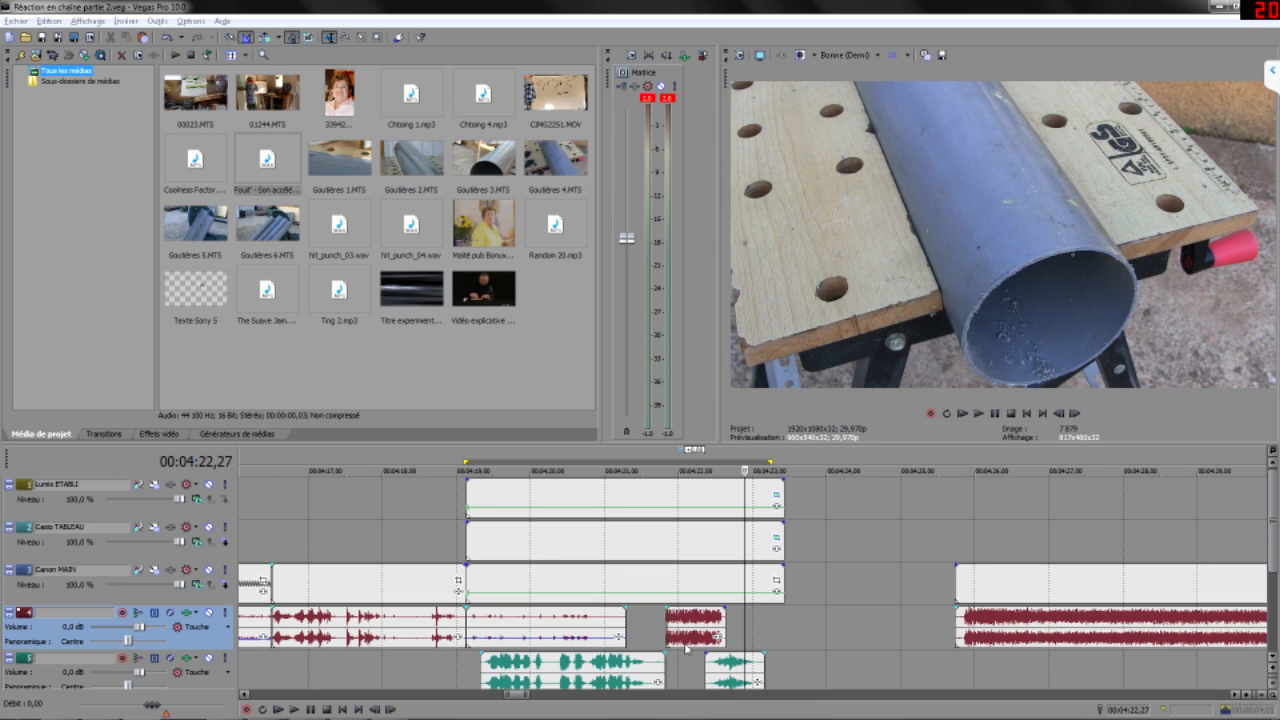
left_click(562, 670)
scroll(680, 654, "down", 2)
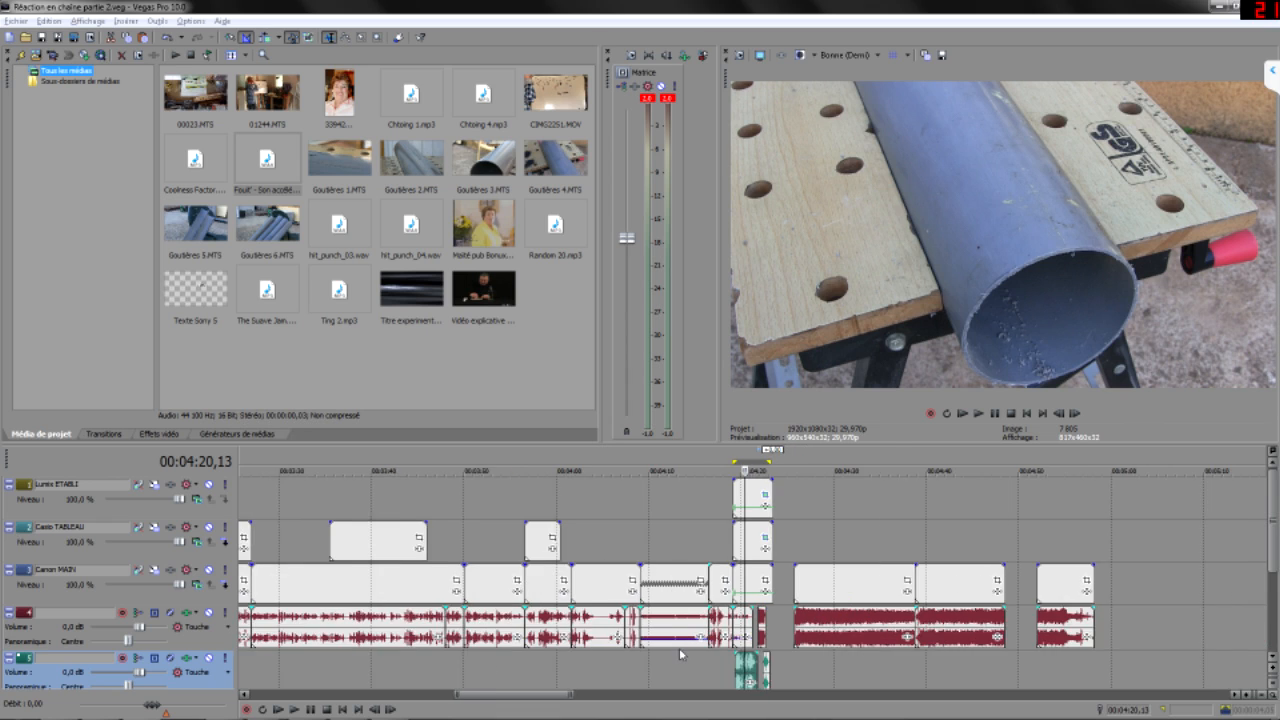
scroll(680, 654, "down", 2)
left_click(980, 635)
key("ctrl+v")
scroll(983, 645, "up", 6)
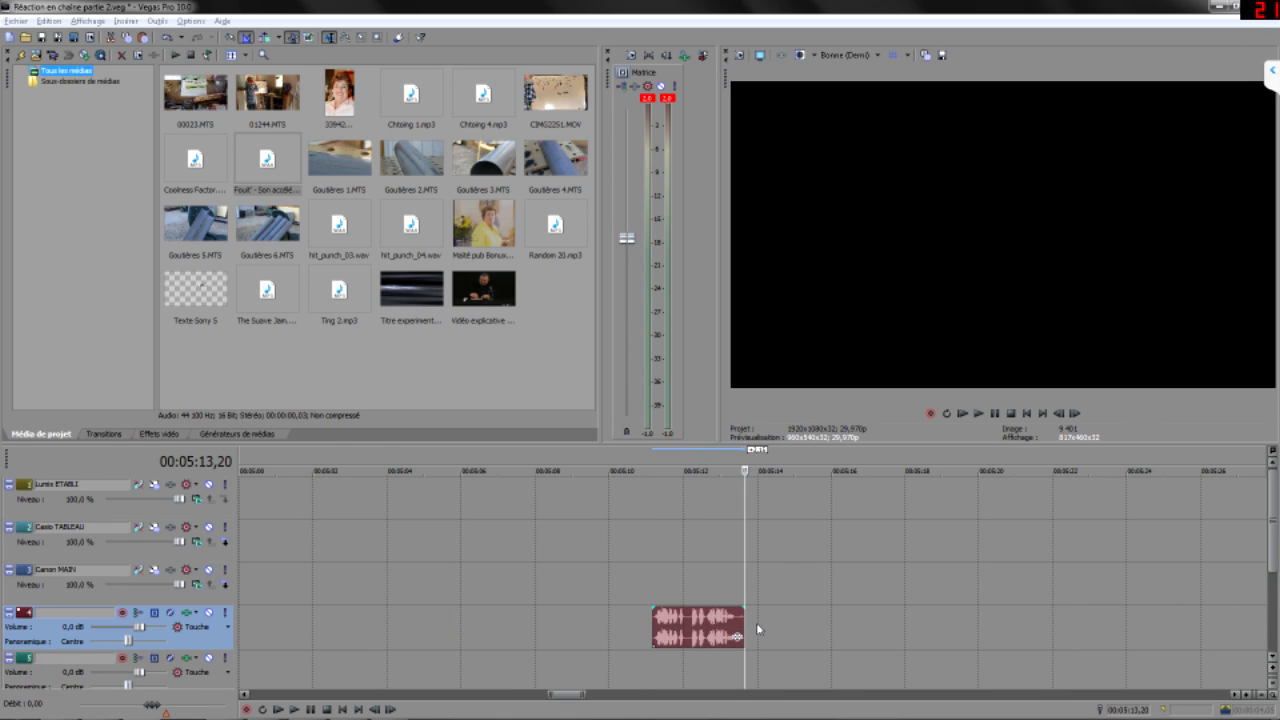
left_click_drag(744, 622, 1232, 628)
- Solo the red audio track, listen to the extended voice clip from about 00:05:13, and place the cursor at 00:05:23,22
key("space")
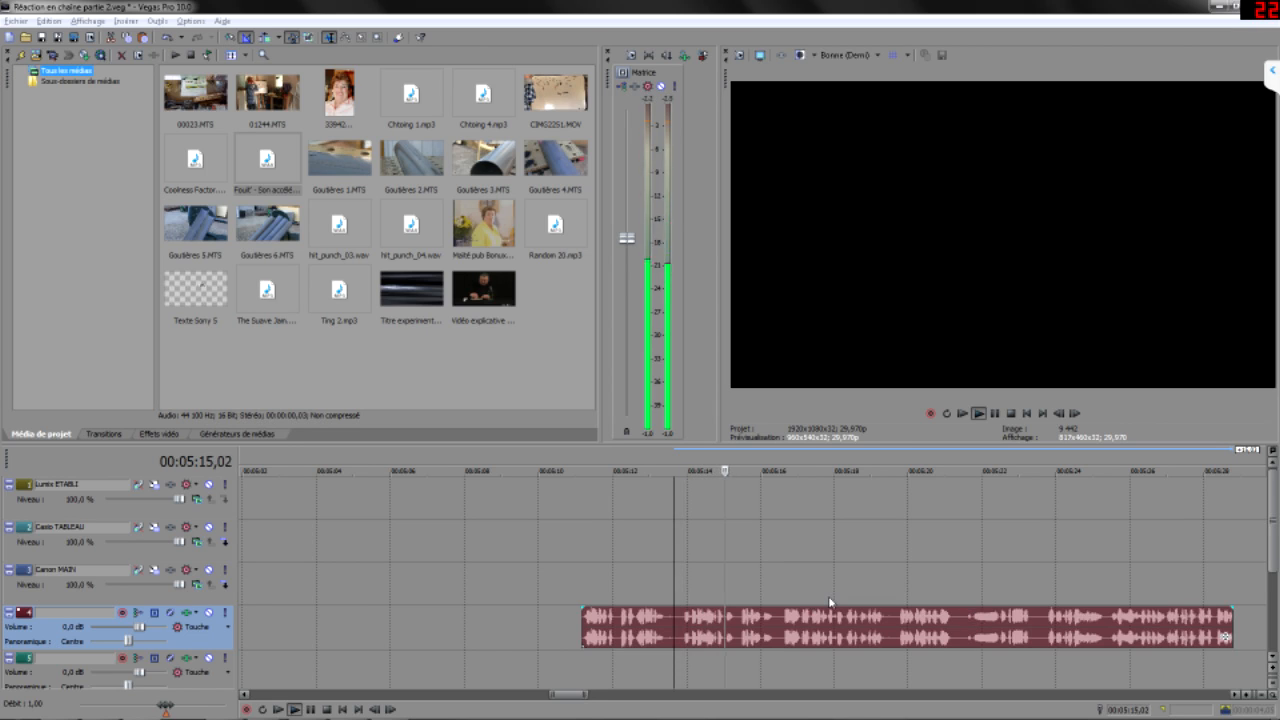
scroll(829, 603, "up", 1)
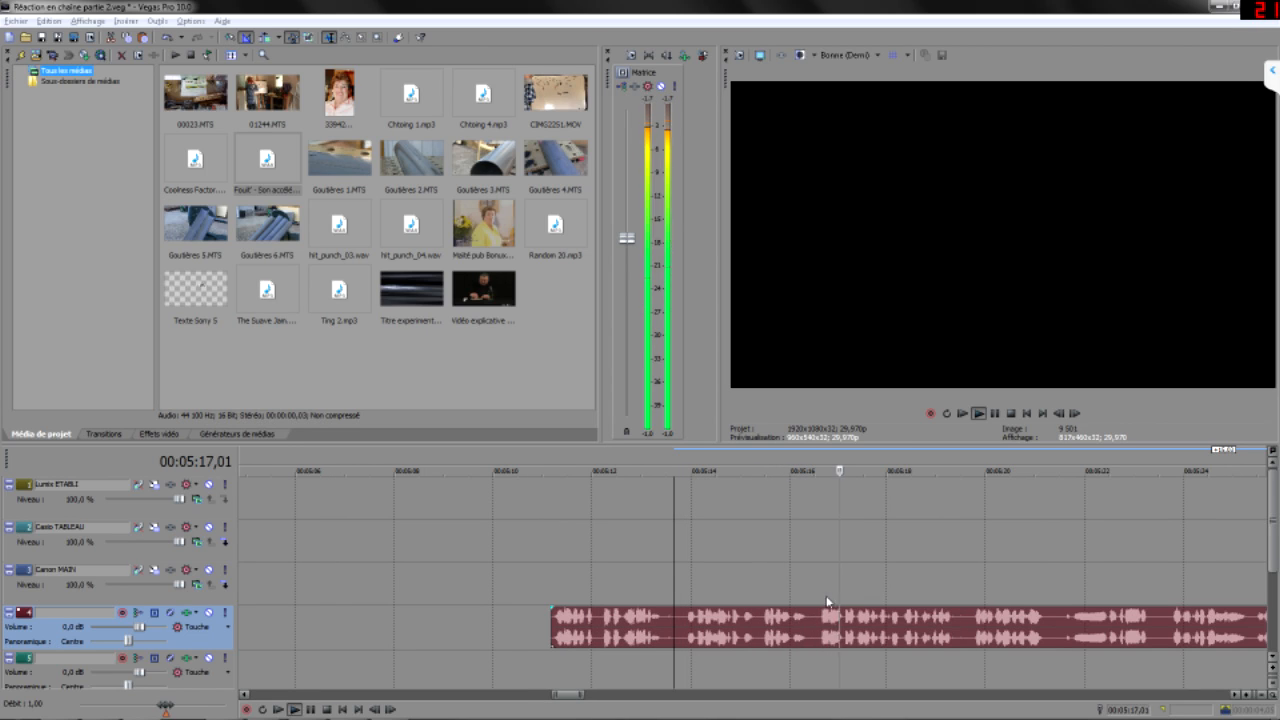
left_click(227, 612)
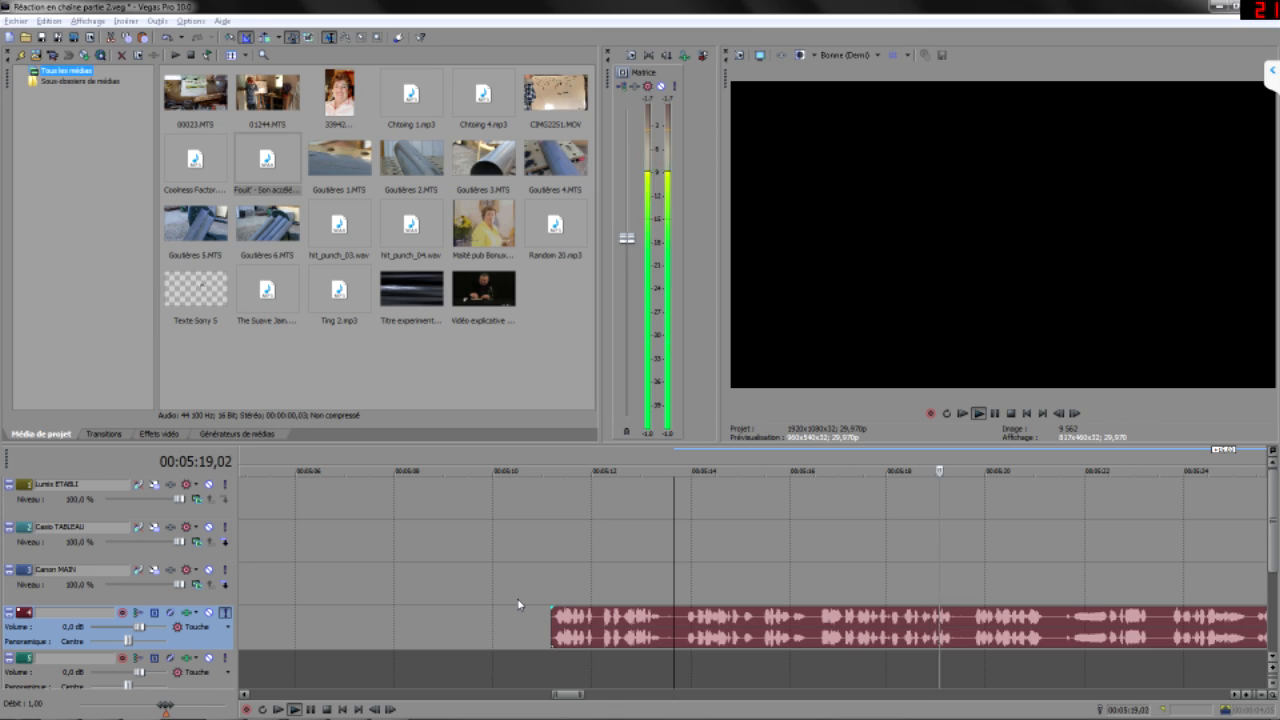
scroll(757, 594, "down", 3)
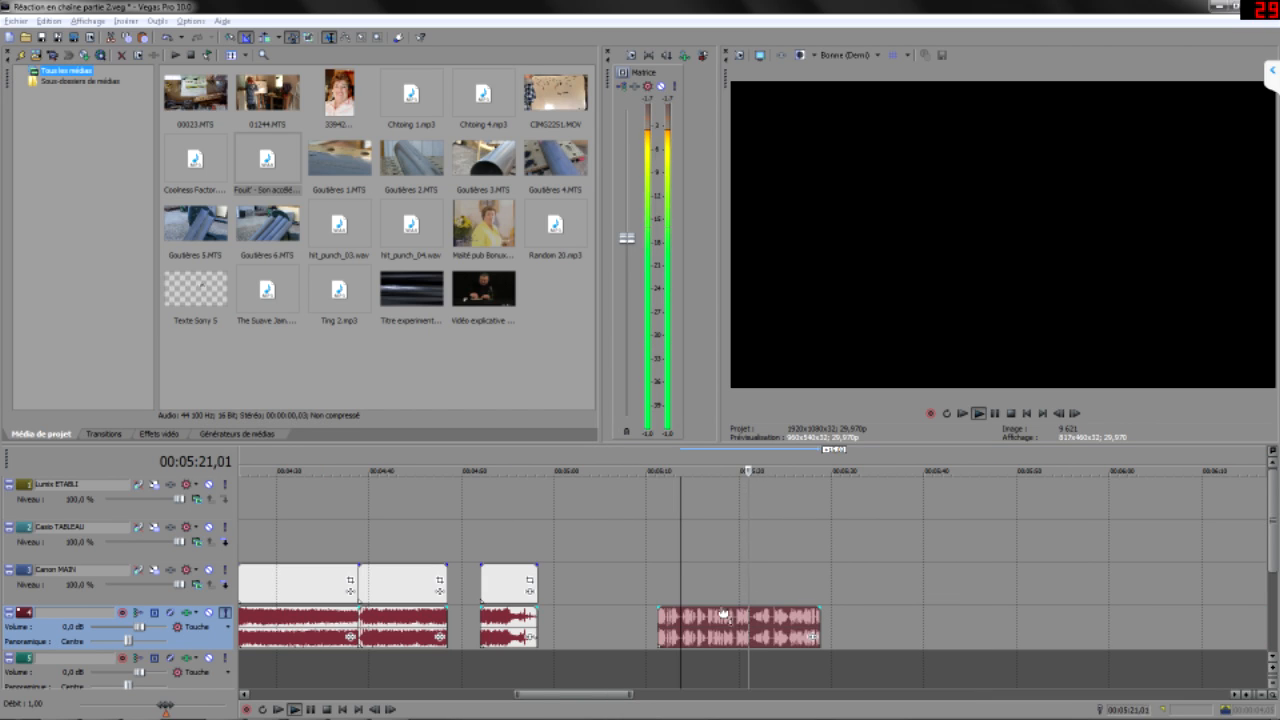
scroll(722, 633, "up", 6)
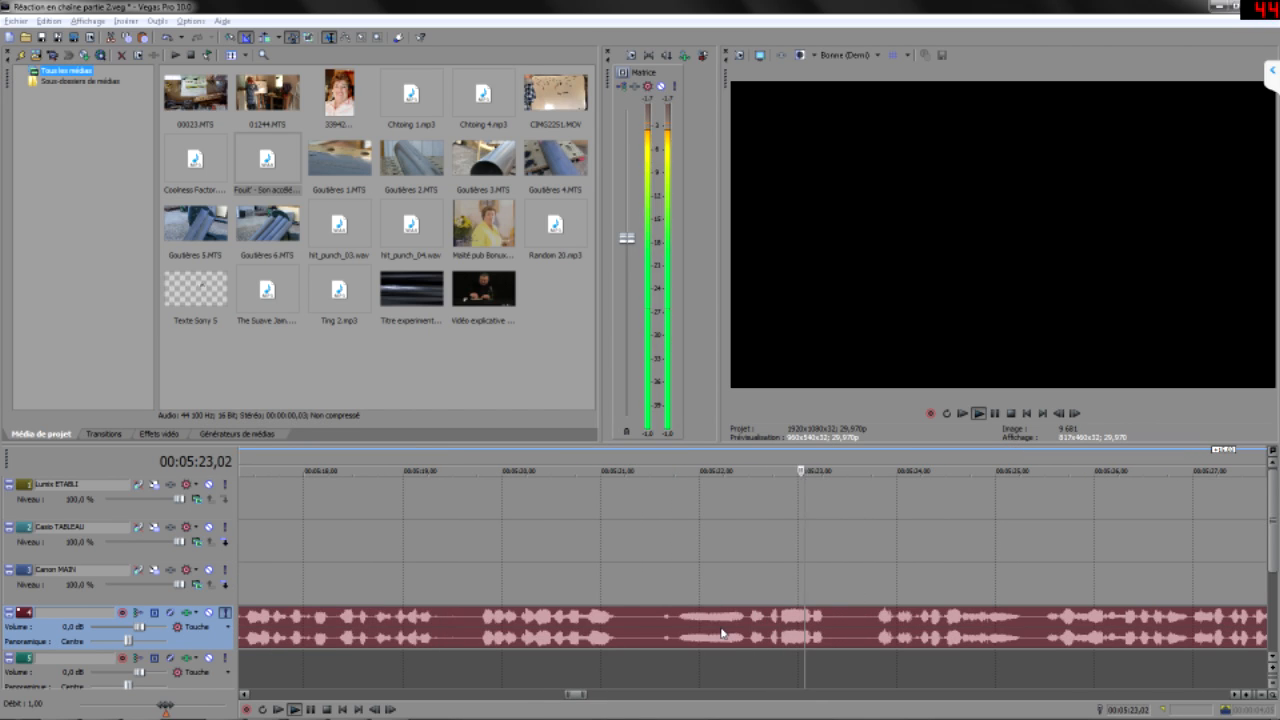
key("Return")
left_click(870, 628)
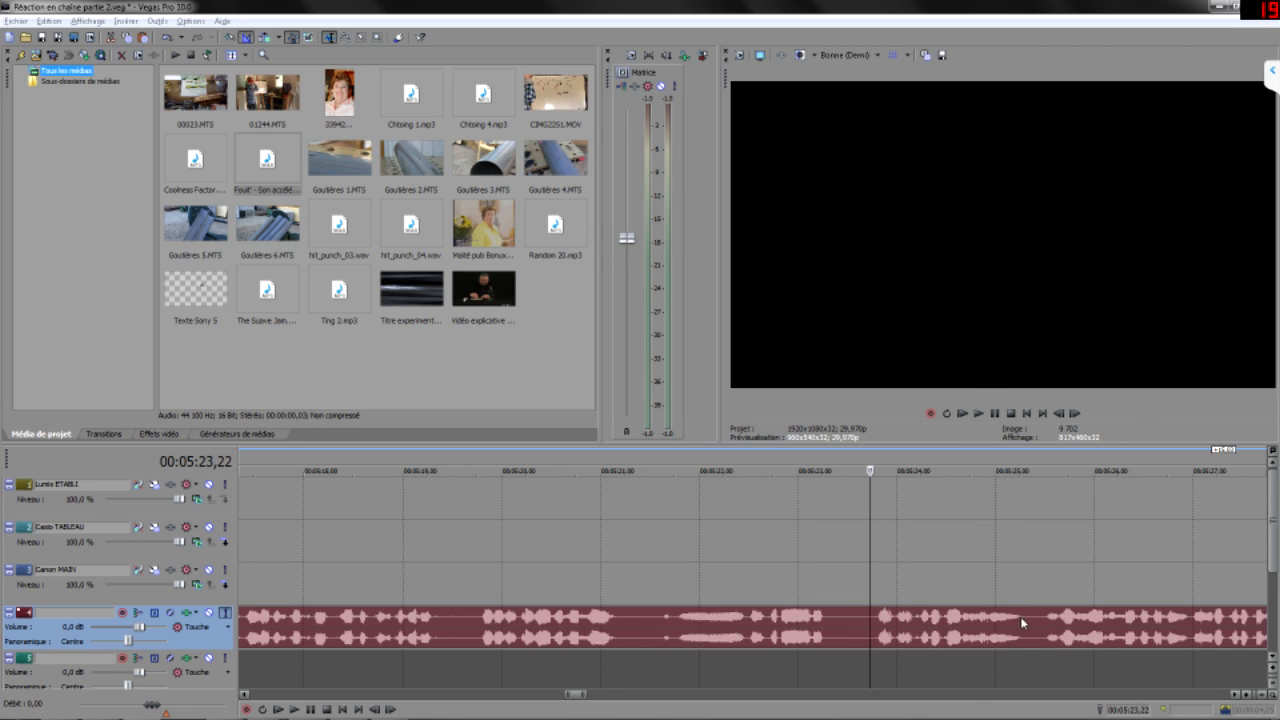
- Listen through the soloed voice clip, split it at 00:05:36,06 and delete the part after the split
scroll(916, 640, "down", 3)
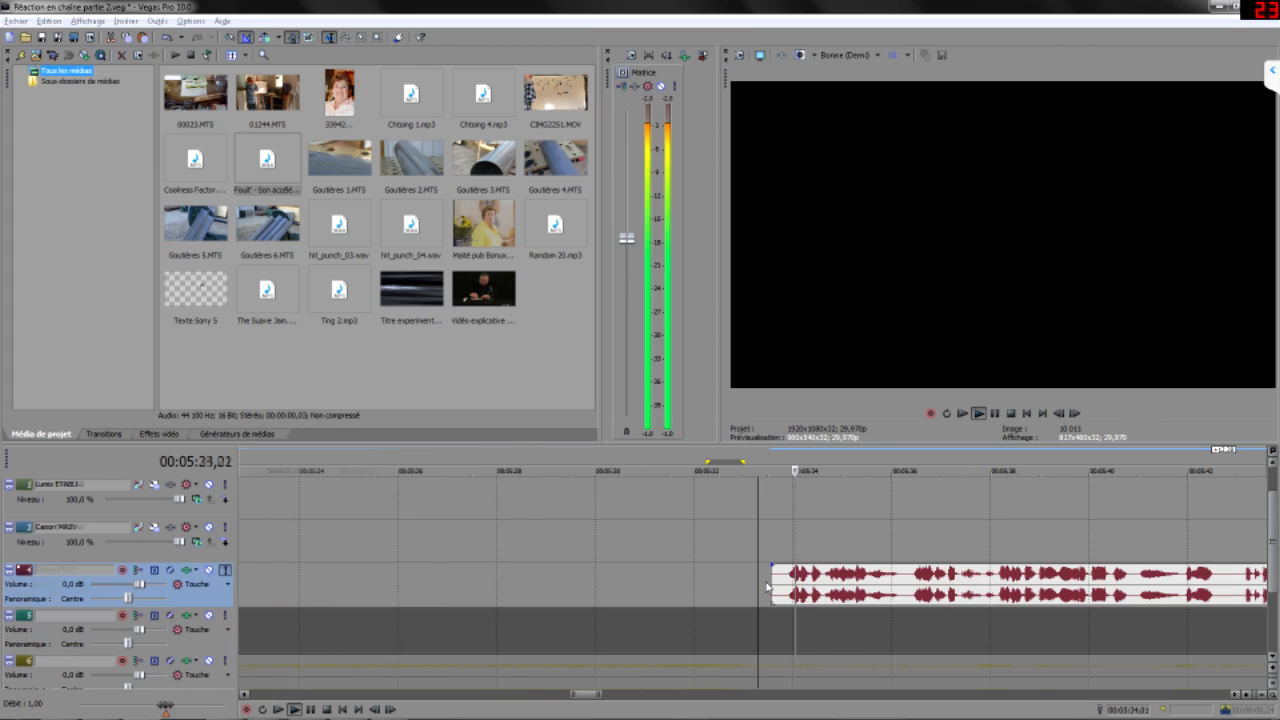
key("Return")
left_click(871, 575)
key("s")
scroll(886, 608, "down", 5)
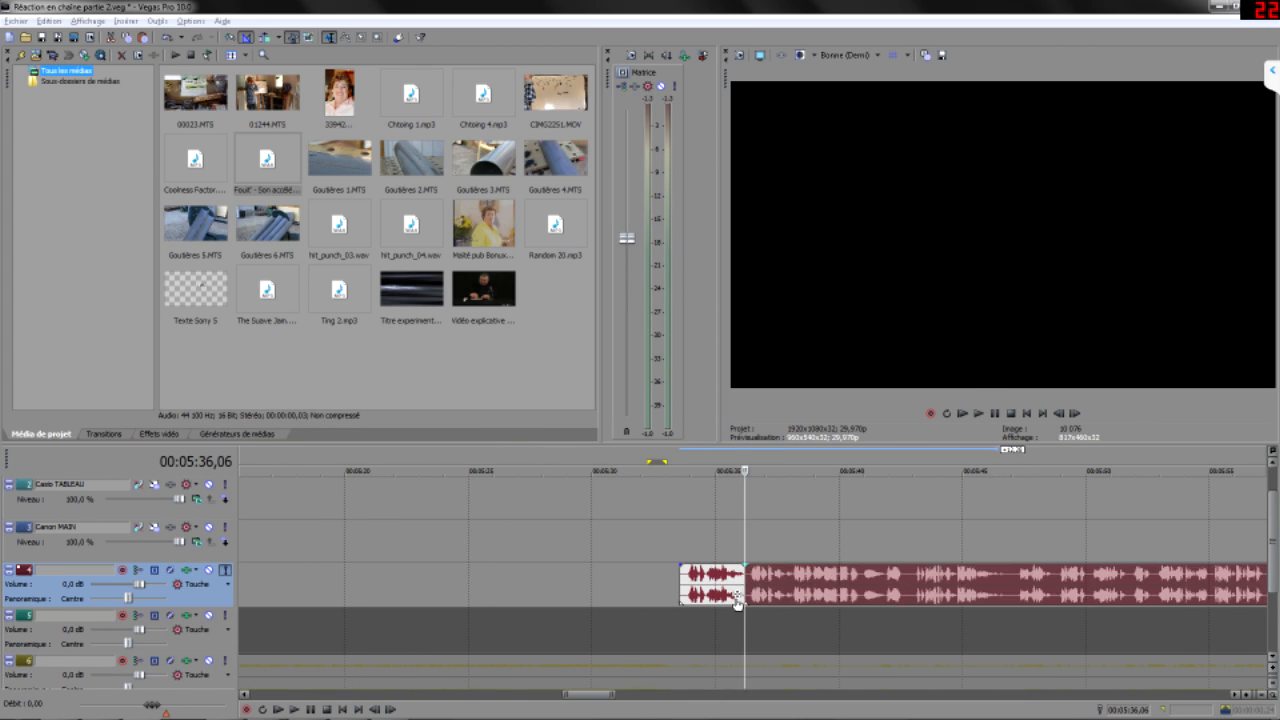
key("Delete")
- Move the short voice clip to 00:04:23,02 on the red audio track after the whoosh clip, preview it and lower its volume
left_click(690, 580)
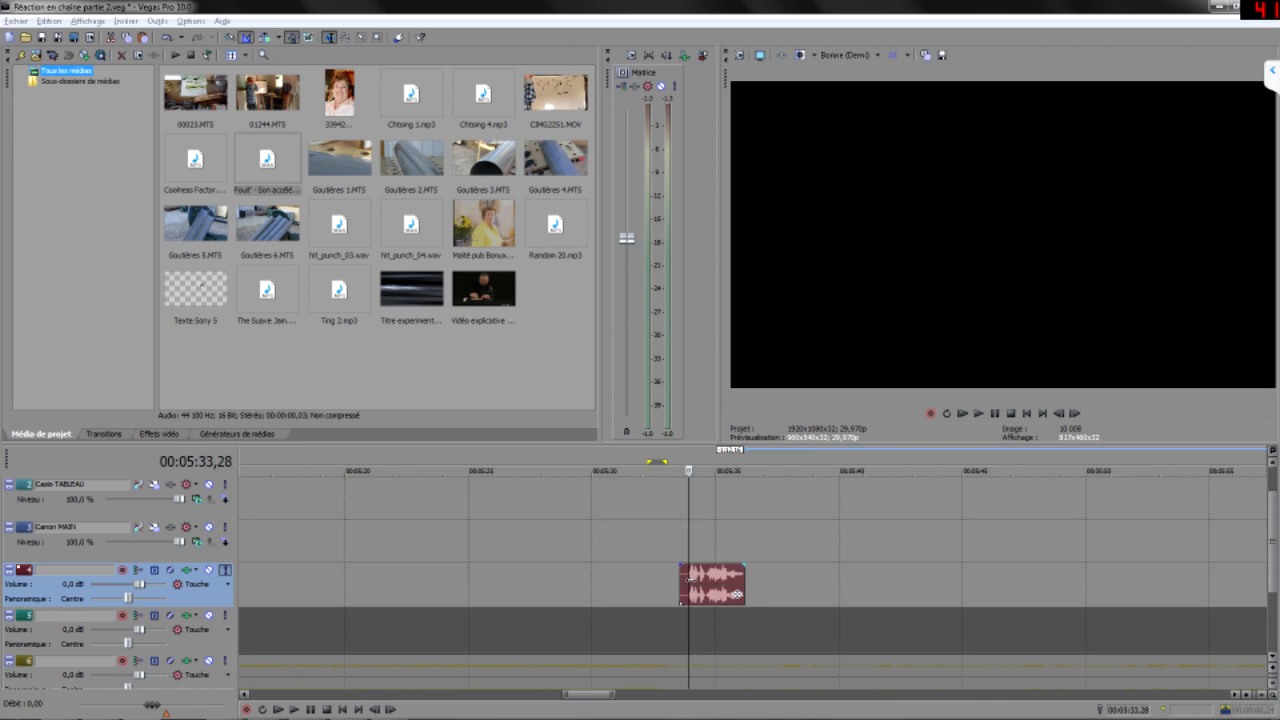
mouse_move(715, 589)
left_mouse_down()
mouse_move(20, 573)
mouse_move(792, 572)
mouse_move(752, 568)
mouse_move(751, 580)
left_mouse_up()
scroll(753, 585, "up", 5)
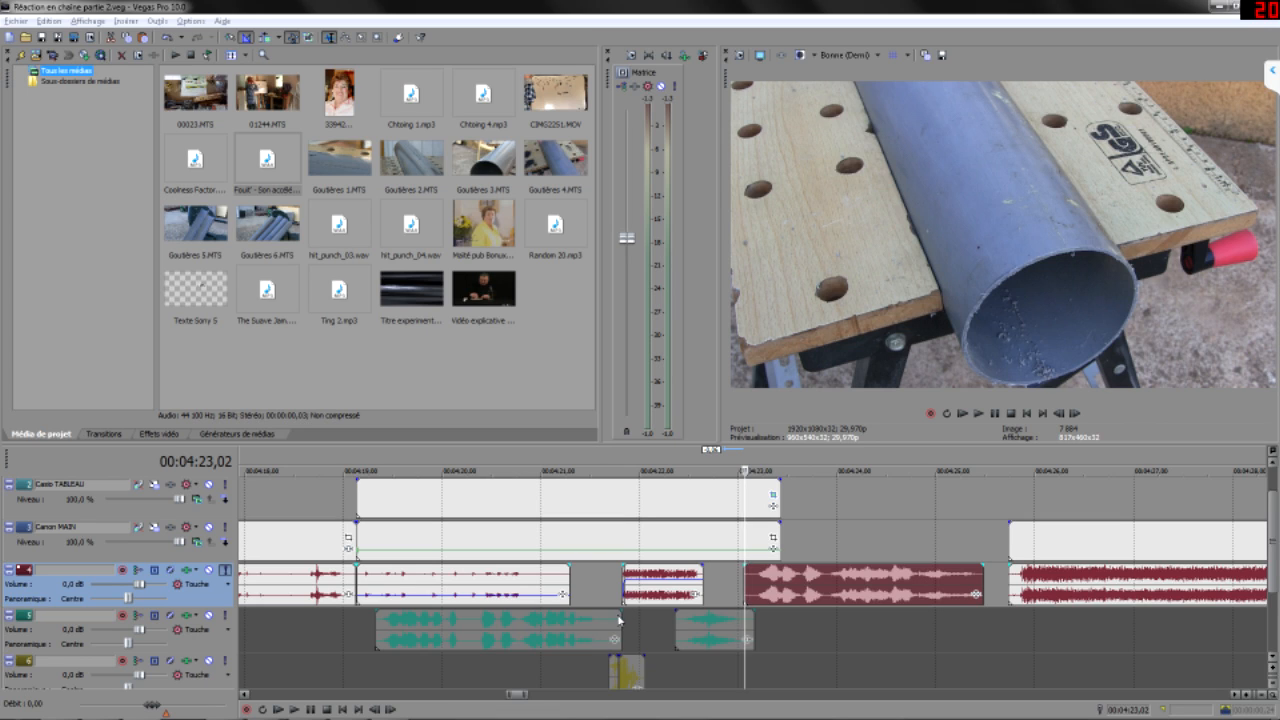
scroll(640, 603, "down", 1)
scroll(643, 604, "up", 1)
key("space")
key("space")
left_click_drag(808, 567, 808, 601)
- Add the Réverbération effect from the full audio effects list to the short voice clip
left_click(976, 595)
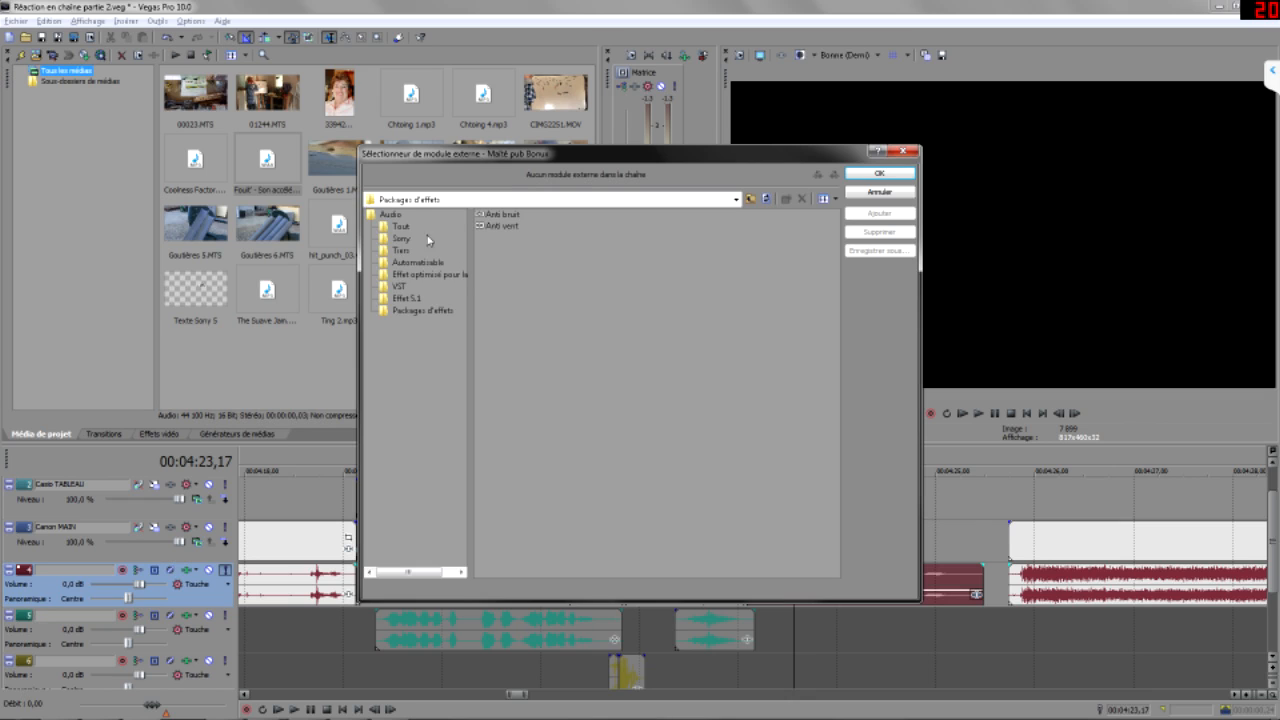
double_click(394, 216)
double_click(485, 216)
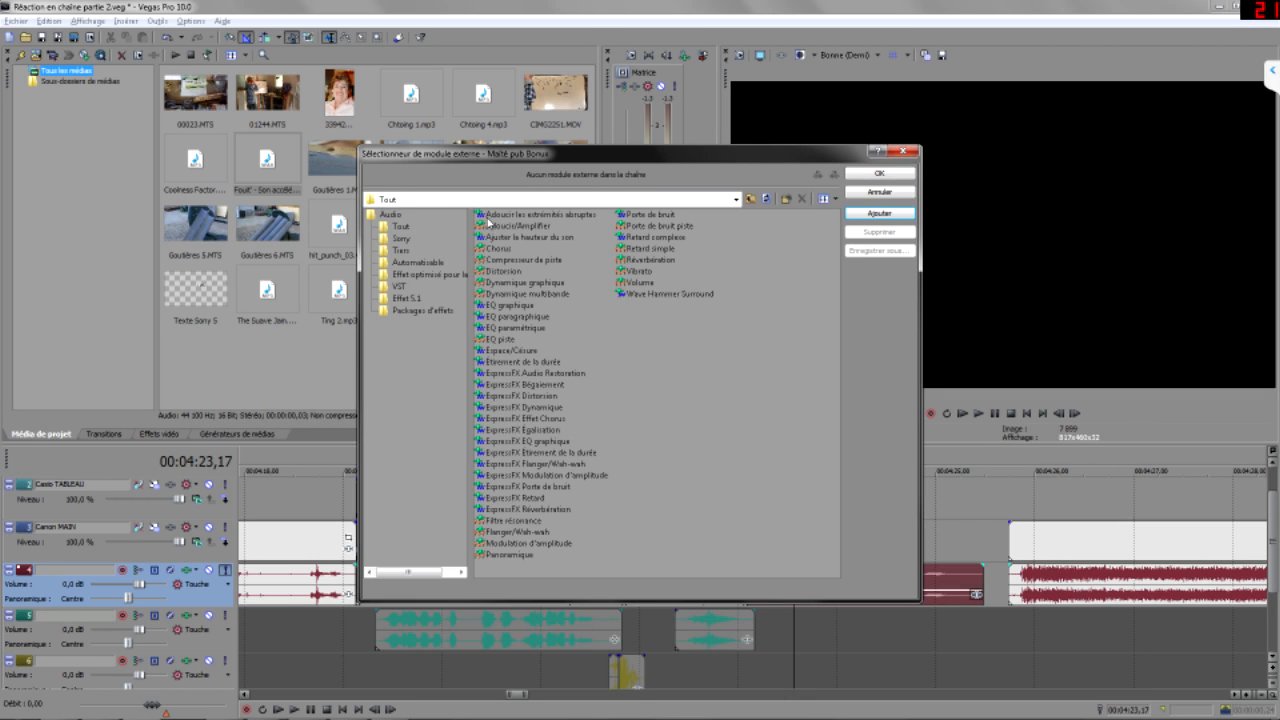
double_click(650, 259)
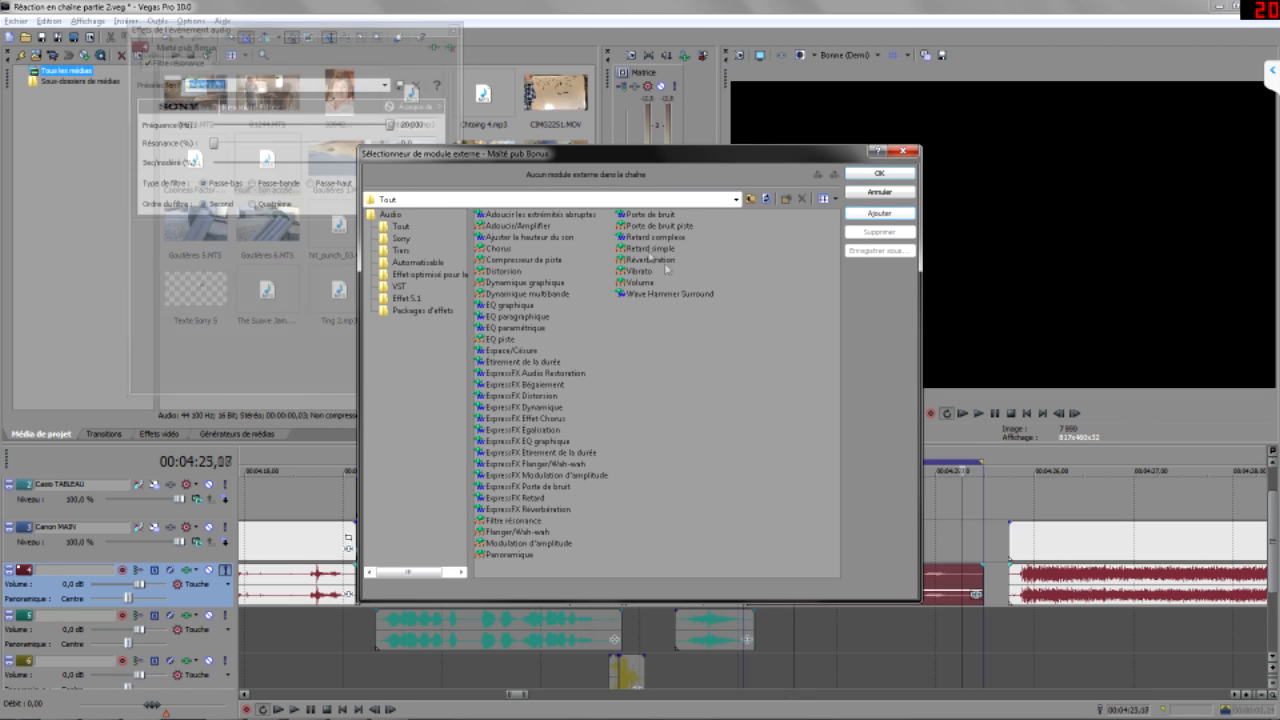
left_click(872, 174)
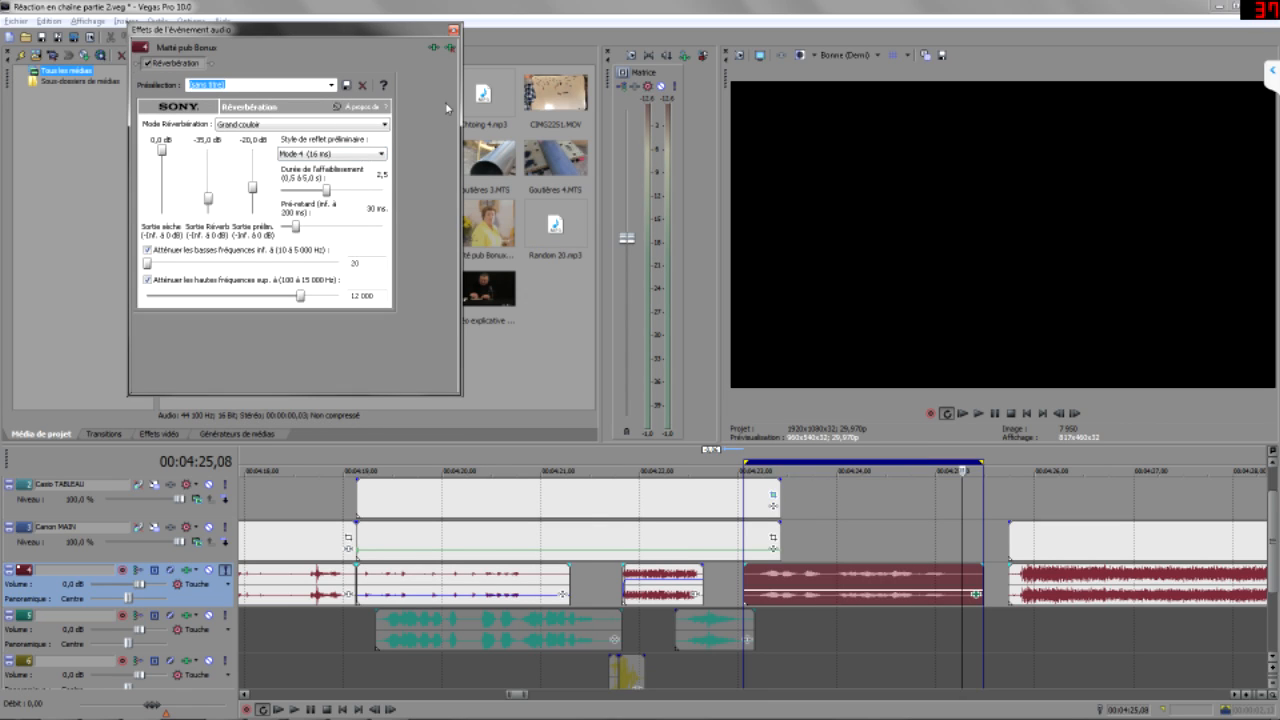
- During looped playback, set the reverb output to -12.3 dB, decay to 2.0 s, low-frequency attenuation off and high-frequency attenuation to 979 Hz
left_click(295, 709)
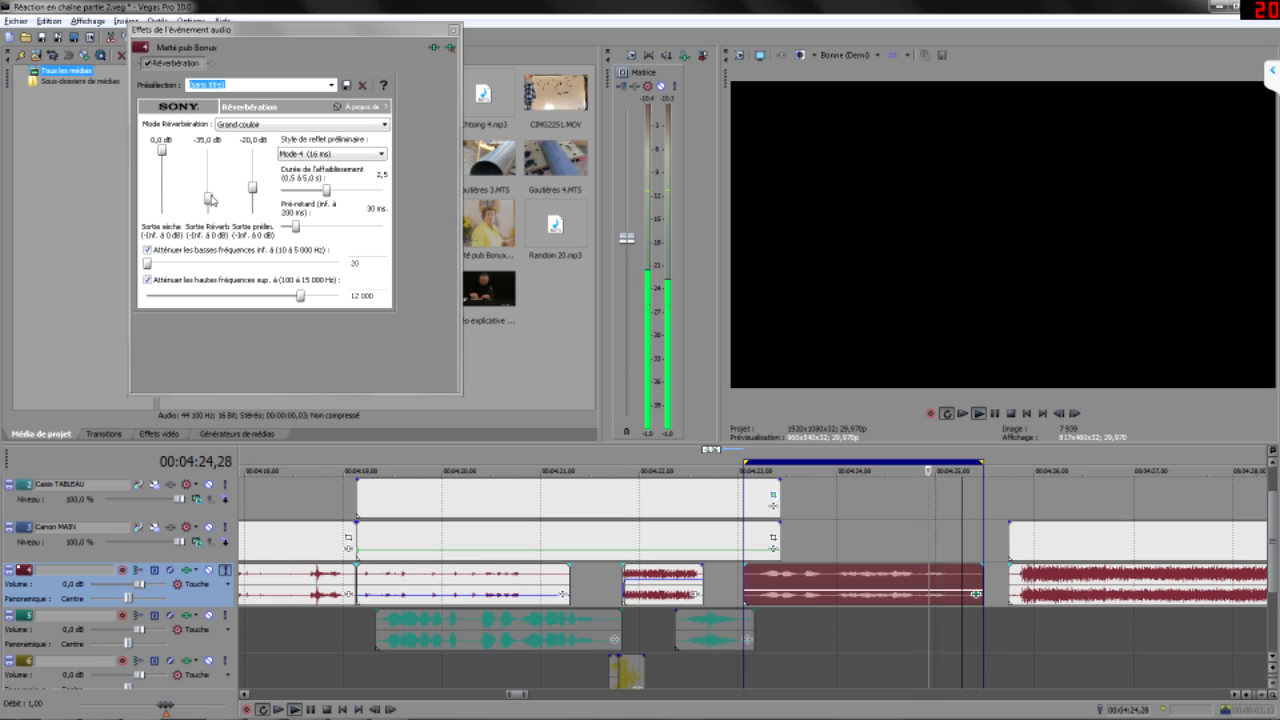
left_click_drag(208, 198, 213, 193)
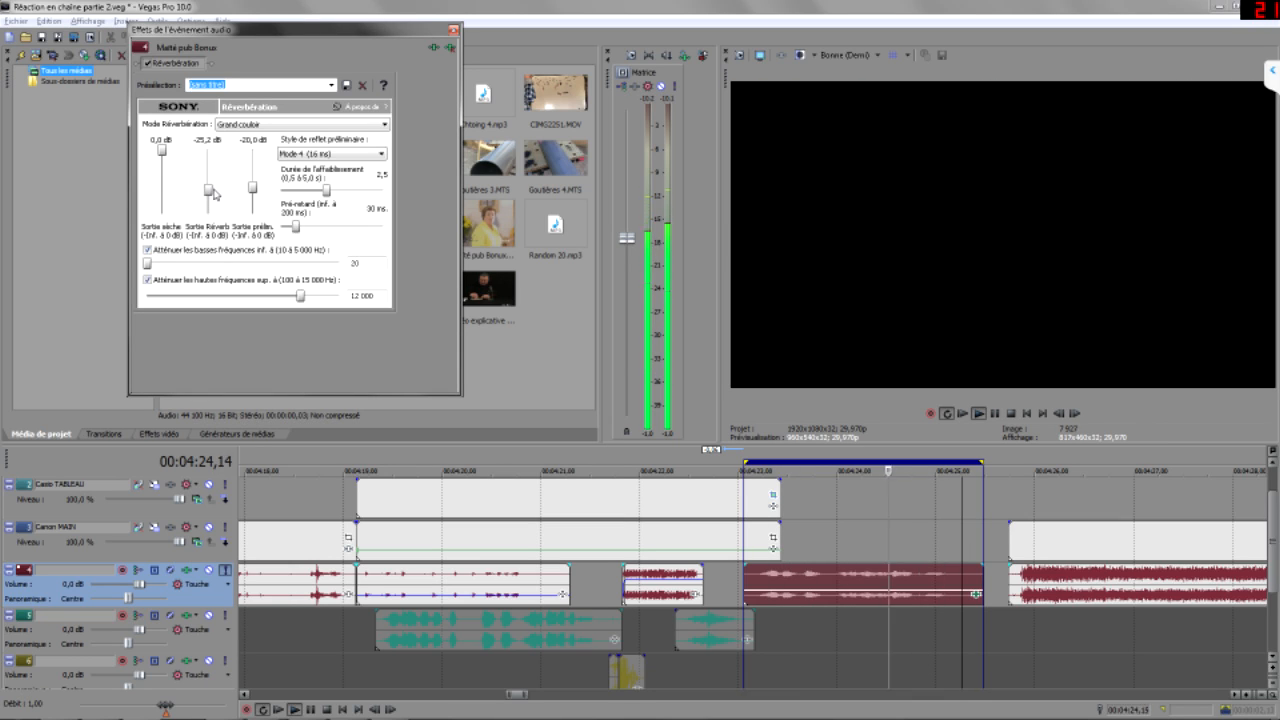
left_click_drag(326, 190, 316, 191)
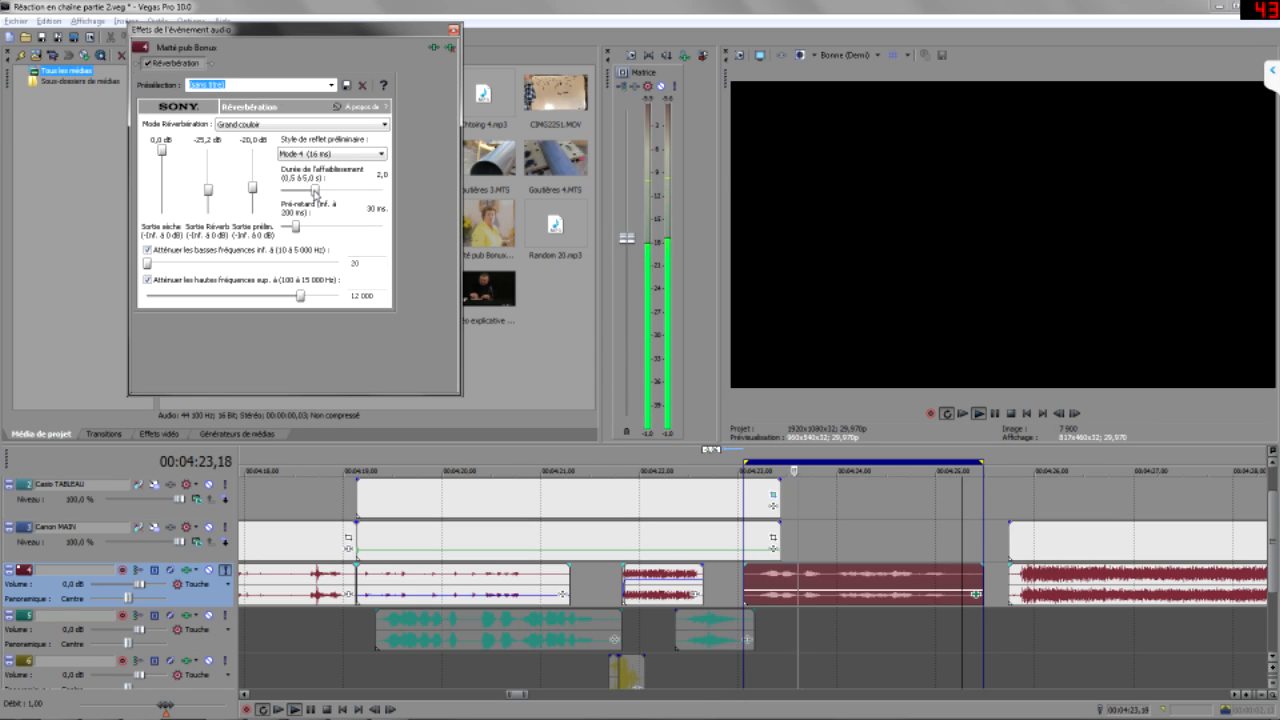
left_click_drag(218, 189, 212, 185)
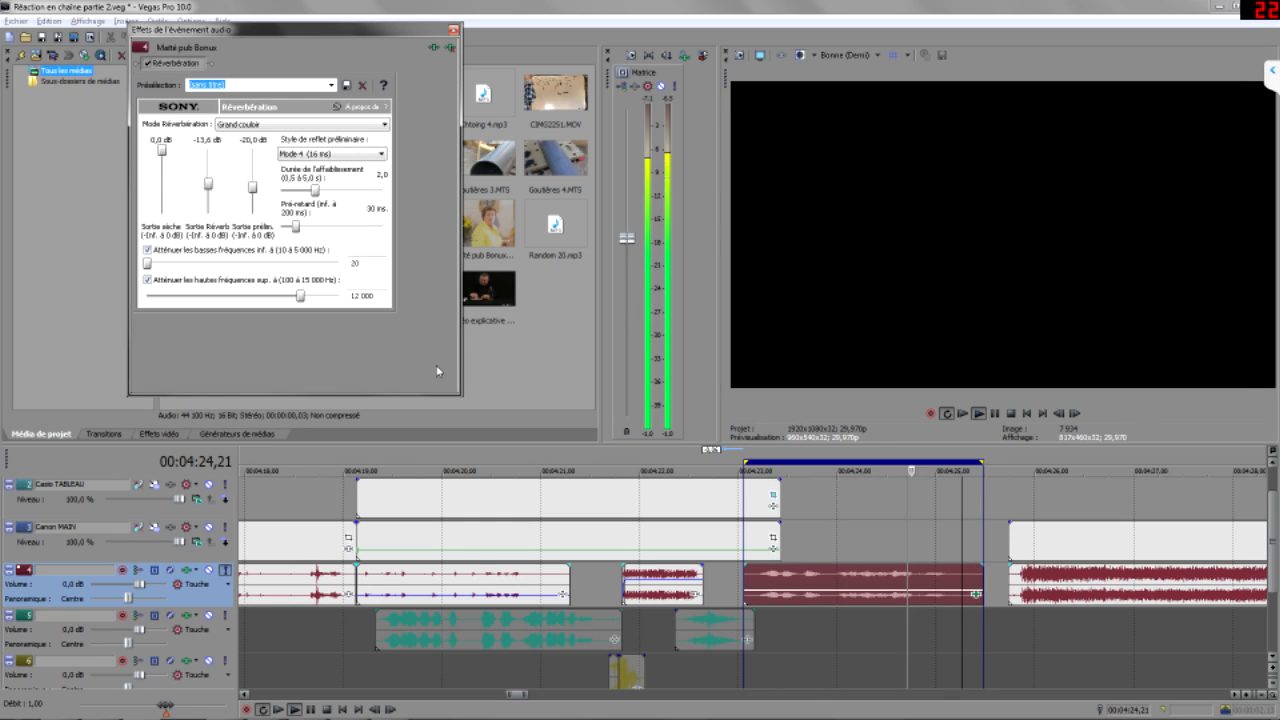
left_click_drag(300, 296, 212, 296)
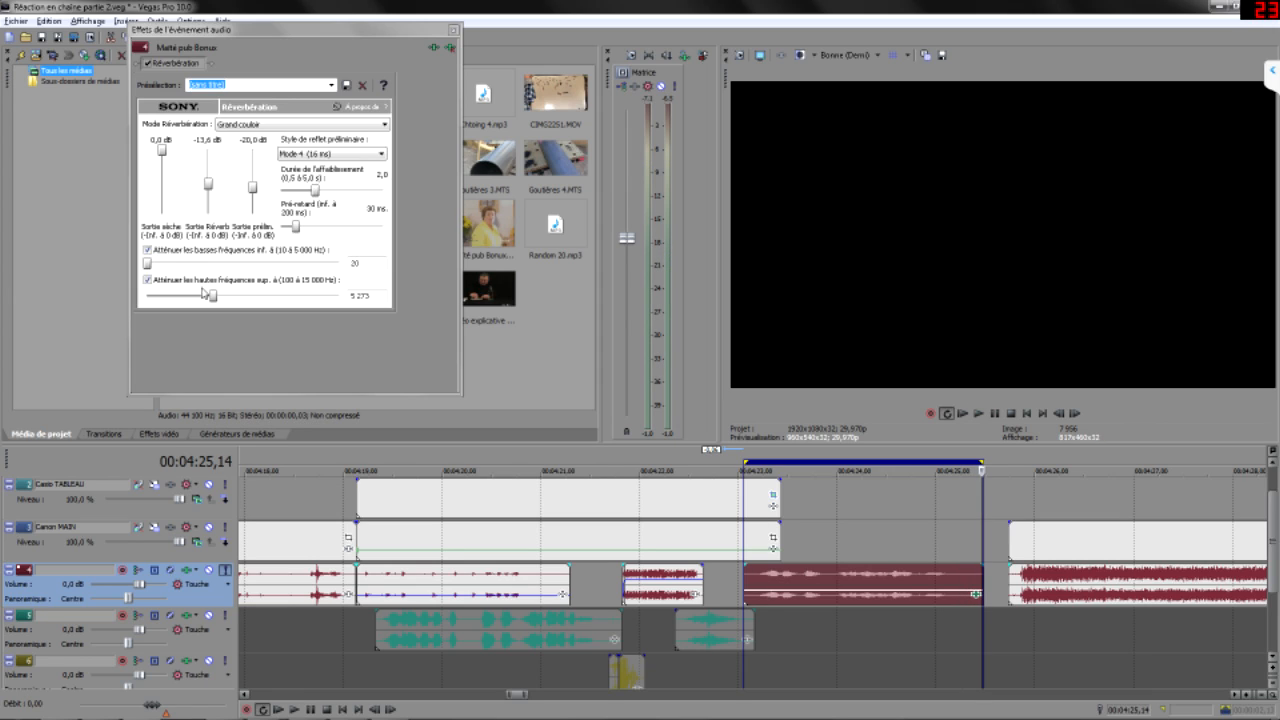
left_click_drag(212, 296, 195, 298)
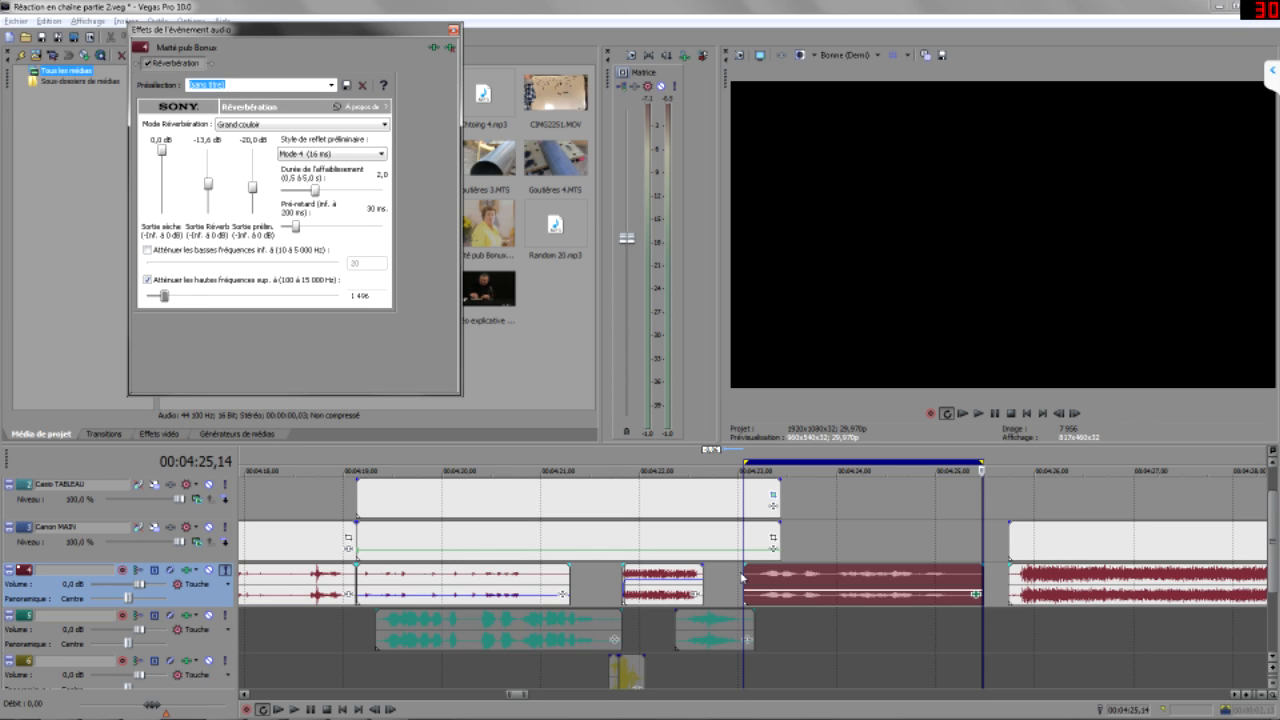
key("space")
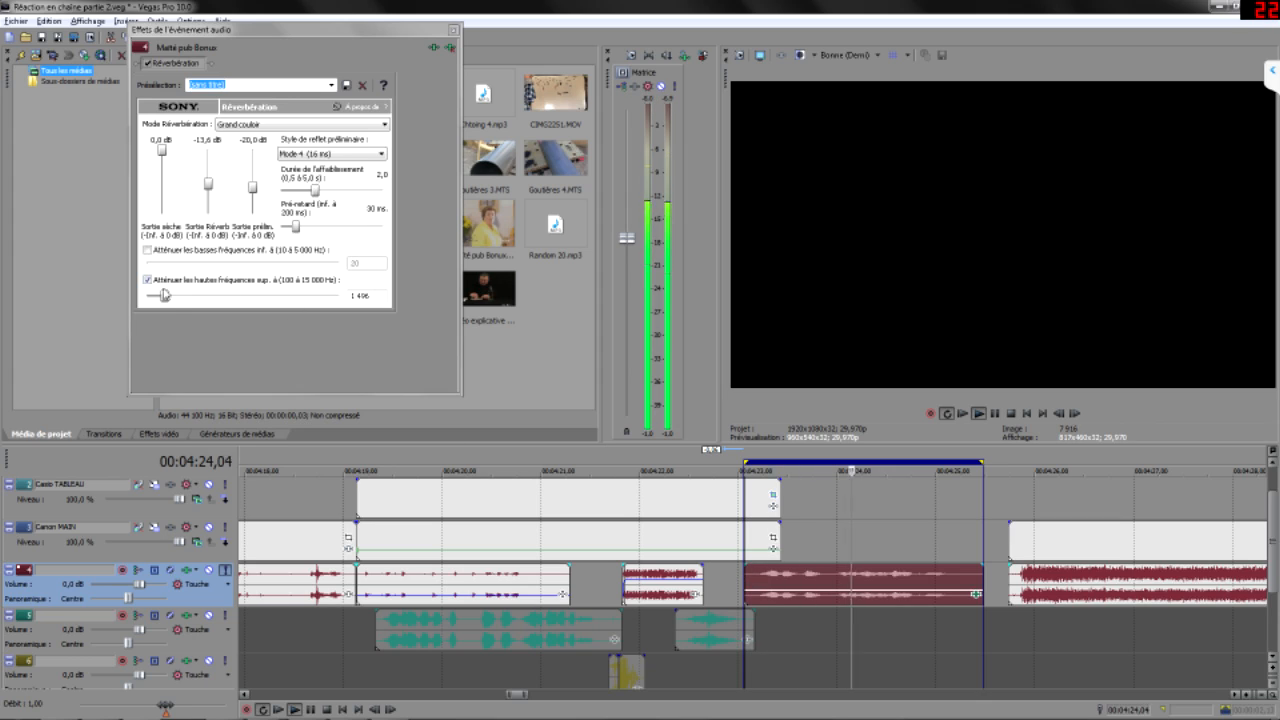
left_click(165, 298)
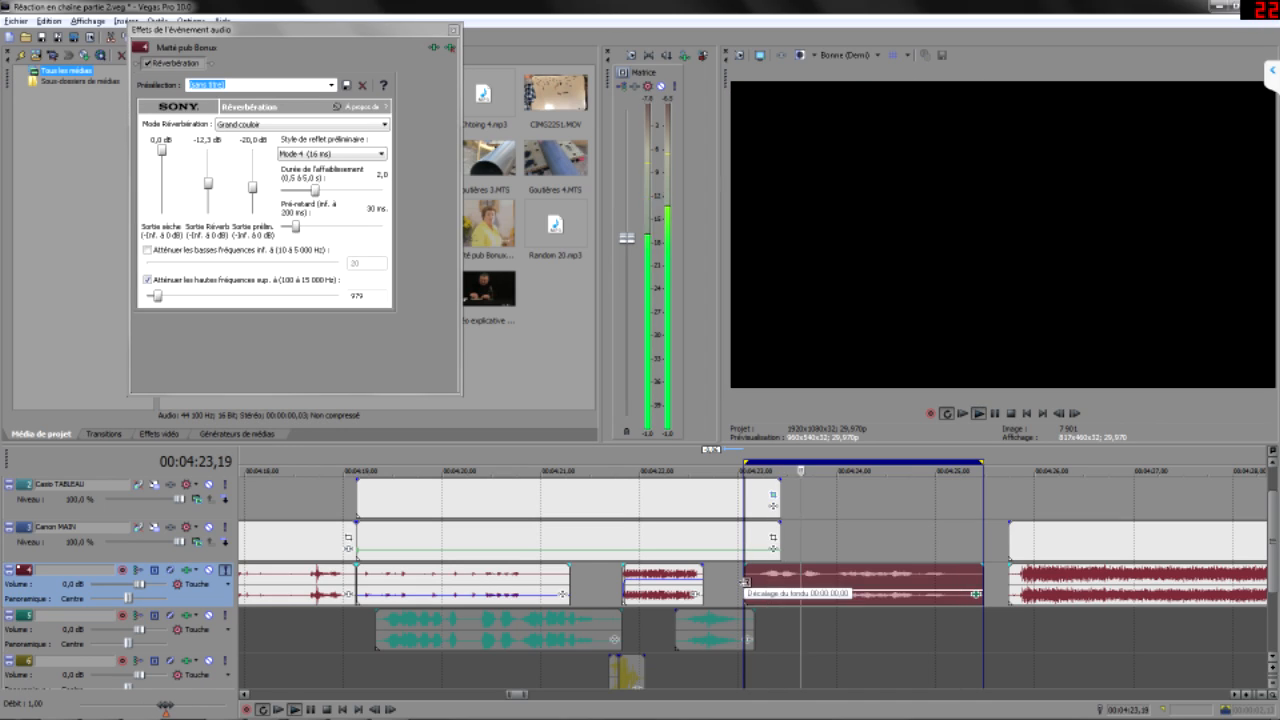
key("Return")
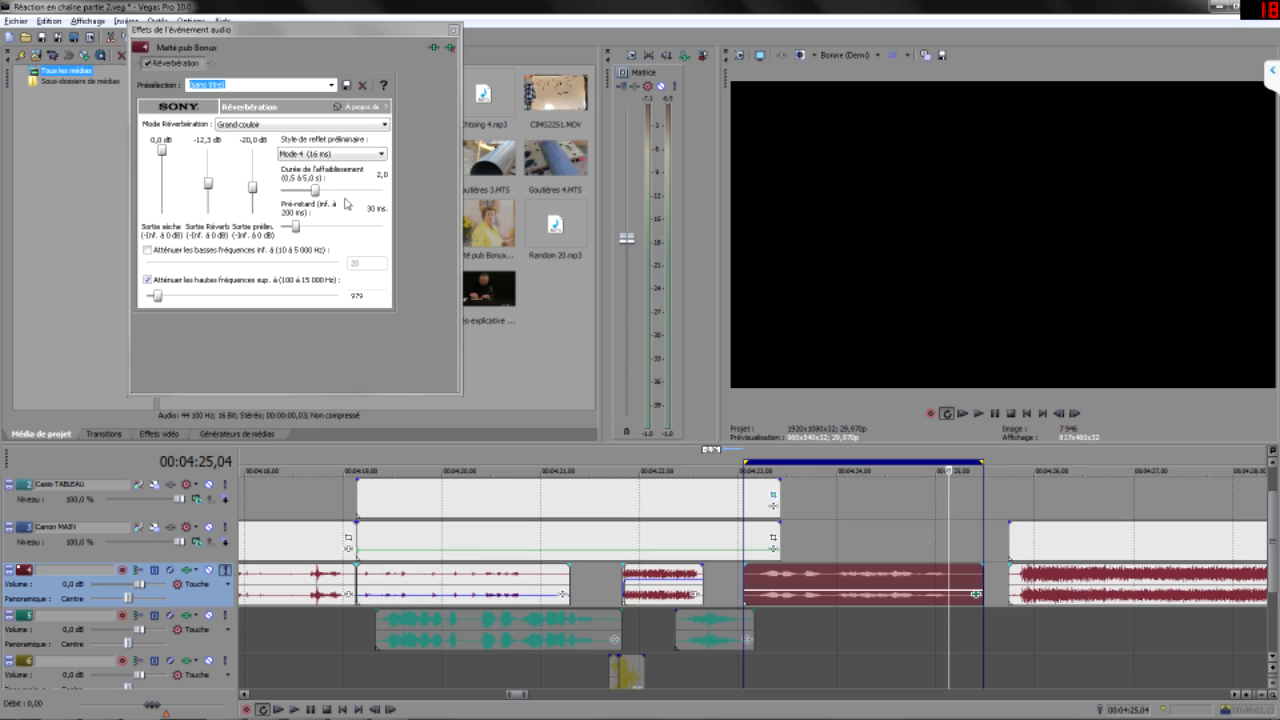
- Replay the voice clip and adjust the reverb's decay time to 2.9 s and high-frequency attenuation to 1,134 Hz
left_click_drag(315, 190, 320, 192)
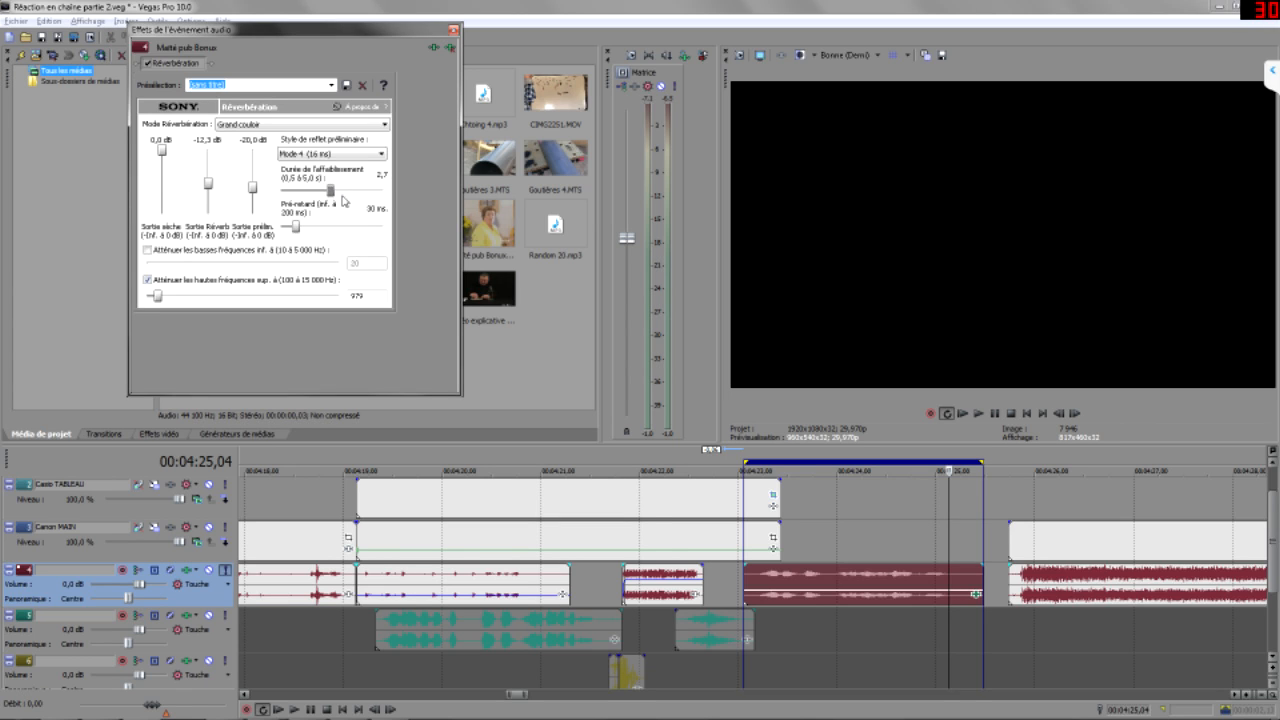
key("Return")
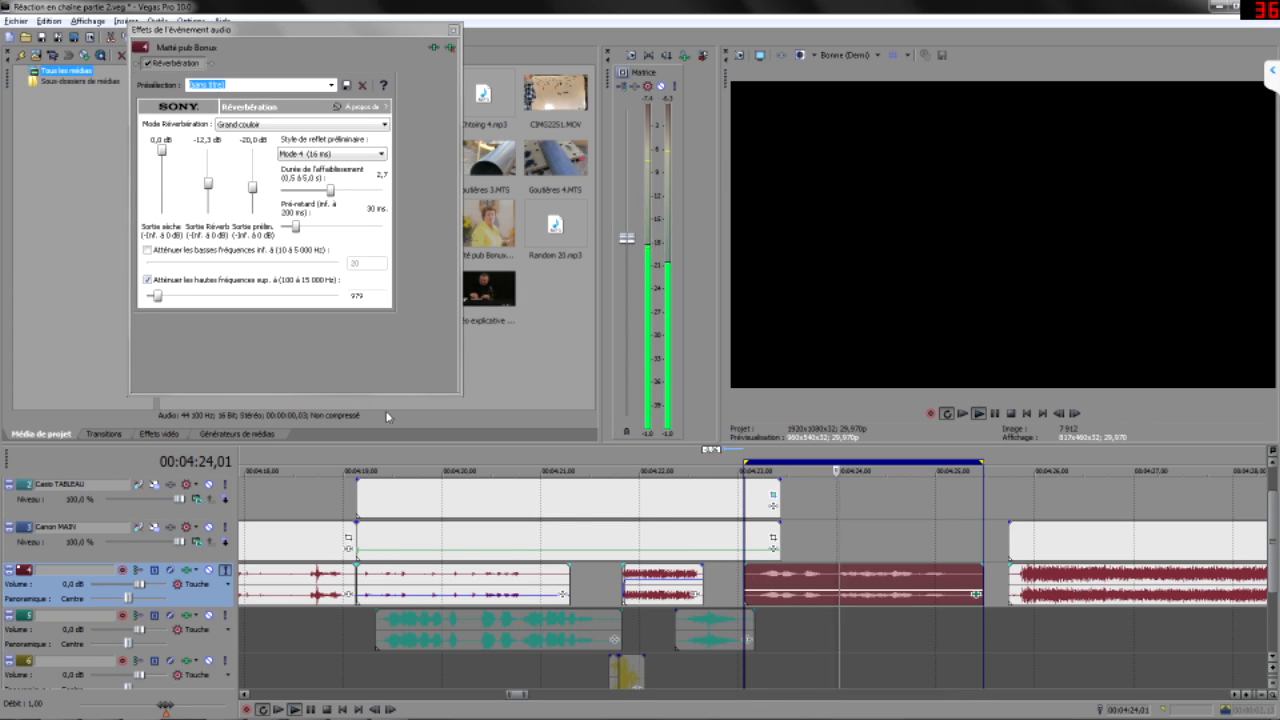
left_click_drag(157, 297, 163, 299)
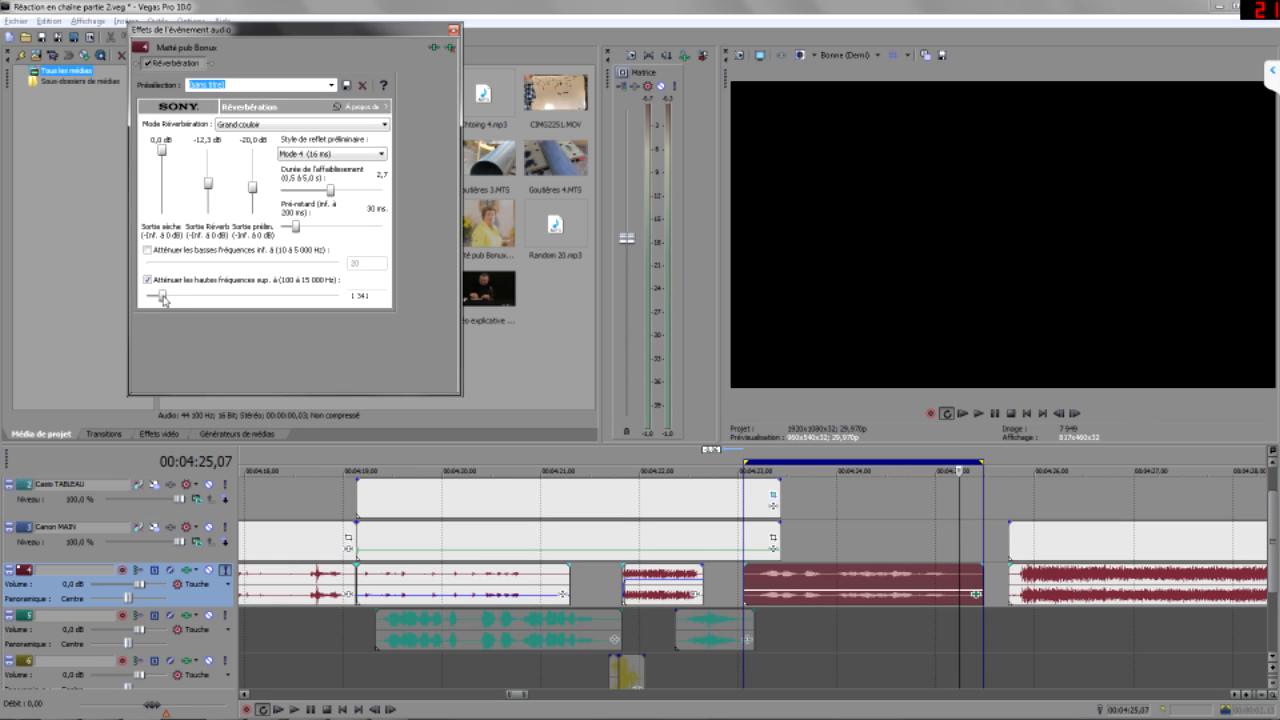
left_click(745, 571)
key("Return")
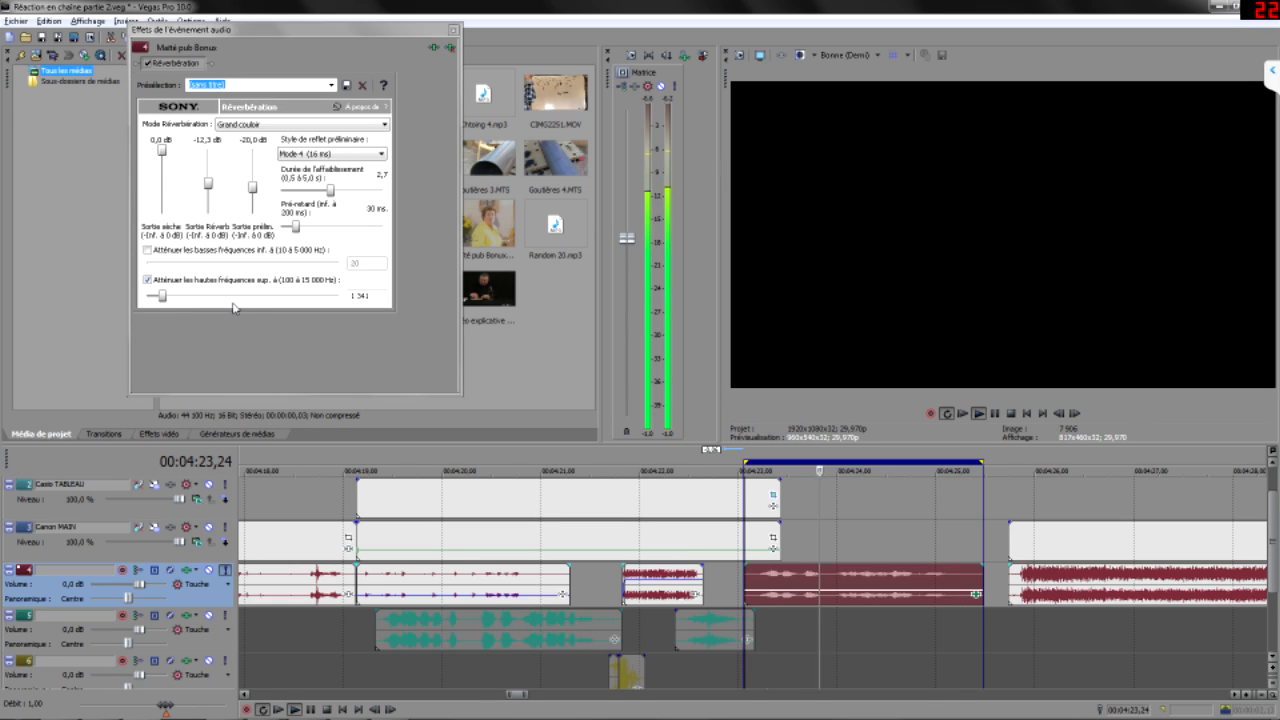
left_click_drag(163, 297, 160, 298)
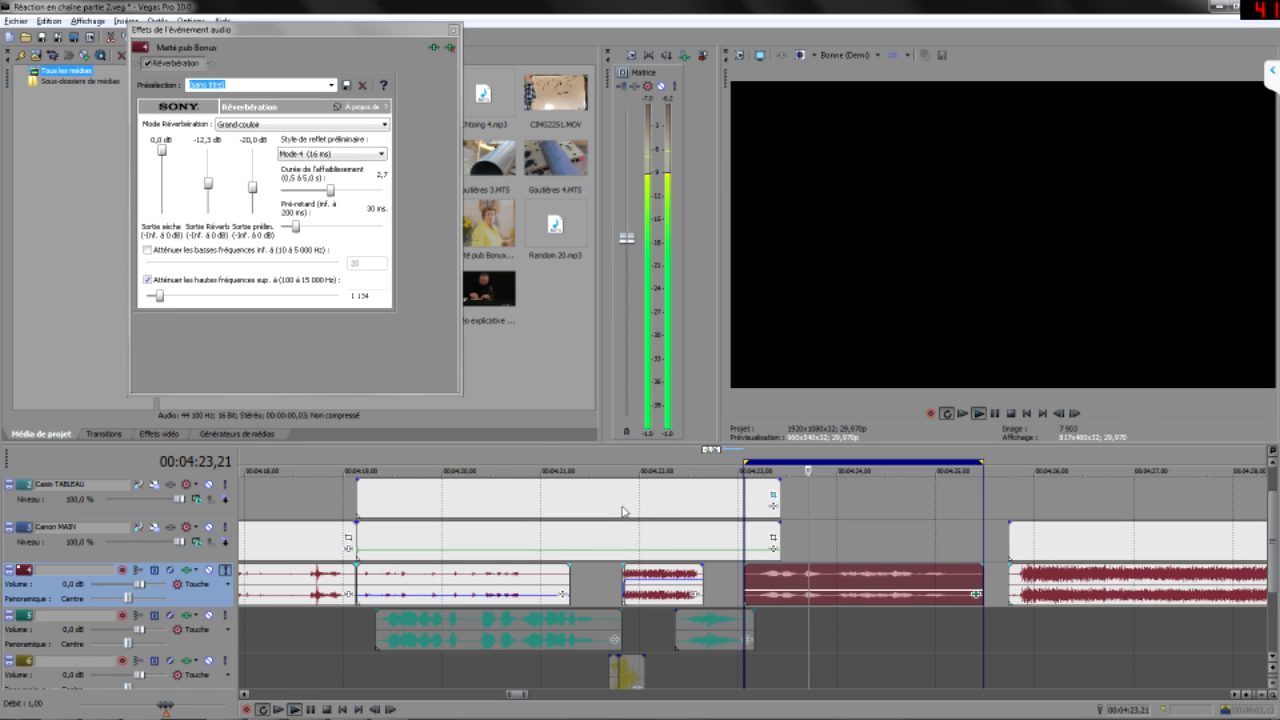
left_click(330, 192)
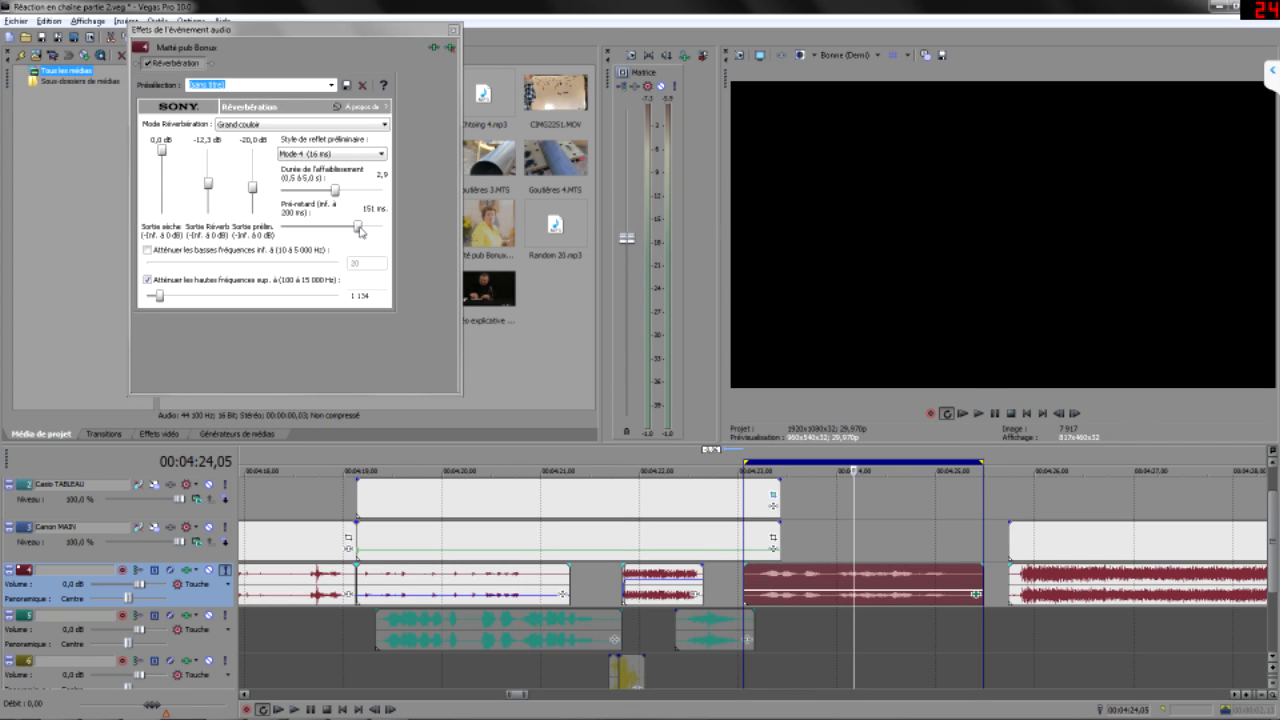
- Set the reverb output to -10.9 dB, preliminary output to -24.2 dB, decay to 2.1 s and pre-delay to 30 ms, and close the effect
left_click_drag(353, 233, 337, 235)
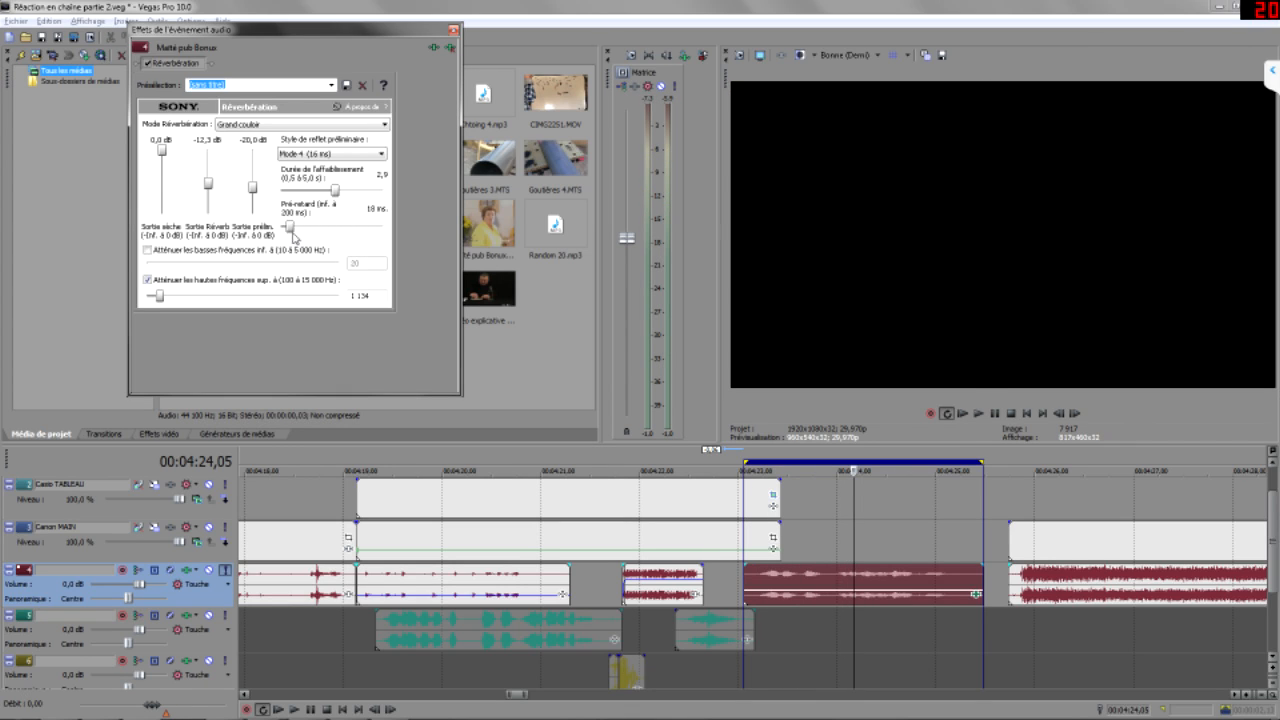
key("space")
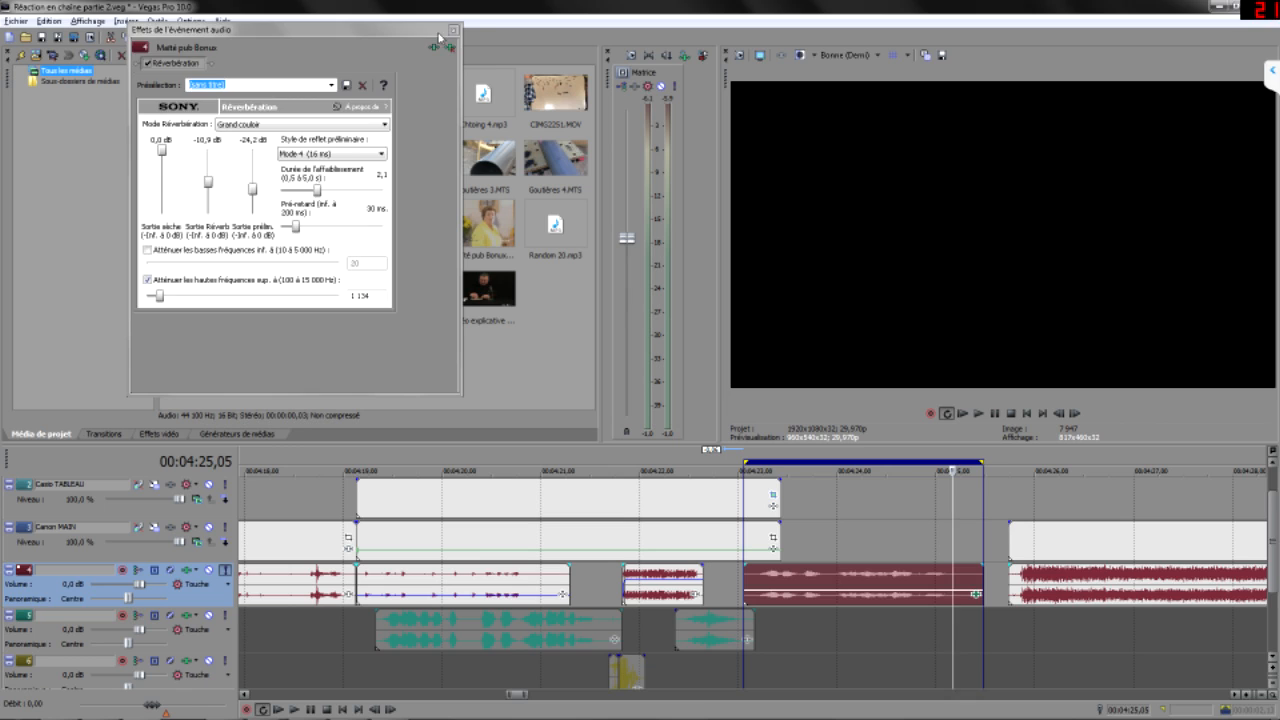
left_click(453, 30)
- Extend the Canon MAIN pipe clip to the voice clip's end, turn off looping and shift the voice clip's start to about 00:04:22,27
left_click(815, 527)
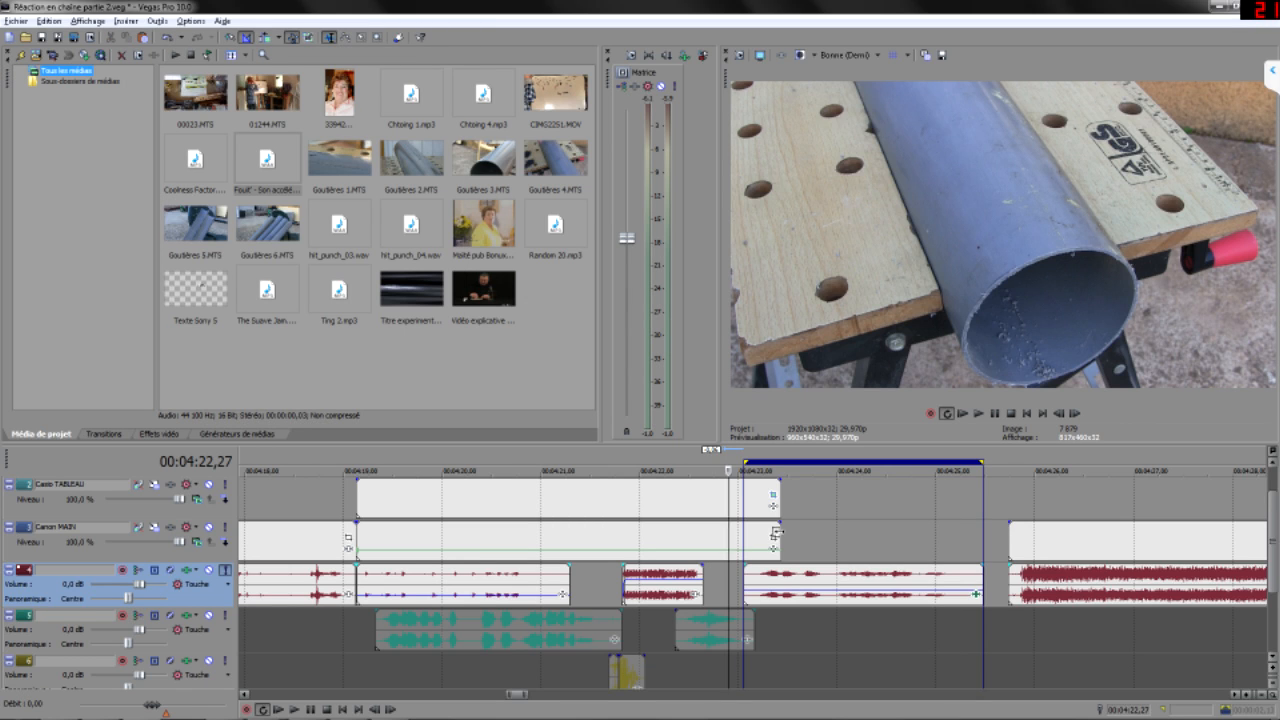
left_click_drag(776, 533, 976, 548)
scroll(777, 504, "up", 1)
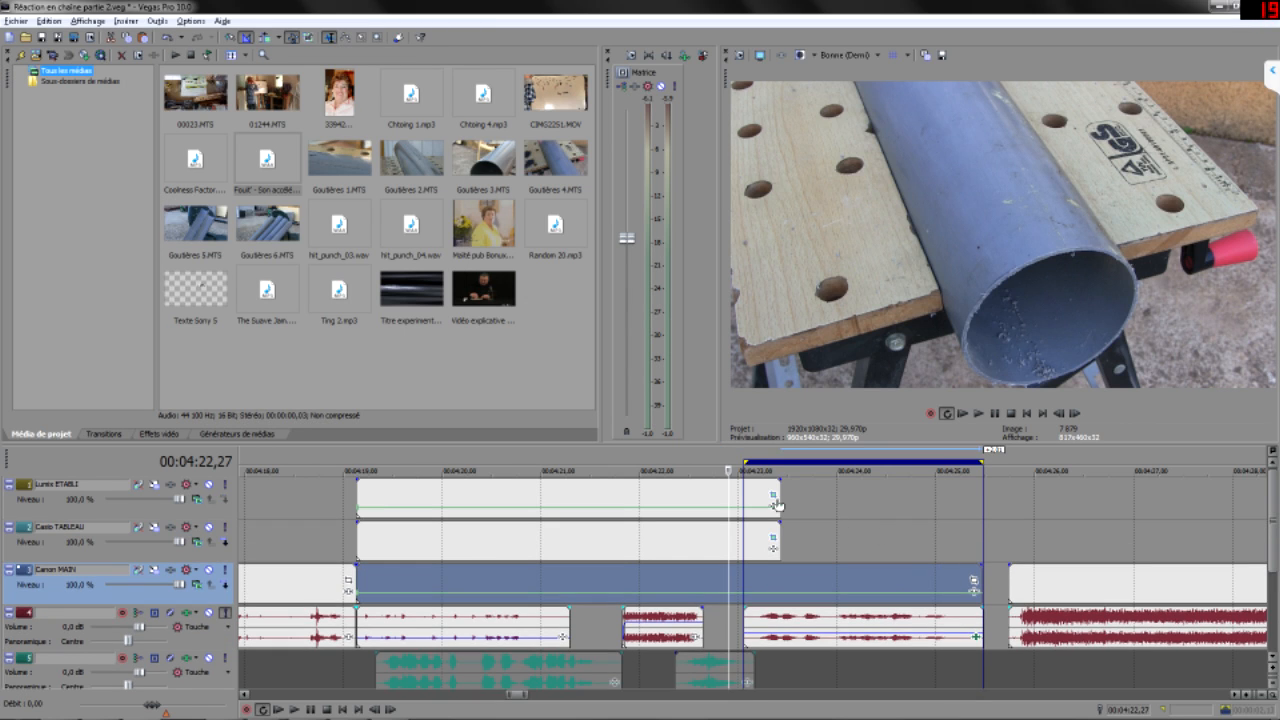
left_click(719, 526)
key("q")
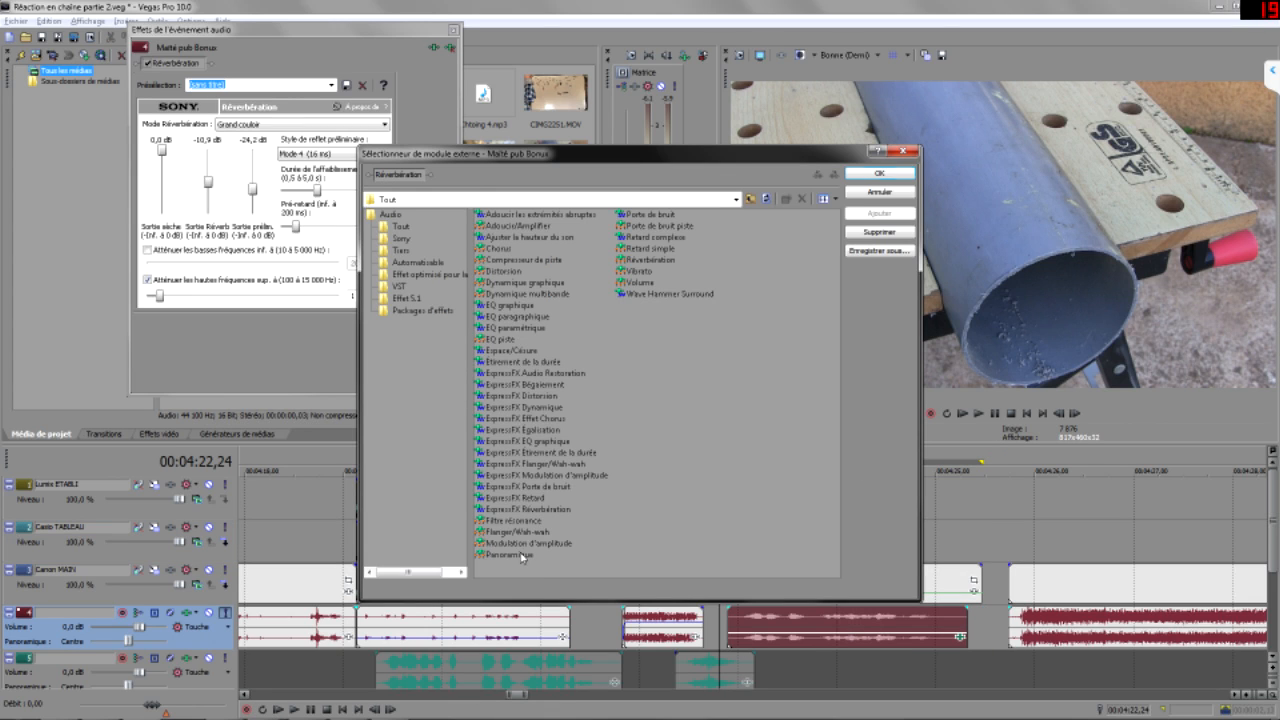
- Add the Panoramique effect to the voice clip and pan it 30.9 % to the left
double_click(510, 554)
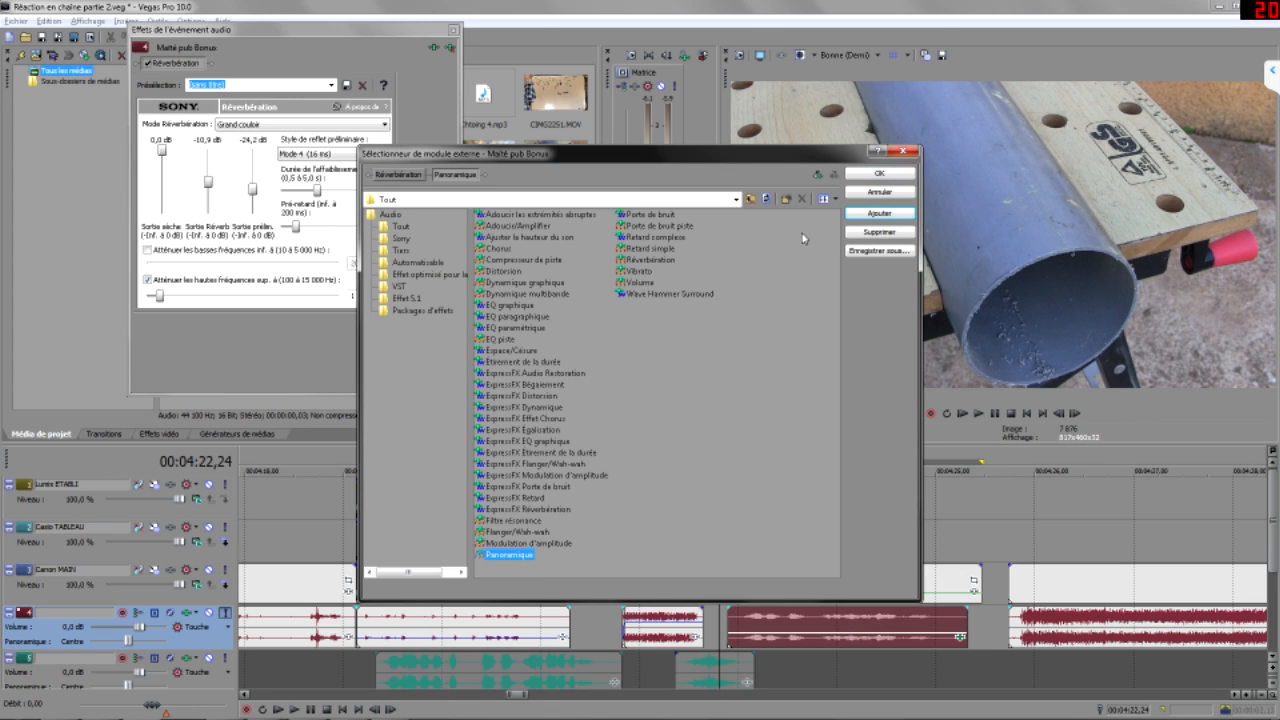
left_click(849, 174)
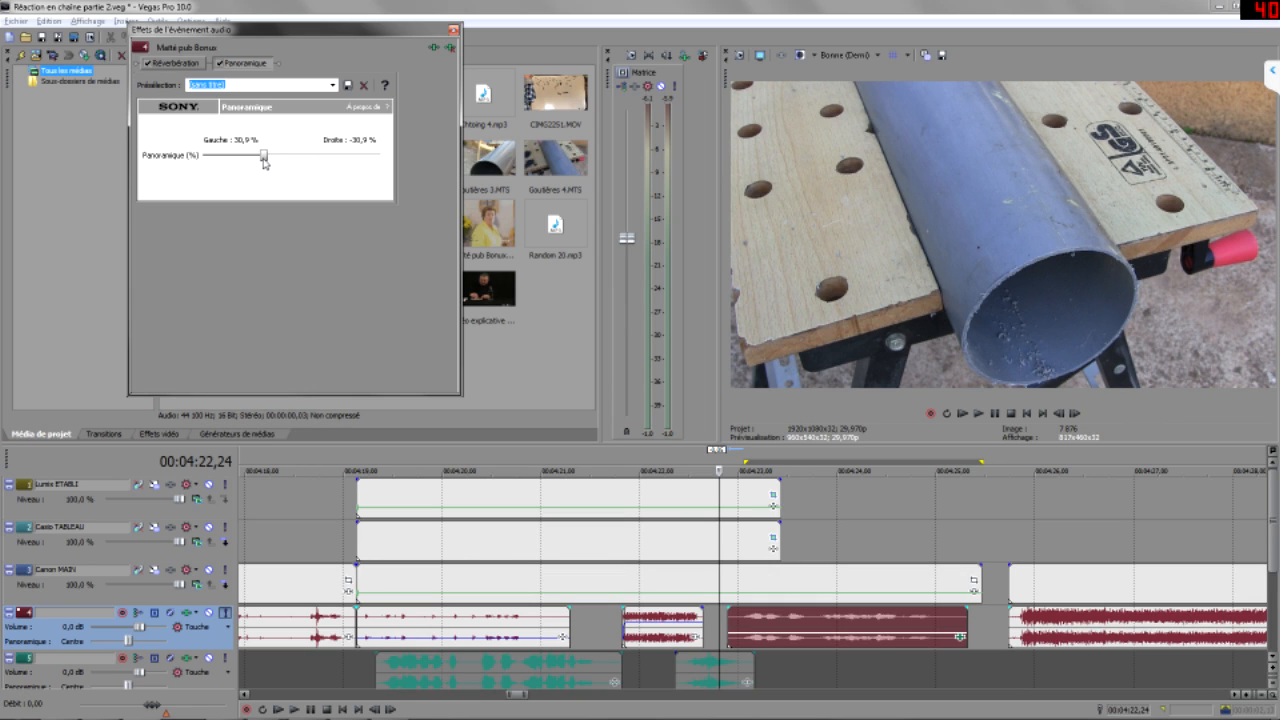
left_click(453, 31)
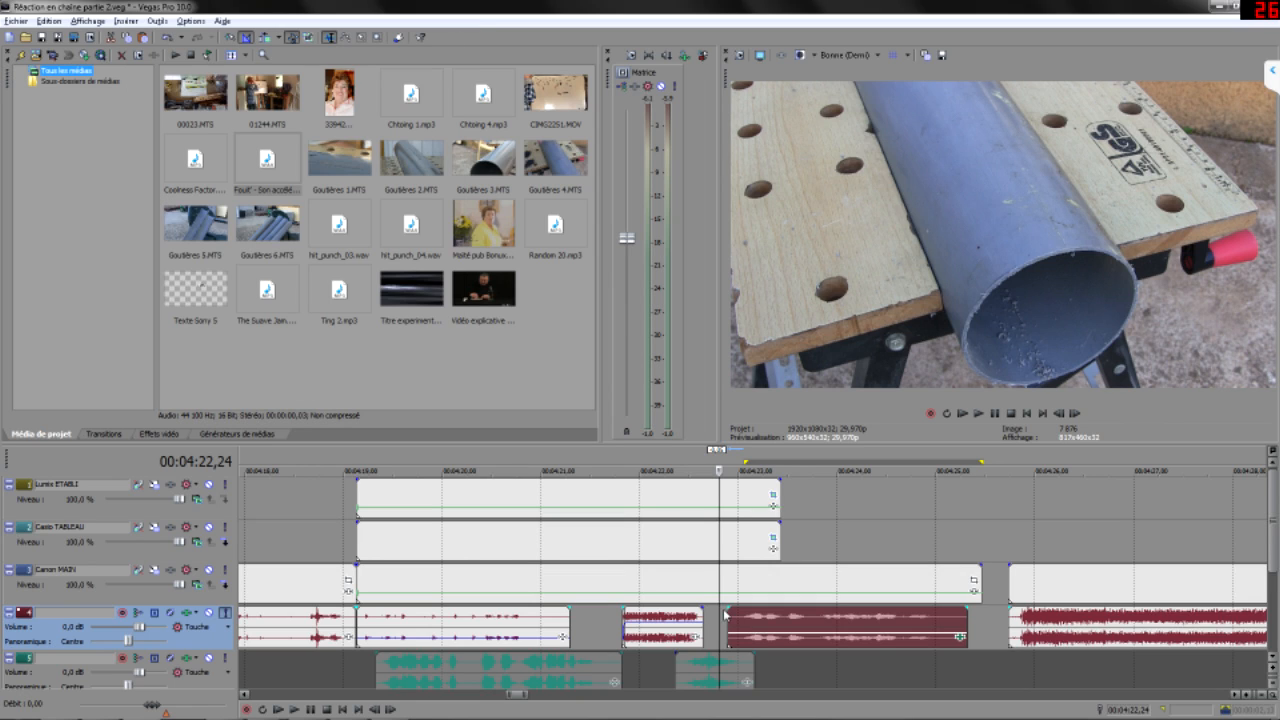
- Turn off the red audio track's solo and play the full mix from just before the green track's first voice clip
left_click(342, 658)
key("space")
key("Return")
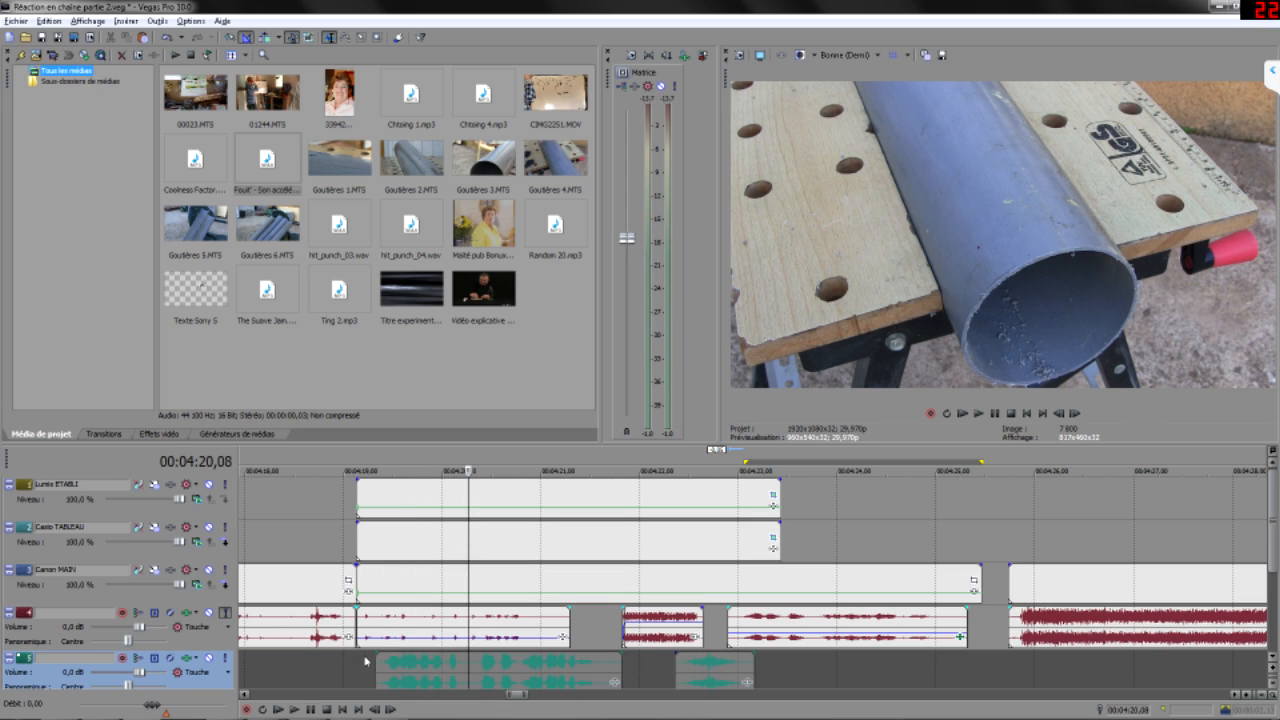
left_click(337, 672)
left_click(225, 613)
key("space")
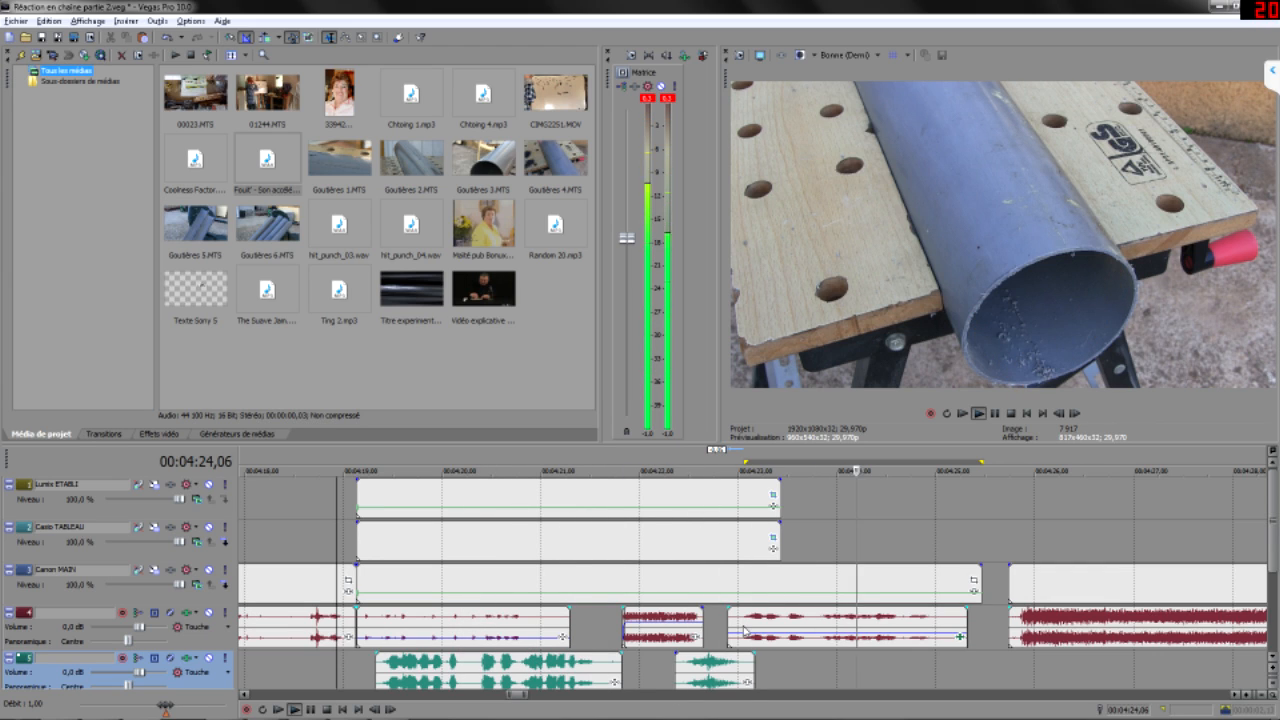
- Trim the Canon MAIN pipe clip's end to about 00:04:25,05 and move the following clip back to overlap it slightly
key("Return")
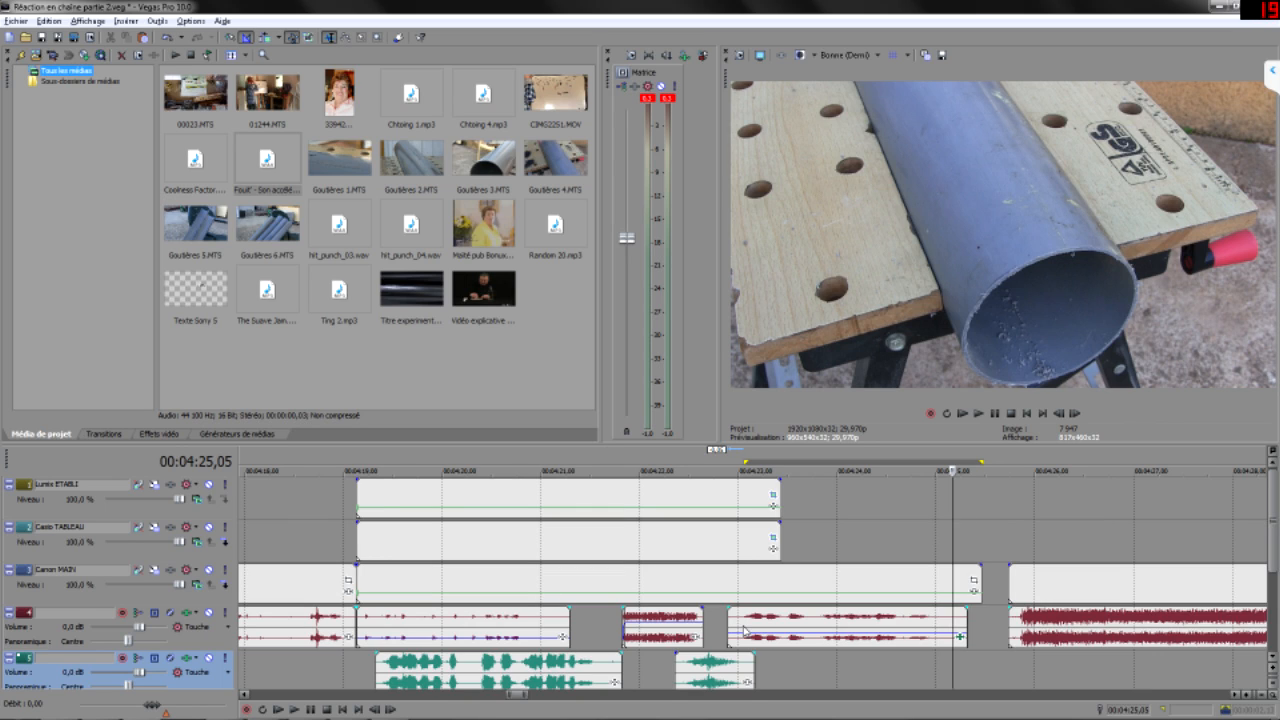
left_click_drag(977, 577, 953, 578)
left_click_drag(1043, 586, 989, 593)
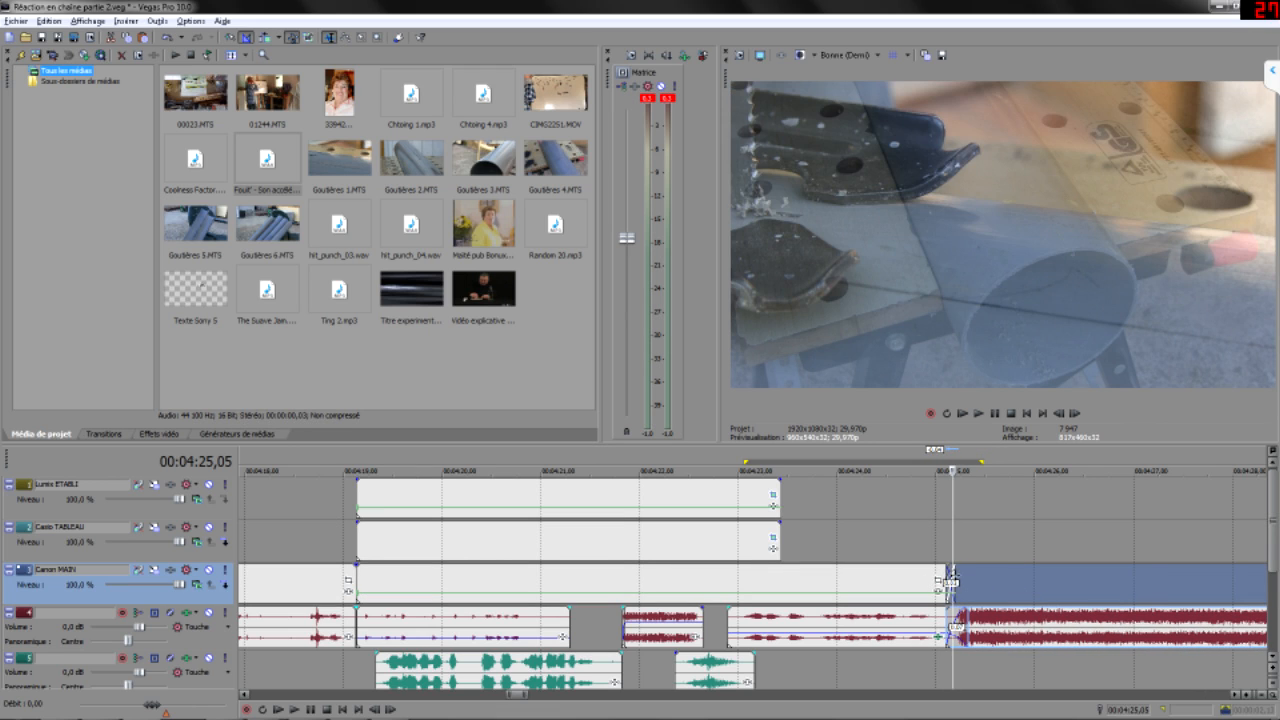
- Extend the outgoing Canon MAIN pipe clip's end to about 00:04:25,12 to lengthen the crossfade, and play the transition
left_click(950, 580)
key("space")
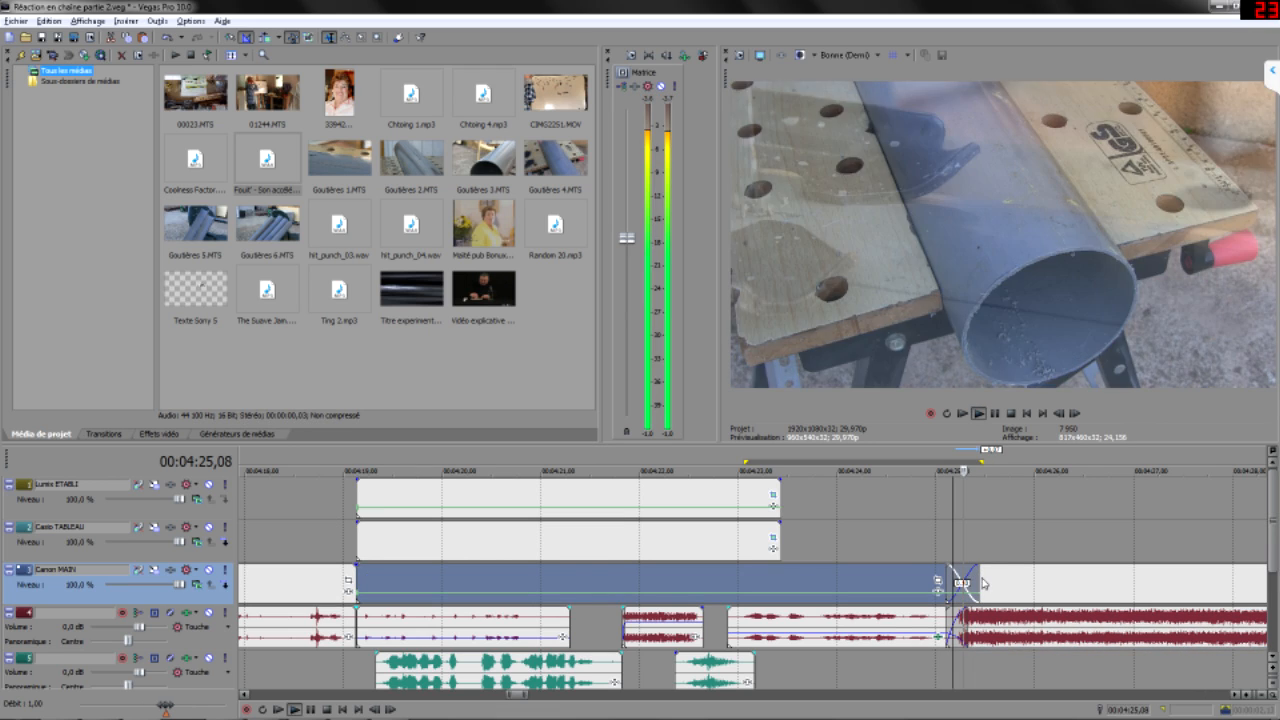
key("Return")
scroll(975, 590, "down", 3)
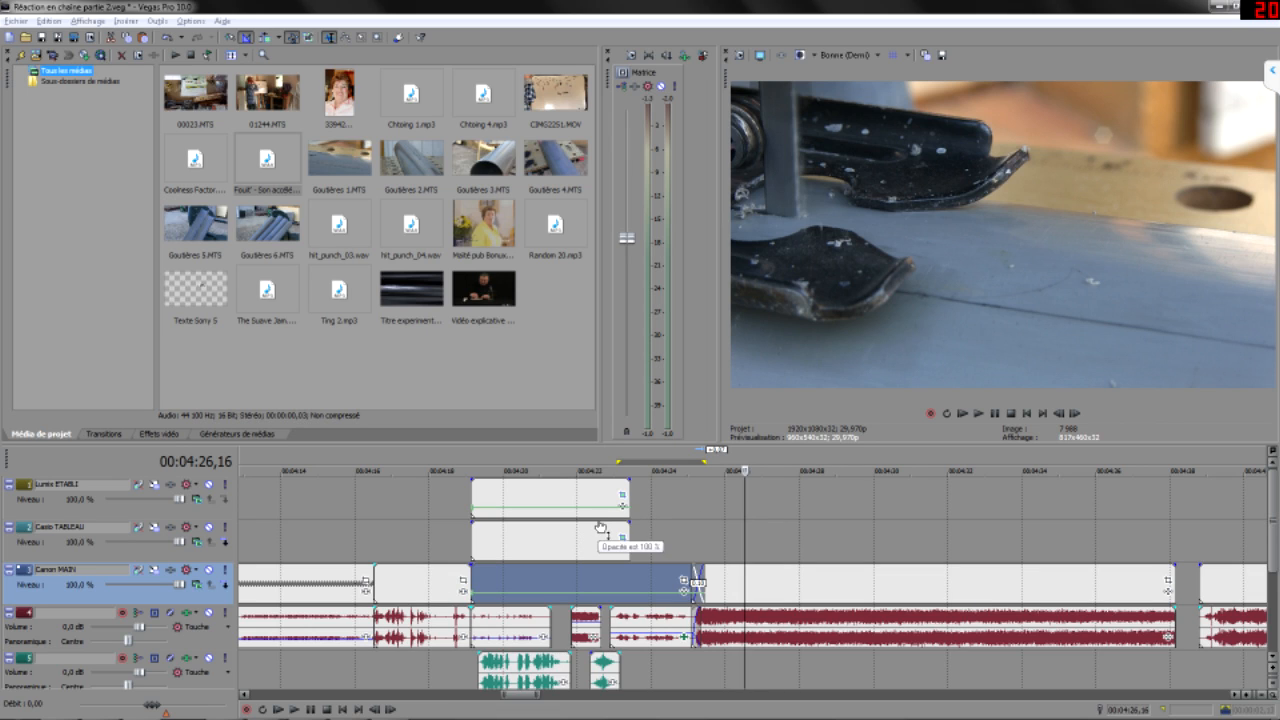
- Find the end of the voice recording on the red audio track and split it after its last phrase at 00:05:20,01
scroll(729, 582, "down", 5)
scroll(957, 603, "down", 5)
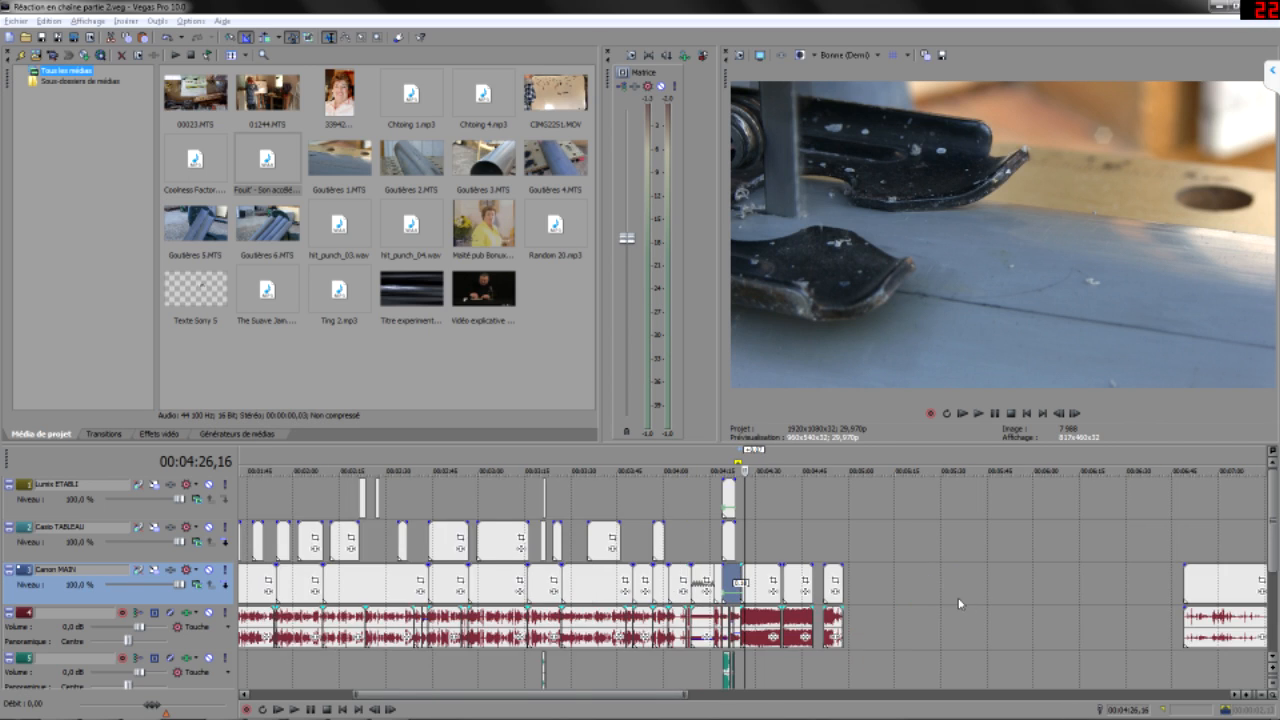
scroll(798, 601, "up", 5)
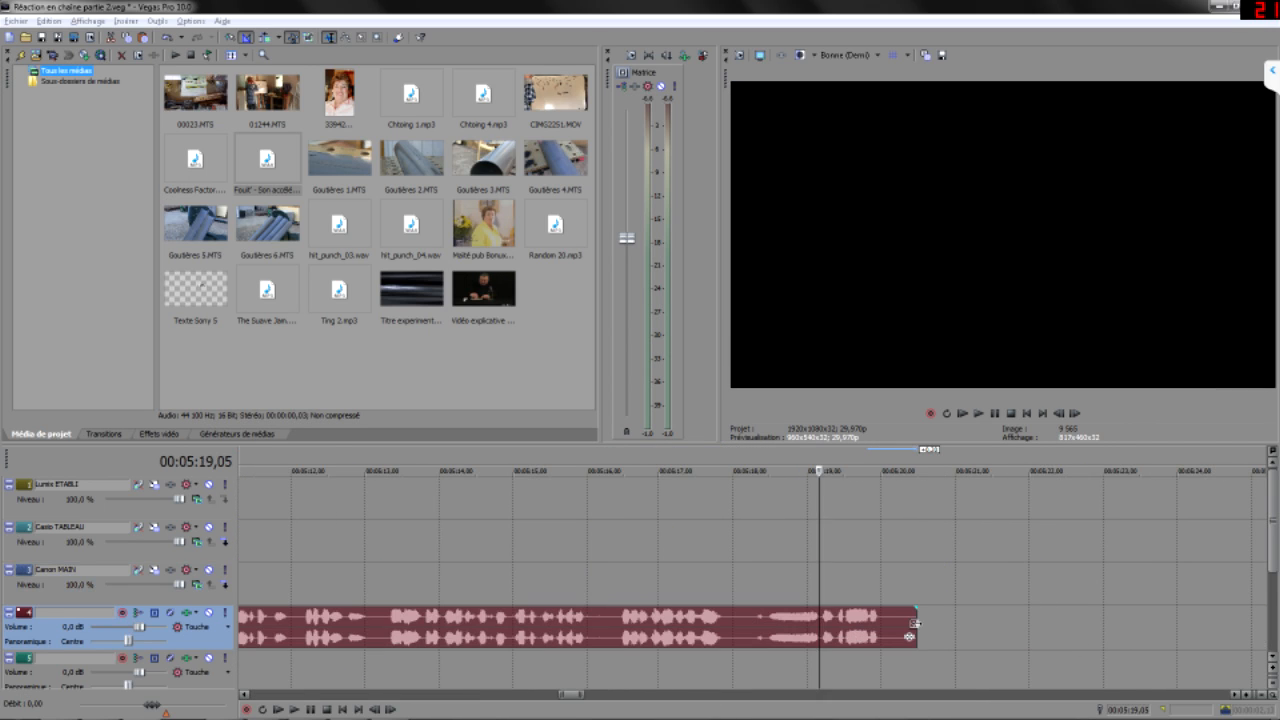
key("space")
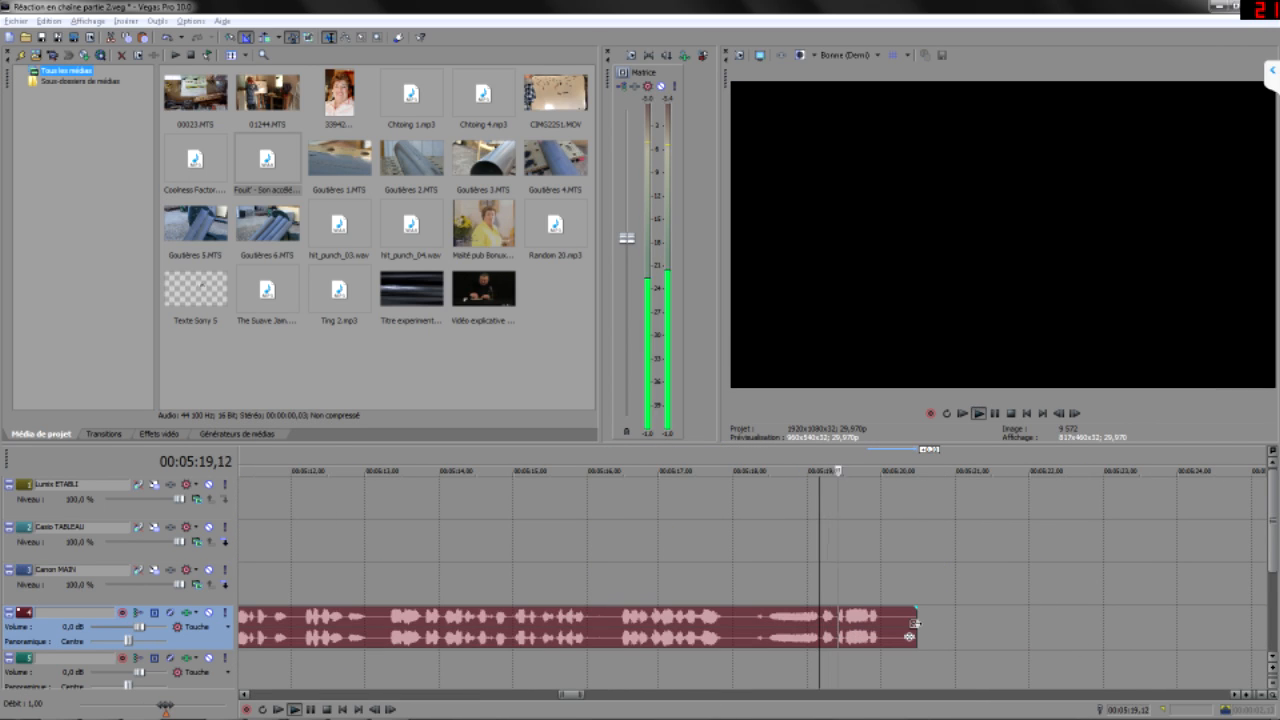
key("space")
key("s")
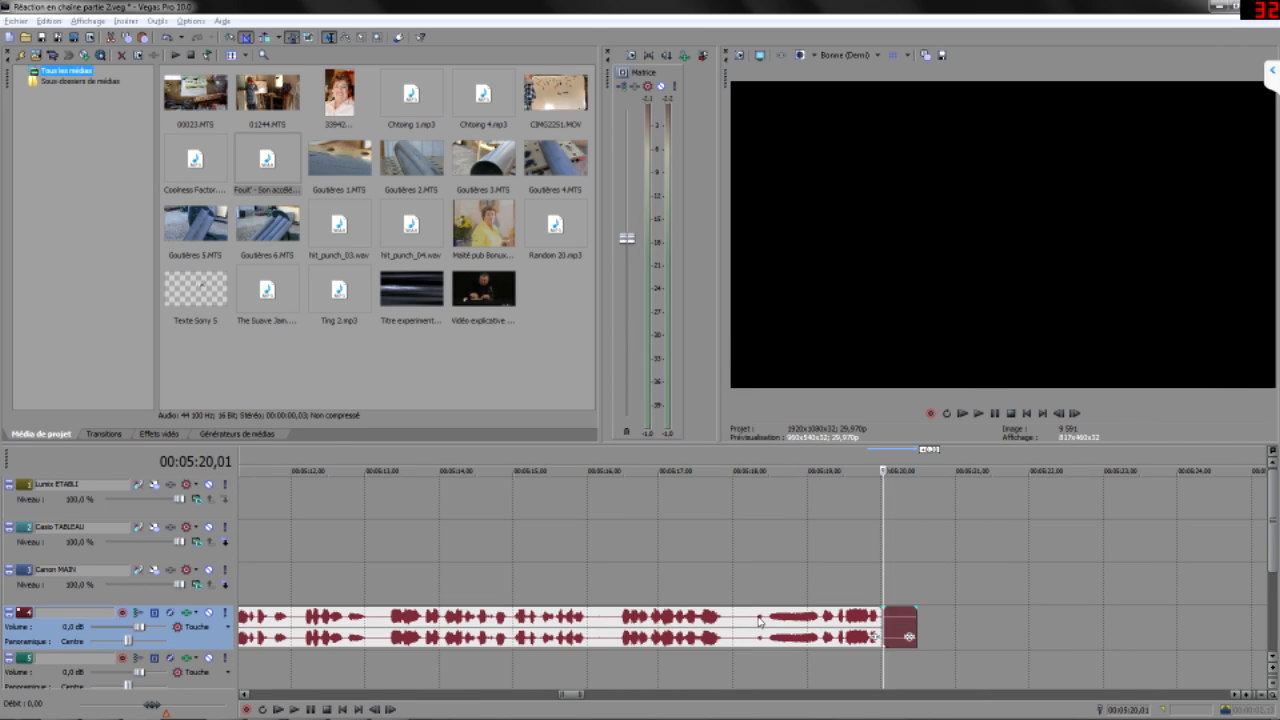
- Split the voice recording at about 00:05:18,13 and delete the parts before and after its last phrase
left_click(765, 624)
key("s")
left_click(728, 625)
key("Delete")
left_click(911, 628)
key("Delete")
left_click(799, 630)
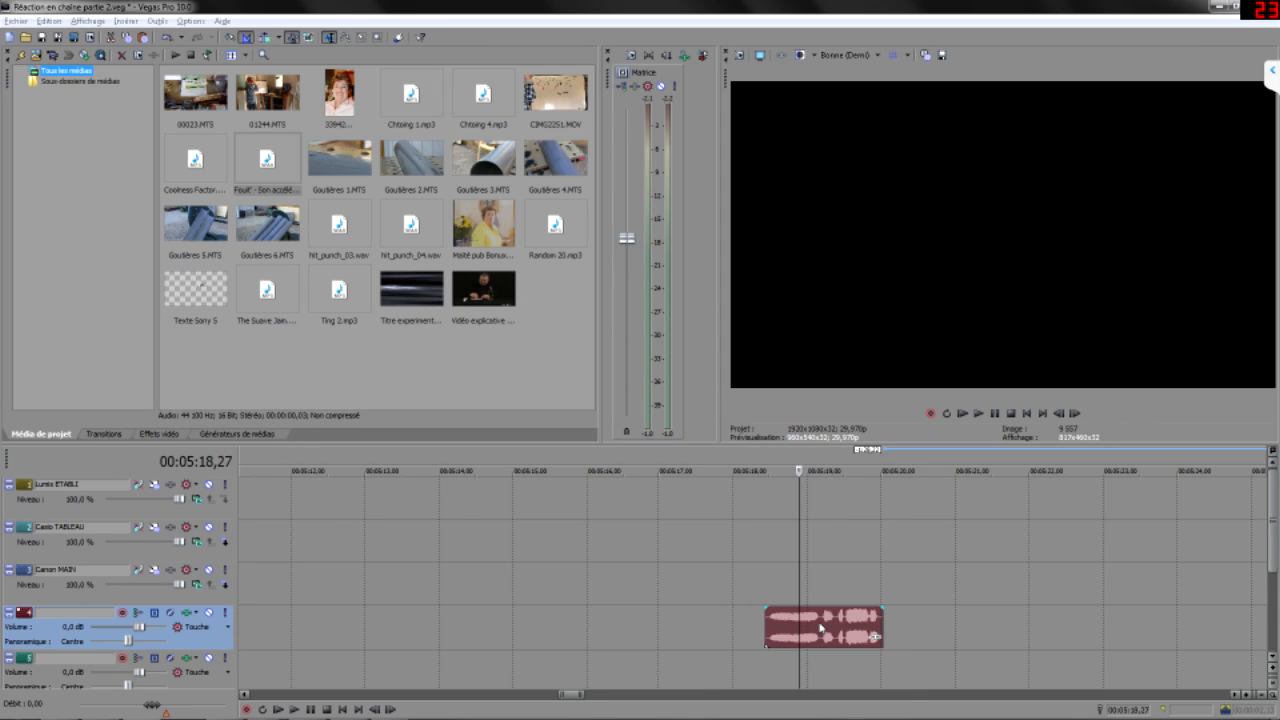
- Time-compress the isolated voice clip so it ends at about 00:05:19,25, and play it from its start
scroll(823, 632, "up", 2)
left_click(824, 633)
left_click_drag(909, 622, 880, 625)
right_click(876, 626)
left_click(960, 614)
left_click(714, 474)
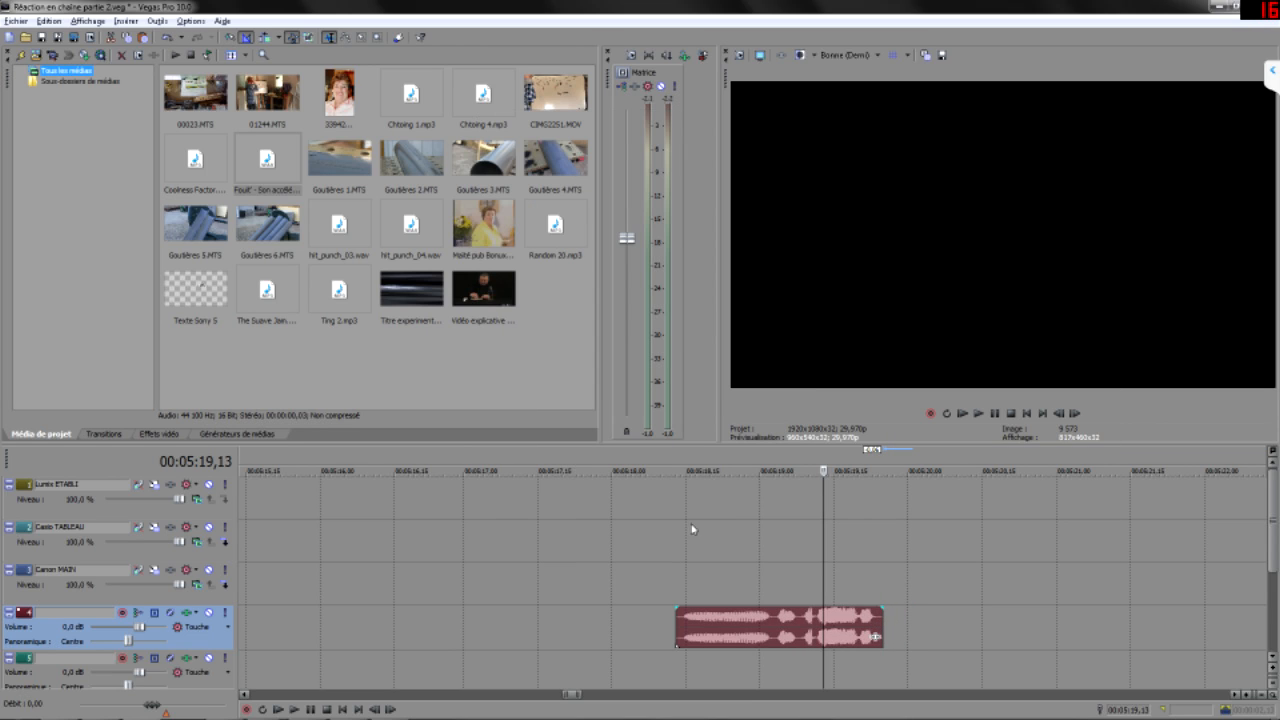
left_click(675, 552)
key("space")
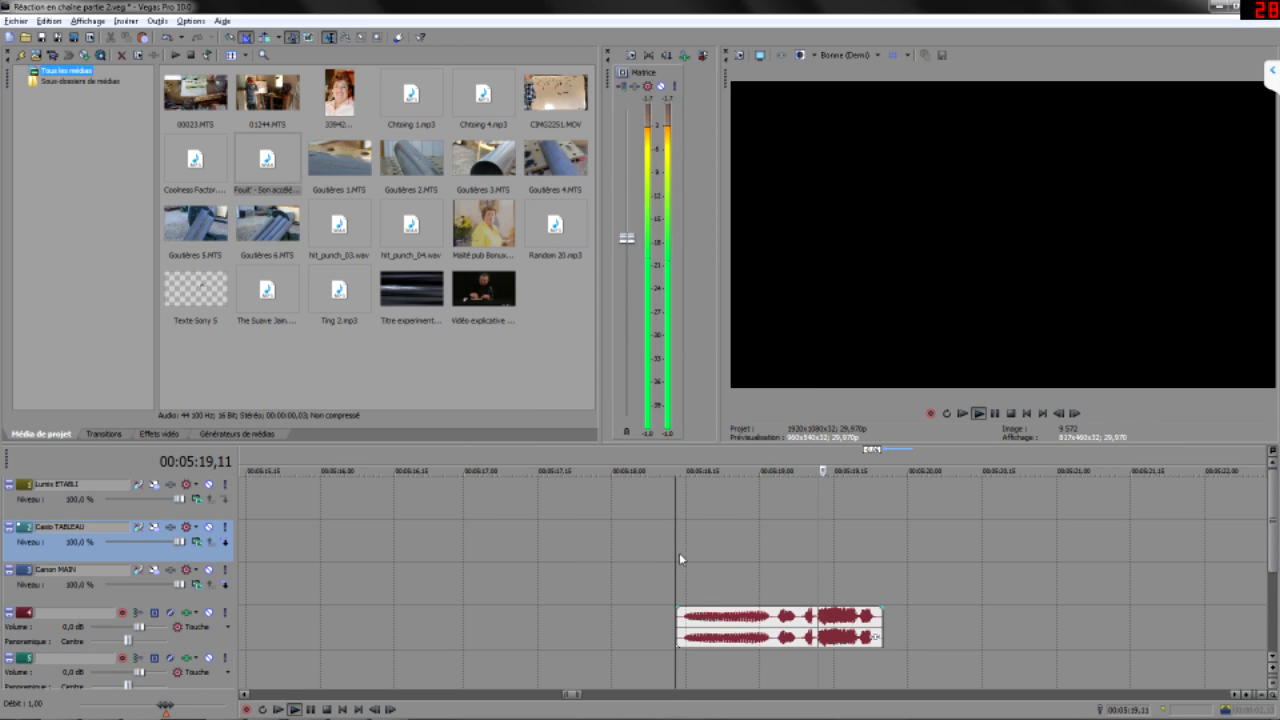
- Time-stretch the voice clip's end to about 00:05:19,28 and replay it from just before its start
left_click_drag(882, 627, 893, 627)
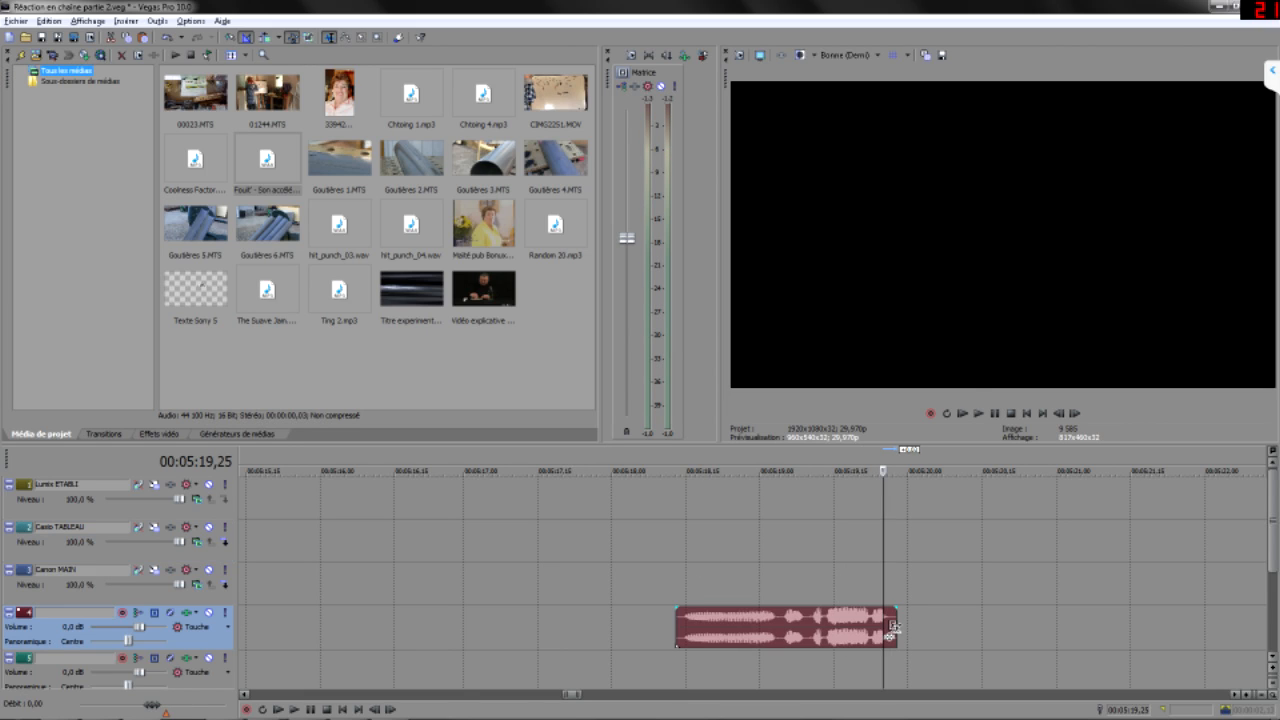
left_click(672, 582)
key("space")
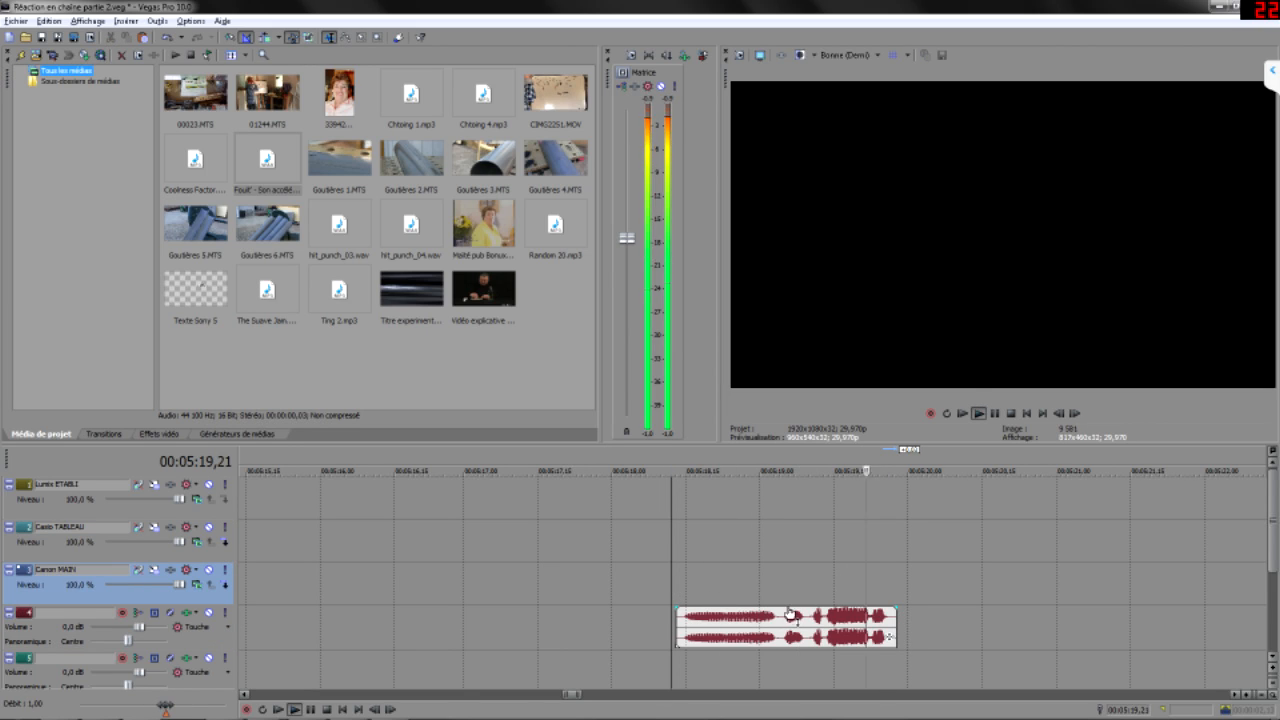
key("Return")
- Move the isolated voice clip to the green audio track, starting at about 00:04:25 by the Canon MAIN crossfade
scroll(795, 620, "down", 6)
left_click_drag(738, 627, 839, 678)
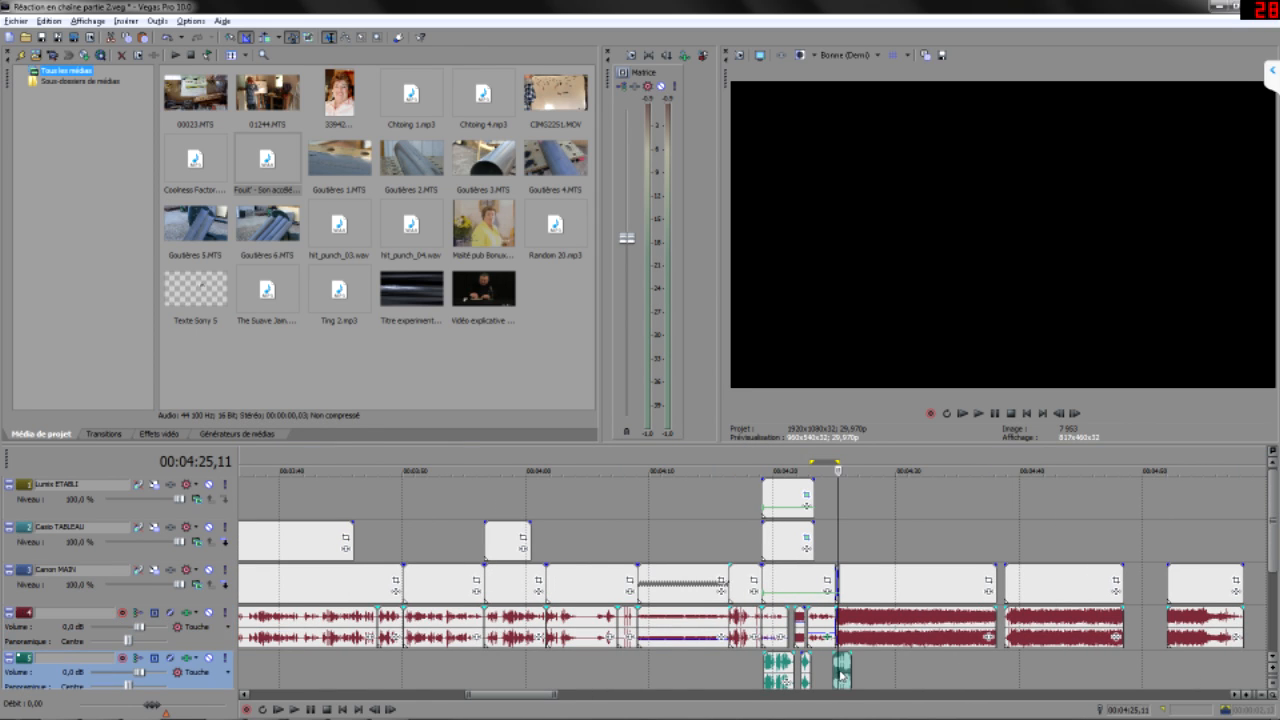
scroll(856, 645, "up", 5)
- Lower the gain of the red-track audio clip after the crossfade and of the green-track voice clip beneath it
left_click_drag(853, 608, 853, 645)
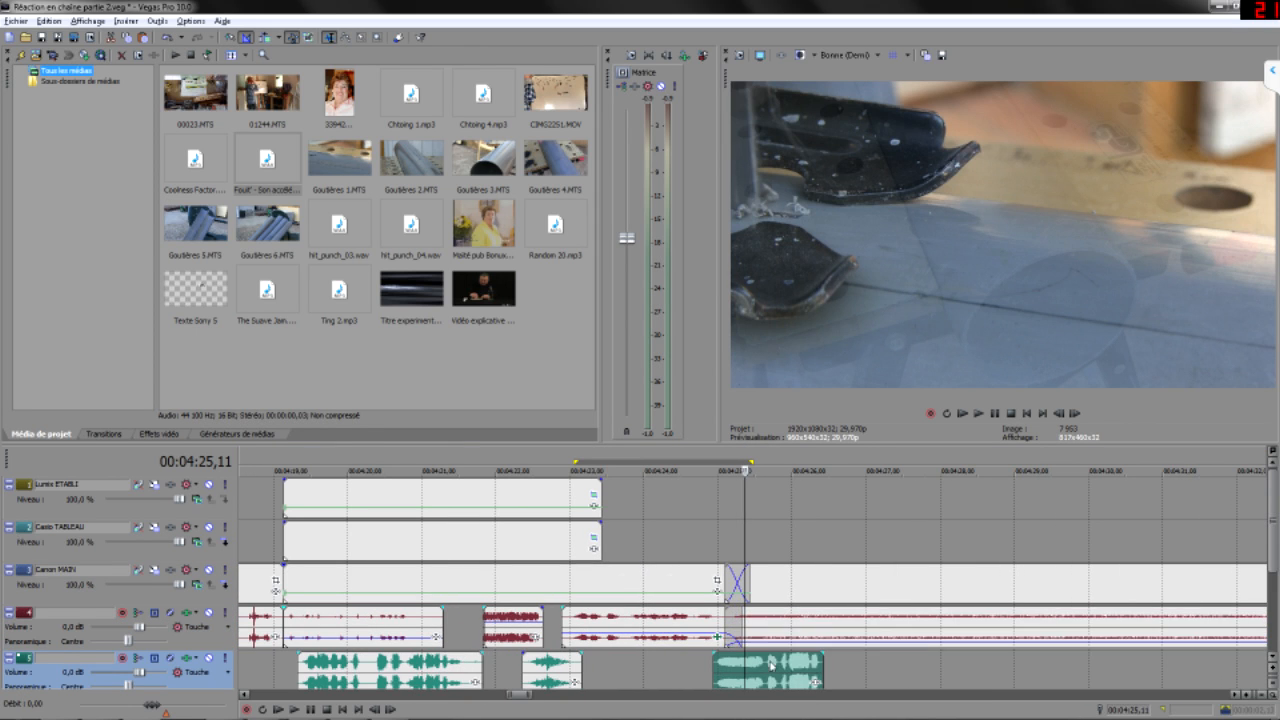
left_click_drag(775, 660, 782, 688)
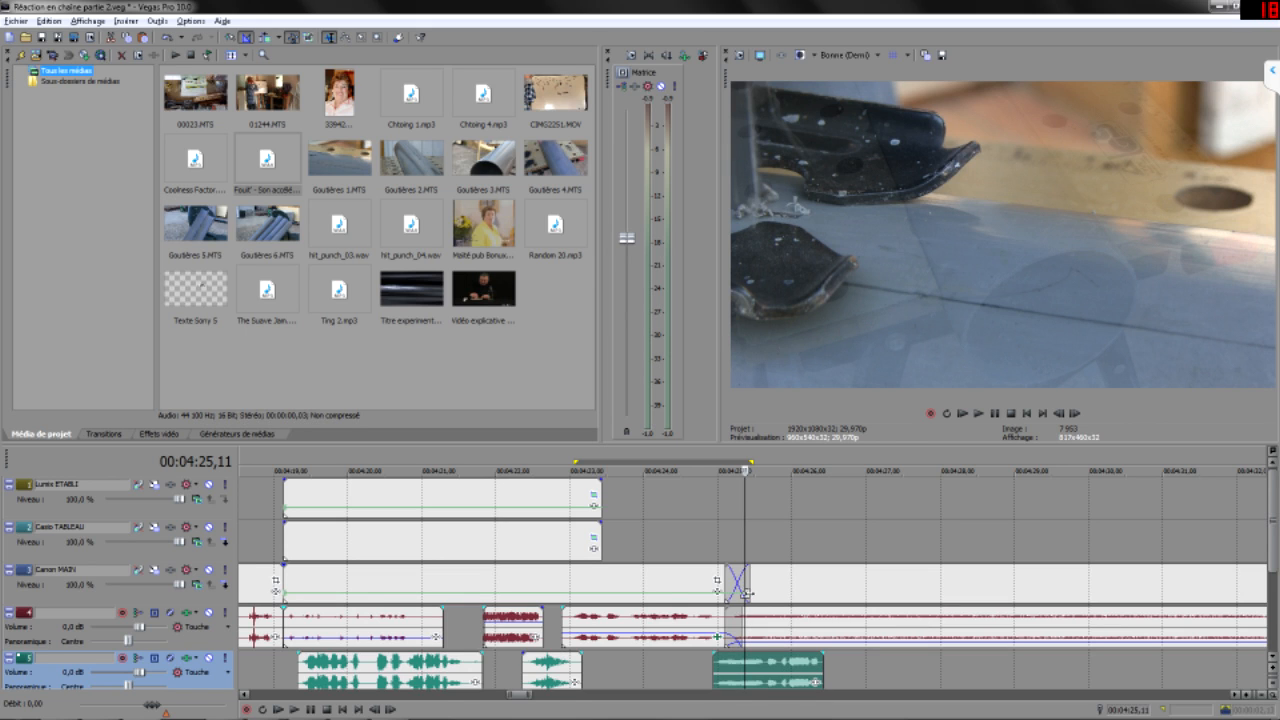
scroll(825, 630, "down", 1)
left_click(812, 647)
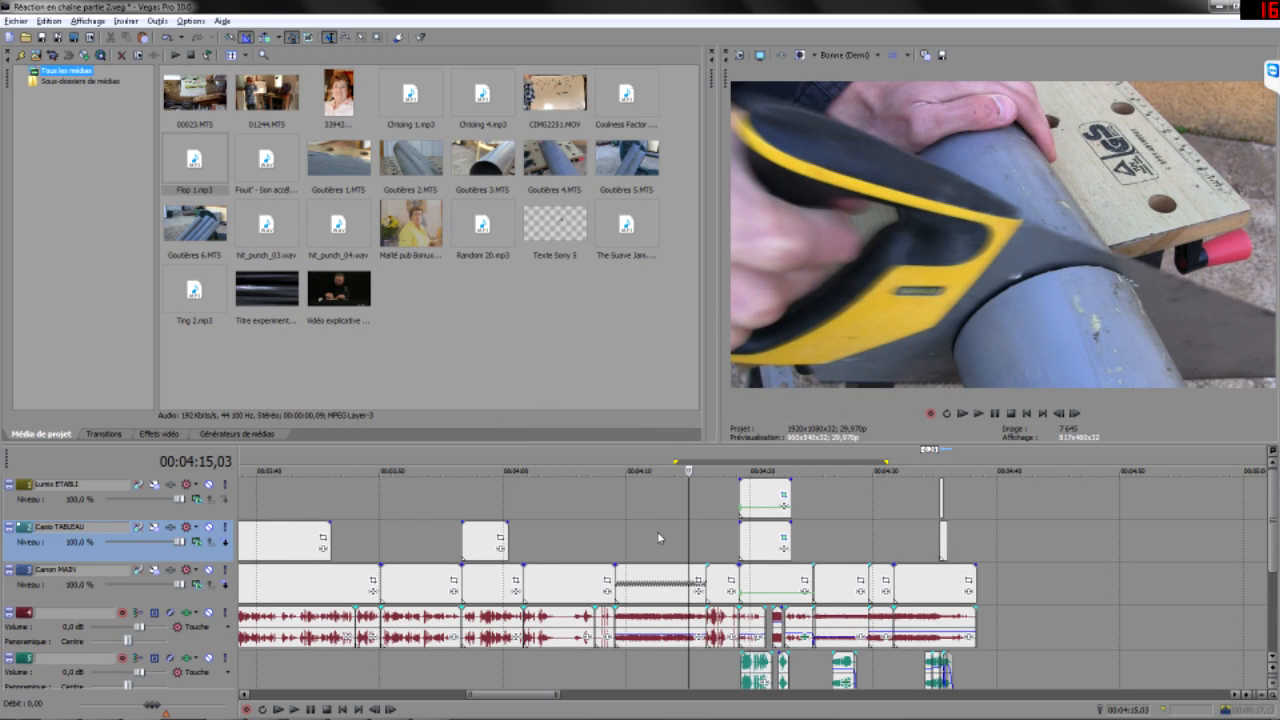
- Play the edited pipe sequence from 00:04:14,09 through the portrait and voice clips
mouse_move(1174, 713)
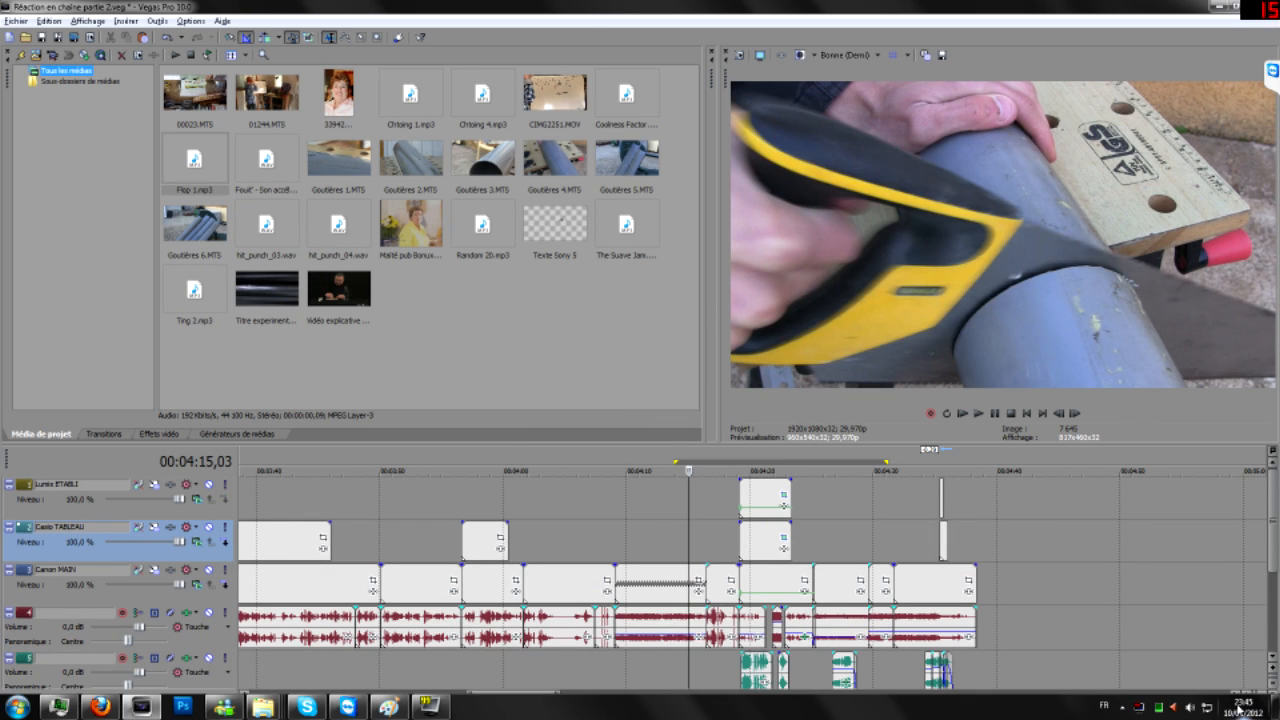
left_click(679, 530)
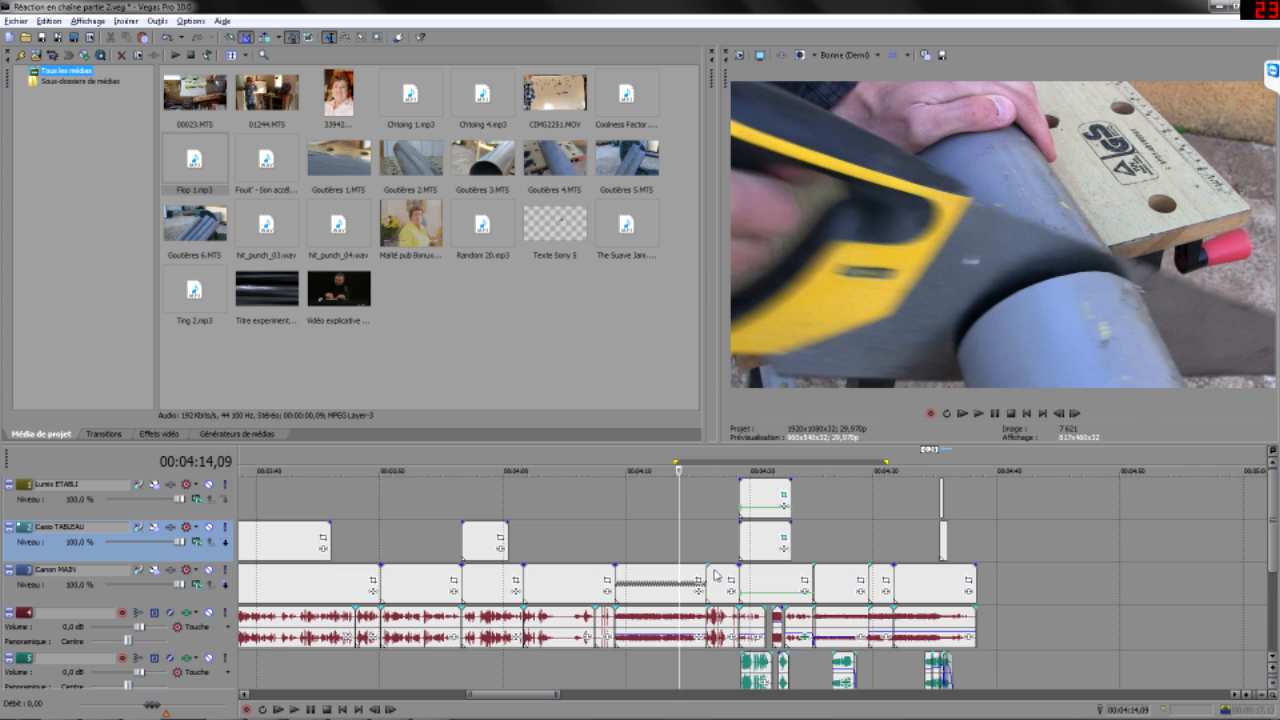
key("space")
left_click(733, 454)
scroll(832, 549, "down", 1)
scroll(832, 549, "up", 5)
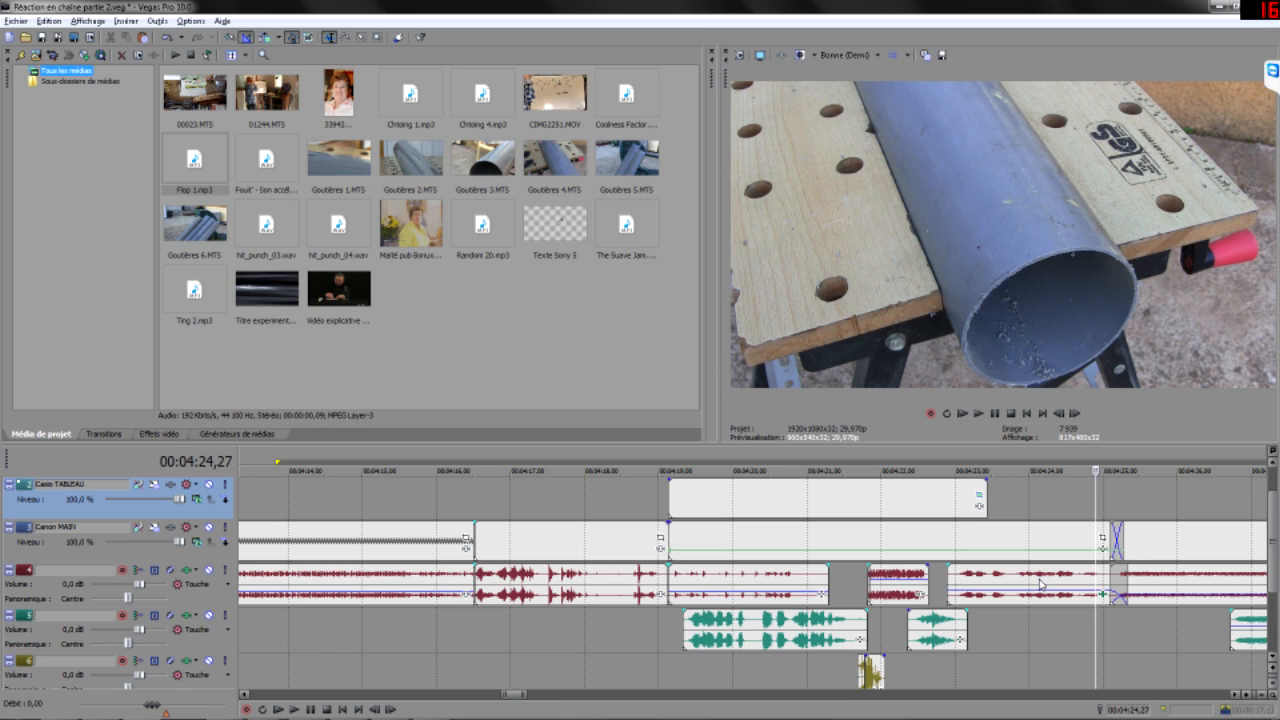
- Play the mix from about 00:04:22,15 through the crossfade and the voice reply on the green track
left_click(923, 670)
scroll(923, 670, "up", 4)
key("space")
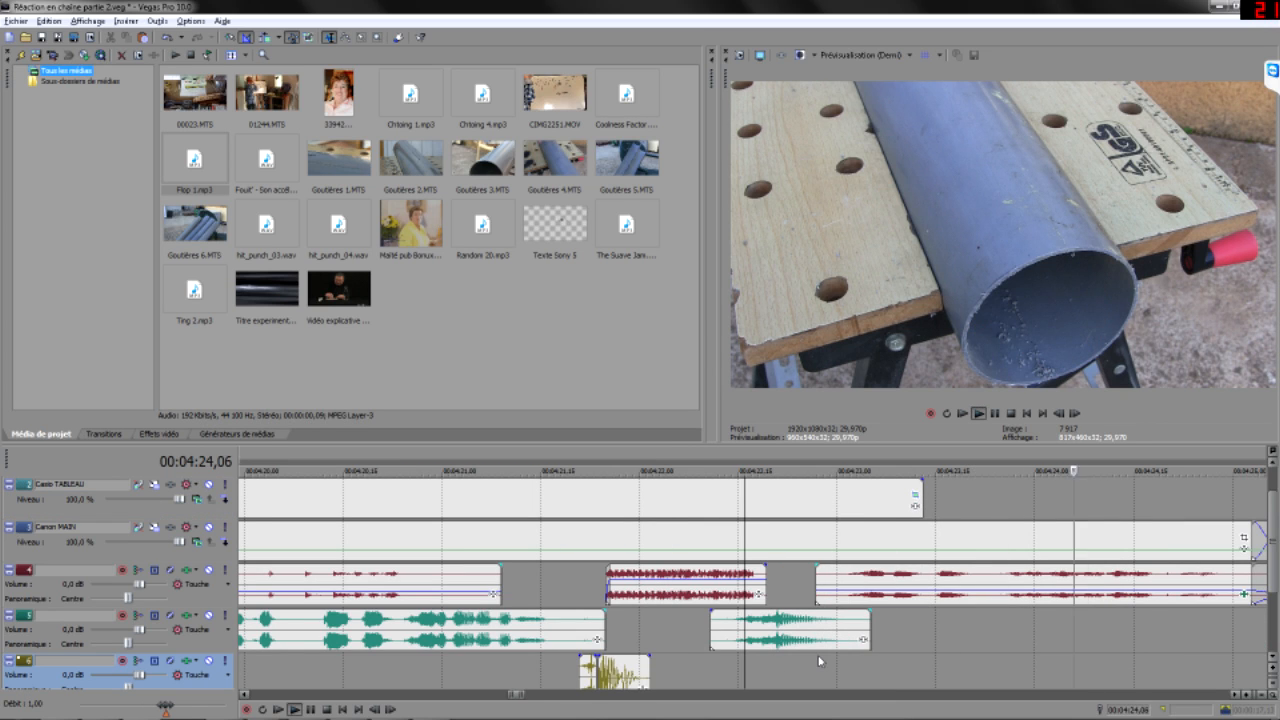
scroll(816, 661, "down", 3)
key("space")
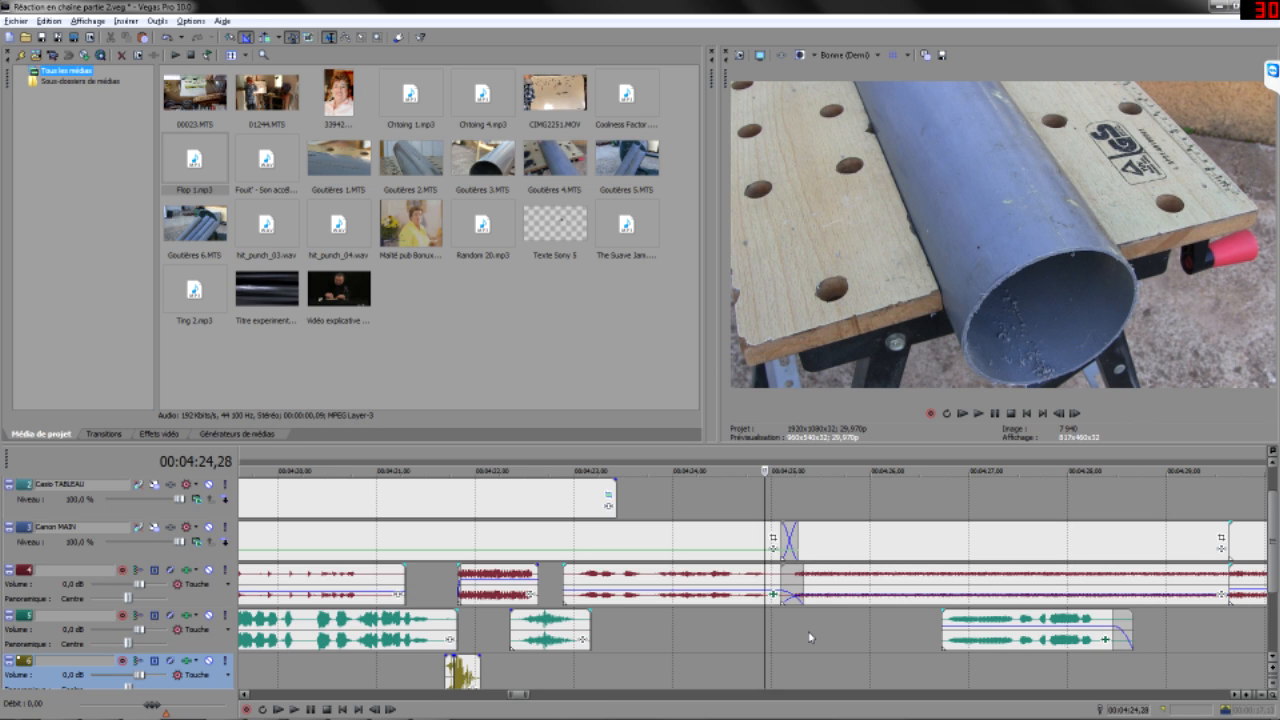
key("space")
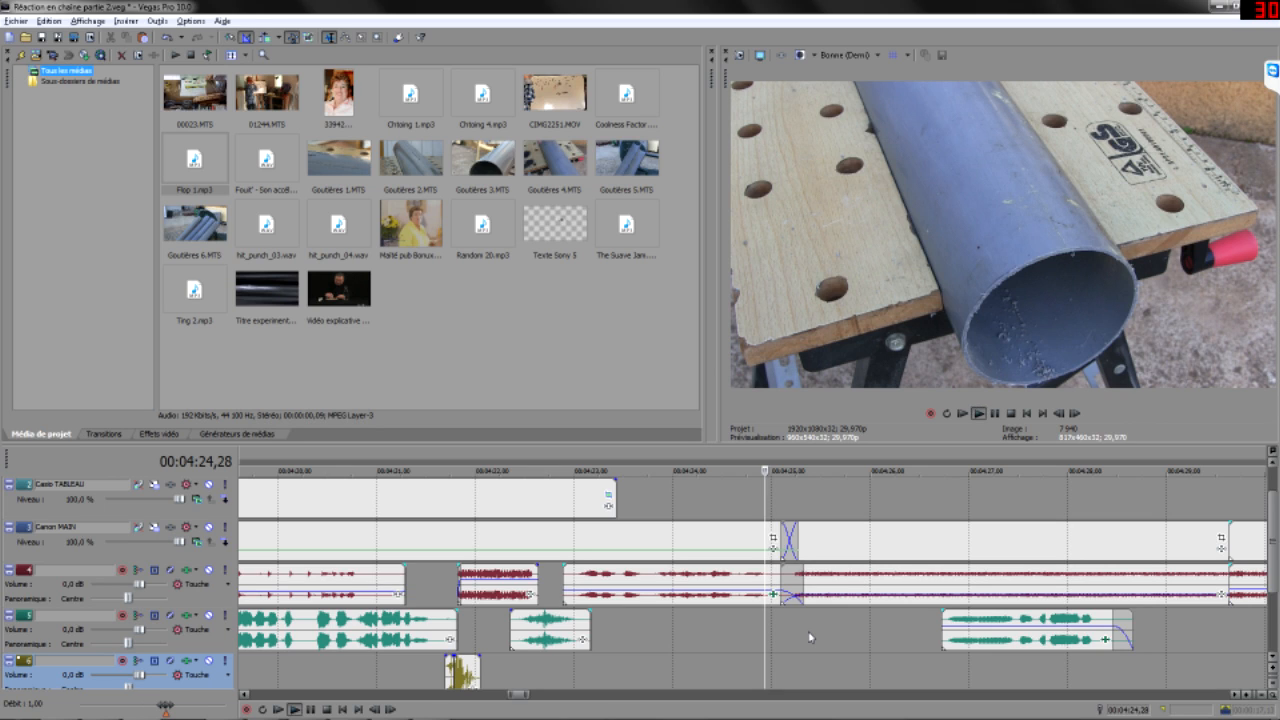
key("Return")
key("space")
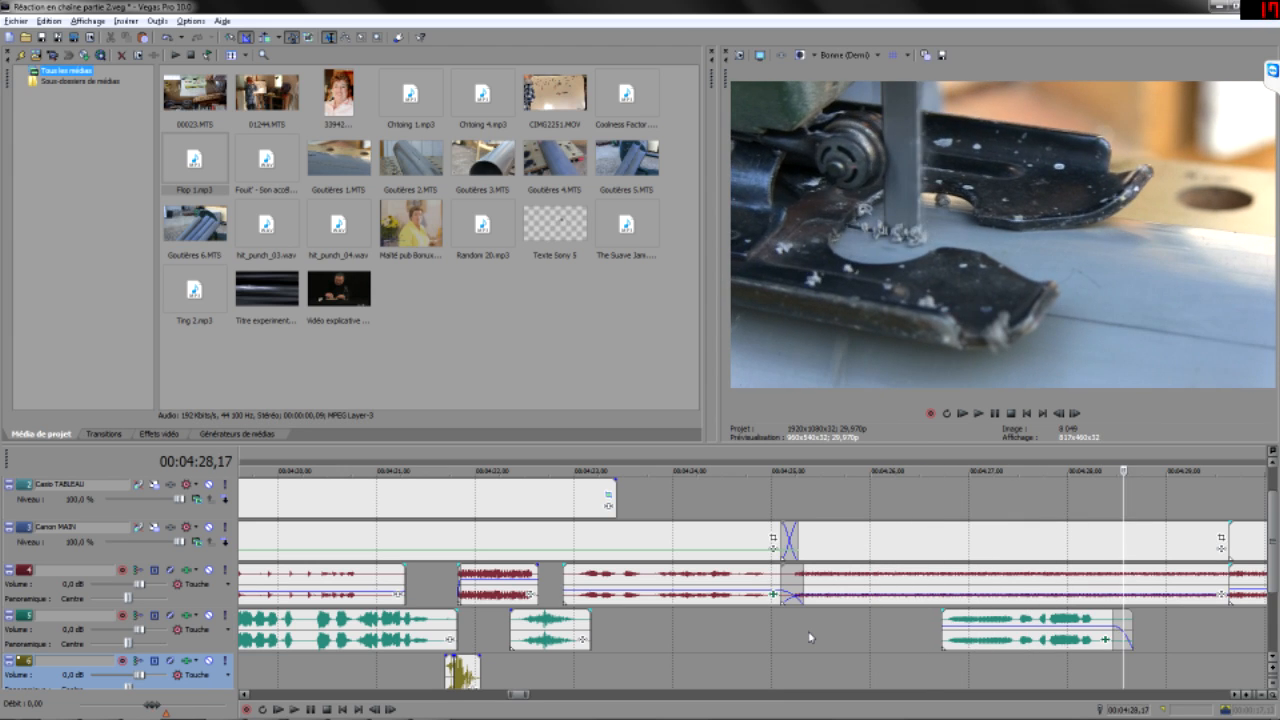
scroll(643, 552, "down", 2)
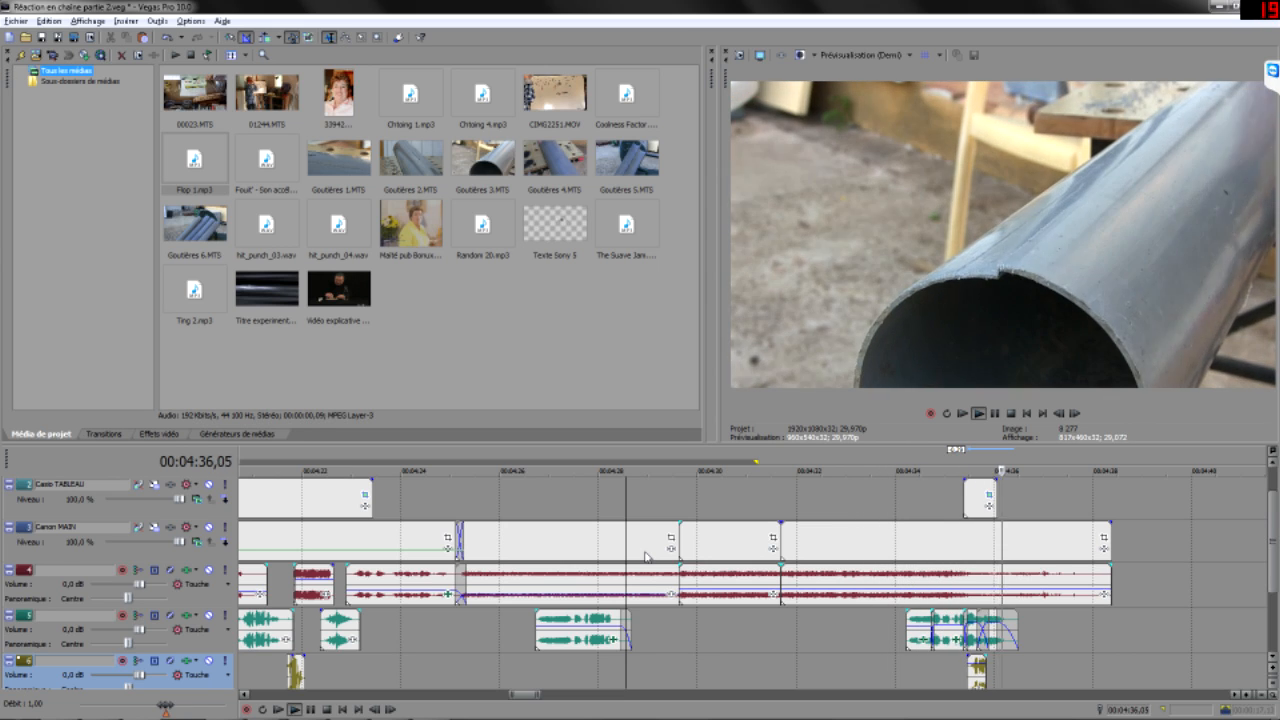
- Open the pan/crop settings of the Casio TABLEAU portrait clip at 00:04:35,12 and scrub through its keyframed motion
left_click(963, 495)
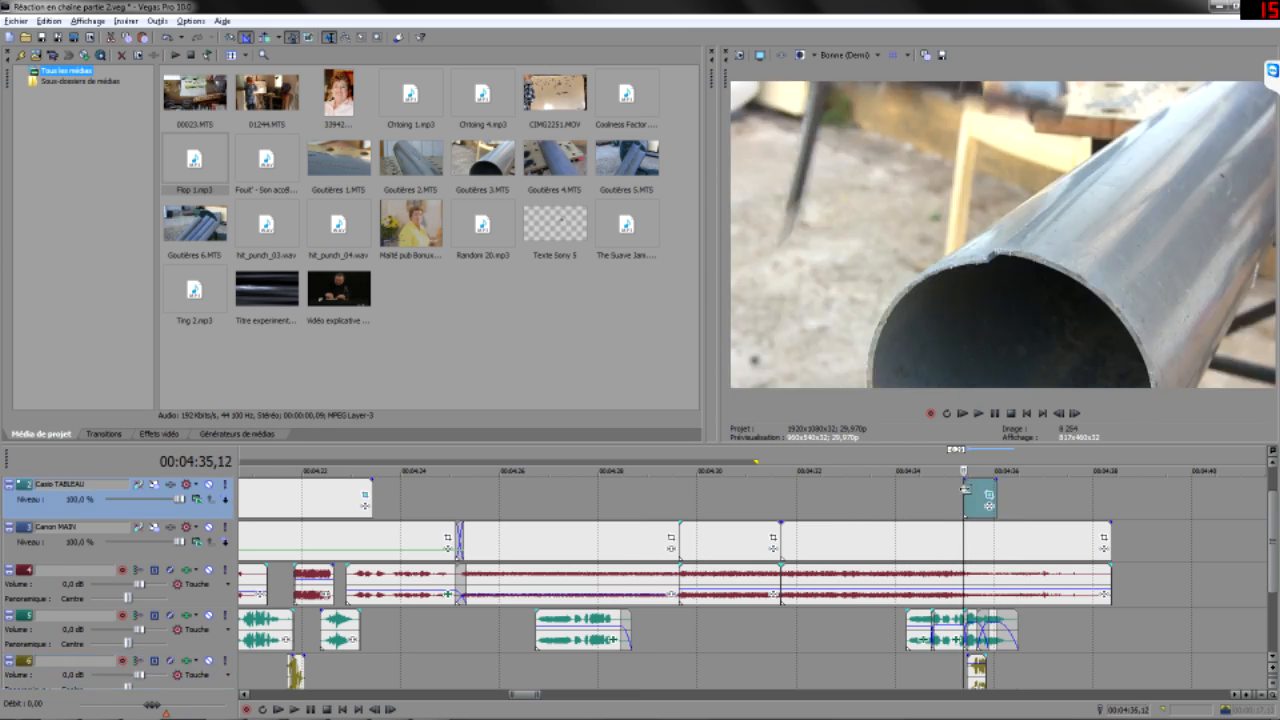
left_click(989, 494)
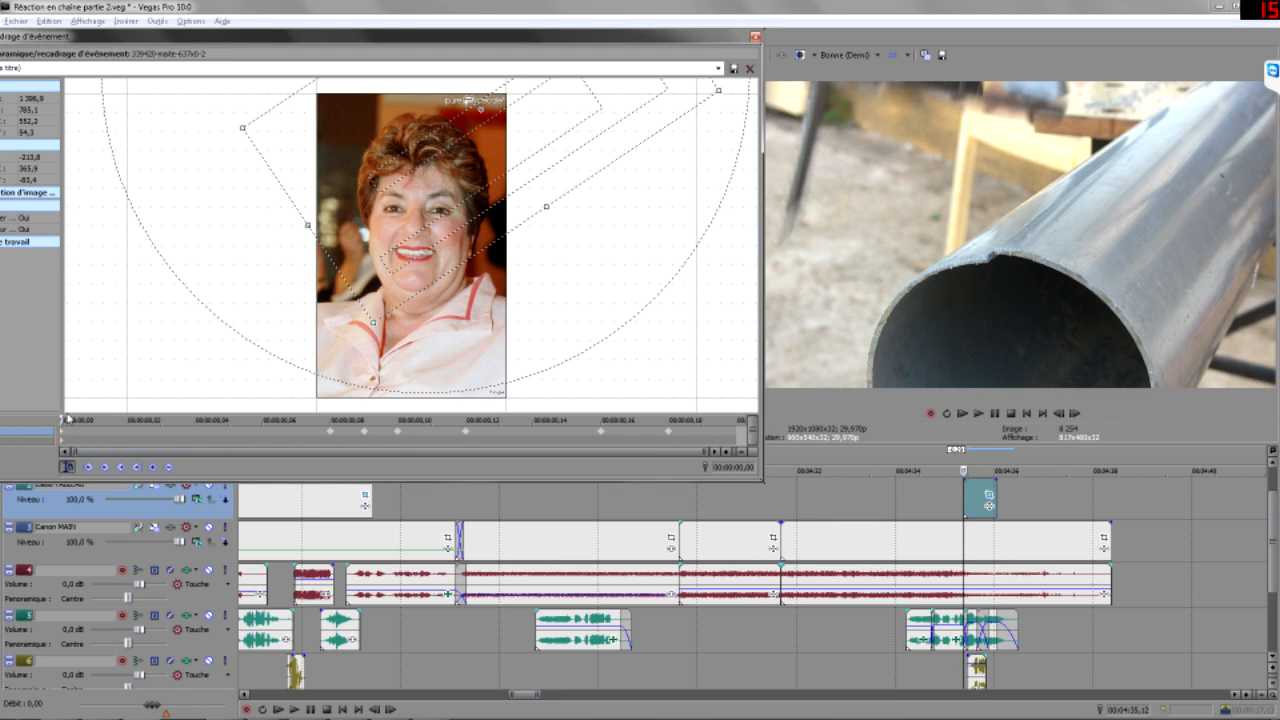
left_click_drag(63, 420, 487, 428)
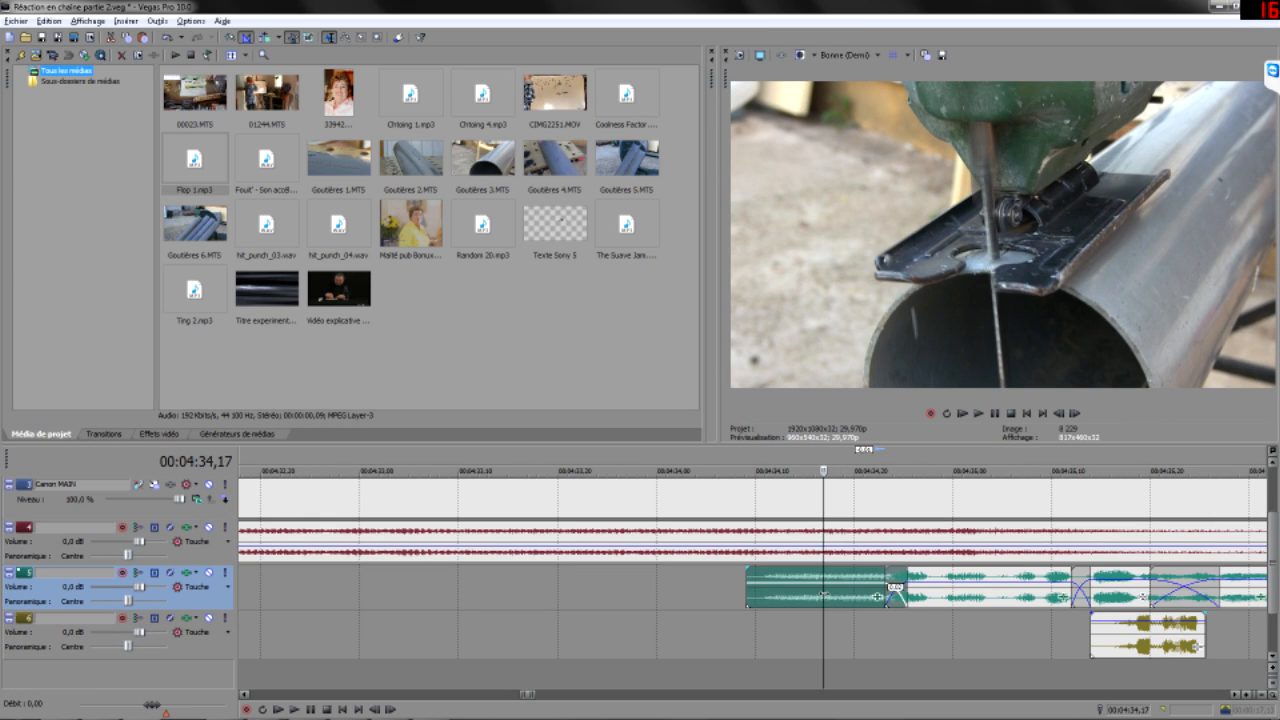
- Play the middle overlapping voice clip on the green track around 00:04:35,00, replaying it from nearer its start
left_click(950, 602)
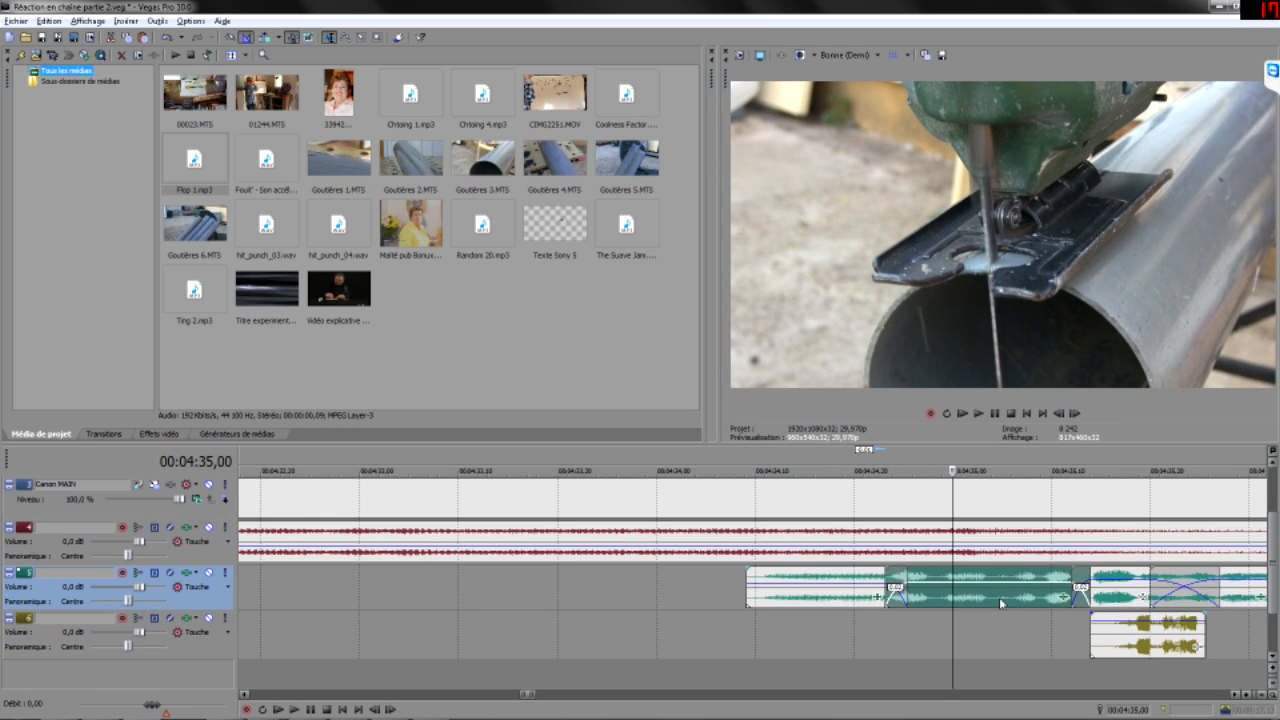
key("space")
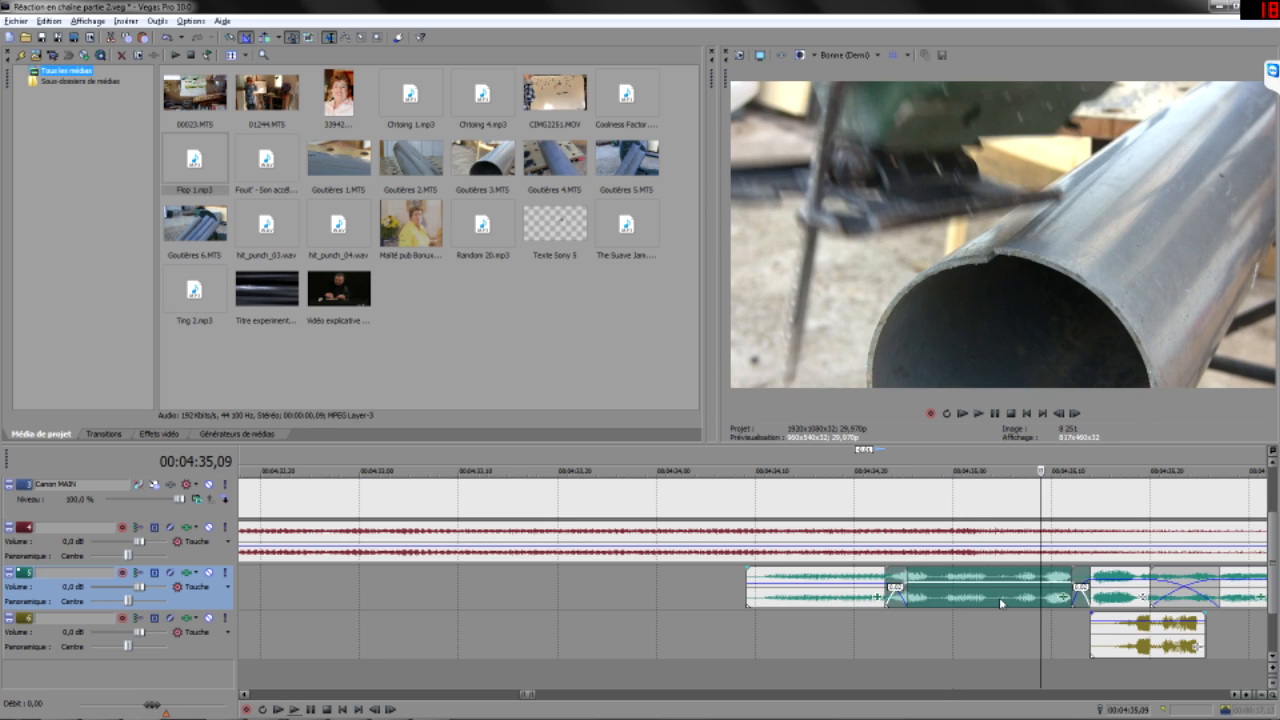
left_click(924, 594)
key("space")
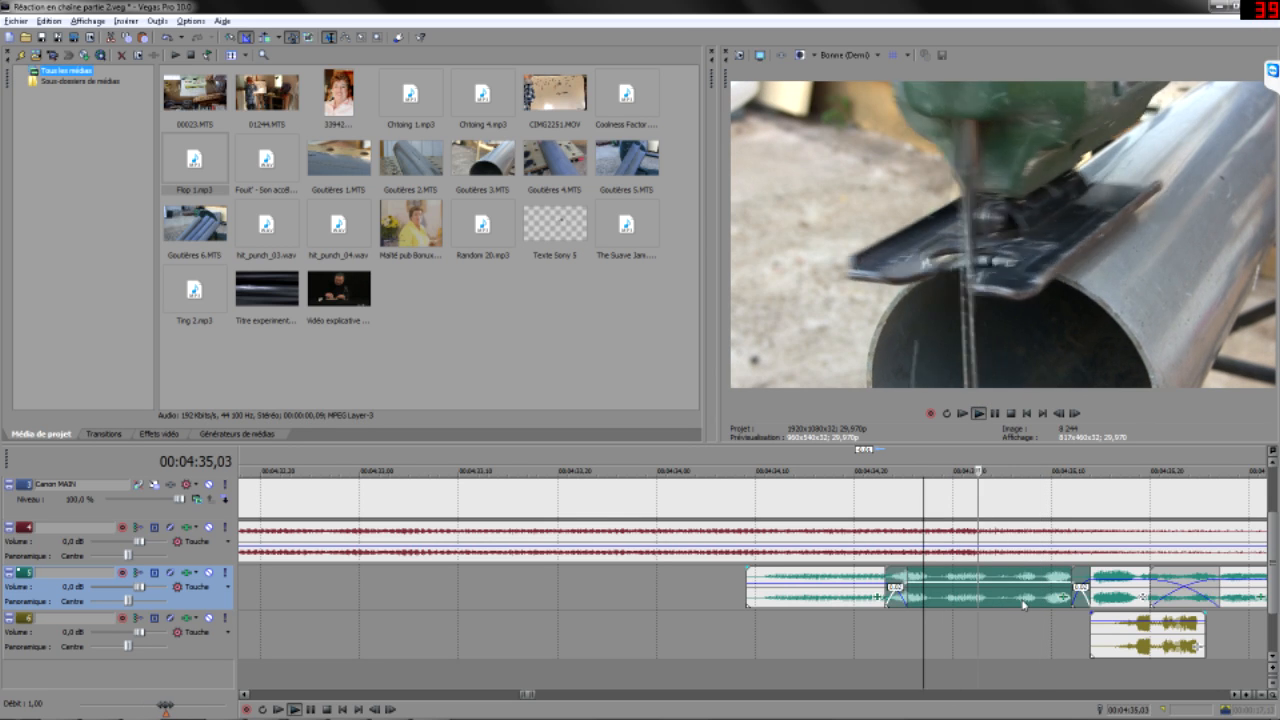
scroll(1030, 604, "down", 2)
scroll(967, 614, "up", 3)
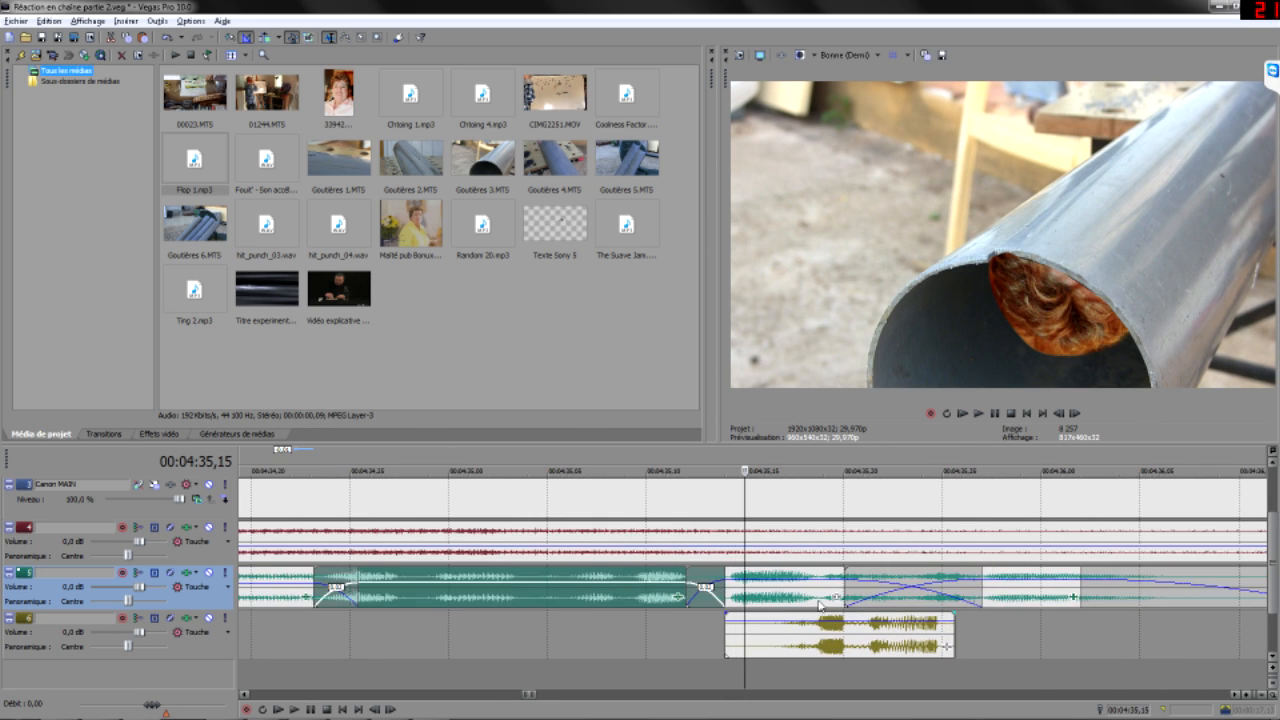
- Play the following green-track voice clip from about 00:04:35,16 and select the last overlapping clip at 00:04:36,00
left_click(770, 596)
key("space")
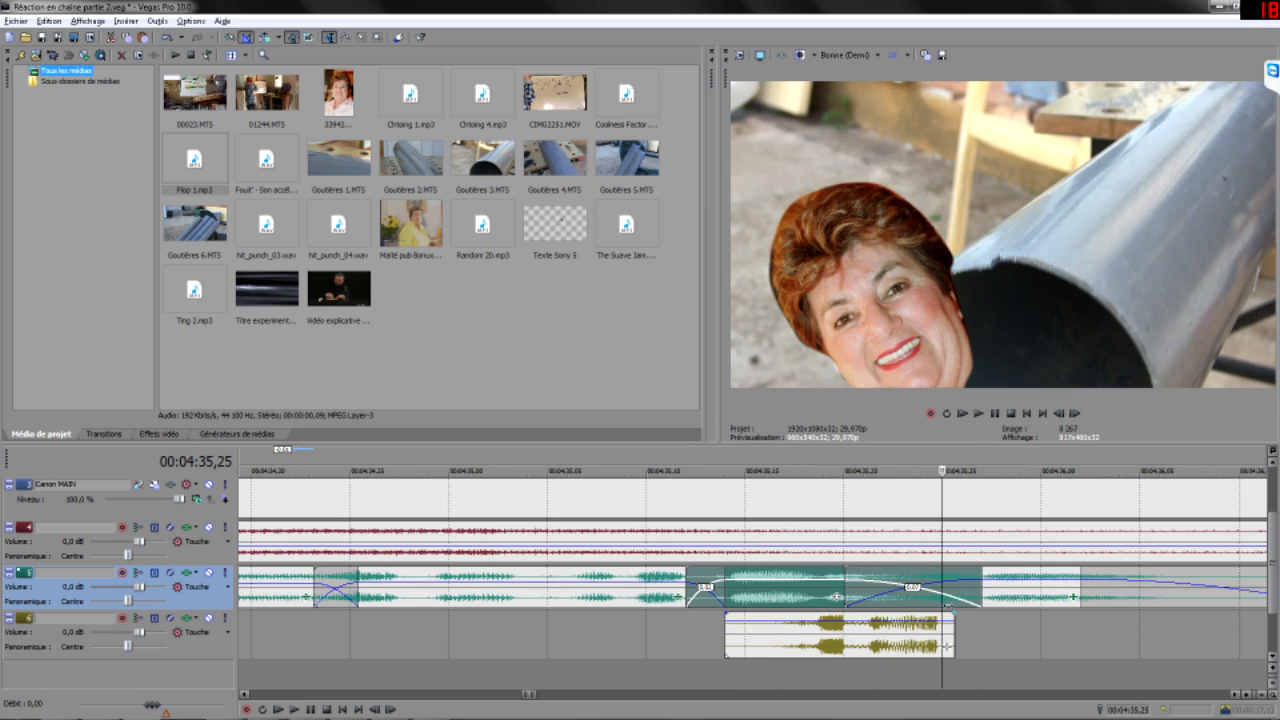
key("space")
key("space")
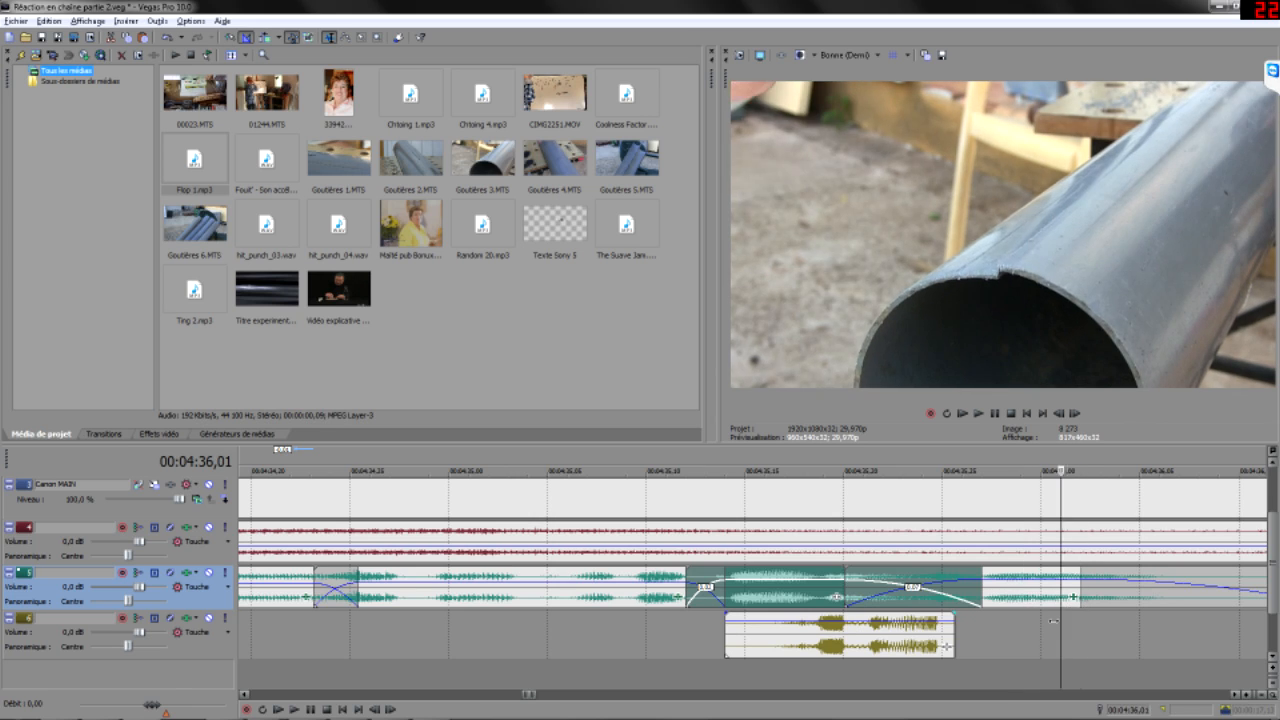
left_click(1072, 597)
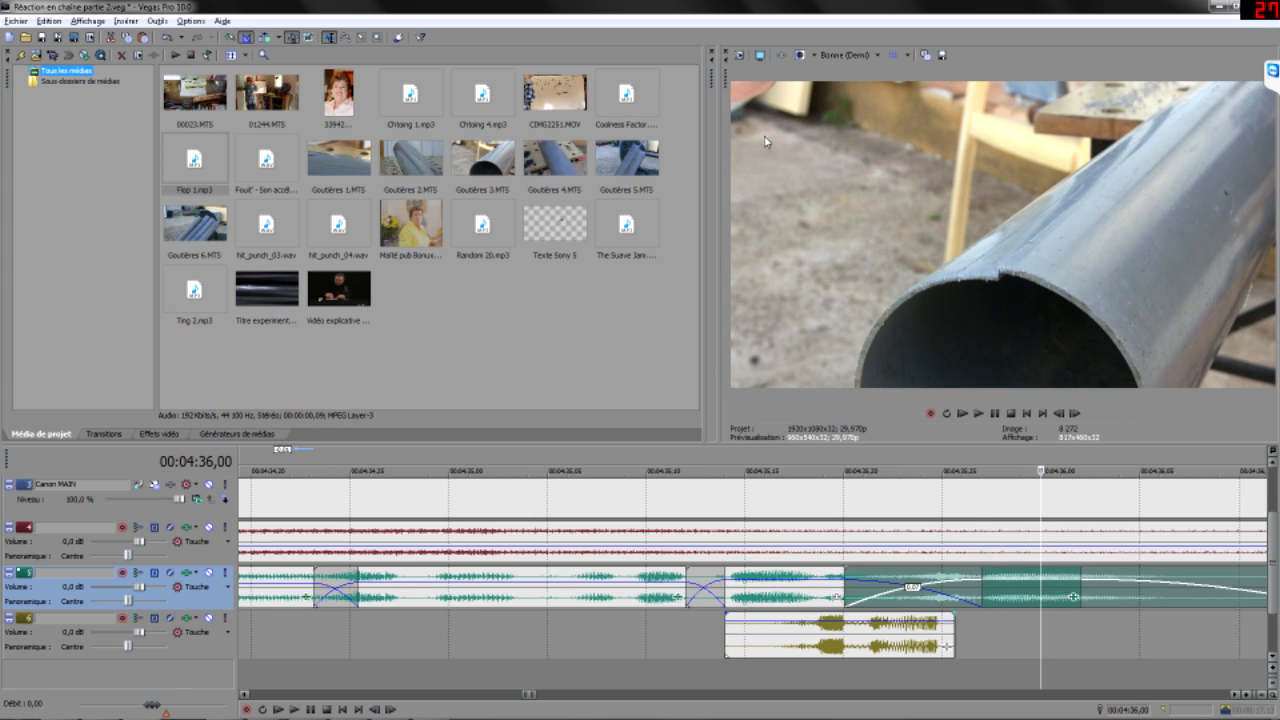
- Select the yellow-track sound clip under the green voice clips and place the playback position near its start at 00:04:35,15
scroll(735, 650, "down", 3)
left_click(645, 644)
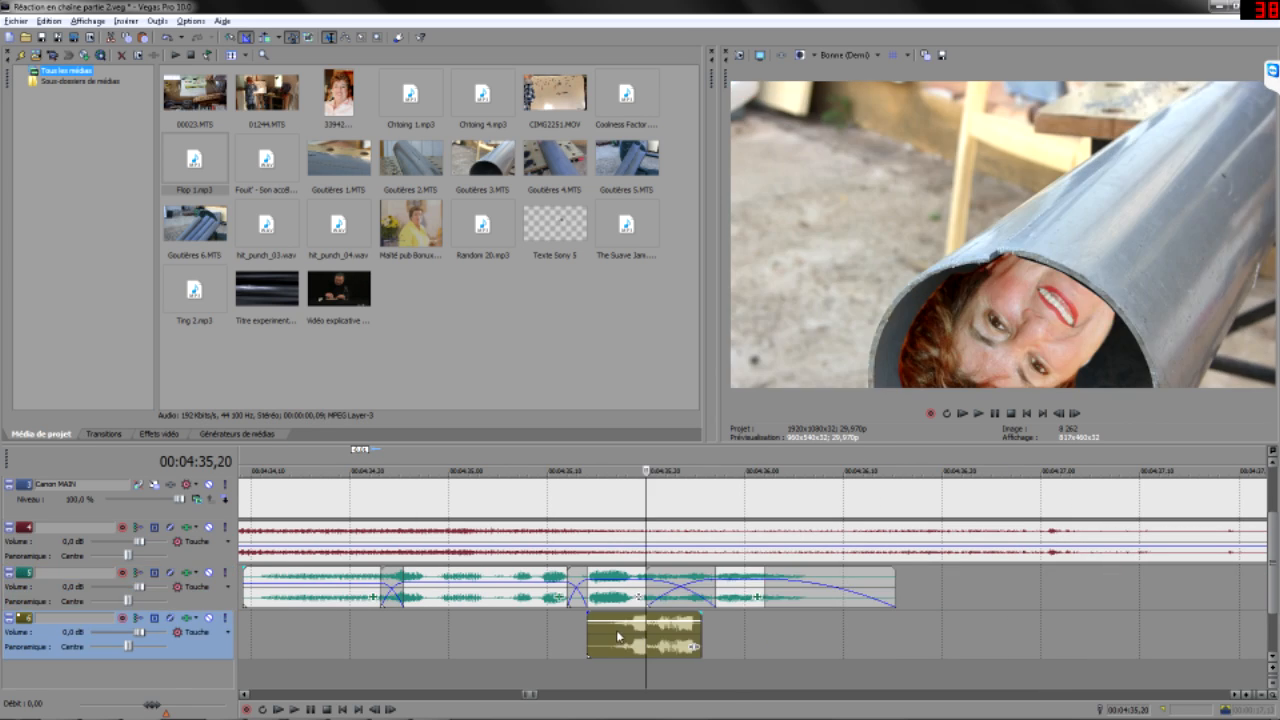
left_click(596, 638)
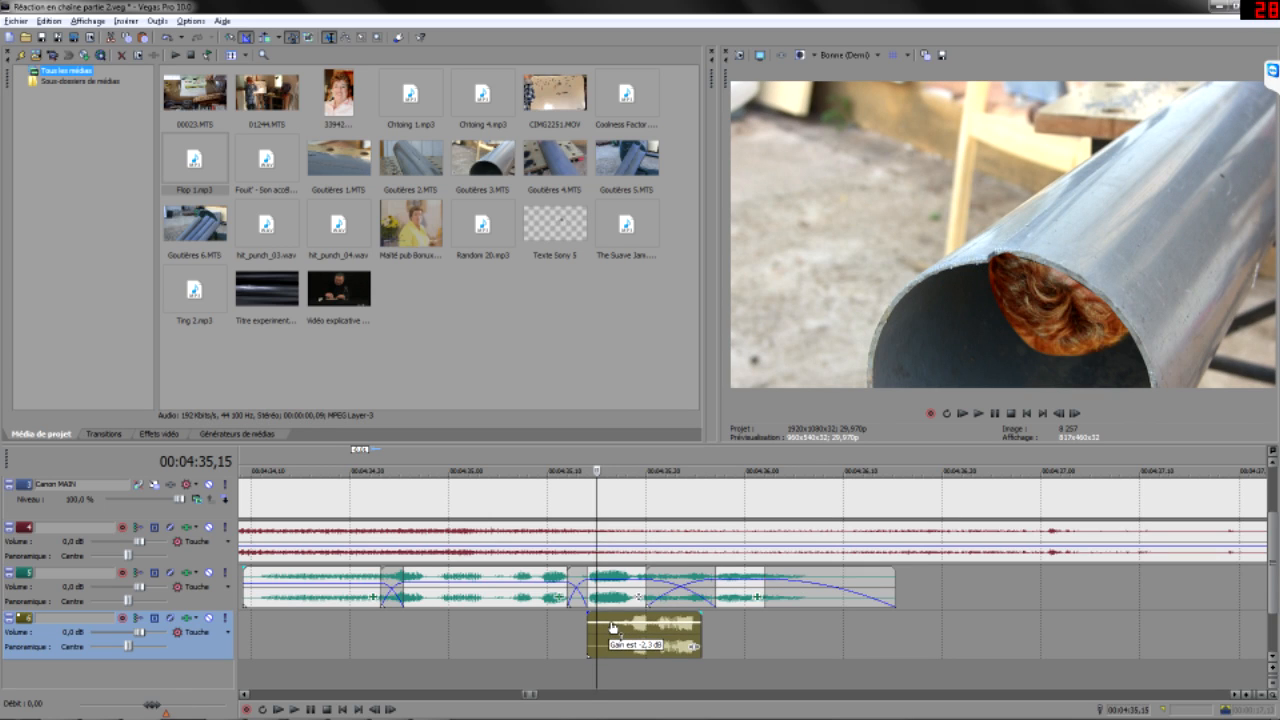
- Mark the pipe sequence from 00:04:18,18 to 00:04:36,14 as a time range and return the playback position to its start
scroll(612, 630, "down", 2)
scroll(612, 630, "down", 3)
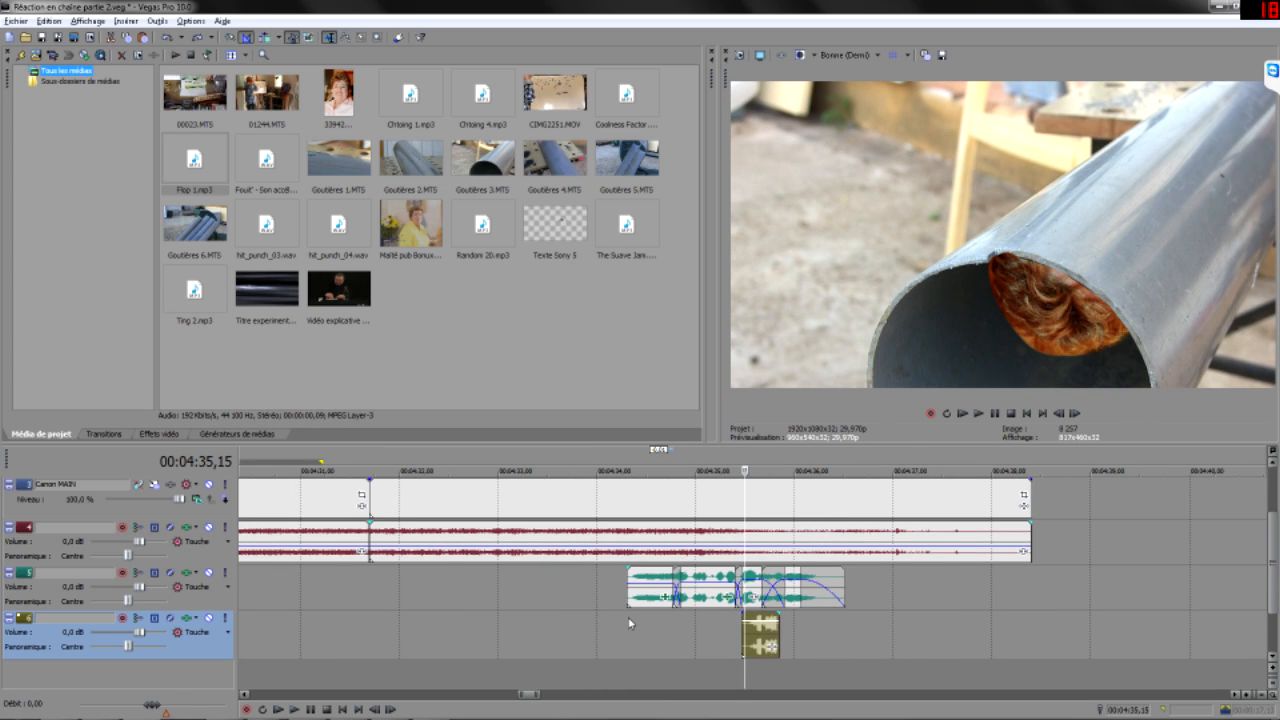
left_click(627, 615)
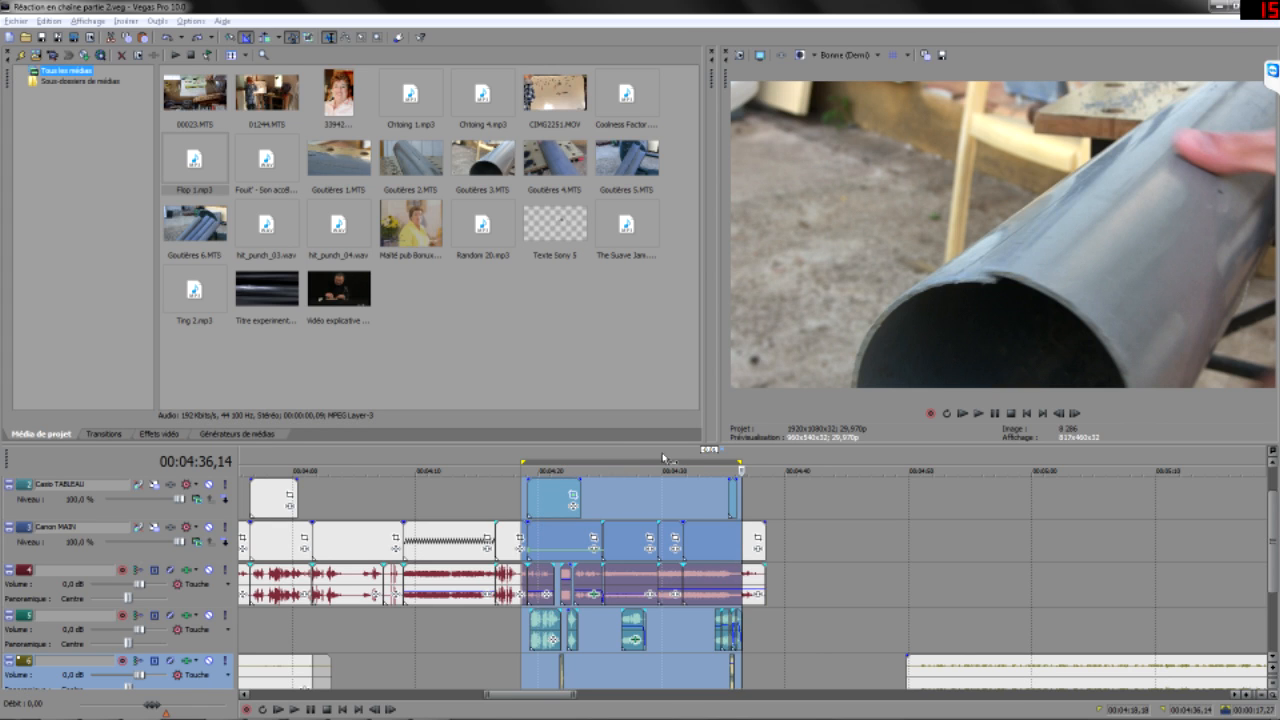
left_click(521, 457)
scroll(521, 457, "down", 4)
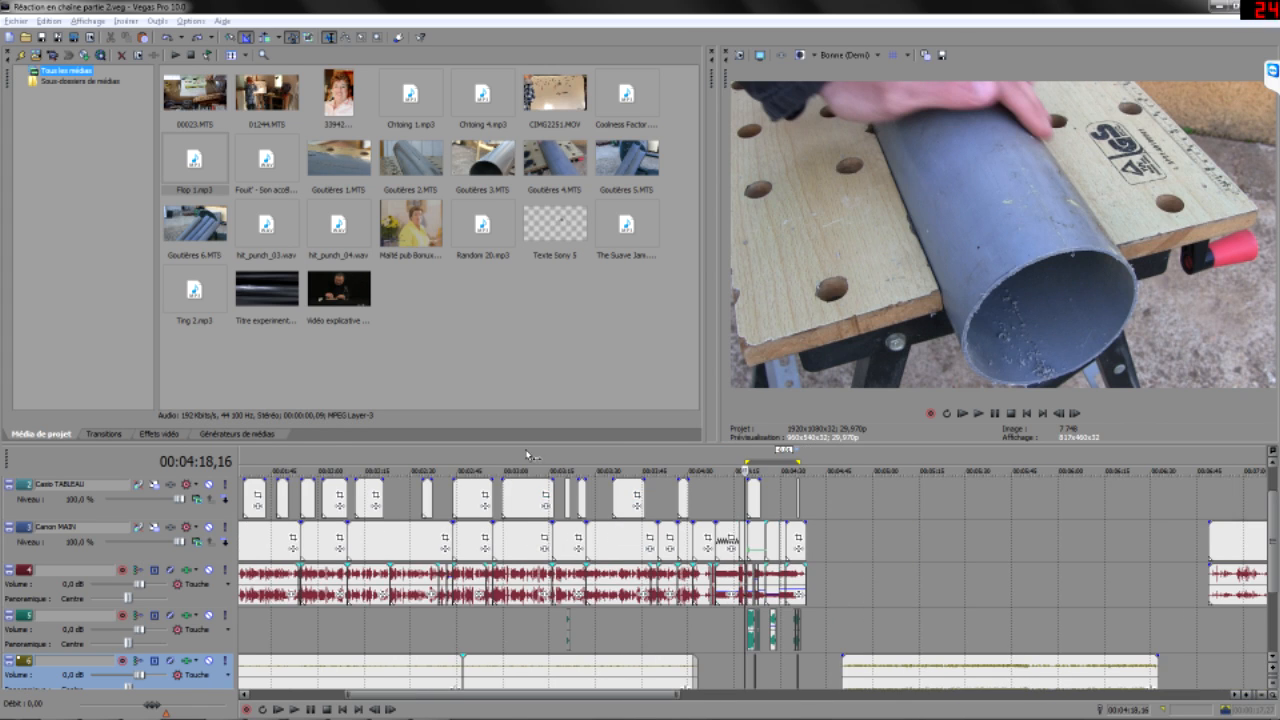
scroll(540, 460, "up", 2)
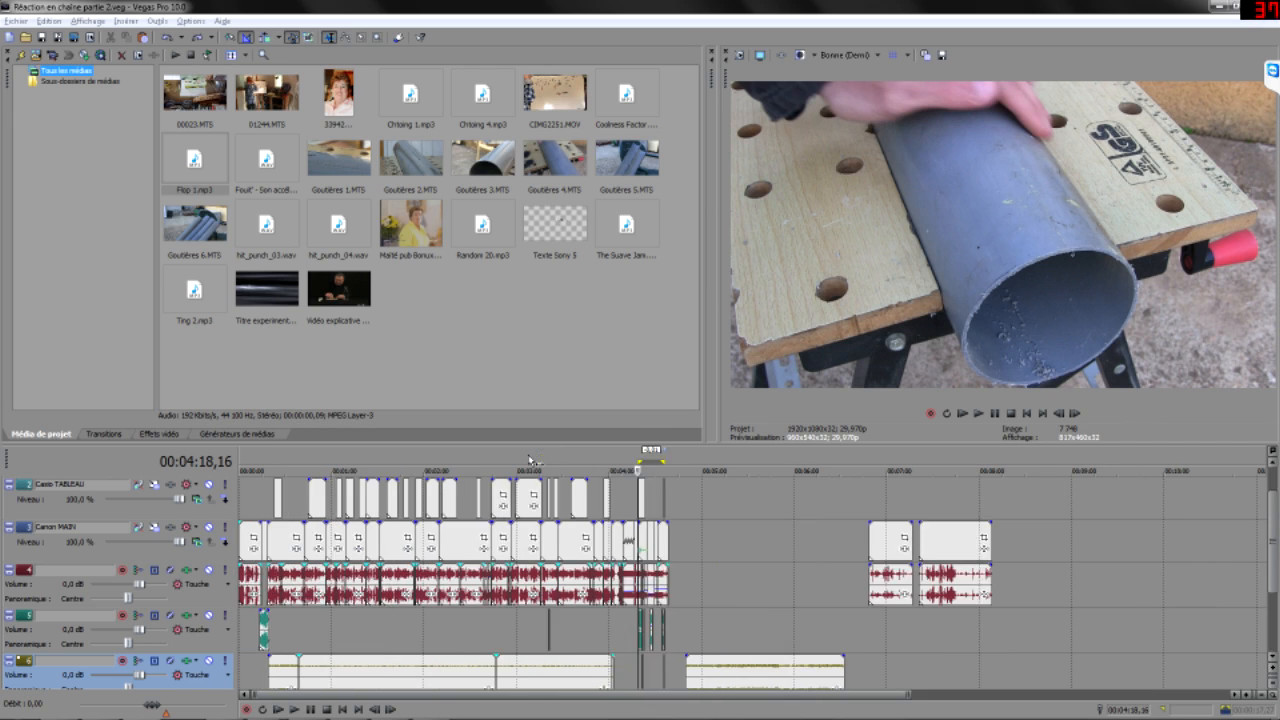
- Mark the time range from the project start to 00:04:17,11 and place the playback position in the pipe-sawing shot at 00:04:14,14
left_click_drag(748, 462, 242, 460)
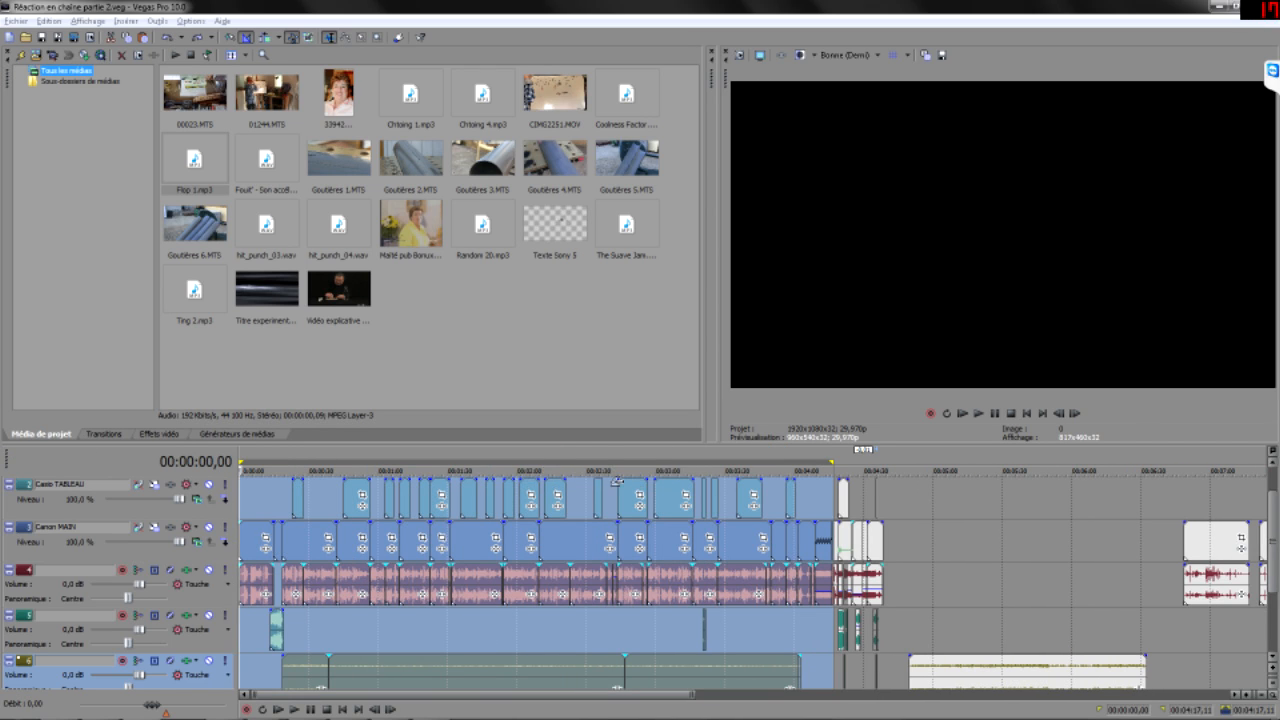
left_click(652, 642)
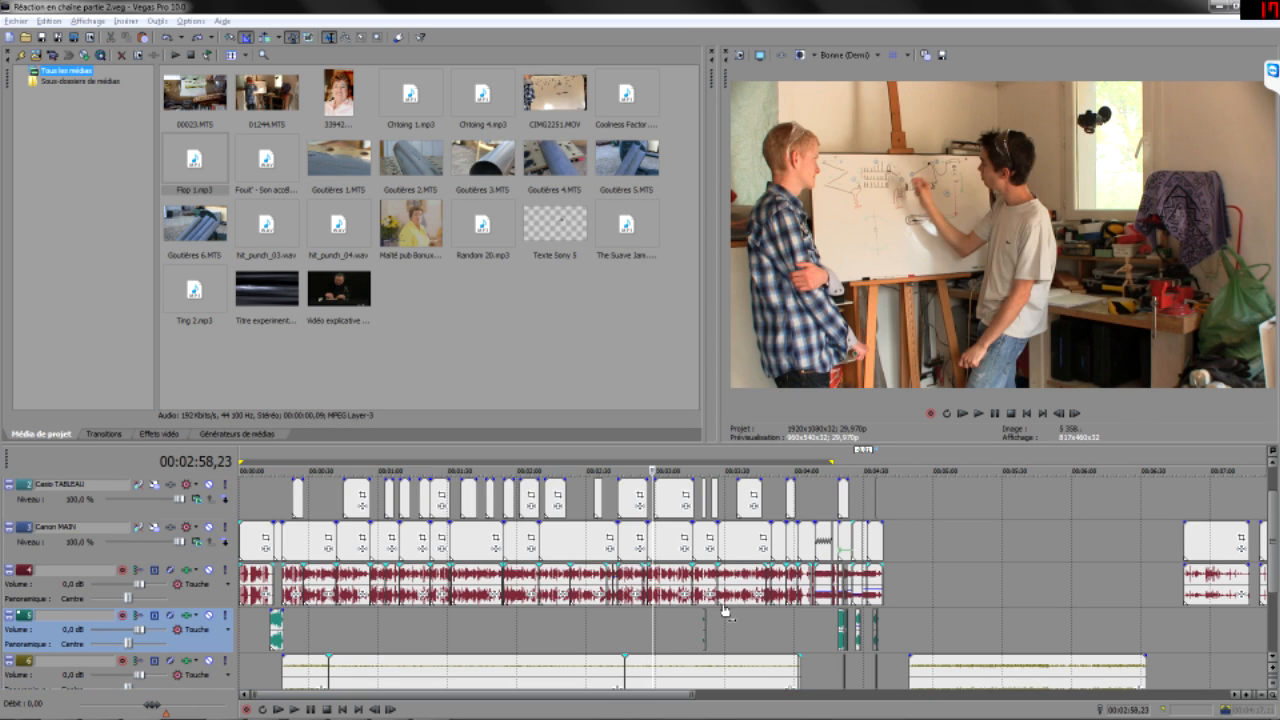
scroll(640, 655, "down", 2)
left_click(633, 663)
scroll(630, 645, "right", 3)
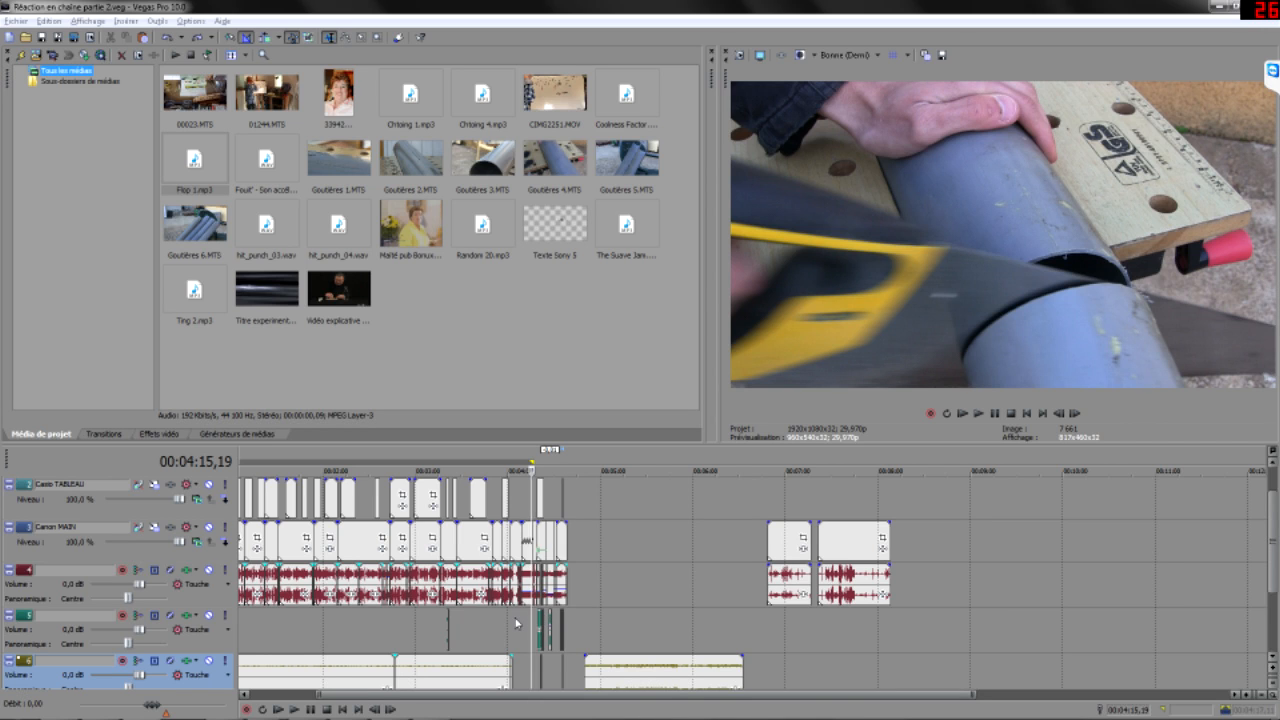
scroll(543, 622, "up", 3)
scroll(640, 628, "down", 2)
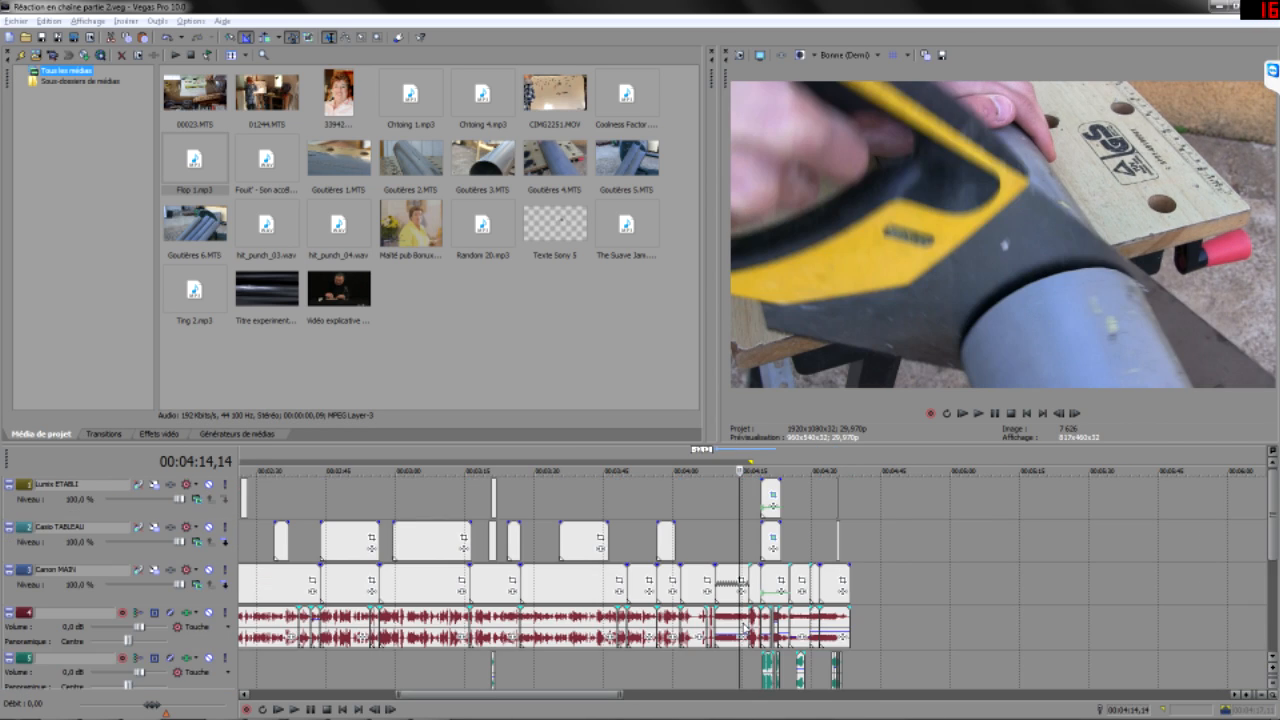